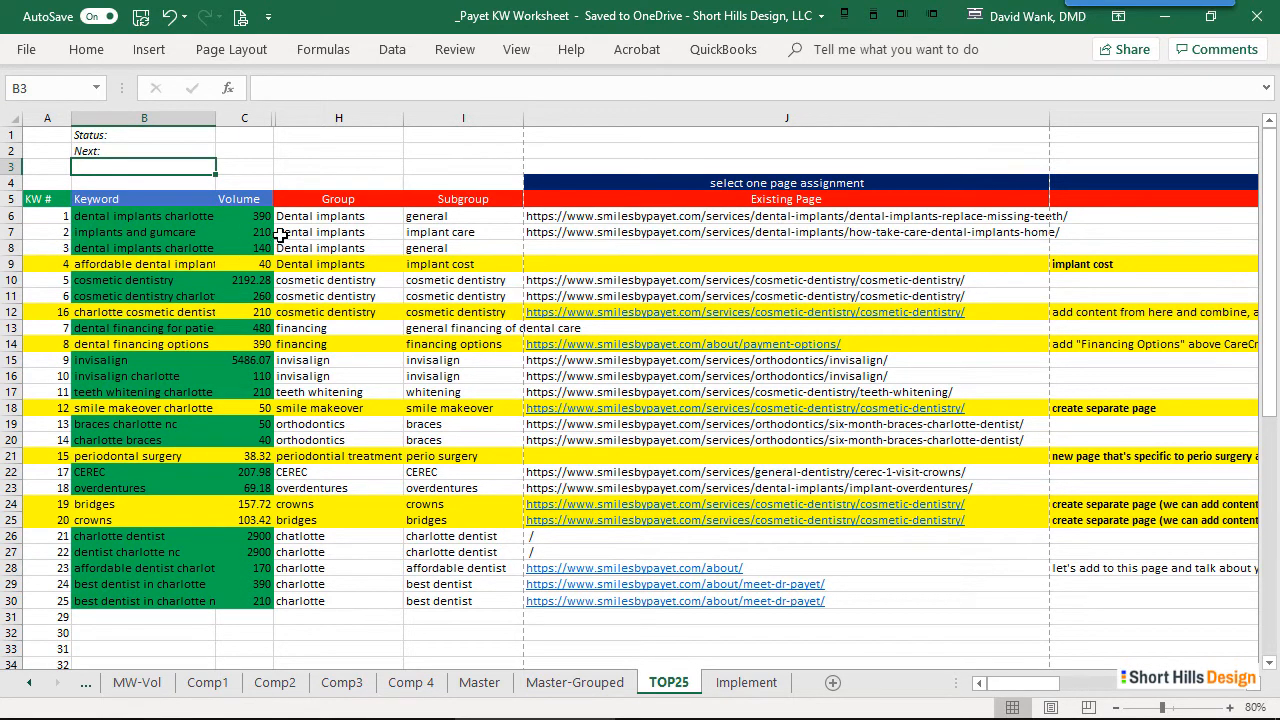
Review the group and subgroup assignments of the dental implants keywords on the TOP25 sheet
{"action": "left_click", "coordinate": [324, 216]}
{"action": "left_click_drag", "start_coordinate": [324, 216], "coordinate": [470, 245]}
{"action": "left_click", "coordinate": [470, 246]}
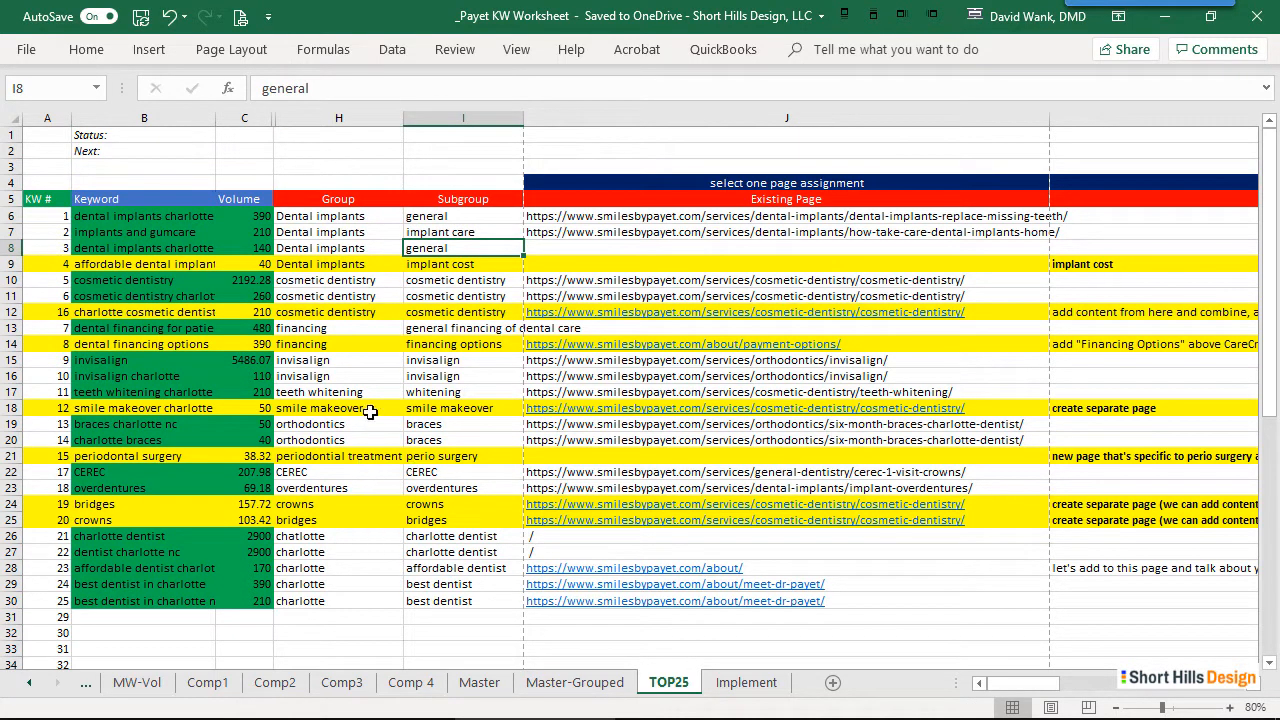
{"action": "left_click_drag", "start_coordinate": [335, 218], "coordinate": [358, 265]}
{"action": "left_click", "coordinate": [448, 233]}
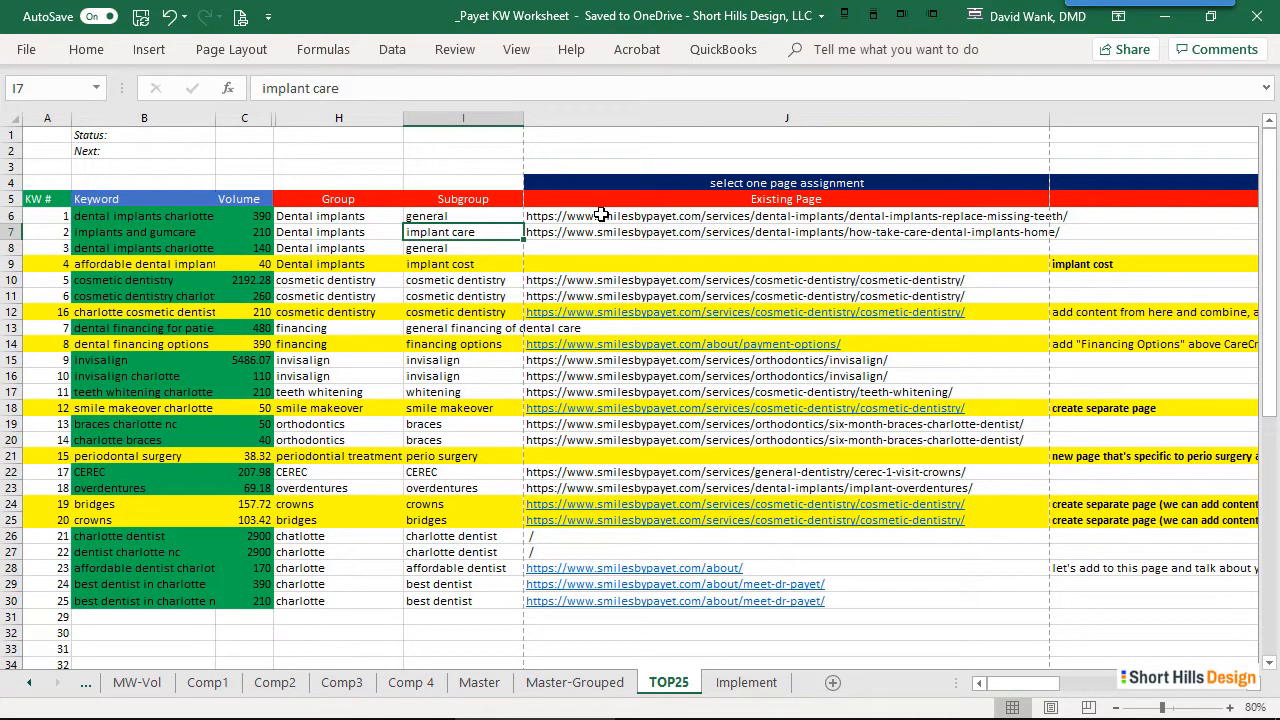
Review the Existing Page column for the listed keywords and the adjoining New Page column on the TOP25 sheet
{"action": "left_click_drag", "start_coordinate": [604, 200], "coordinate": [681, 609]}
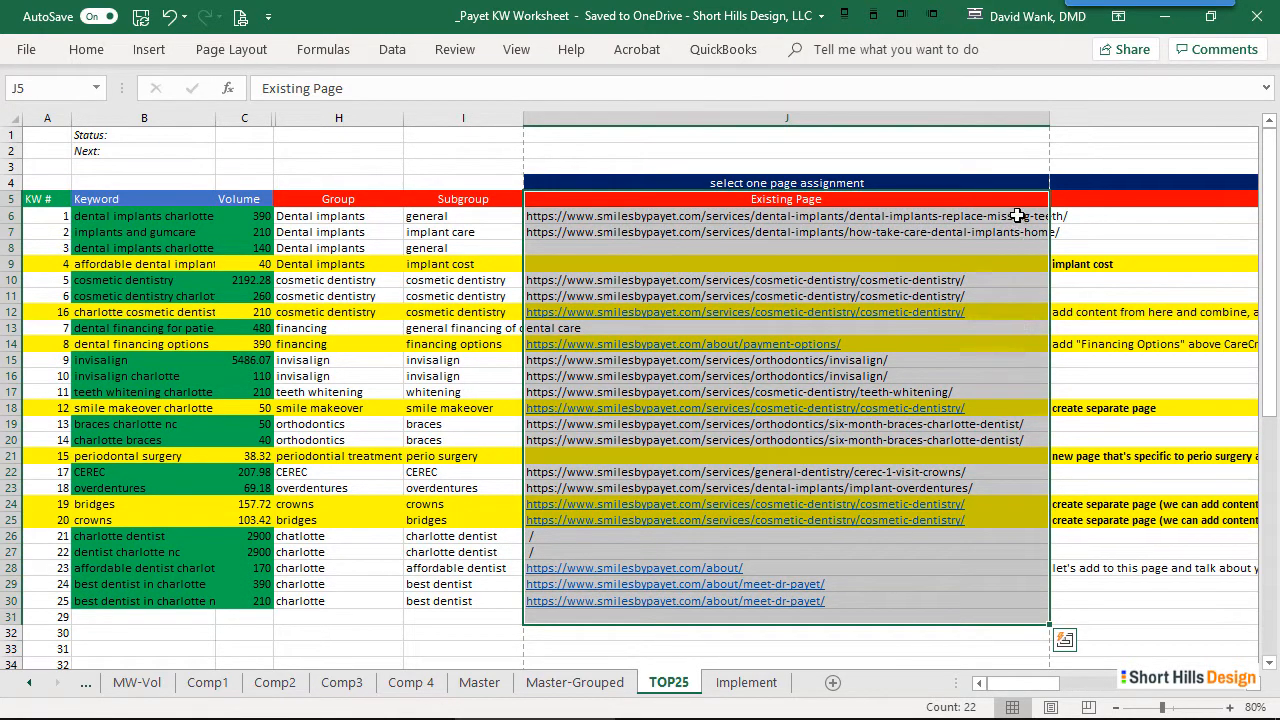
{"action": "left_click", "coordinate": [1017, 209]}
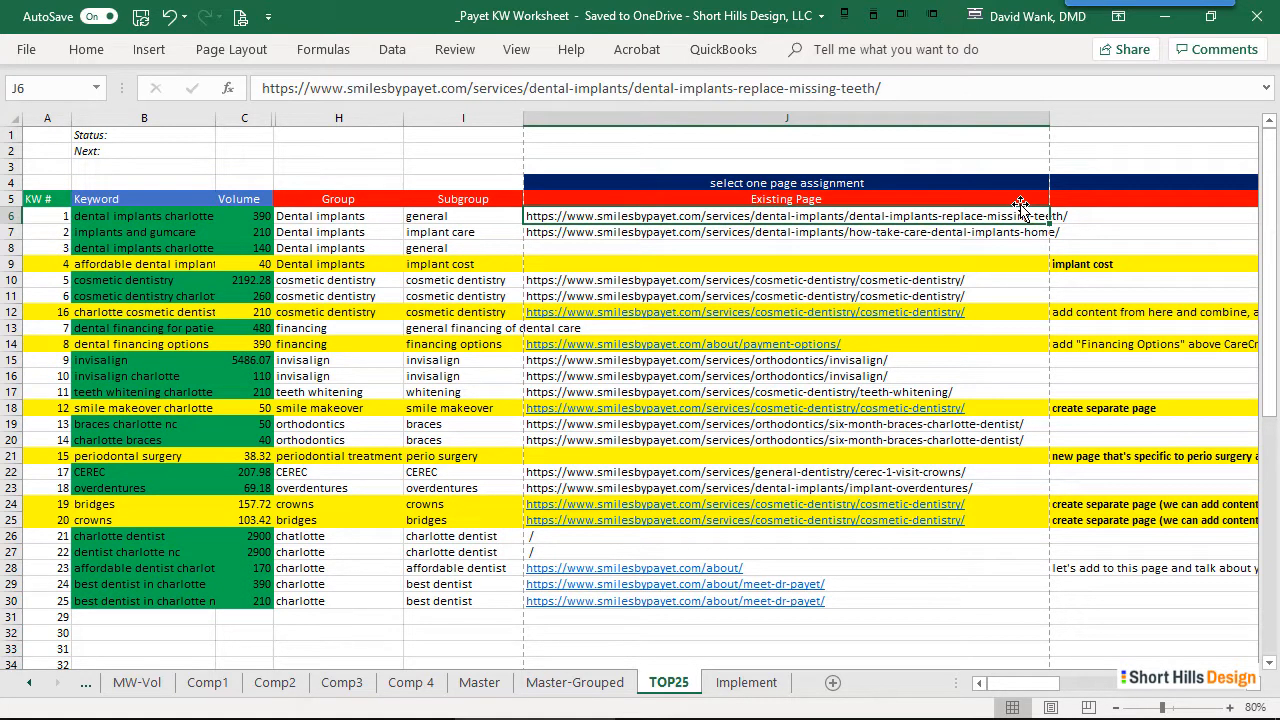
{"action": "key", "text": "Down"}
{"action": "key", "text": "Right"}
{"action": "key", "text": "Down"}
{"action": "key", "text": "Down"}
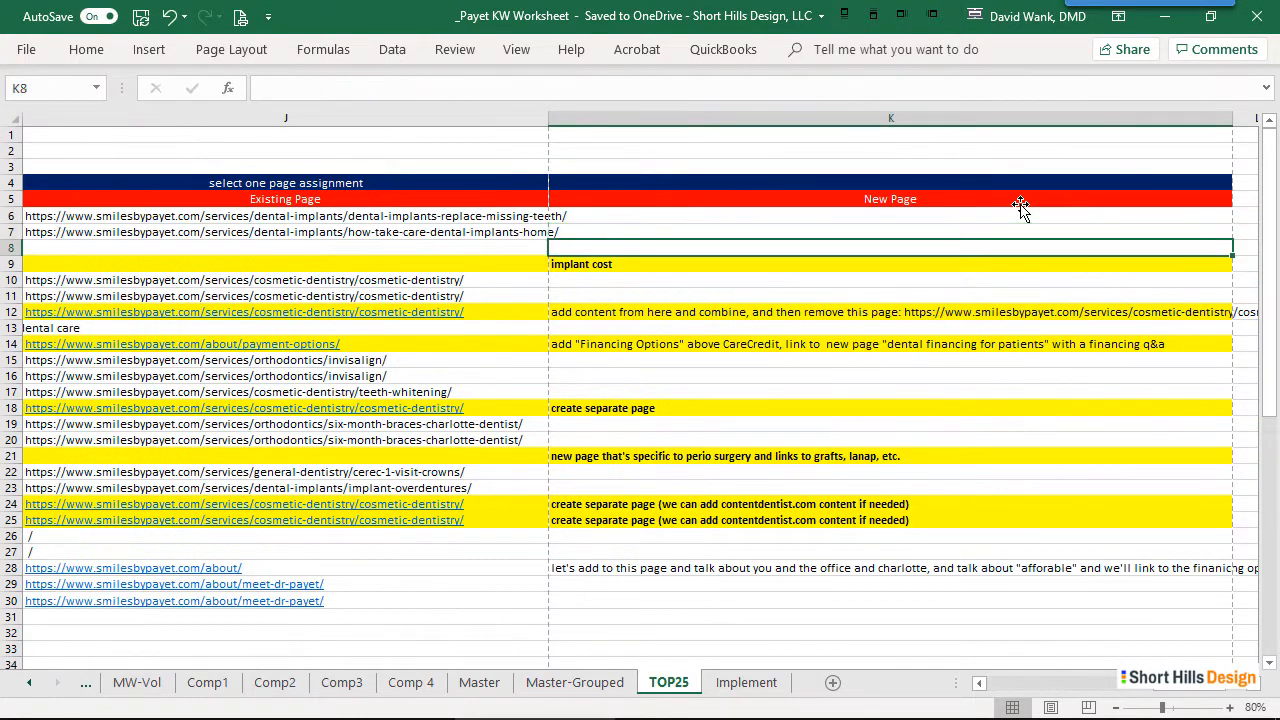
{"action": "key", "text": "Home"}
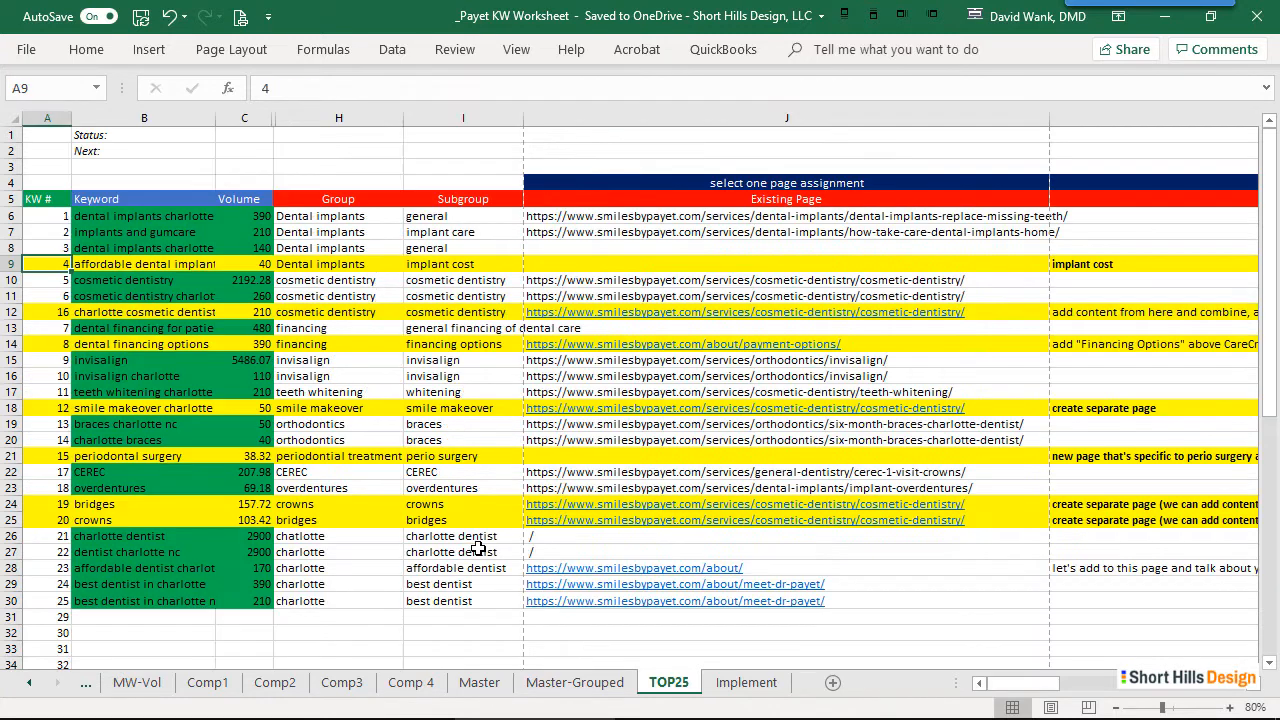
Examine the implant cost row's subgroup, existing page and new page entries
{"action": "left_click", "coordinate": [445, 260]}
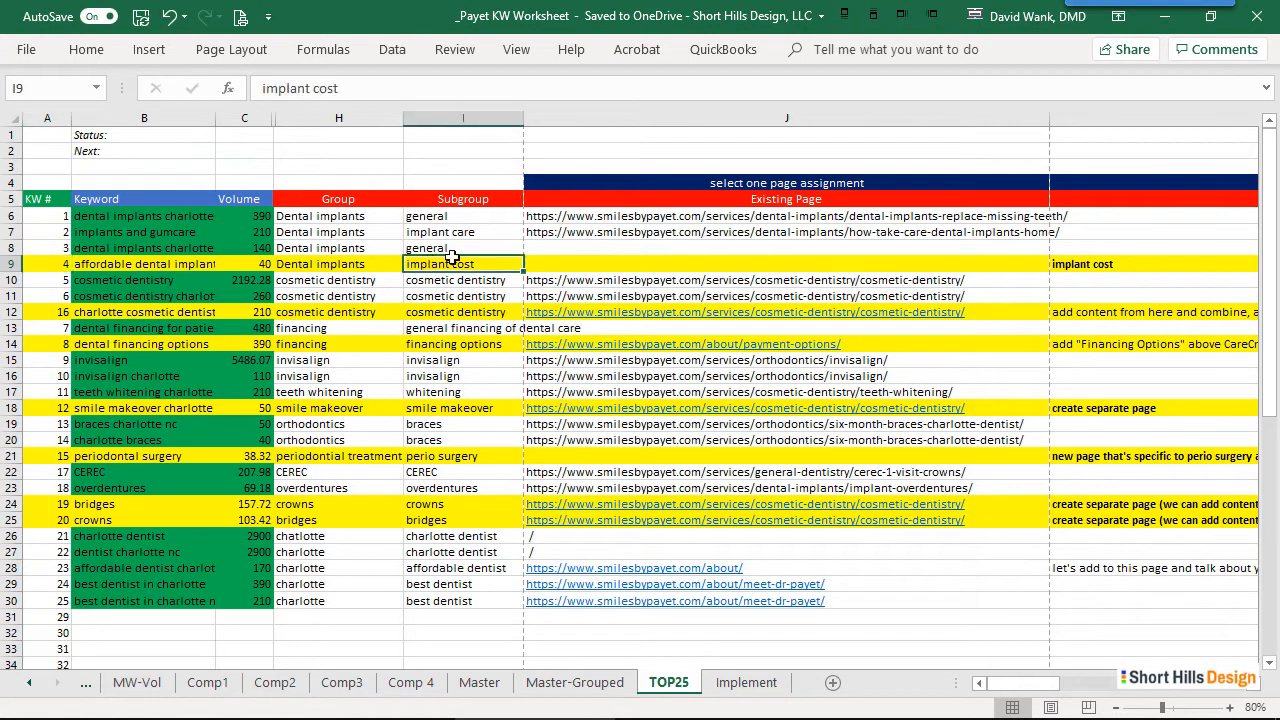
{"action": "left_click", "coordinate": [584, 264]}
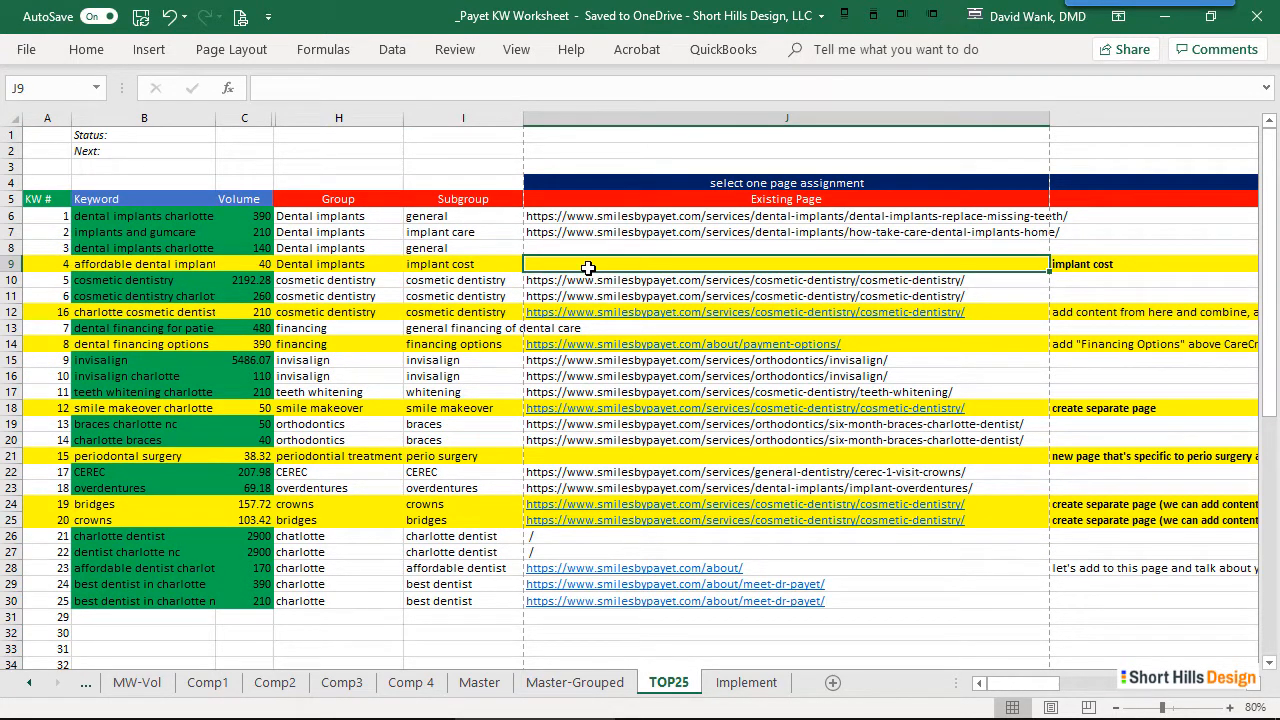
{"action": "key", "text": "Left"}
{"action": "key", "text": "Left"}
{"action": "key", "text": "Right"}
{"action": "key", "text": "Right"}
{"action": "key", "text": "Right"}
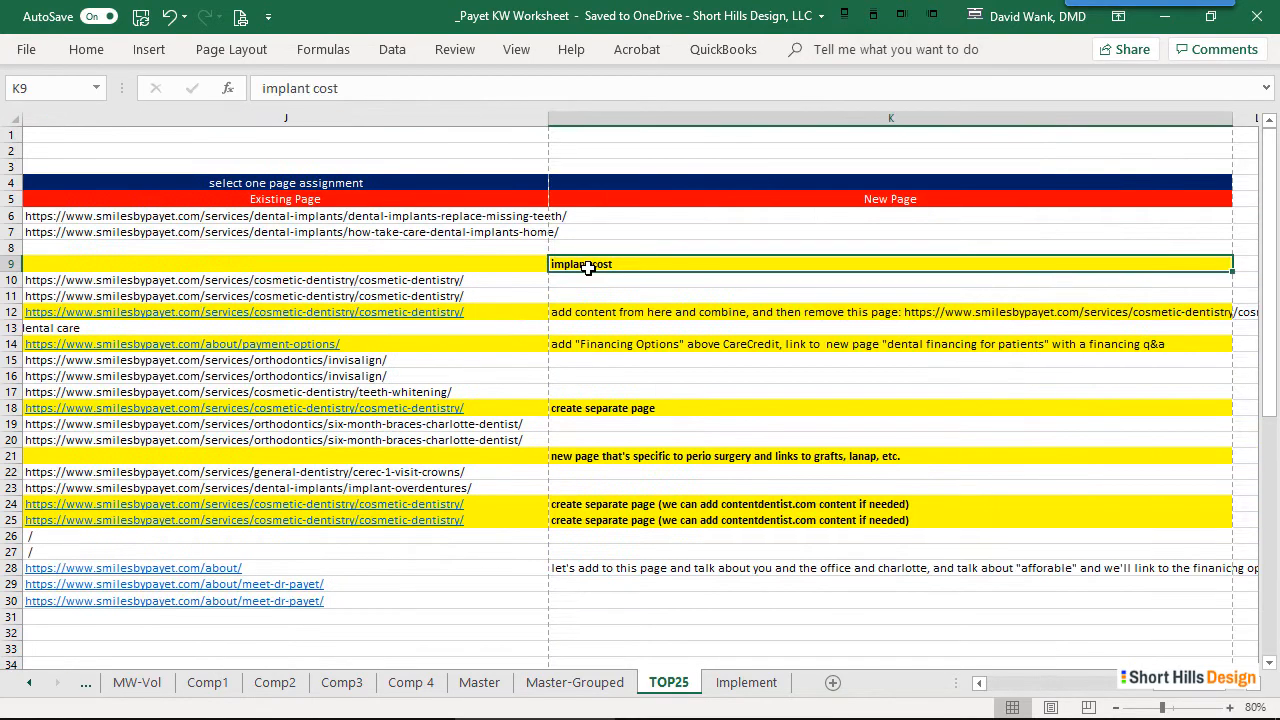
{"action": "key", "text": "Home"}
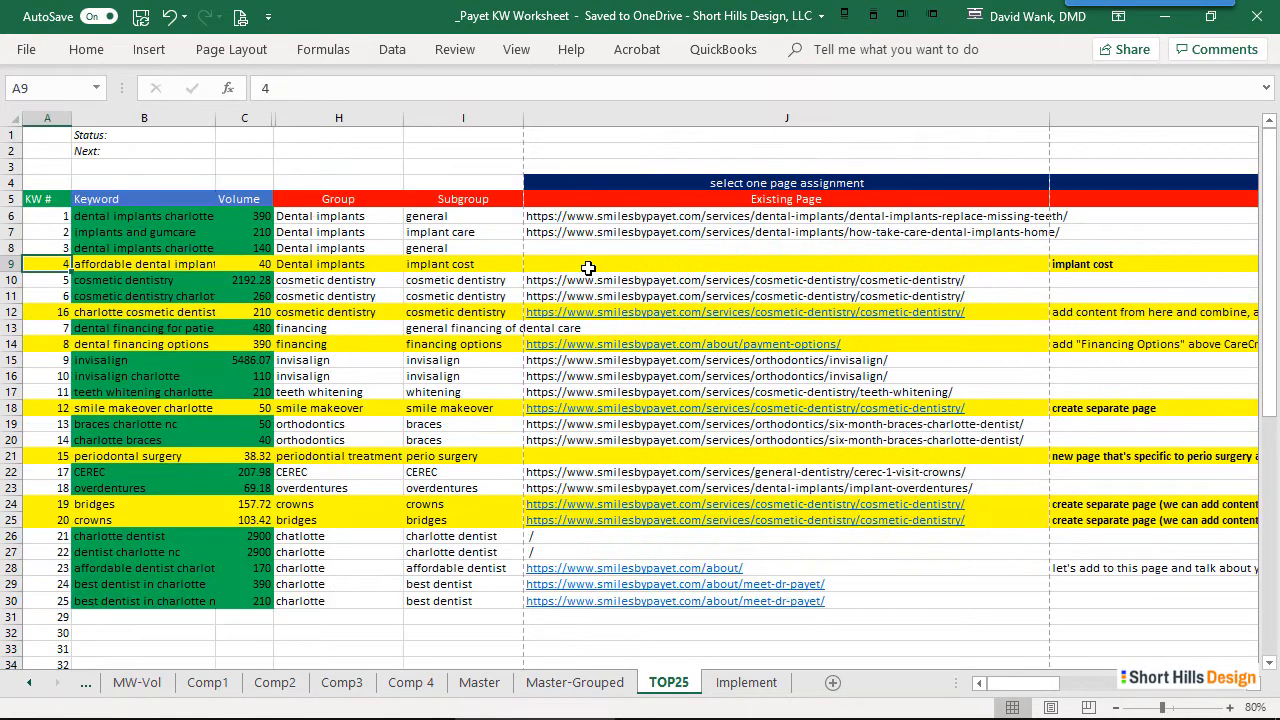
Examine the new page note for the periodontal surgery row and trace it back to its keyword
{"action": "key", "text": "Down"}
{"action": "key", "text": "Down"}
{"action": "key", "text": "Down"}
{"action": "key", "text": "Down"}
{"action": "key", "text": "Down"}
{"action": "key", "text": "Down"}
{"action": "key", "text": "Down"}
{"action": "key", "text": "Down"}
{"action": "key", "text": "Down"}
{"action": "key", "text": "Down"}
{"action": "key", "text": "Down"}
{"action": "key", "text": "Down"}
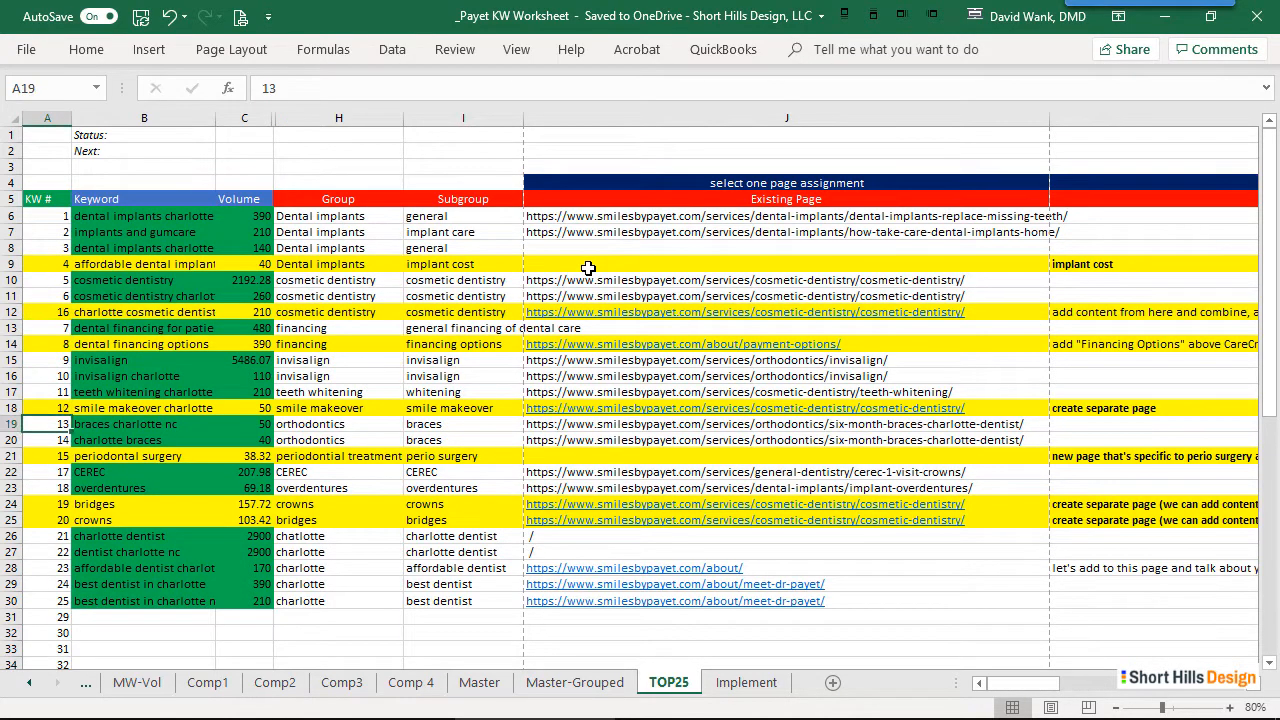
{"action": "key", "text": "Right"}
{"action": "key", "text": "Right"}
{"action": "key", "text": "Right"}
{"action": "key", "text": "Right"}
{"action": "key", "text": "Right"}
{"action": "key", "text": "Right"}
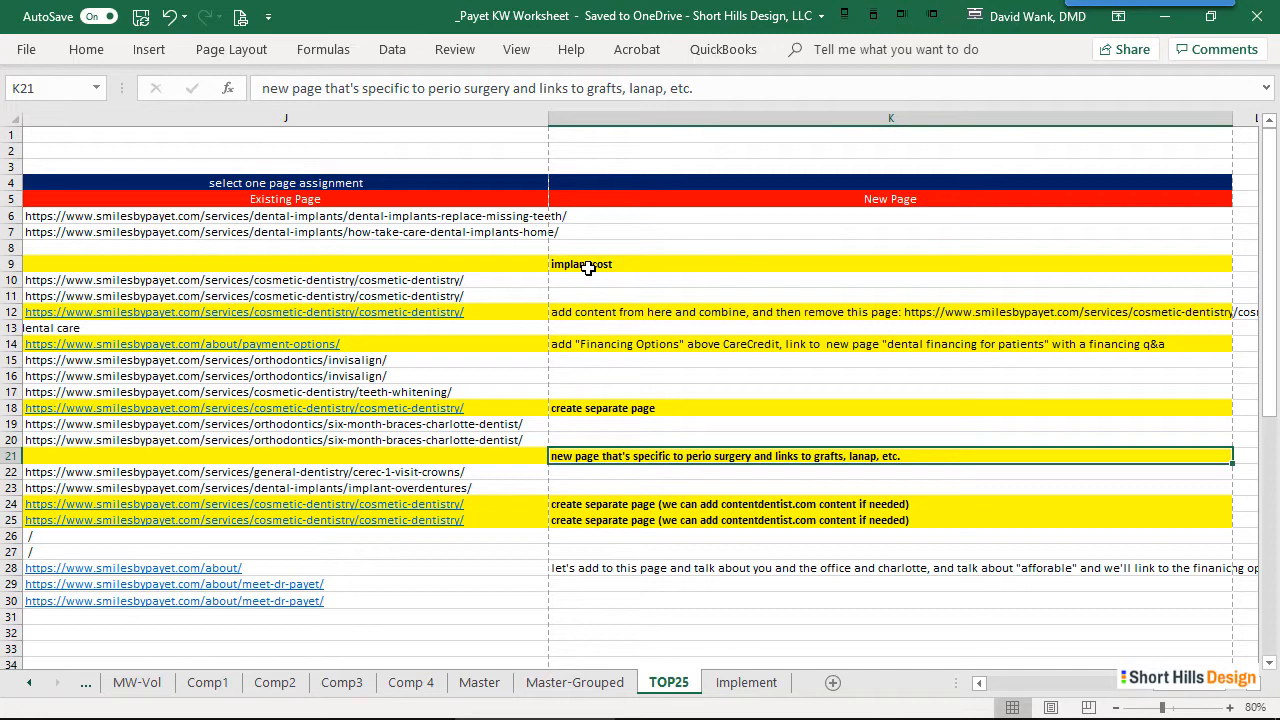
{"action": "key", "text": "Left"}
{"action": "key", "text": "Left"}
{"action": "key", "text": "Left"}
{"action": "key", "text": "Left"}
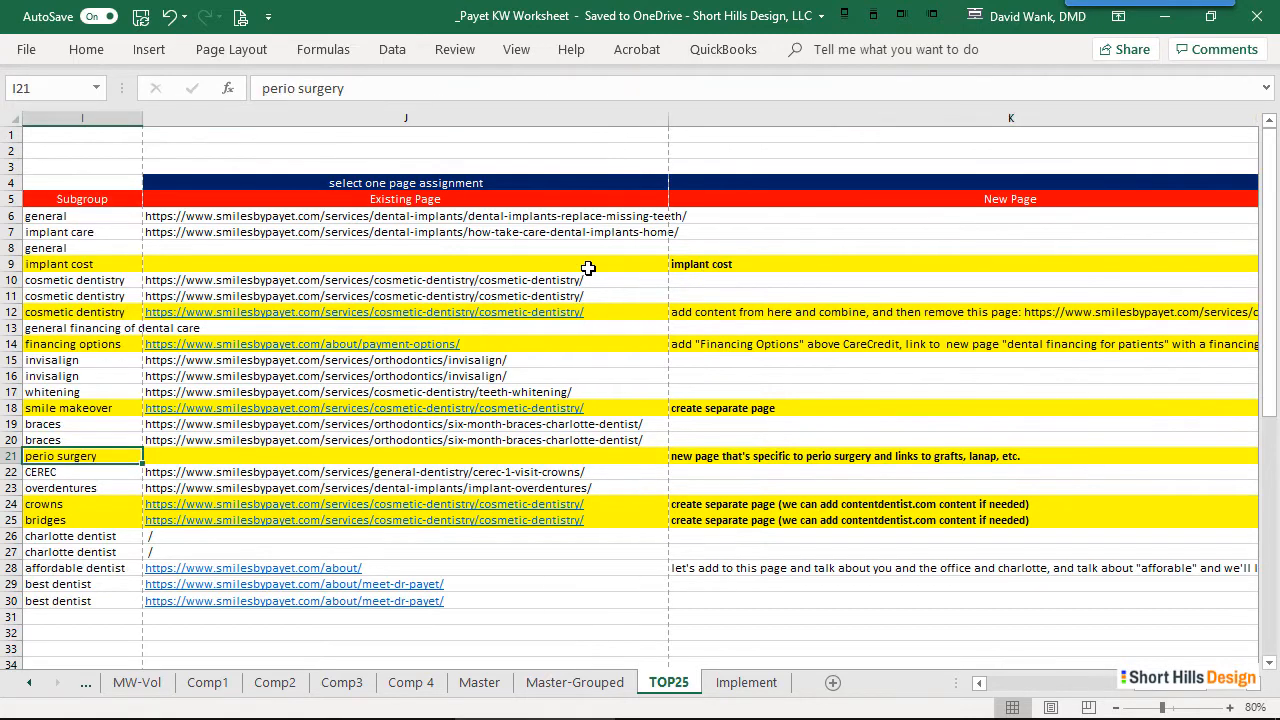
{"action": "key", "text": "Left"}
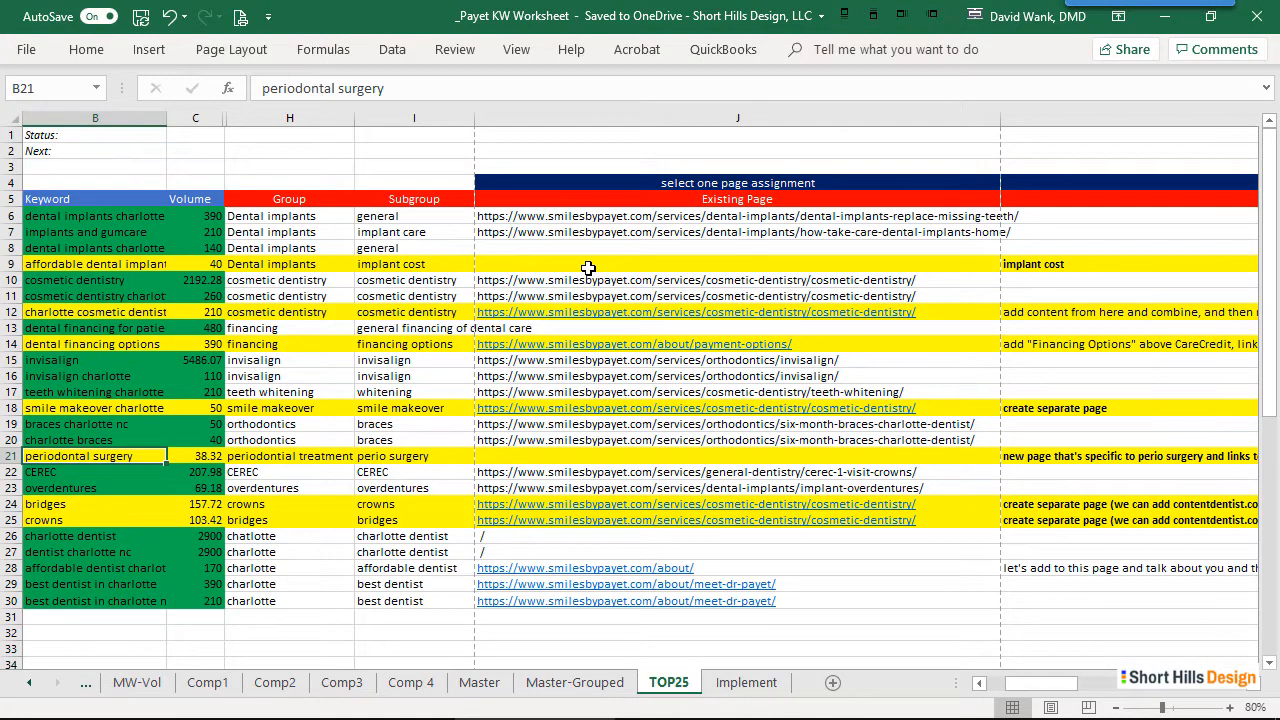
Check the keywords in rows 12 to 14 and the financing options page note, and open the Implement sheet
{"action": "left_click_drag", "start_coordinate": [148, 314], "coordinate": [164, 347]}
{"action": "left_click", "coordinate": [1115, 347]}
{"action": "left_click", "coordinate": [248, 388]}
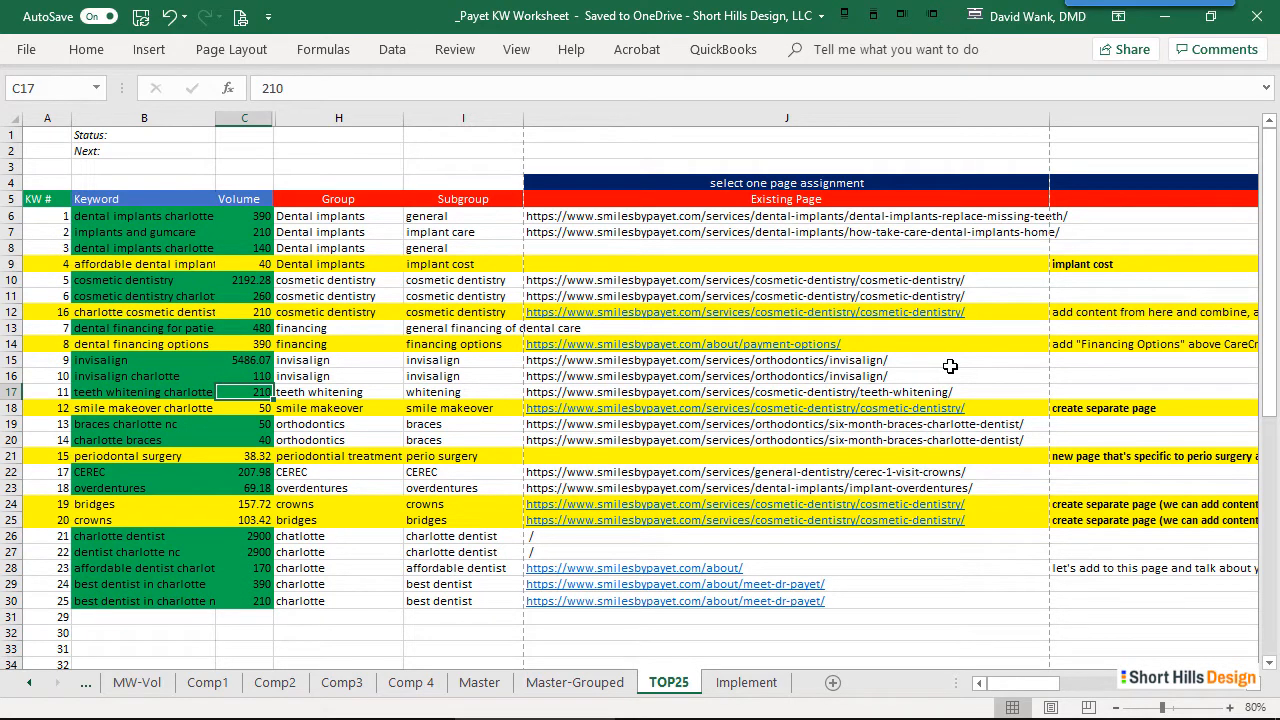
{"action": "left_click", "coordinate": [746, 682]}
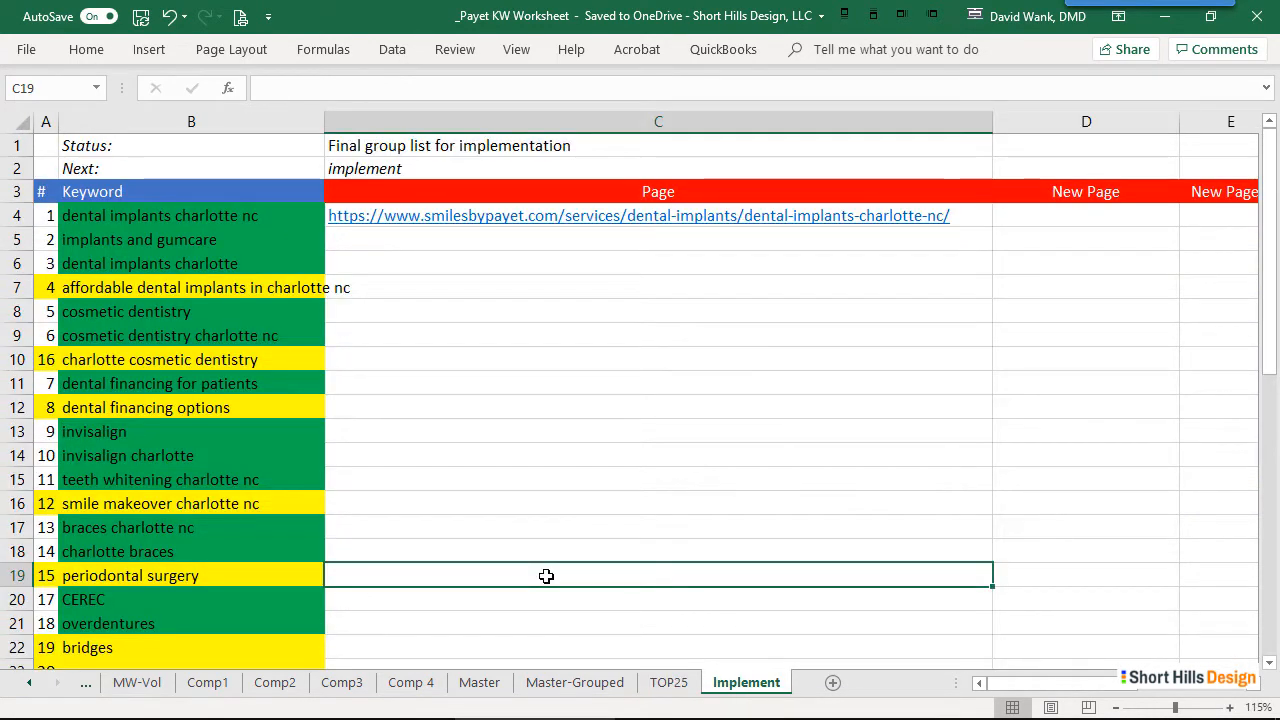
{"action": "key", "text": "ctrl+0"}
{"action": "key", "text": "ctrl+minus"}
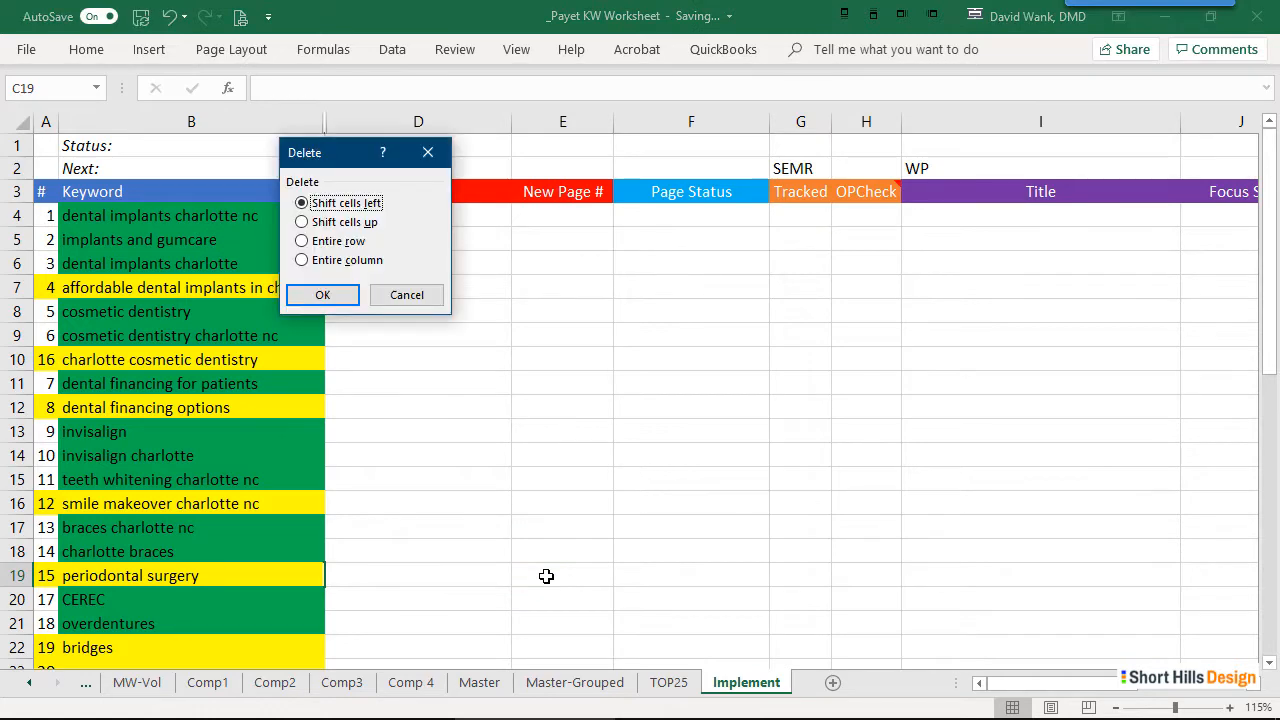
{"action": "left_click", "coordinate": [382, 302]}
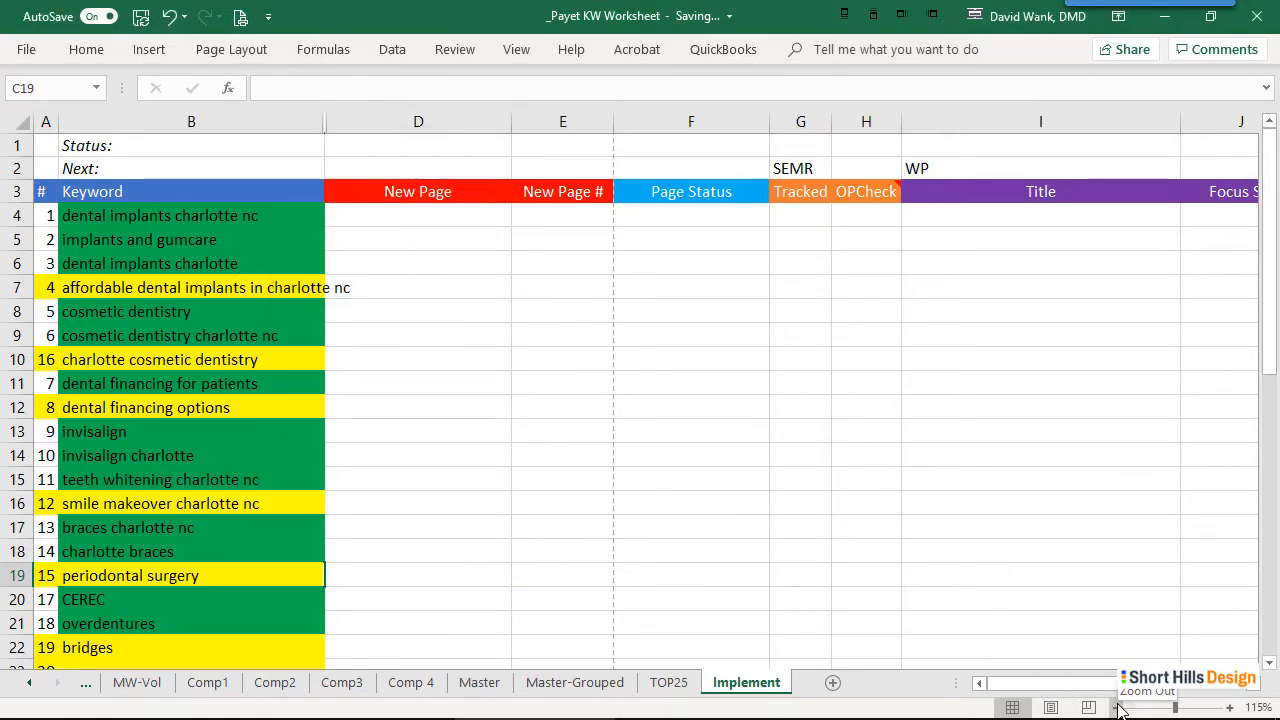
Zoom the Implement sheet out to 80%
{"action": "left_click", "coordinate": [1117, 707]}
{"action": "left_click", "coordinate": [1117, 707]}
{"action": "left_click", "coordinate": [1117, 707]}
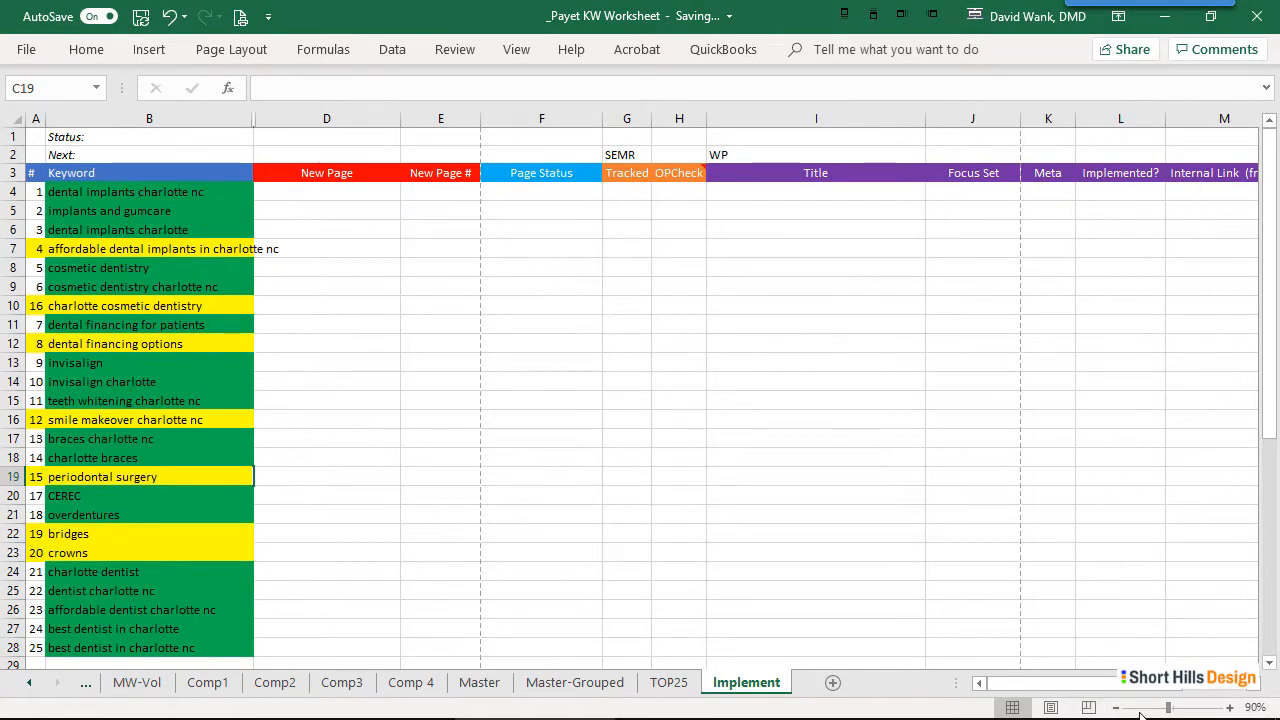
{"action": "left_click", "coordinate": [1116, 708]}
Highlight the KW # and Keyword lists on the TOP25 sheet for comparison and return to the Implement sheet
{"action": "left_click", "coordinate": [669, 682]}
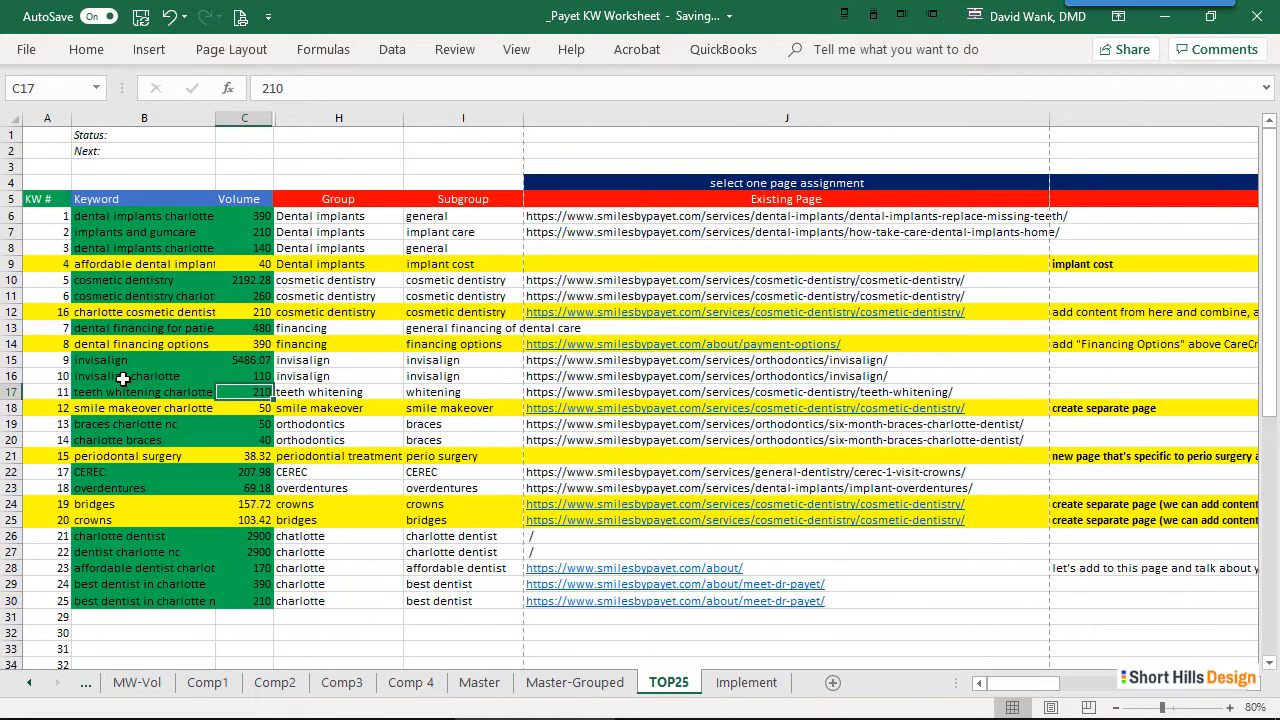
{"action": "left_click_drag", "start_coordinate": [50, 198], "coordinate": [200, 561]}
{"action": "left_click", "coordinate": [766, 683]}
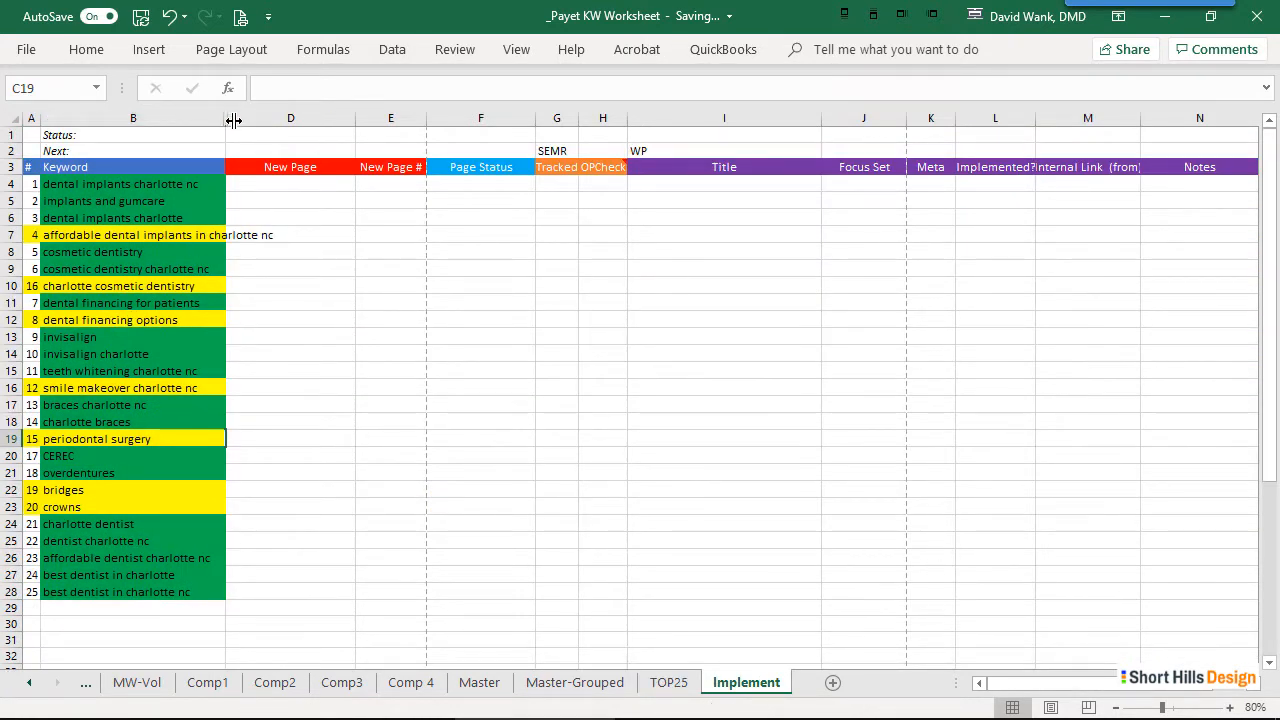
Unhide the Page column C on the Implement sheet and autofit the Page and New Page columns
{"action": "left_click_drag", "start_coordinate": [232, 120], "coordinate": [388, 120]}
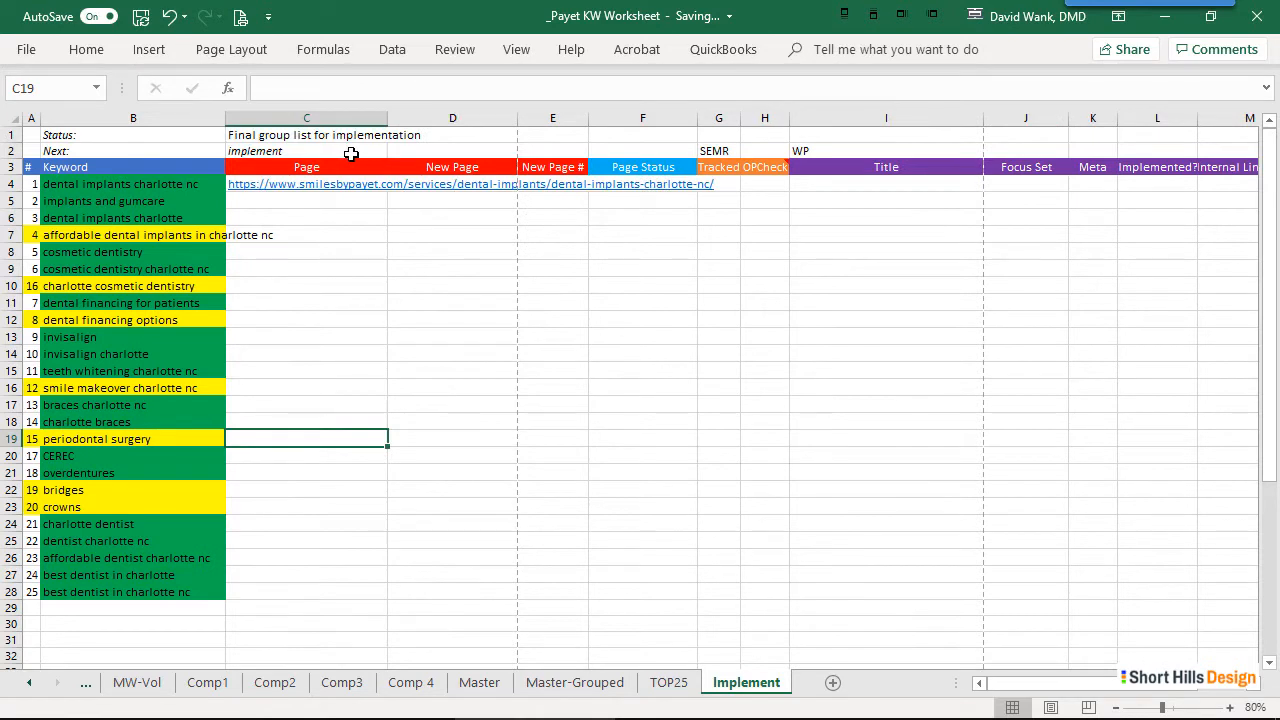
{"action": "double_click", "coordinate": [391, 120]}
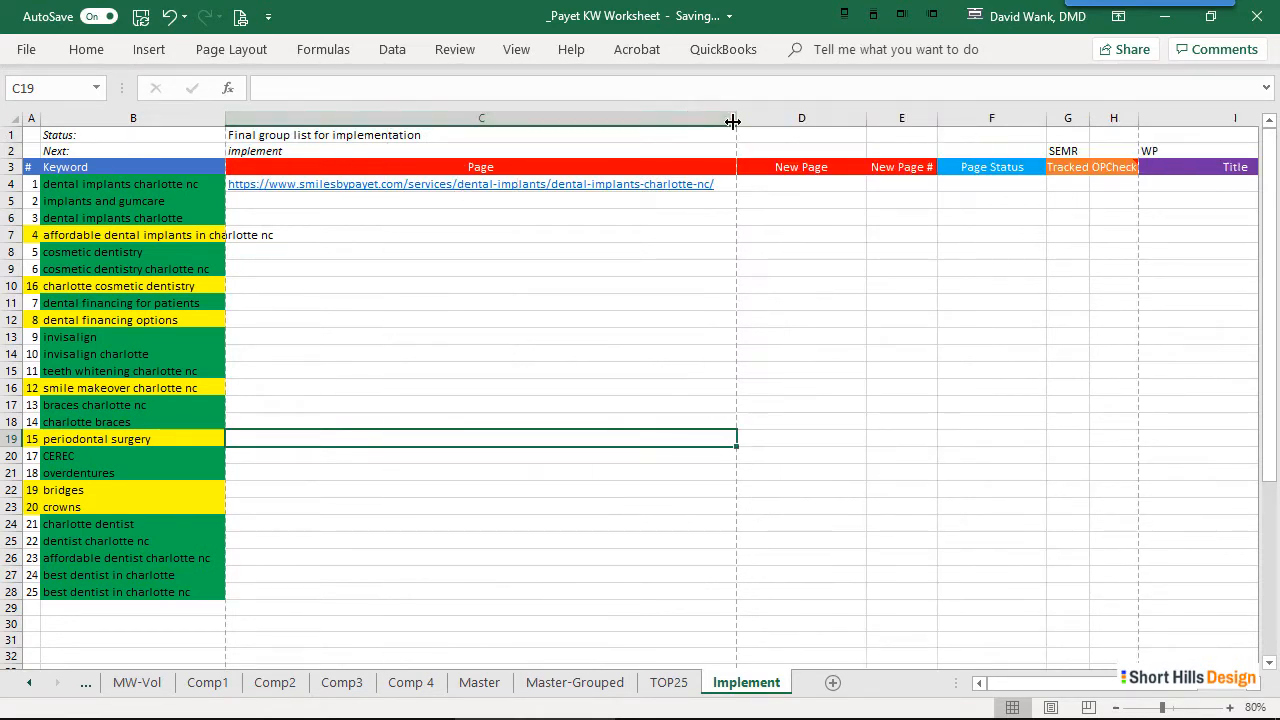
{"action": "double_click", "coordinate": [866, 118]}
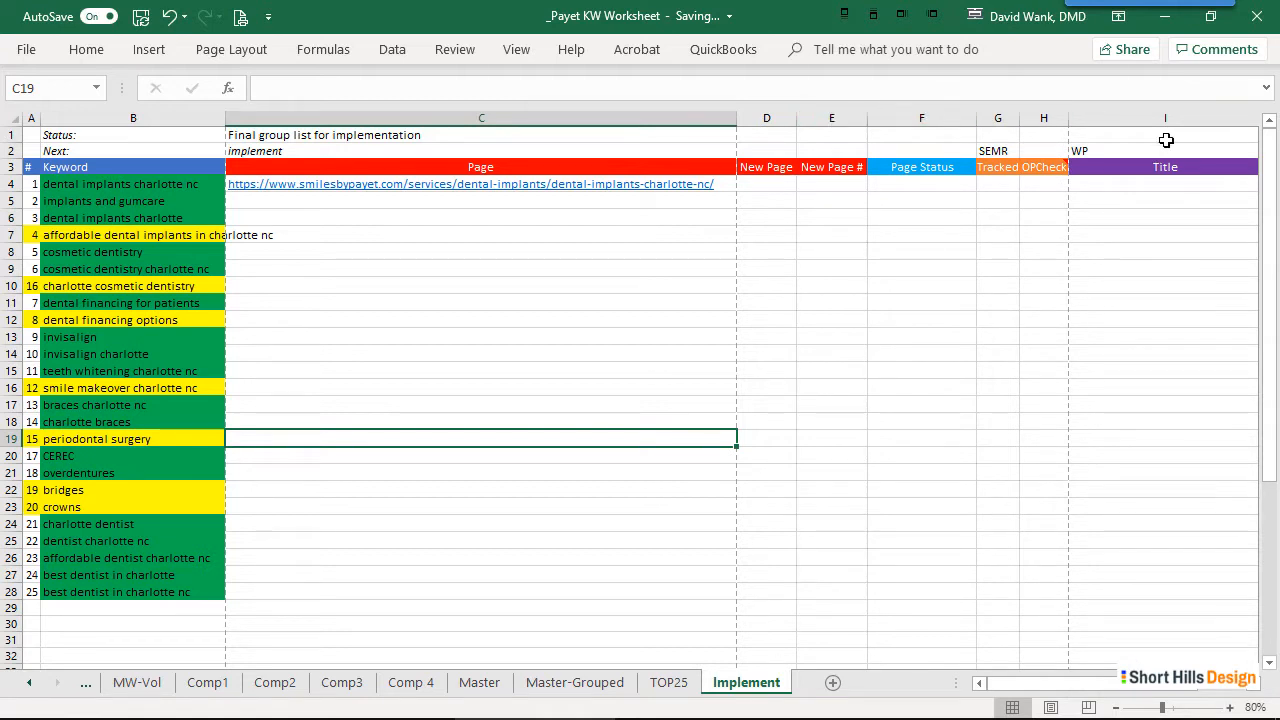
Check the first keyword on the Implement sheet, switch to Chrome and open the live site's Dental Implants Charlotte NC page
{"action": "left_click", "coordinate": [104, 181]}
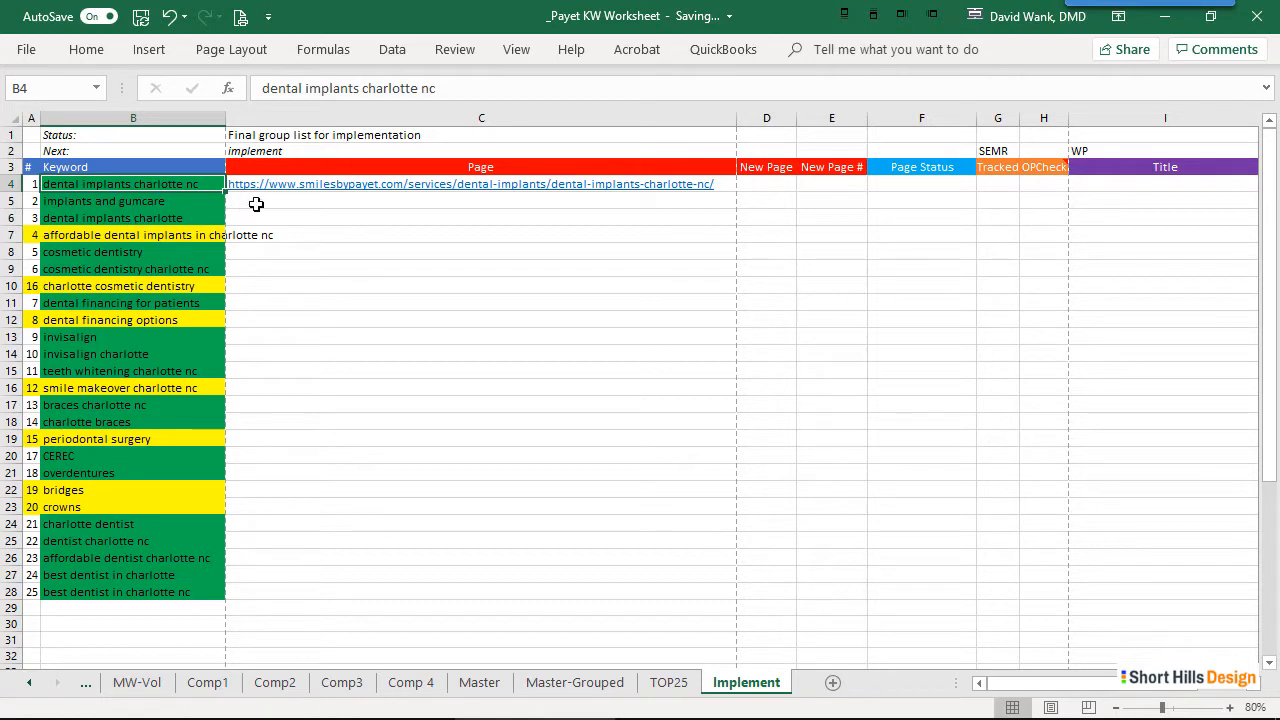
{"action": "left_click", "coordinate": [261, 203]}
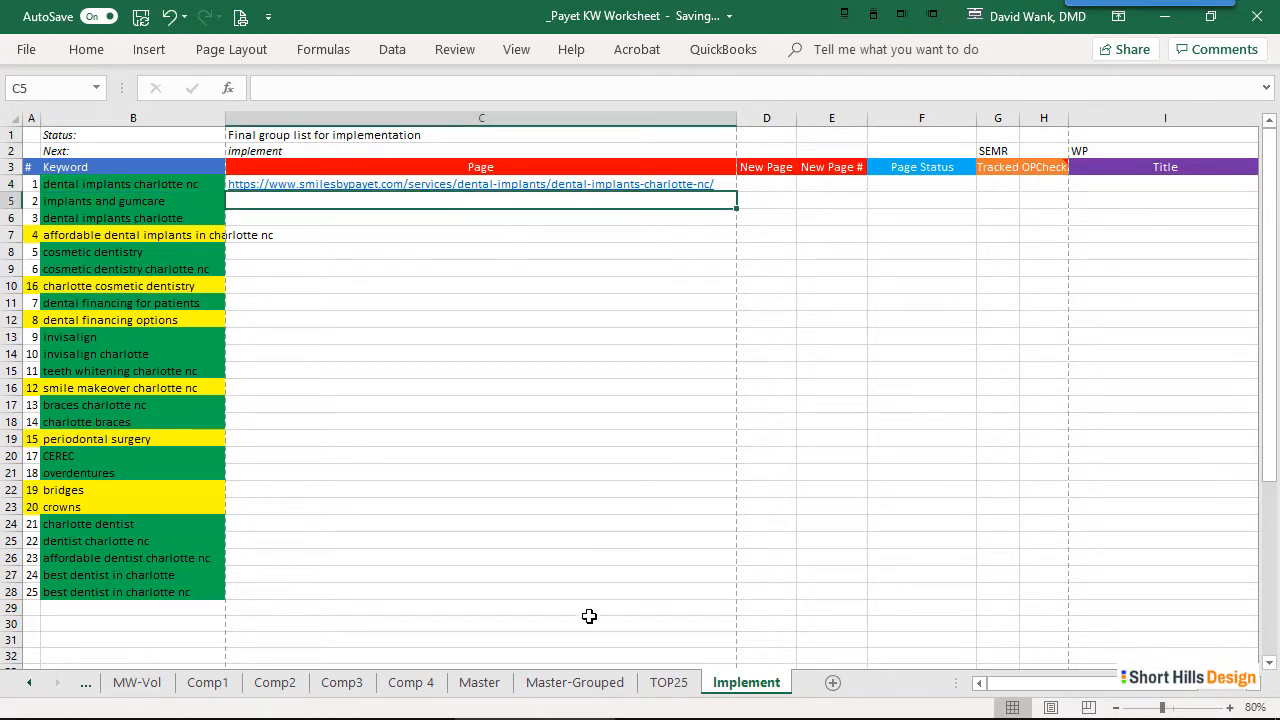
{"action": "key", "text": "alt+Tab"}
{"action": "key", "text": "alt+Tab"}
{"action": "key", "text": "alt+Tab"}
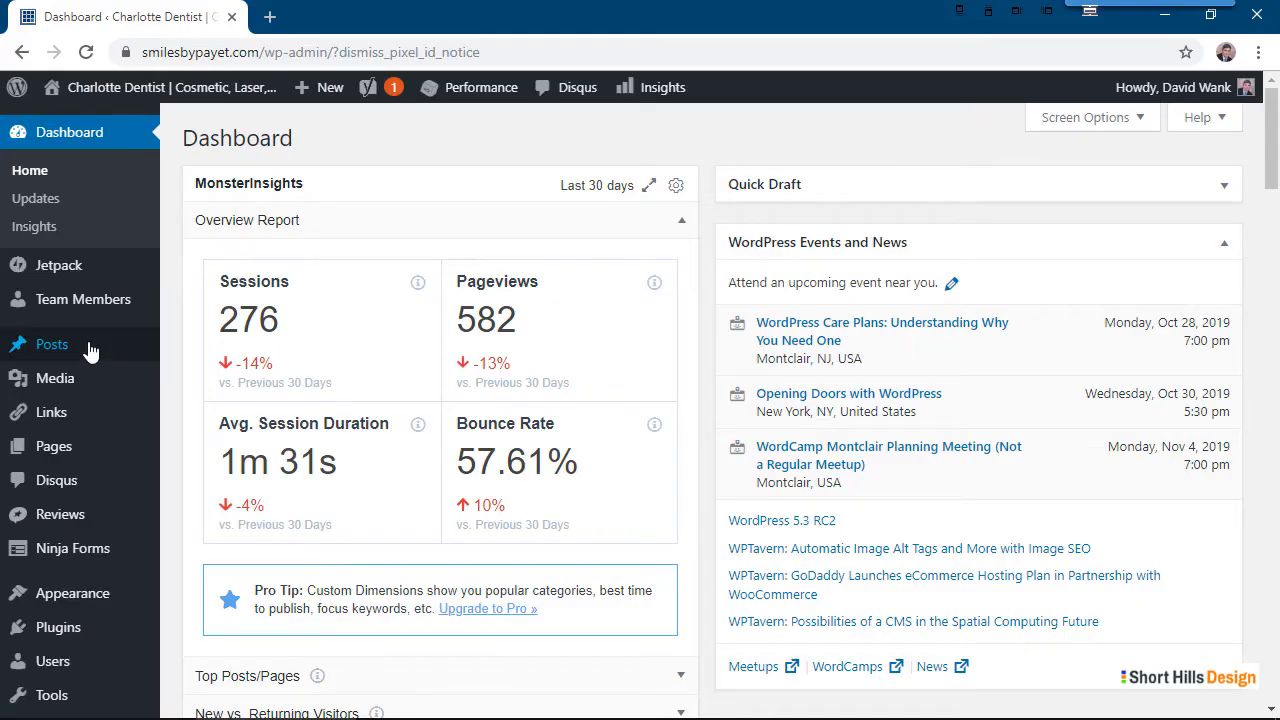
{"action": "left_click", "coordinate": [80, 126]}
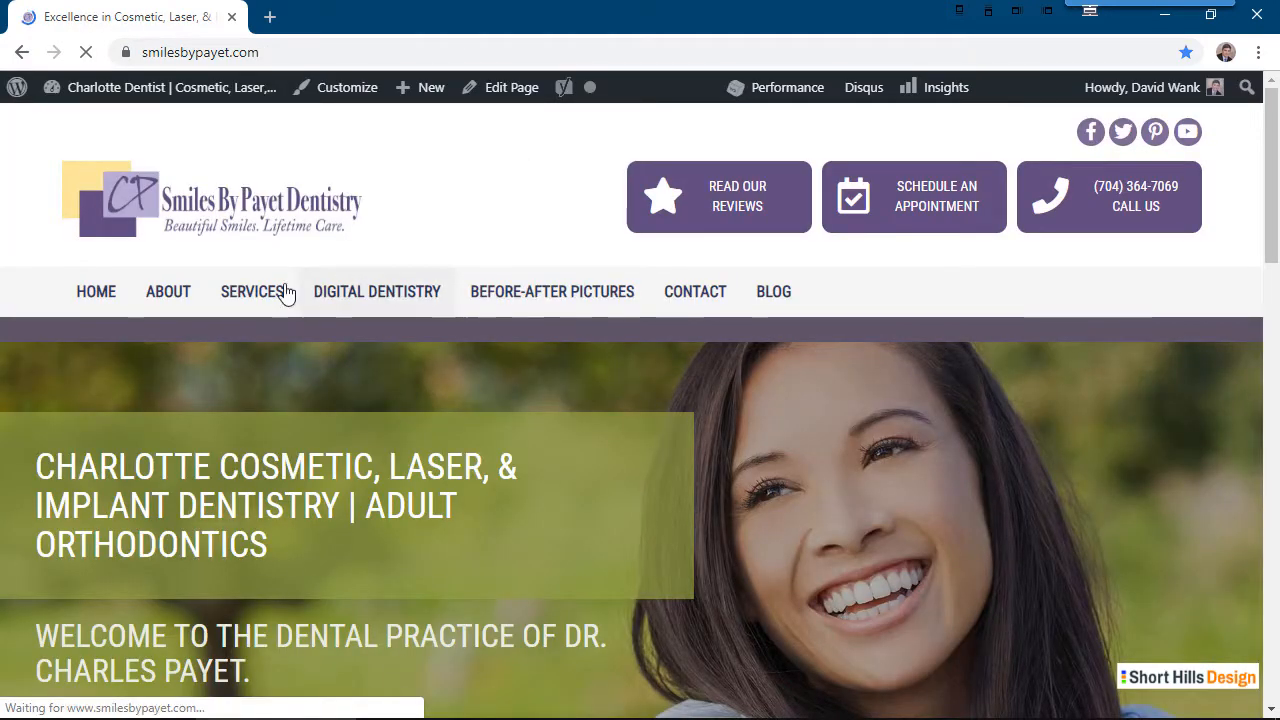
{"action": "mouse_move", "coordinate": [244, 316]}
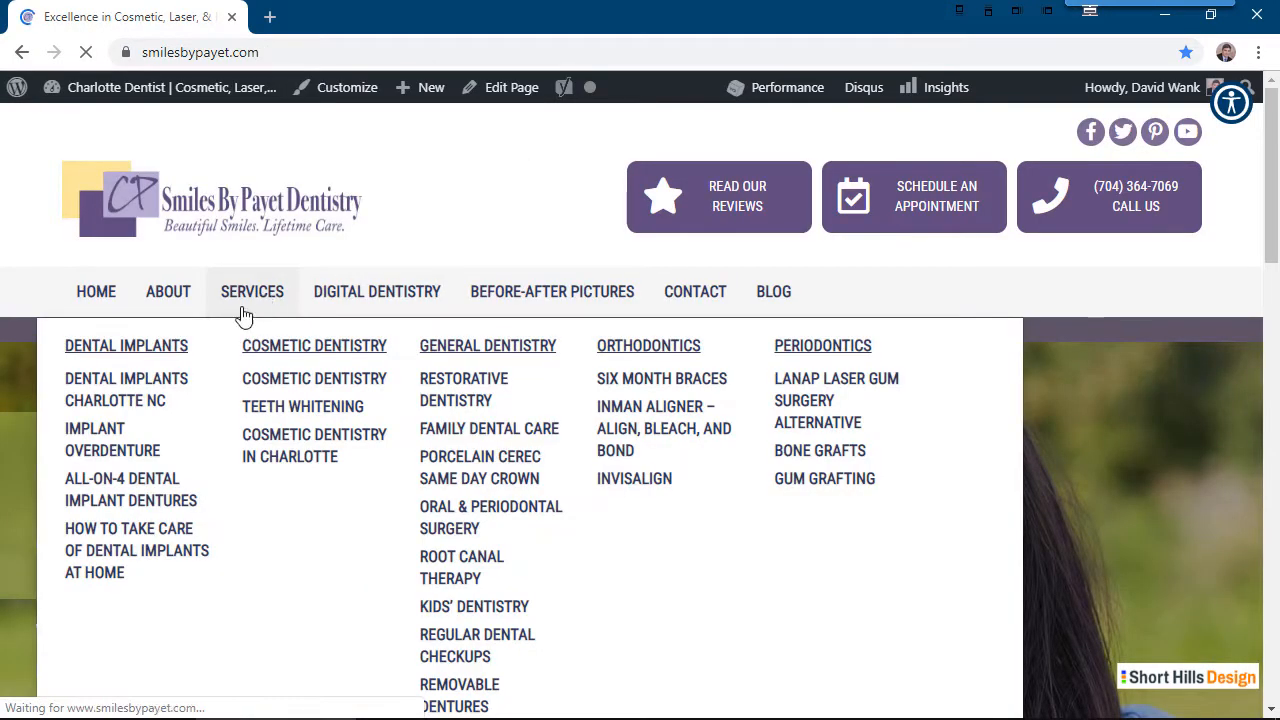
{"action": "left_click", "coordinate": [157, 388]}
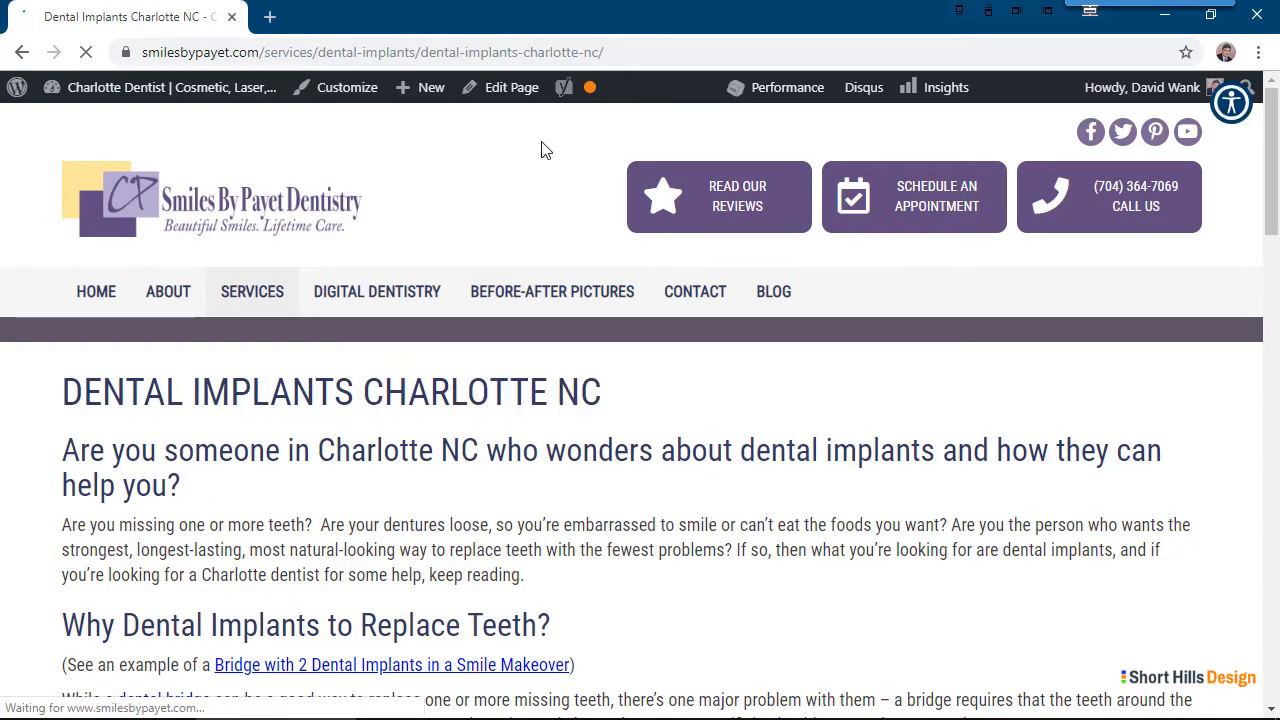
Return to the Excel workbook and compare the first keyword's page on the Implement sheet with its existing page on TOP25
{"action": "mouse_move", "coordinate": [470, 712]}
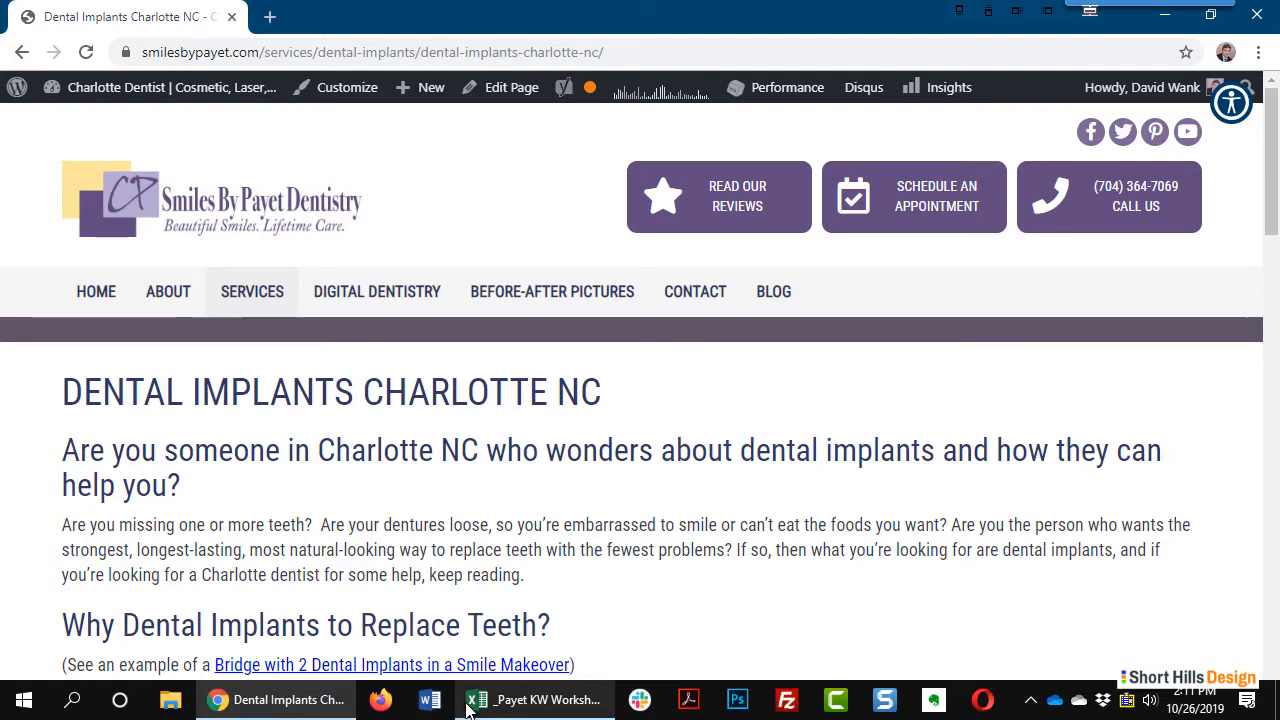
{"action": "left_click", "coordinate": [470, 702]}
{"action": "left_click", "coordinate": [446, 352]}
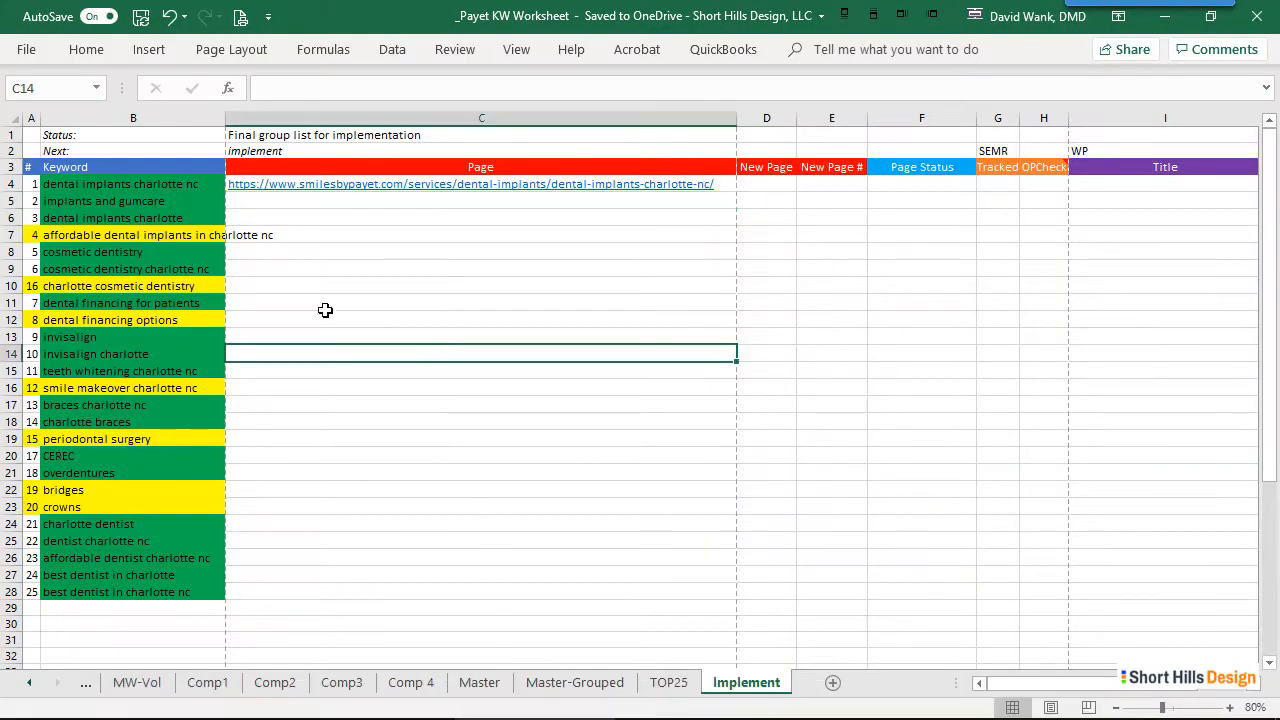
{"action": "left_click", "coordinate": [143, 184]}
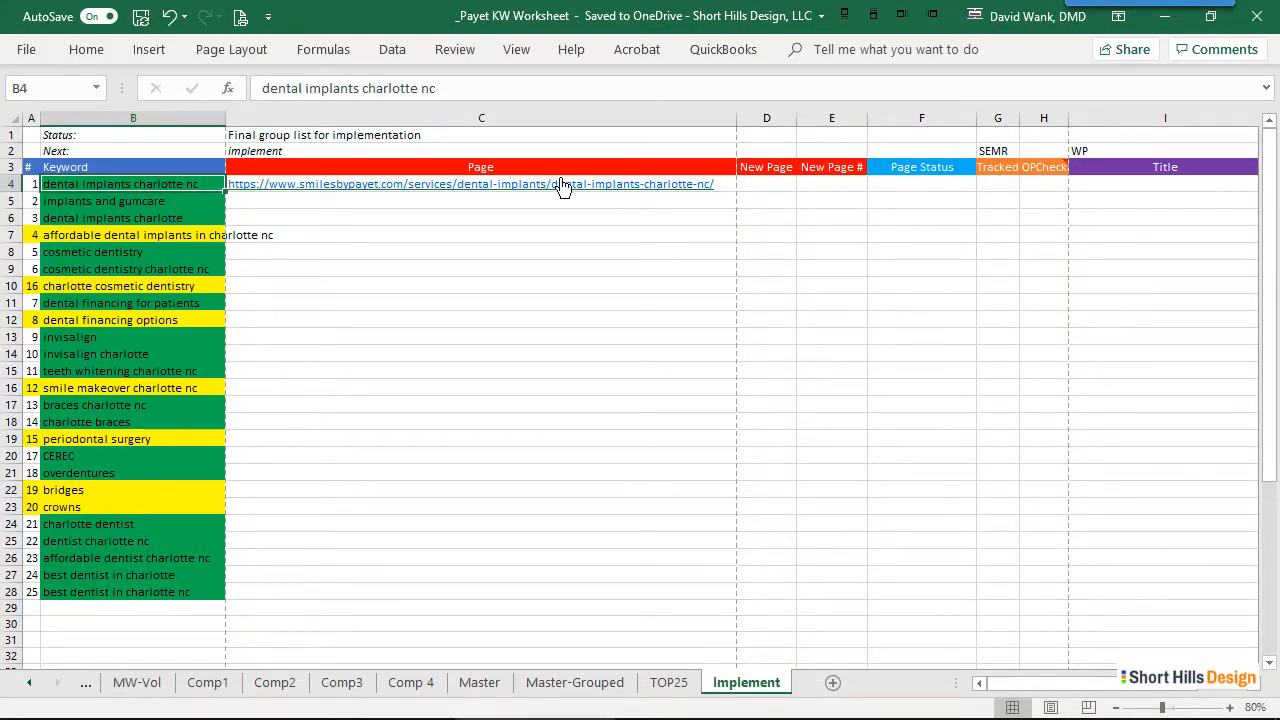
{"action": "left_click", "coordinate": [669, 682]}
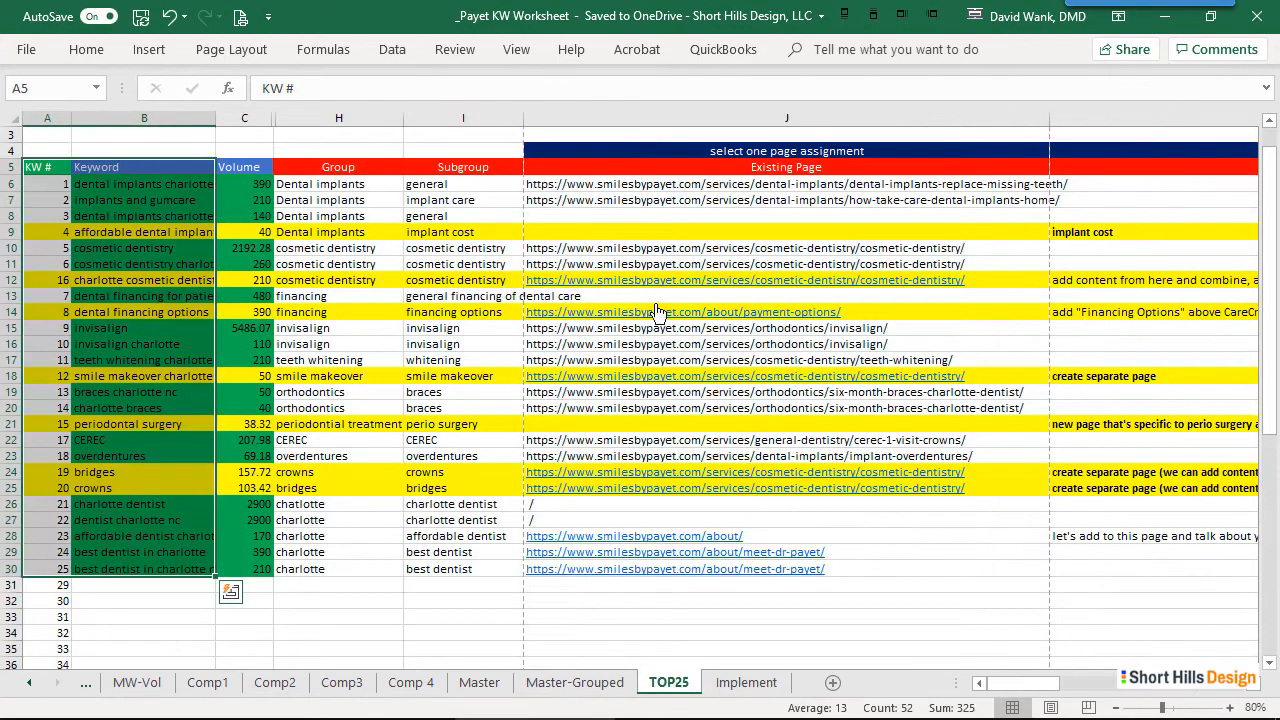
{"action": "left_click", "coordinate": [836, 183]}
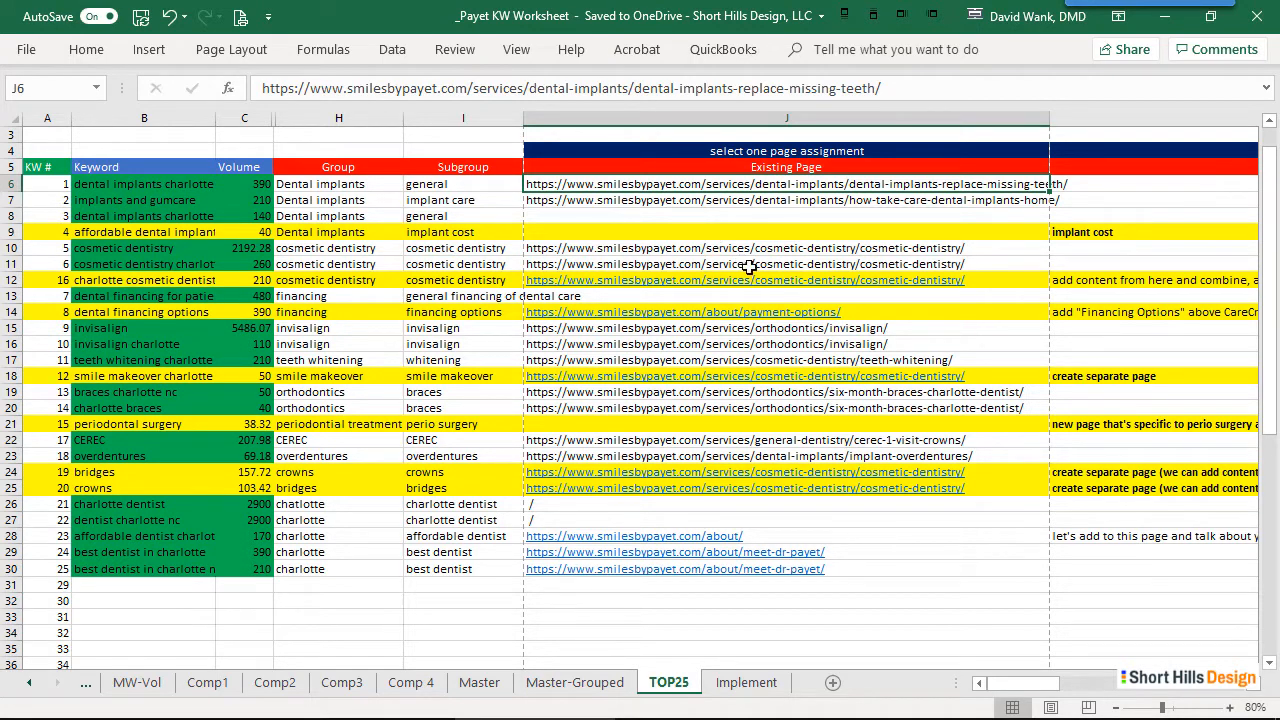
Convert the first keyword's existing page address on TOP25 into a hyperlink and try to open it
{"action": "double_click", "coordinate": [859, 186]}
{"action": "left_click_drag", "start_coordinate": [851, 186], "coordinate": [1073, 184]}
{"action": "left_click", "coordinate": [1124, 189]}
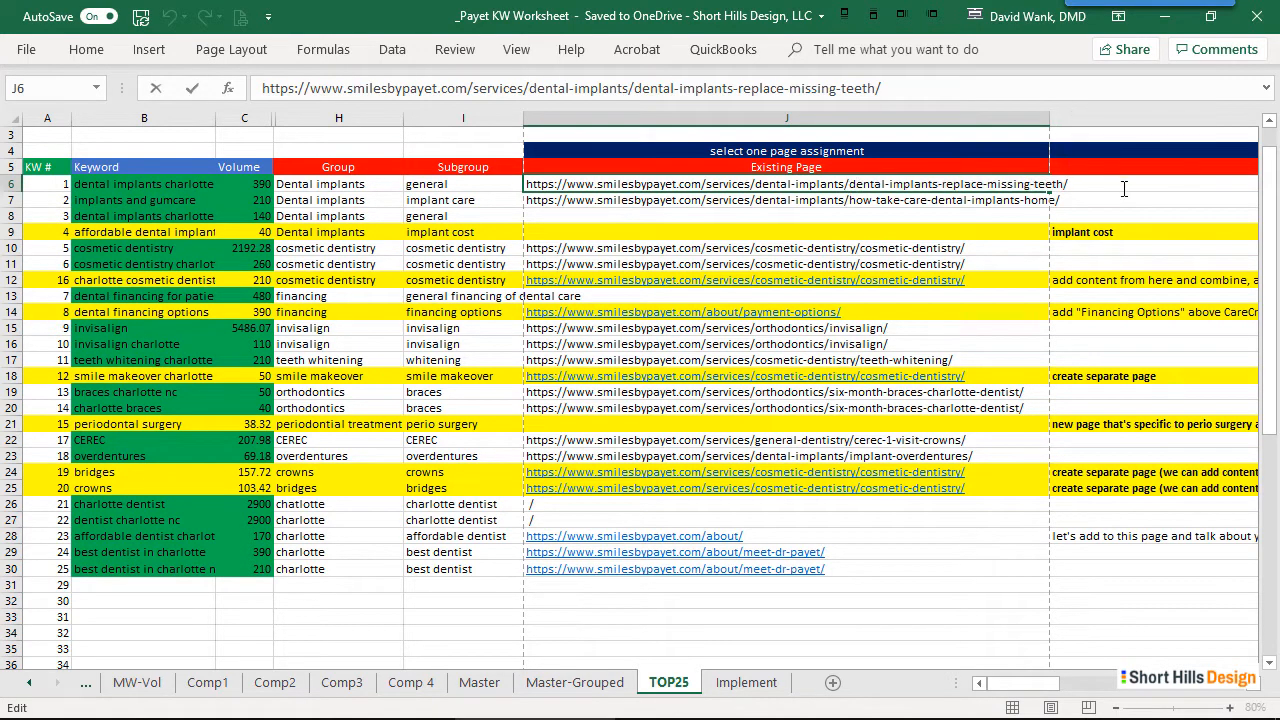
{"action": "left_click", "coordinate": [1003, 216]}
{"action": "left_click", "coordinate": [960, 187]}
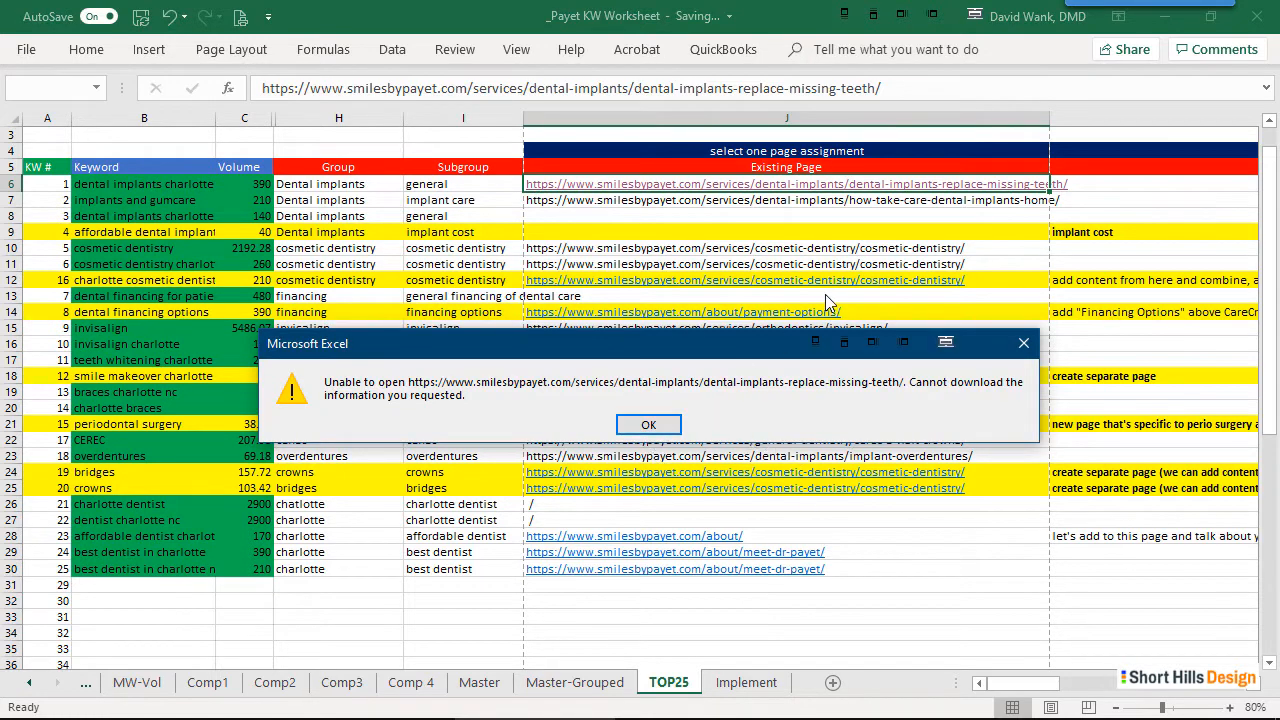
{"action": "left_click", "coordinate": [648, 425]}
{"action": "left_click", "coordinate": [748, 208]}
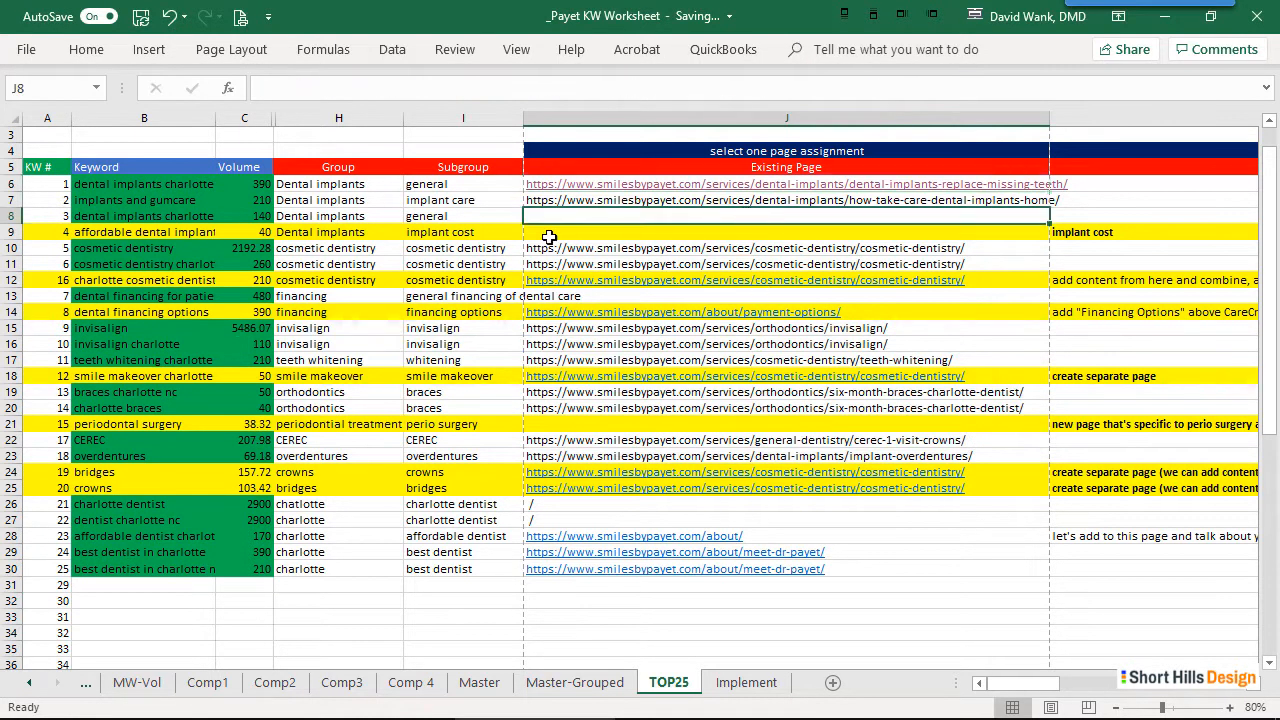
Check the second keyword's existing page on TOP25 and switch to the Dental Implants Charlotte NC page in Chrome
{"action": "left_click", "coordinate": [165, 202]}
{"action": "left_click", "coordinate": [611, 206]}
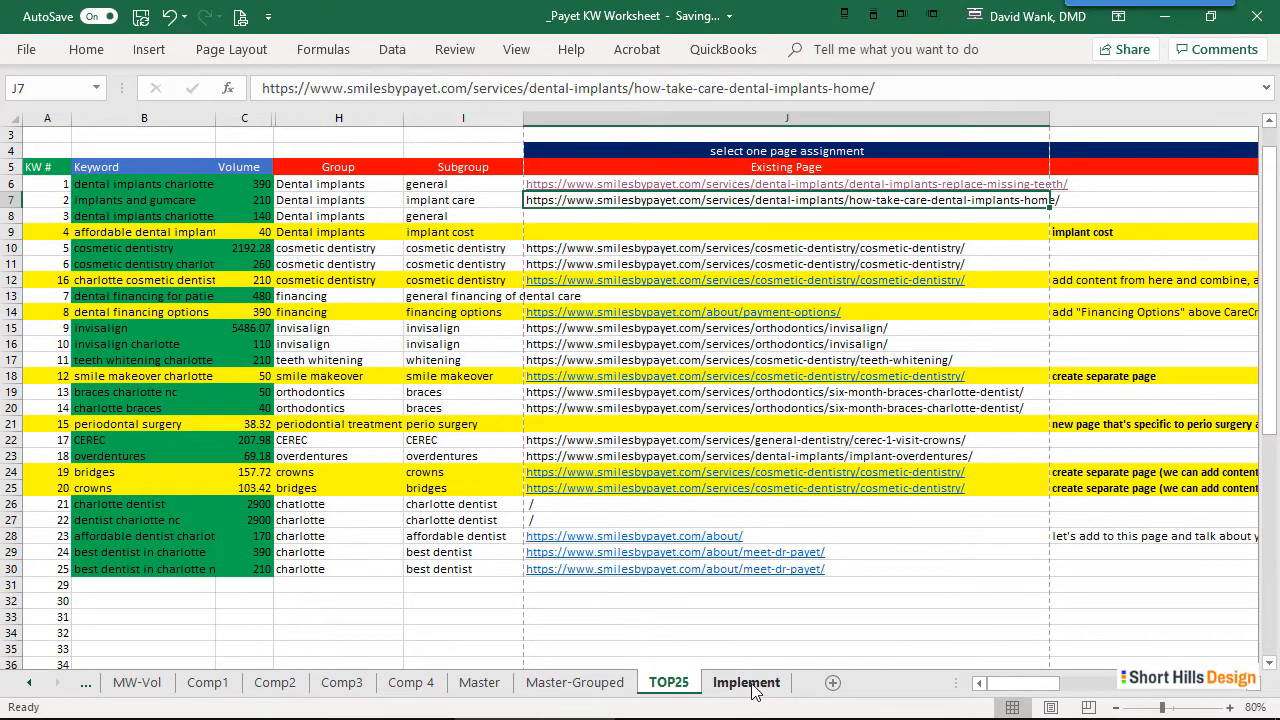
{"action": "key", "text": "alt+Tab"}
{"action": "left_click", "coordinate": [490, 390]}
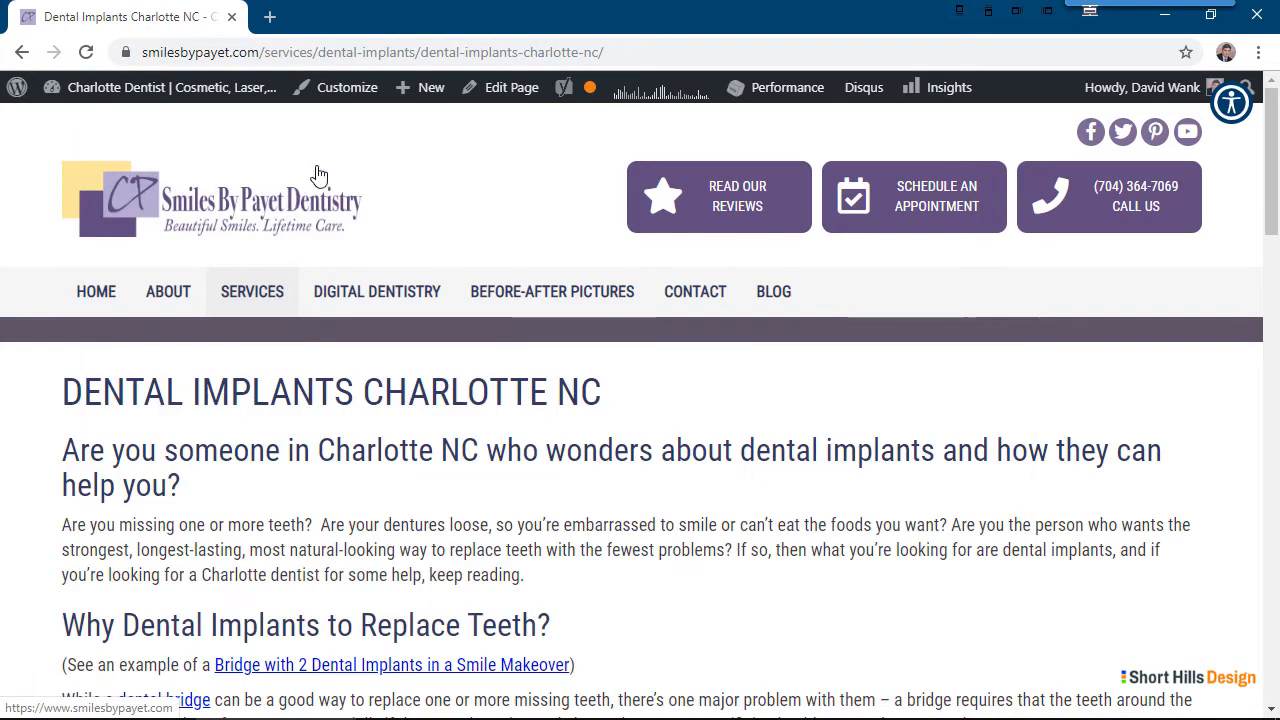
Highlight the dental-implants-charlotte-nc slug in the page's web address and open the page for editing in WordPress
{"action": "left_click", "coordinate": [459, 52]}
{"action": "left_click", "coordinate": [443, 52]}
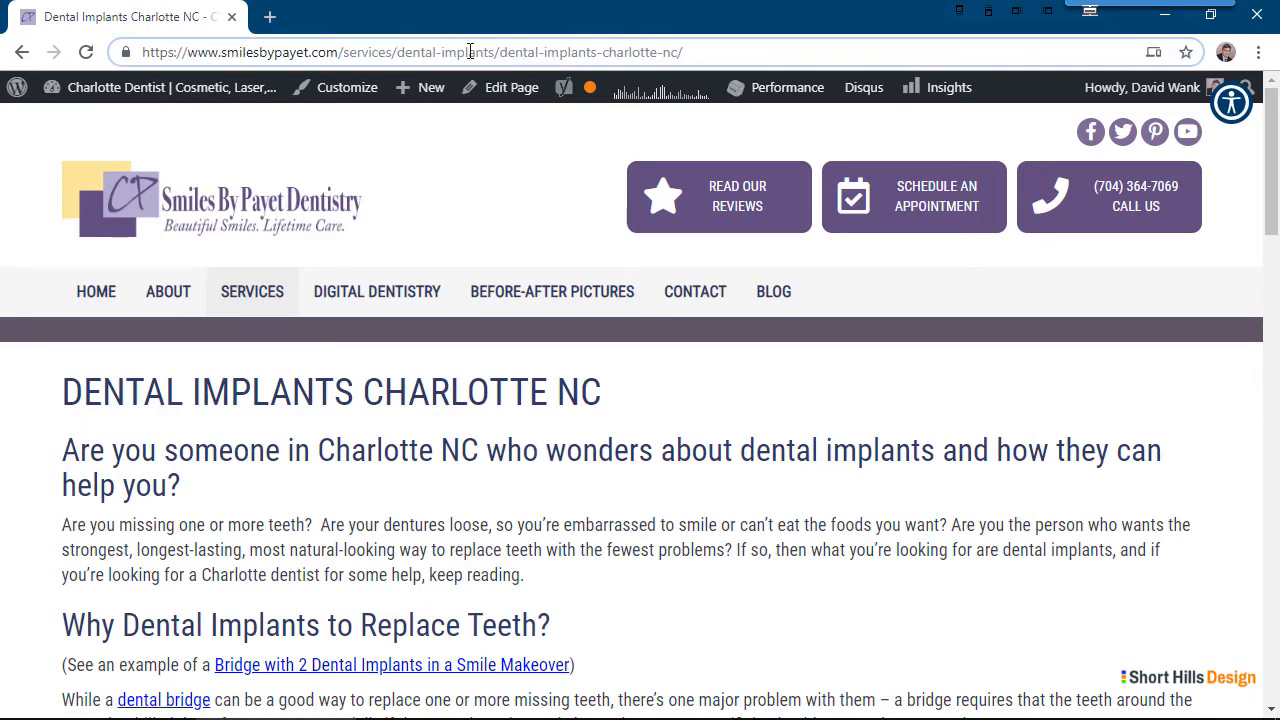
{"action": "left_click_drag", "start_coordinate": [519, 47], "coordinate": [760, 43]}
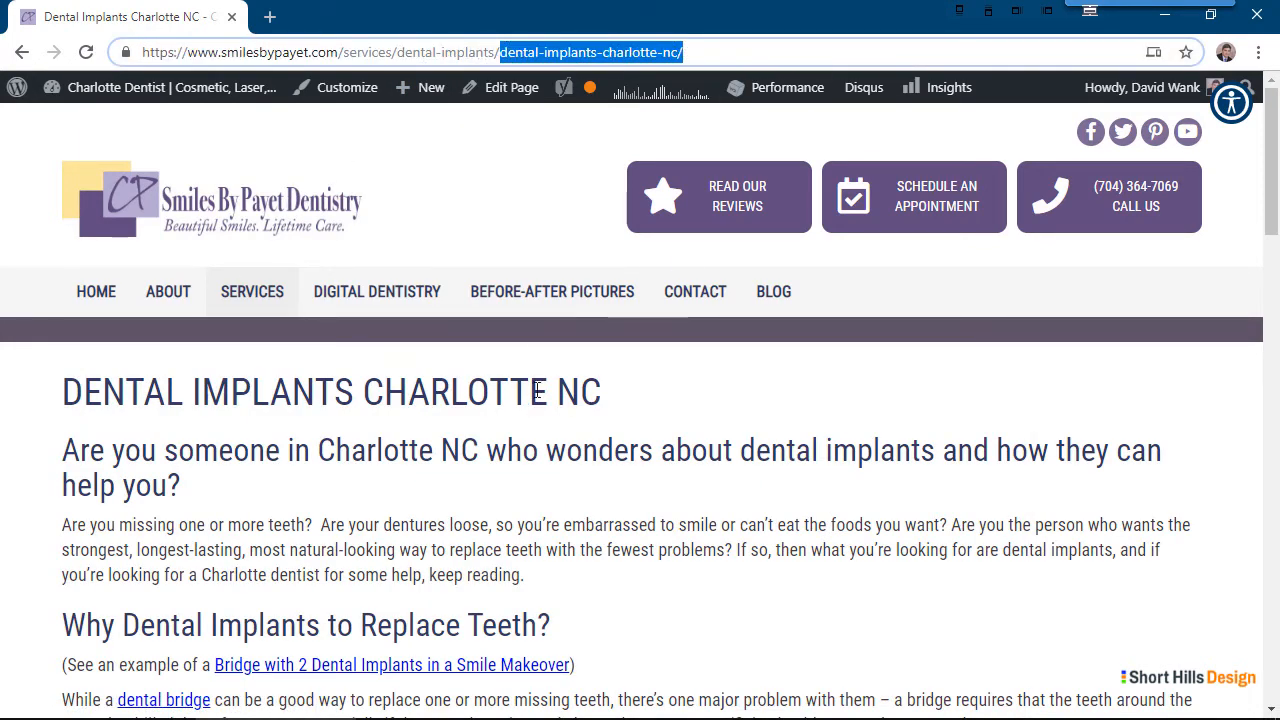
{"action": "left_click", "coordinate": [487, 191]}
{"action": "left_click", "coordinate": [512, 90]}
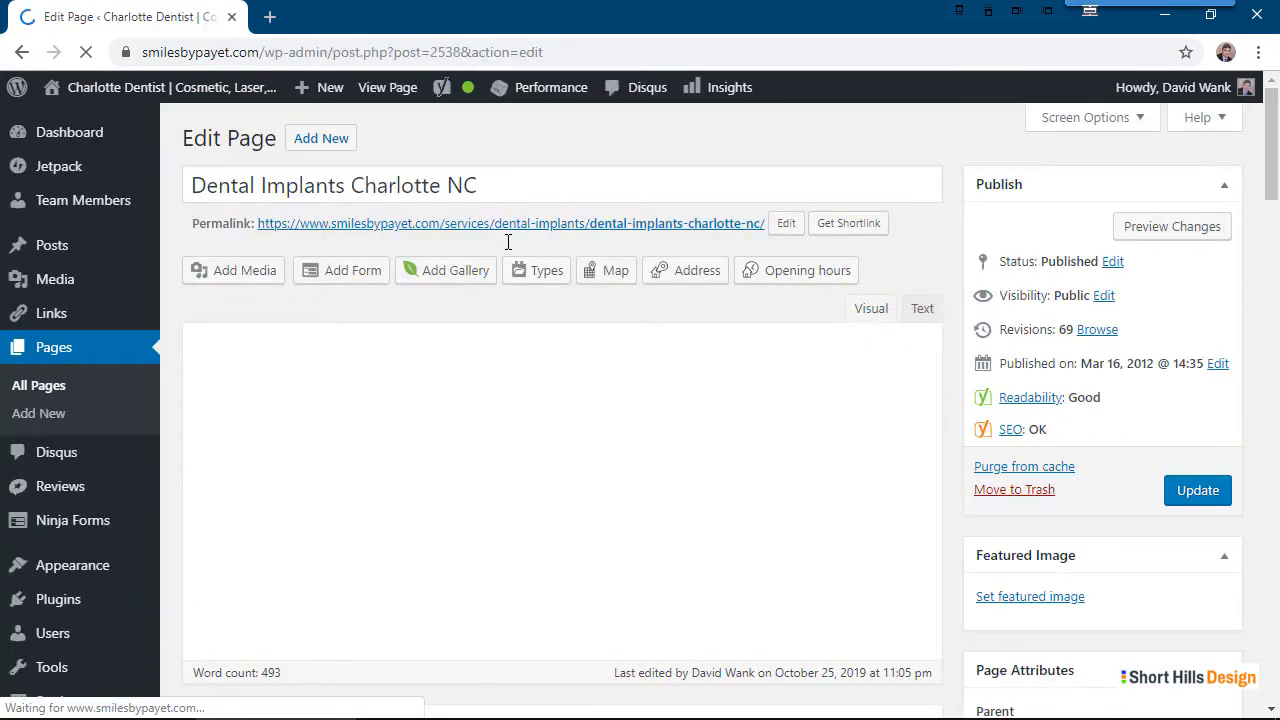
Return to Excel, check the first keyword's subgroup and existing page on TOP25, and switch to the Implement sheet
{"action": "key", "text": "alt+Tab"}
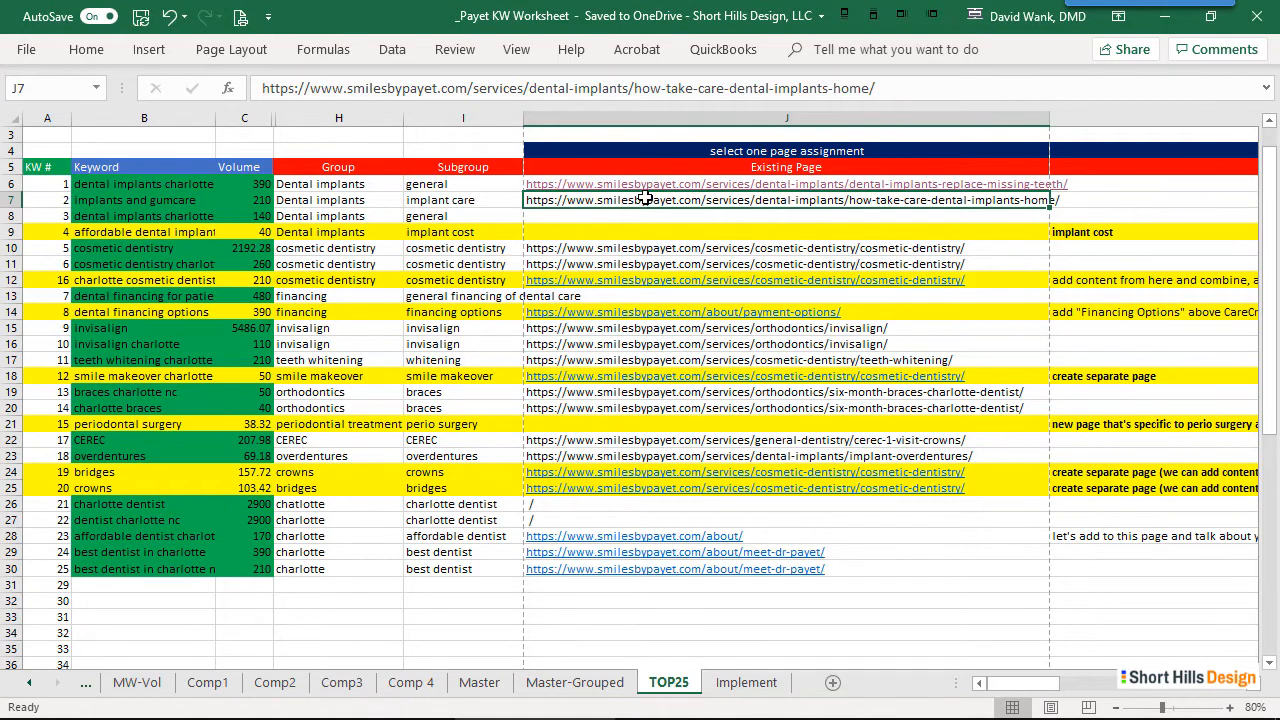
{"action": "left_click", "coordinate": [488, 186]}
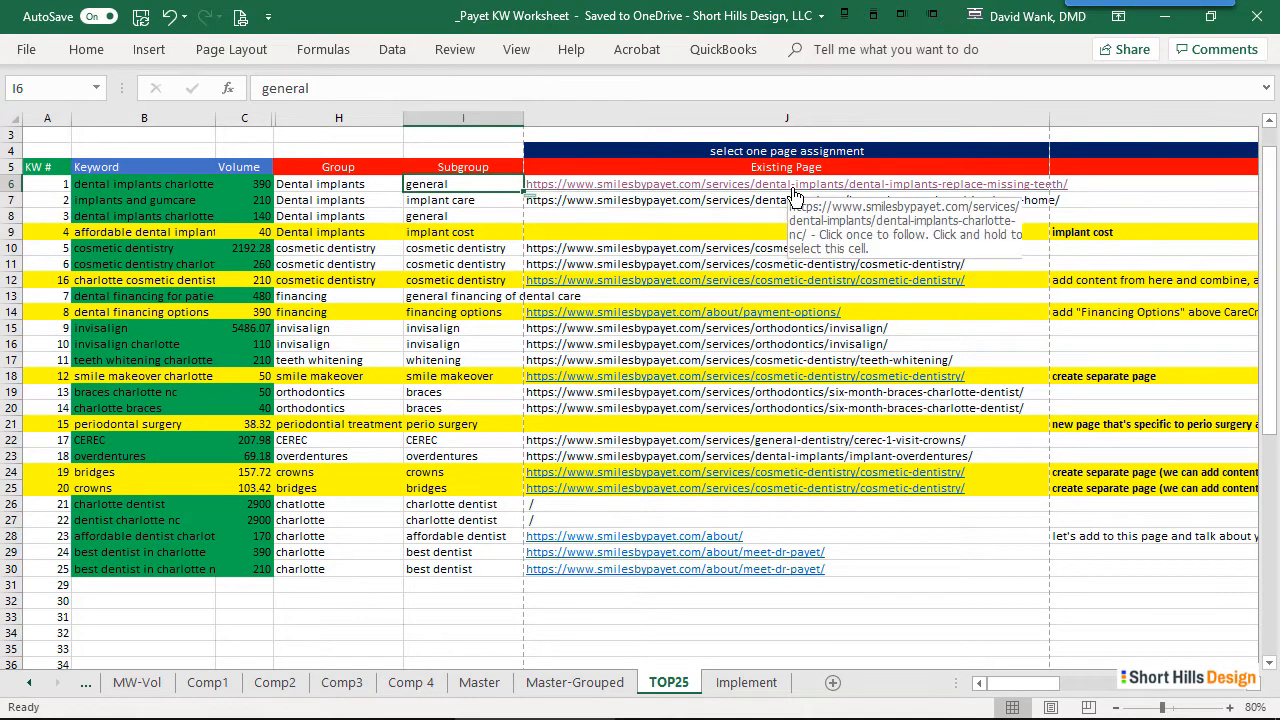
{"action": "left_click", "coordinate": [794, 189]}
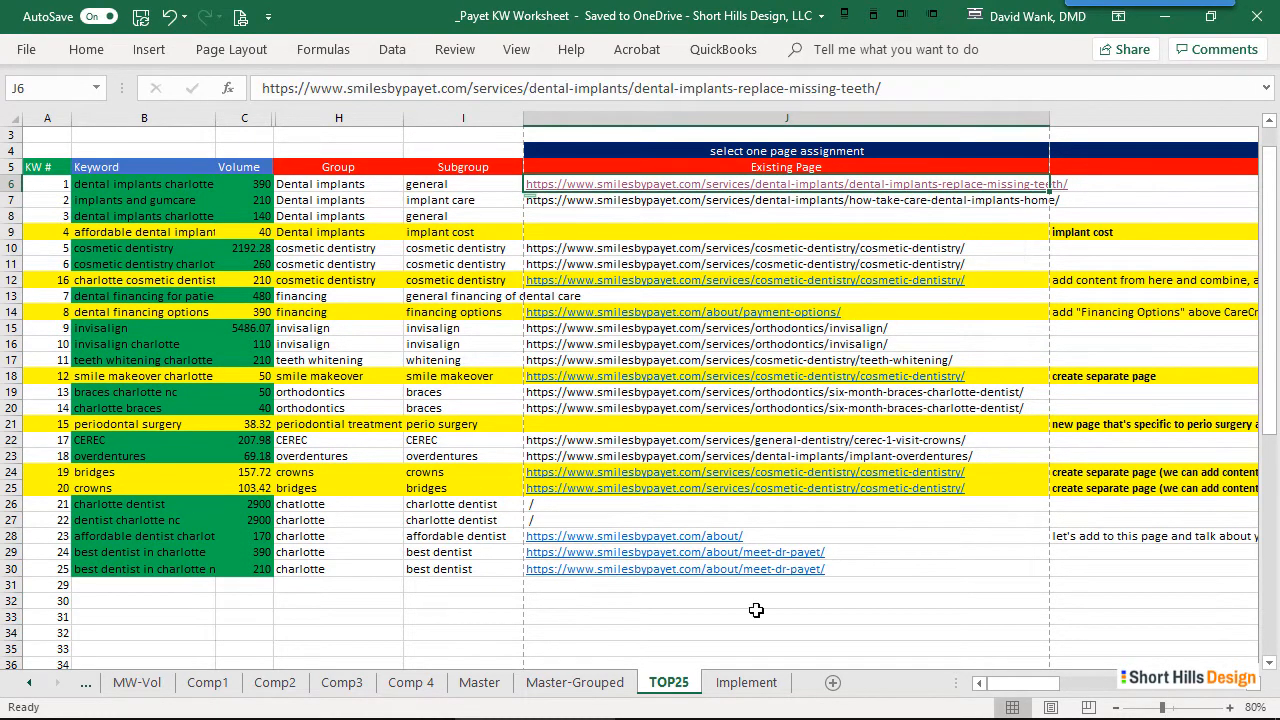
{"action": "left_click", "coordinate": [760, 686]}
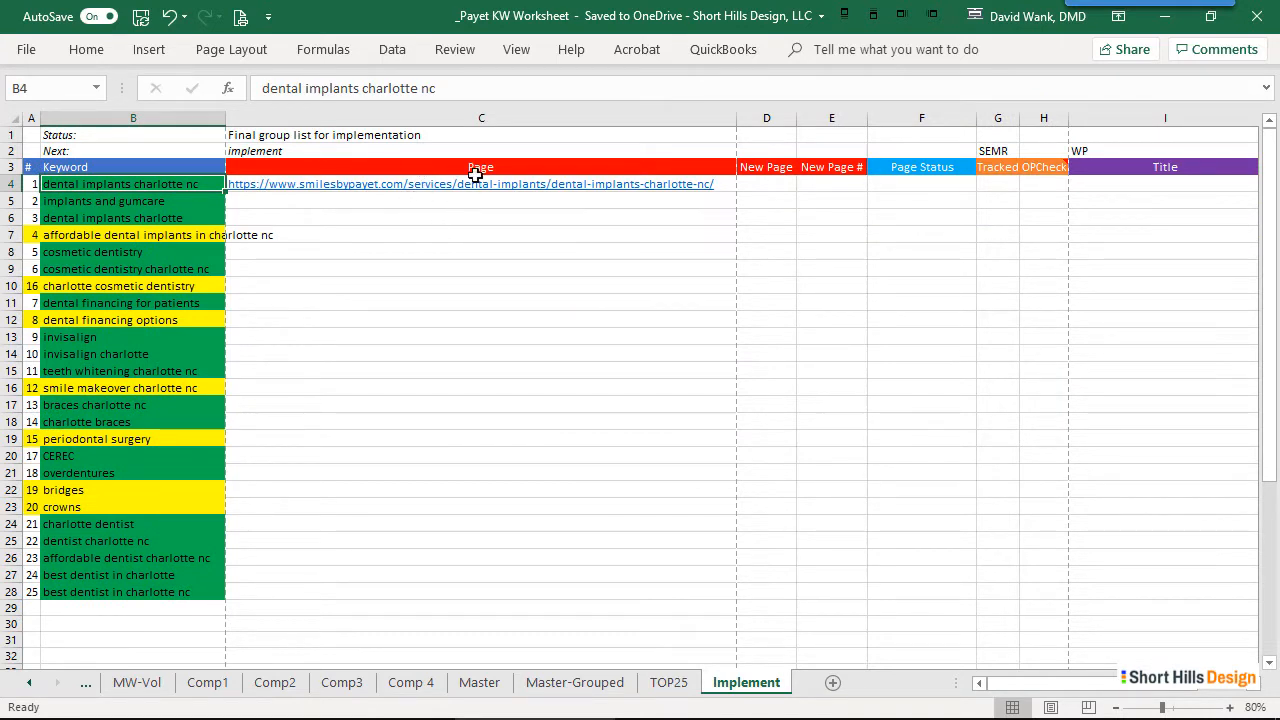
Mark the first keyword with X under New Page and New Page # and look over its remaining implementation columns
{"action": "left_click", "coordinate": [770, 184]}
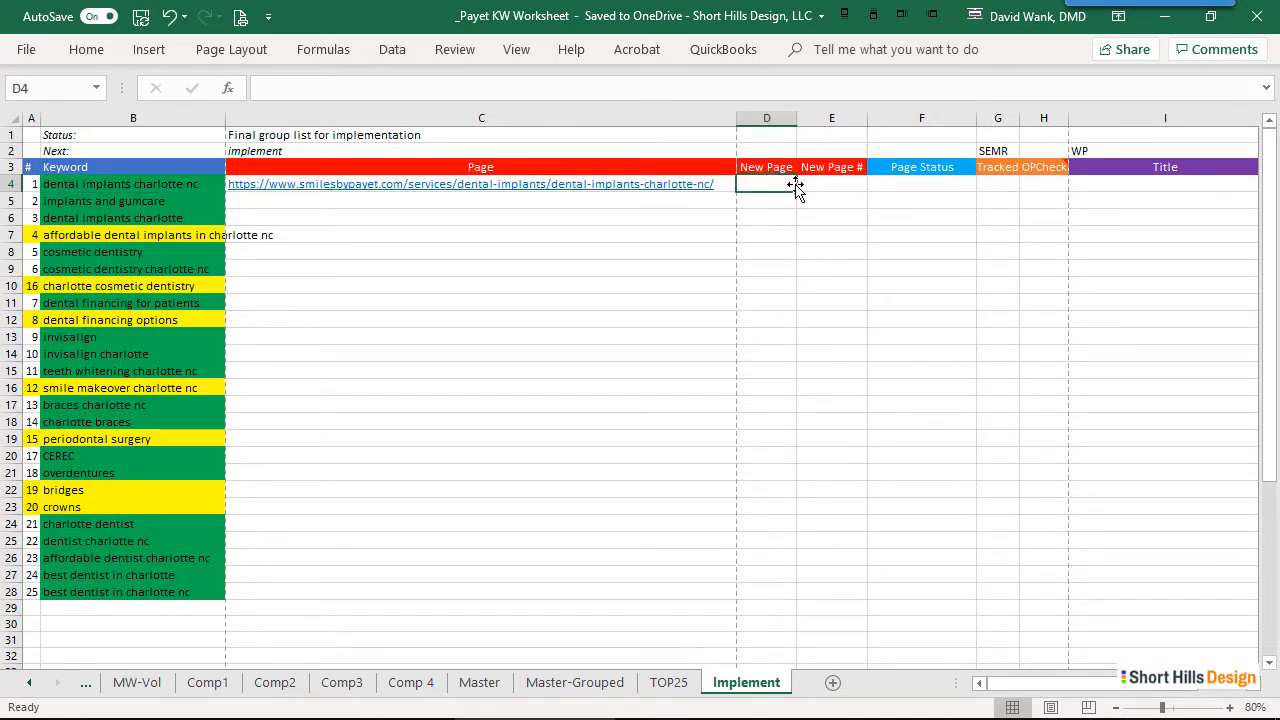
{"action": "type", "text": "x"}
{"action": "key", "text": "Tab"}
{"action": "key", "text": "Tab"}
{"action": "key", "text": "Tab"}
{"action": "key", "text": "Tab"}
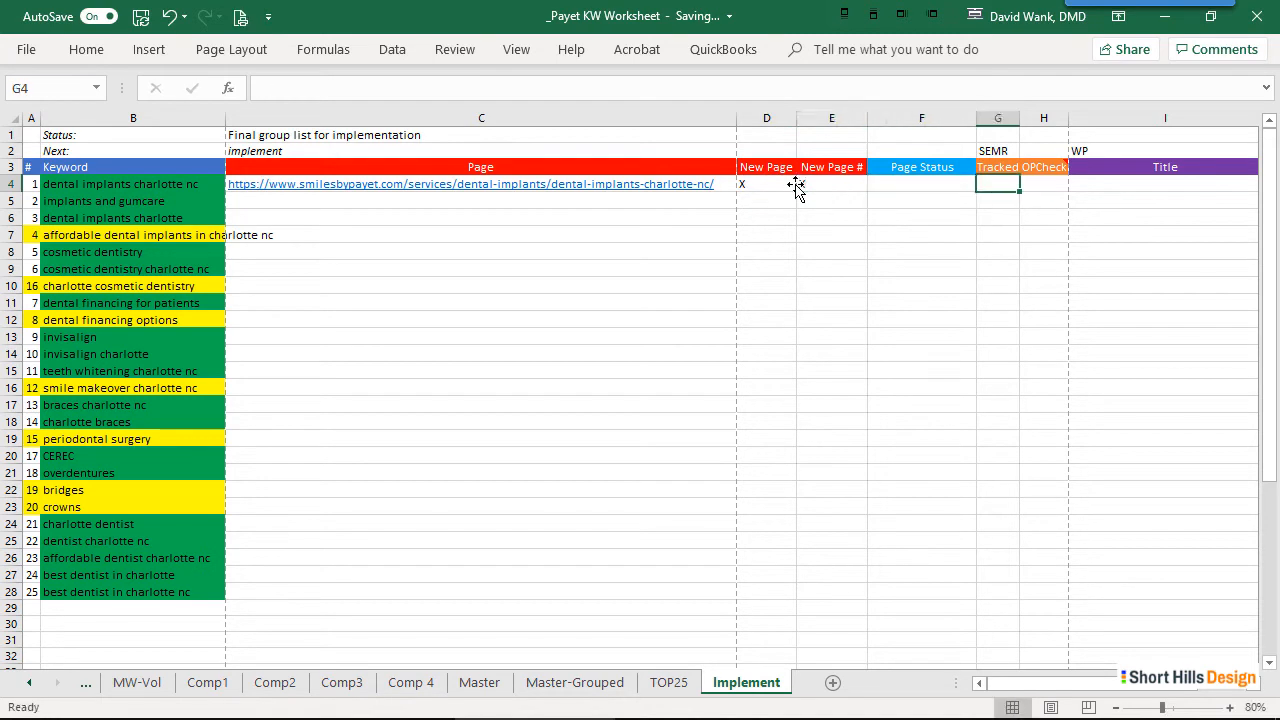
{"action": "key", "text": "Tab"}
{"action": "key", "text": "Tab"}
{"action": "key", "text": "Tab"}
{"action": "key", "text": "Left"}
{"action": "key", "text": "Left"}
{"action": "key", "text": "Left"}
{"action": "key", "text": "Left"}
{"action": "key", "text": "Left"}
{"action": "key", "text": "Left"}
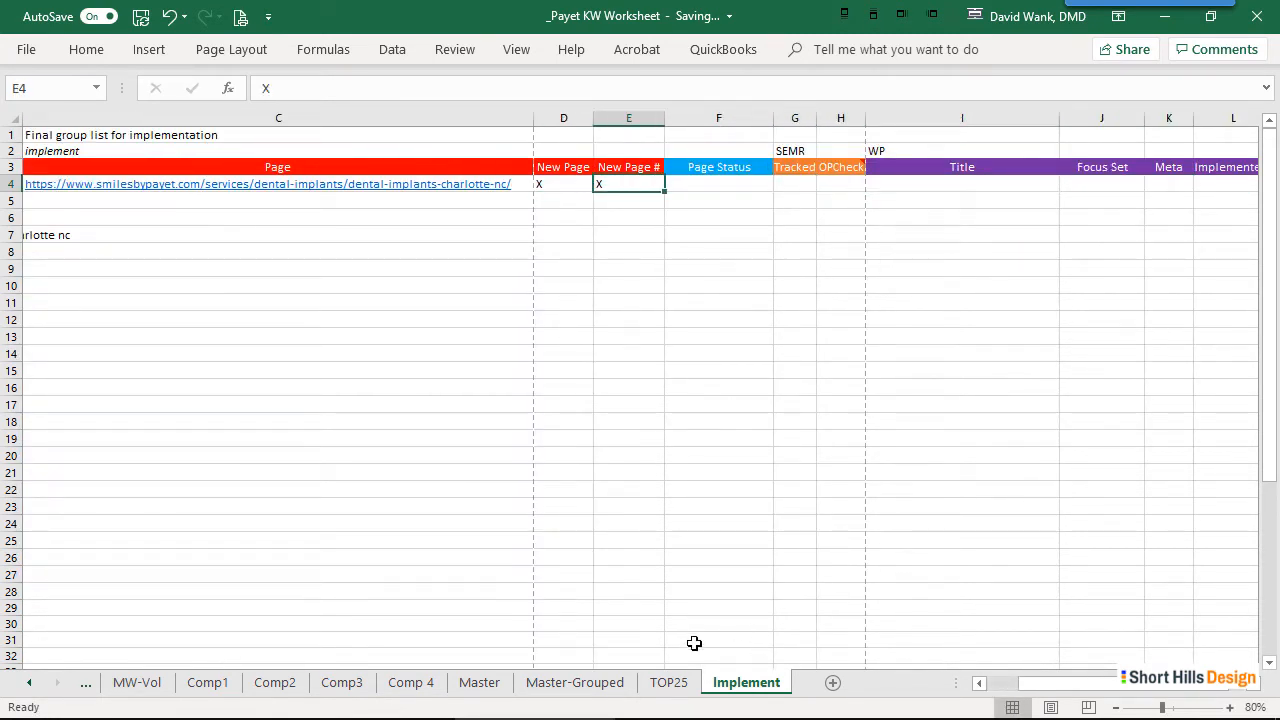
Switch to the WordPress editor in Chrome and check the page title for the first keyword
{"action": "key", "text": "alt+Tab"}
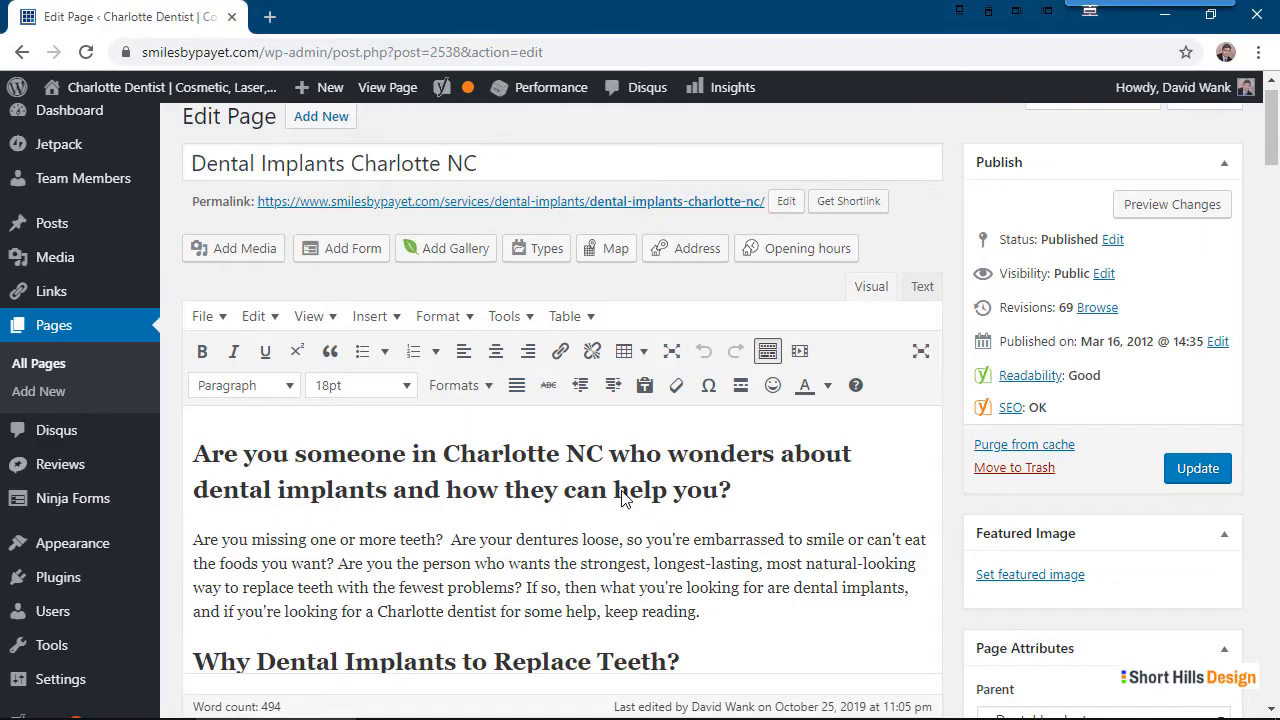
{"action": "left_click_drag", "start_coordinate": [472, 164], "coordinate": [188, 172]}
{"action": "left_click", "coordinate": [493, 163]}
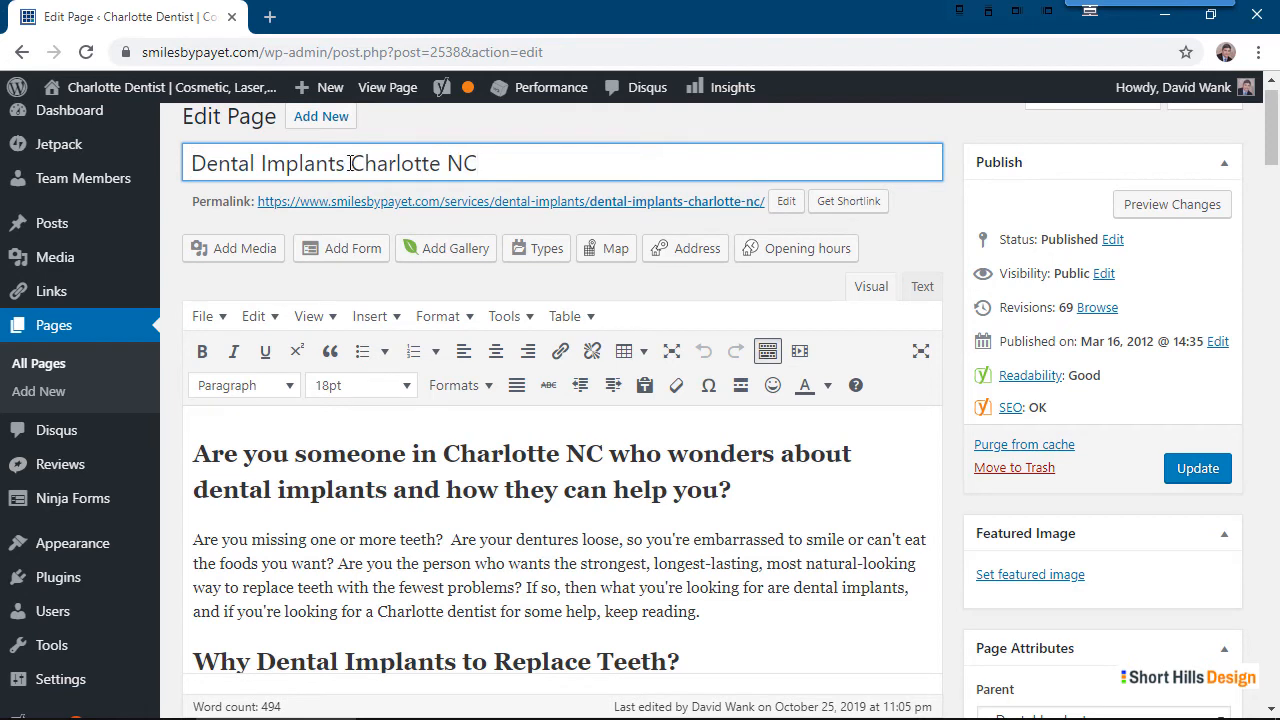
Delete "Charlotte NC" from the page title and undo the deletion
{"action": "left_click_drag", "start_coordinate": [372, 160], "coordinate": [619, 159]}
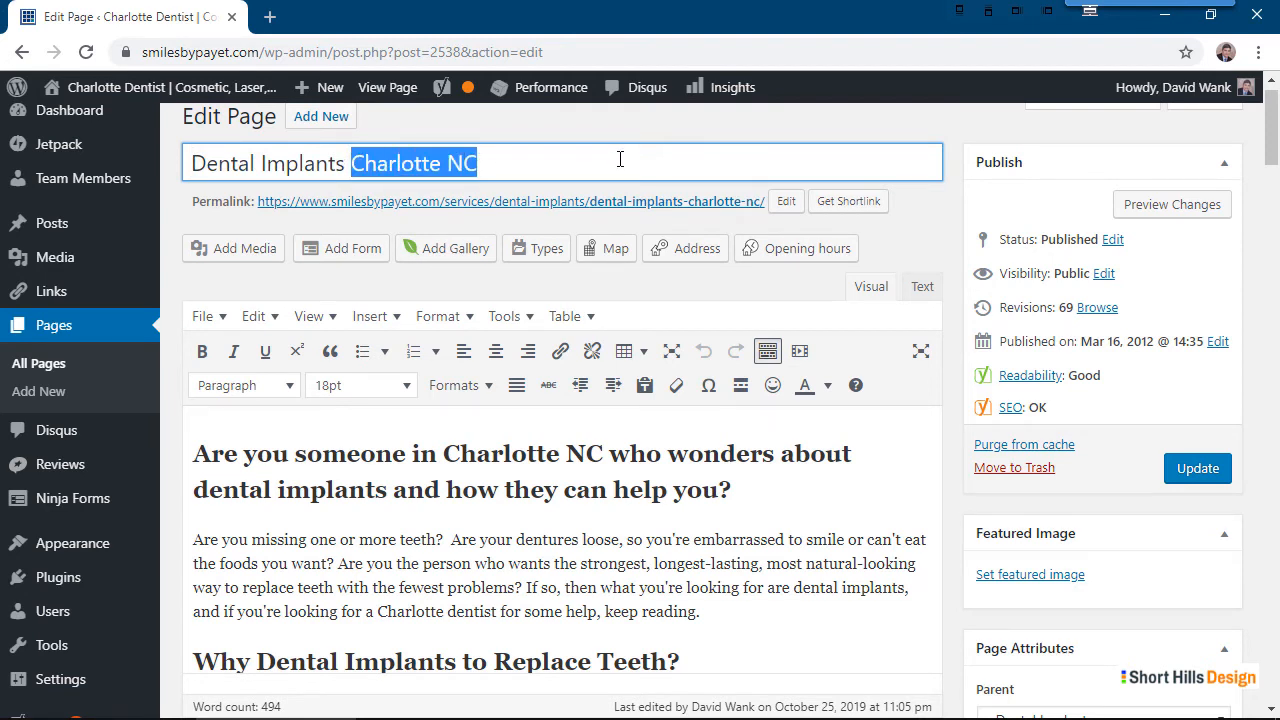
{"action": "key", "text": "BackSpace"}
{"action": "key", "text": "ctrl+z"}
{"action": "left_click", "coordinate": [620, 159]}
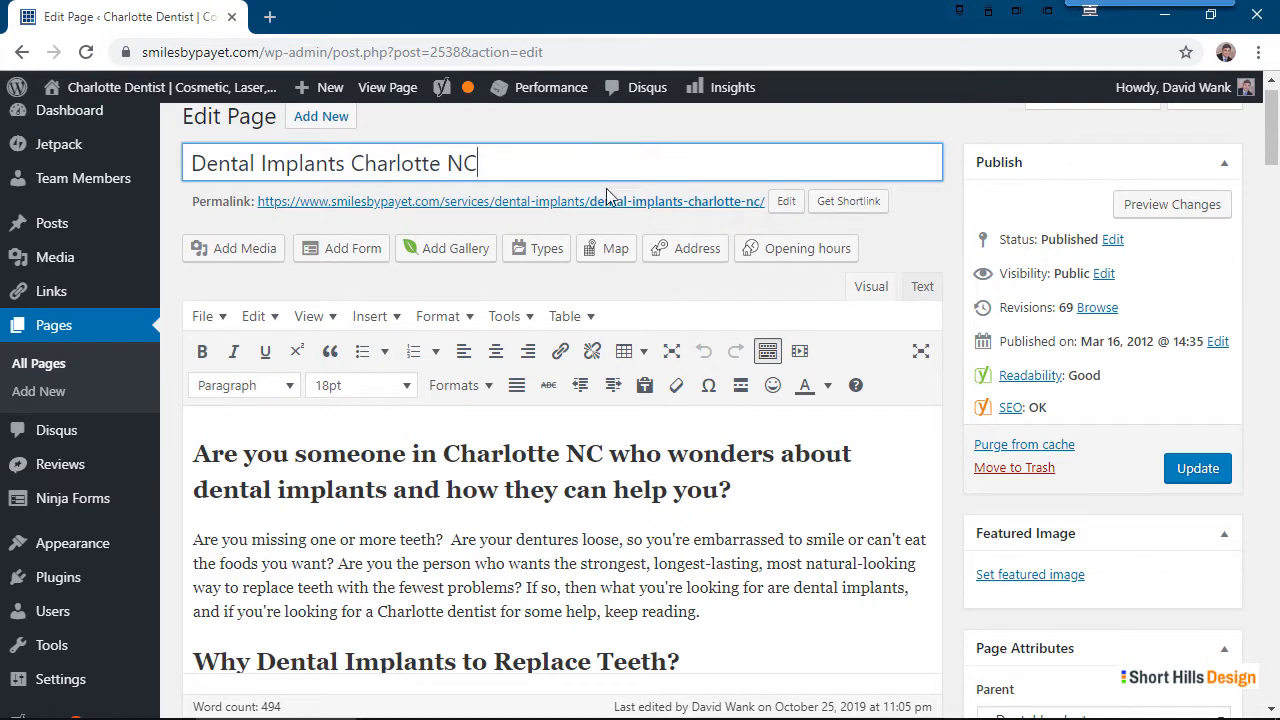
Open the permalink slug for editing, check it for the keyword and accept it as it is
{"action": "left_click", "coordinate": [786, 201]}
{"action": "left_click_drag", "start_coordinate": [777, 199], "coordinate": [596, 201]}
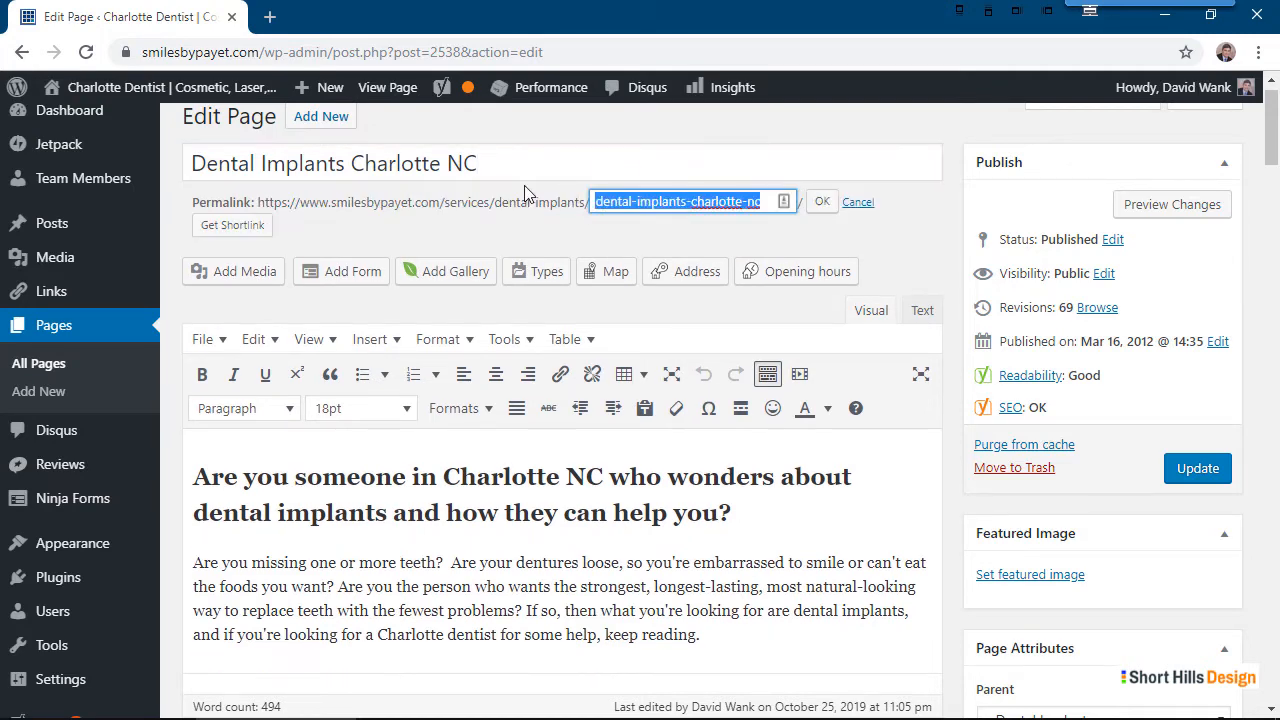
{"action": "left_click", "coordinate": [821, 202]}
Check the opening heading of the page content for the location and dental implants wording
{"action": "scroll", "coordinate": [278, 437], "scroll_direction": "down", "scroll_amount": 1}
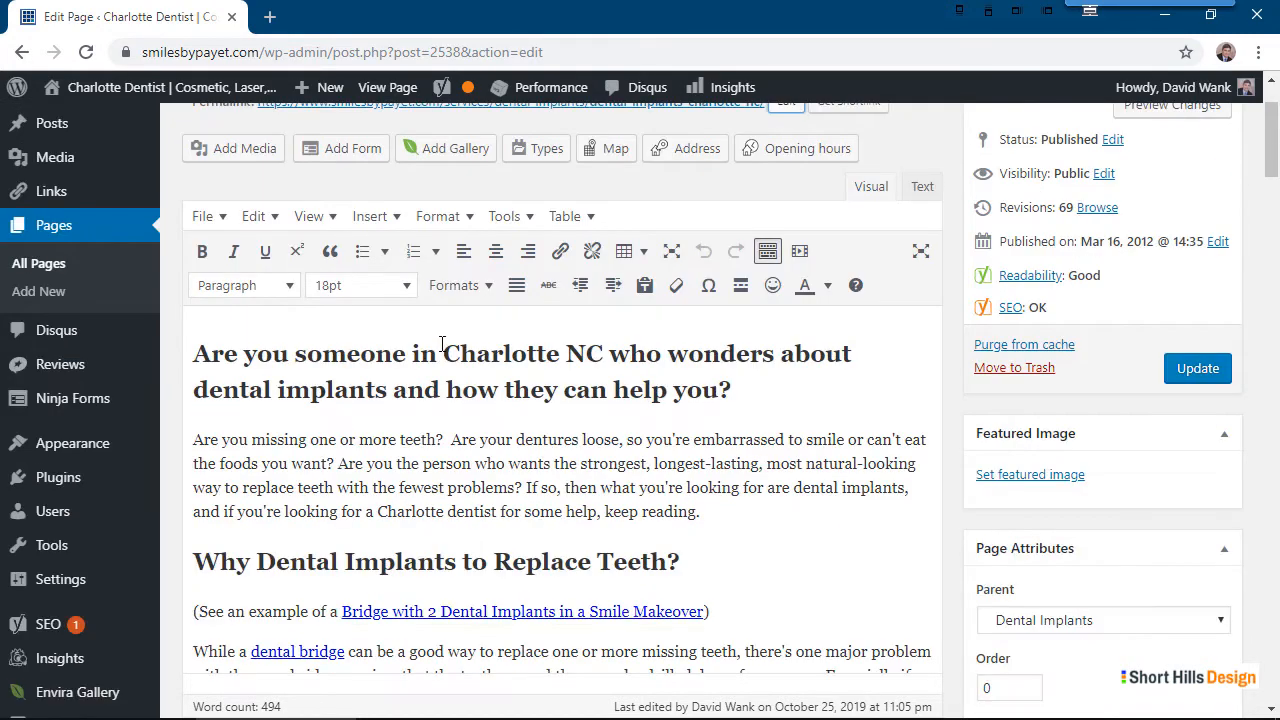
{"action": "left_click_drag", "start_coordinate": [443, 352], "coordinate": [607, 367]}
{"action": "left_click", "coordinate": [607, 389]}
{"action": "left_click_drag", "start_coordinate": [494, 360], "coordinate": [811, 372]}
{"action": "left_click", "coordinate": [811, 371]}
Check the Yoast focus keyphrase set for the Dental Implants Charlotte NC page
{"action": "scroll", "coordinate": [607, 395], "scroll_direction": "down", "scroll_amount": 10}
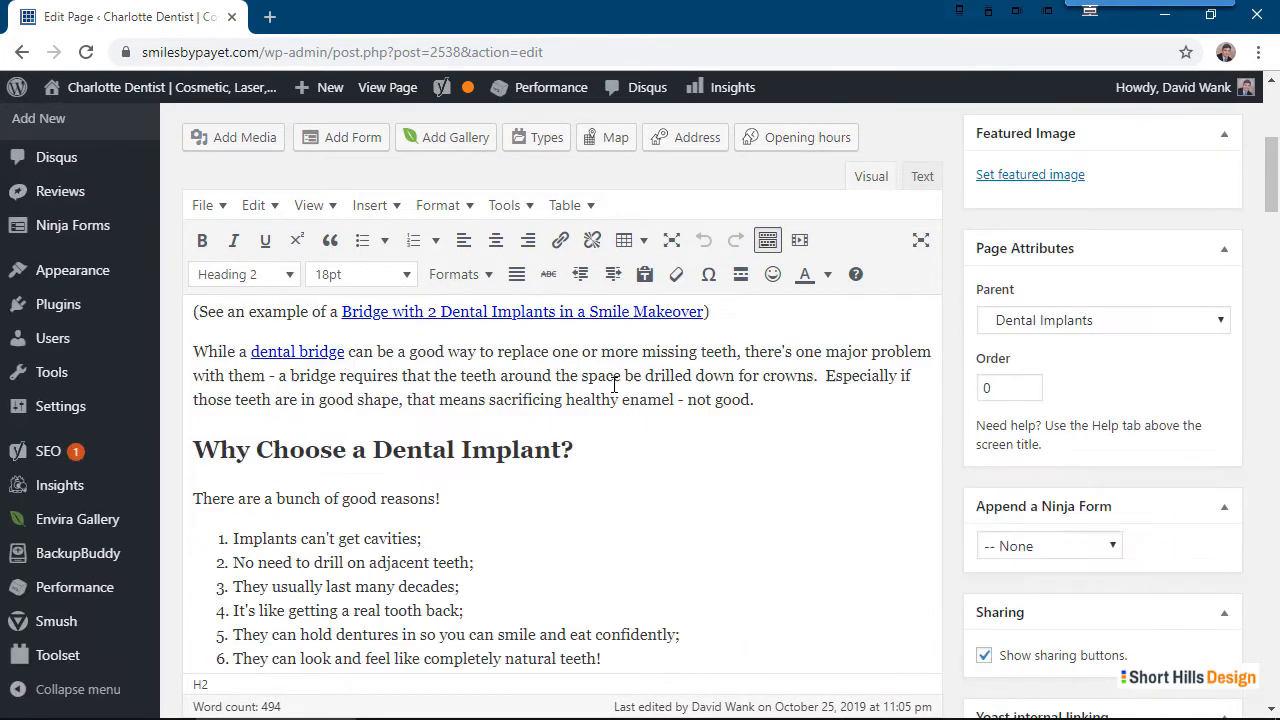
{"action": "scroll", "coordinate": [603, 397], "scroll_direction": "down", "scroll_amount": 5}
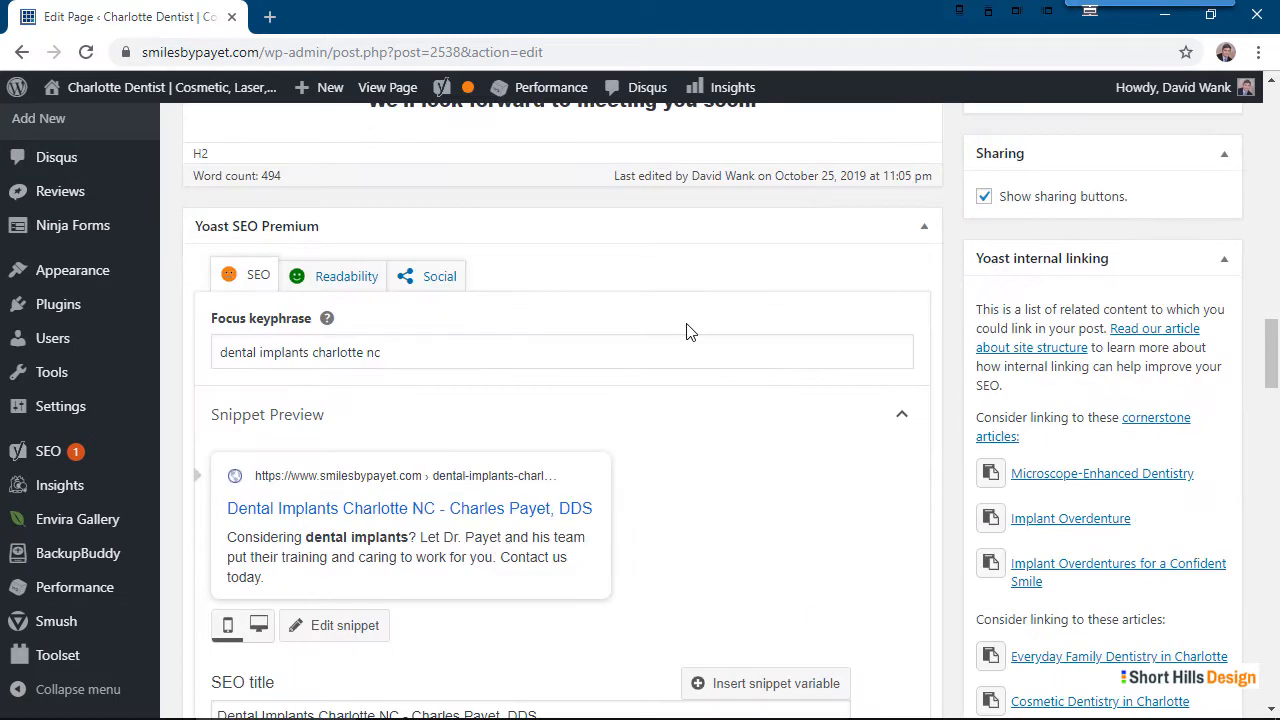
{"action": "left_click_drag", "start_coordinate": [535, 343], "coordinate": [200, 323]}
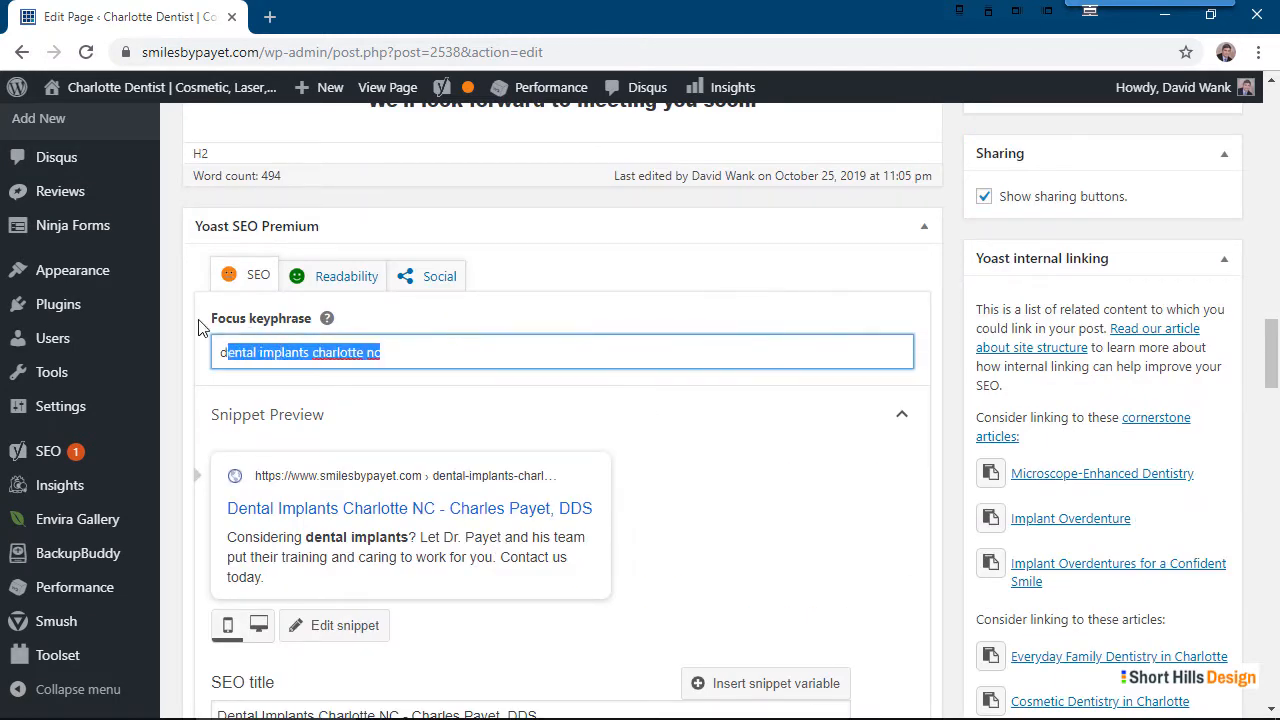
{"action": "left_click", "coordinate": [435, 354]}
Review the Yoast snippet preview together with the page's SEO title, slug and meta description
{"action": "scroll", "coordinate": [771, 356], "scroll_direction": "down", "scroll_amount": 4}
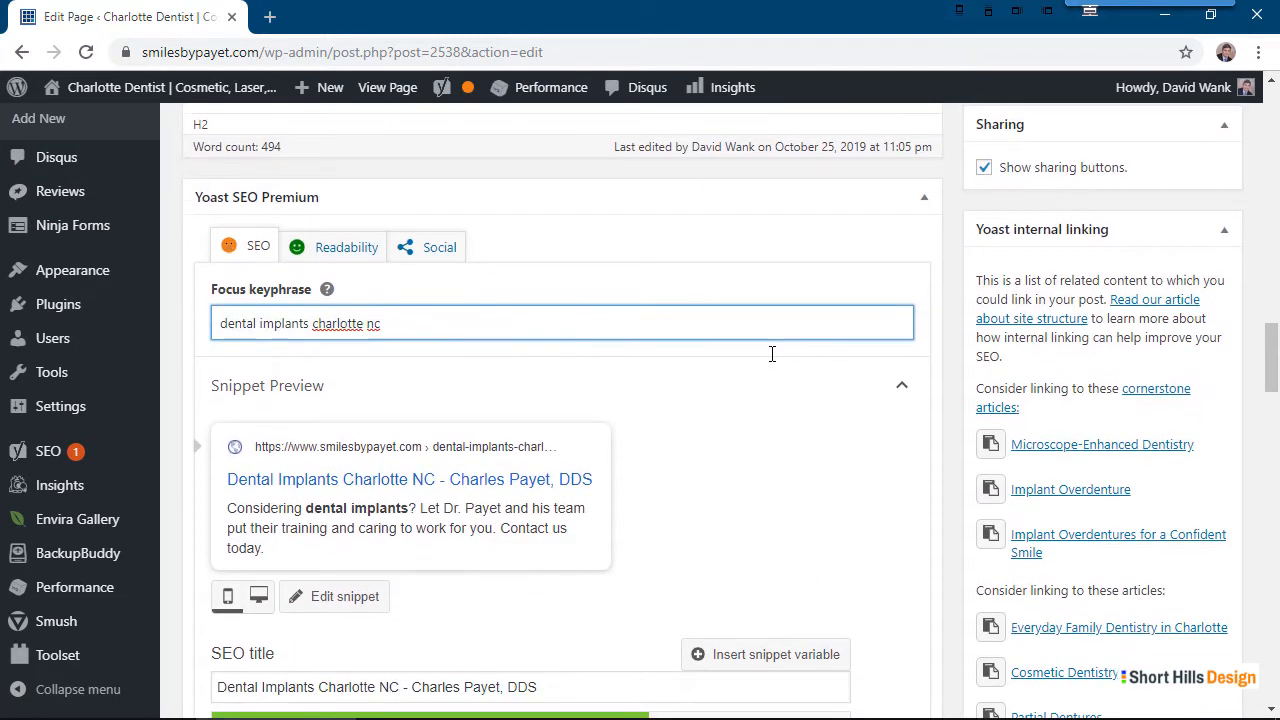
{"action": "scroll", "coordinate": [771, 356], "scroll_direction": "up", "scroll_amount": 4}
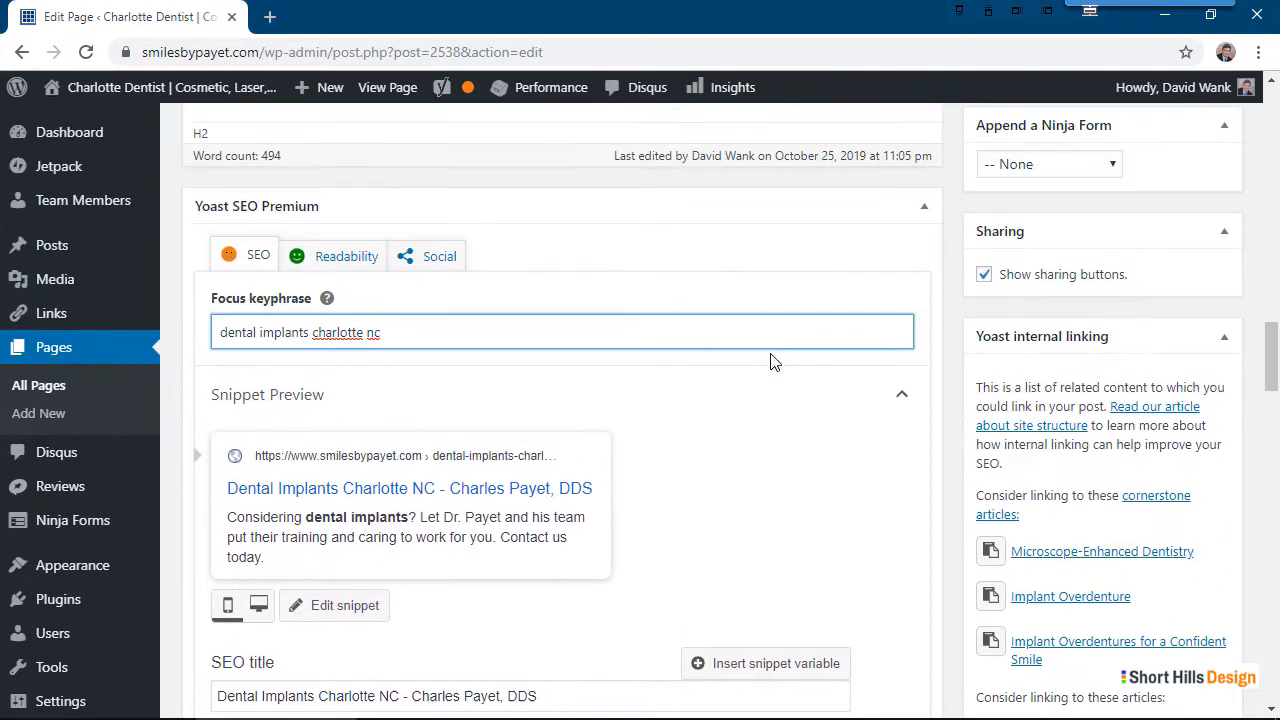
{"action": "scroll", "coordinate": [771, 356], "scroll_direction": "down", "scroll_amount": 1}
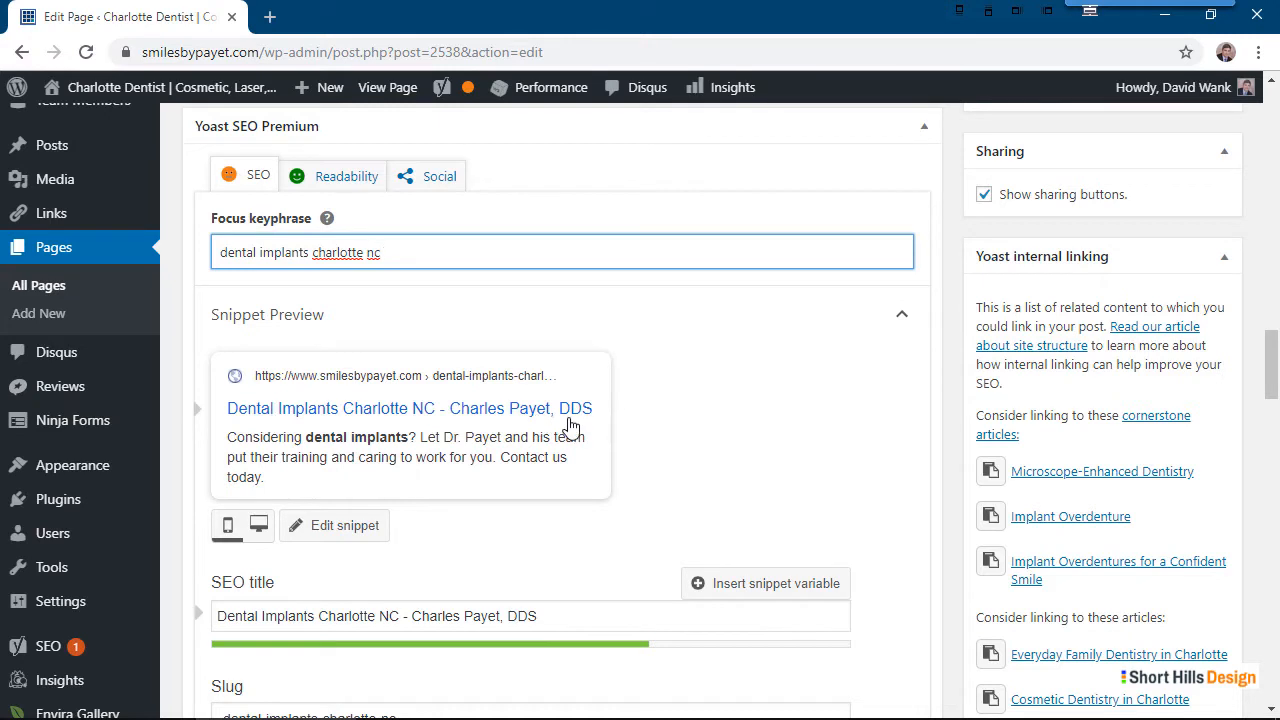
{"action": "left_click_drag", "start_coordinate": [274, 490], "coordinate": [228, 455]}
{"action": "left_click", "coordinate": [735, 478]}
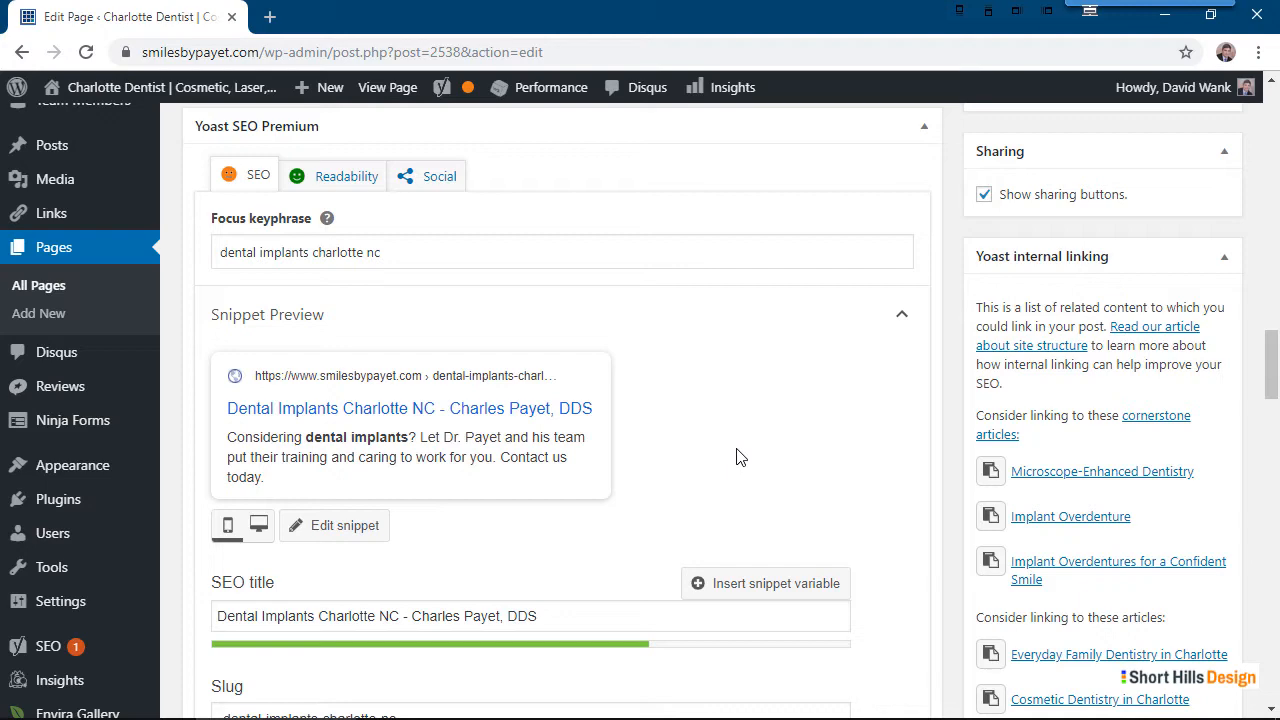
{"action": "scroll", "coordinate": [740, 457], "scroll_direction": "down", "scroll_amount": 3}
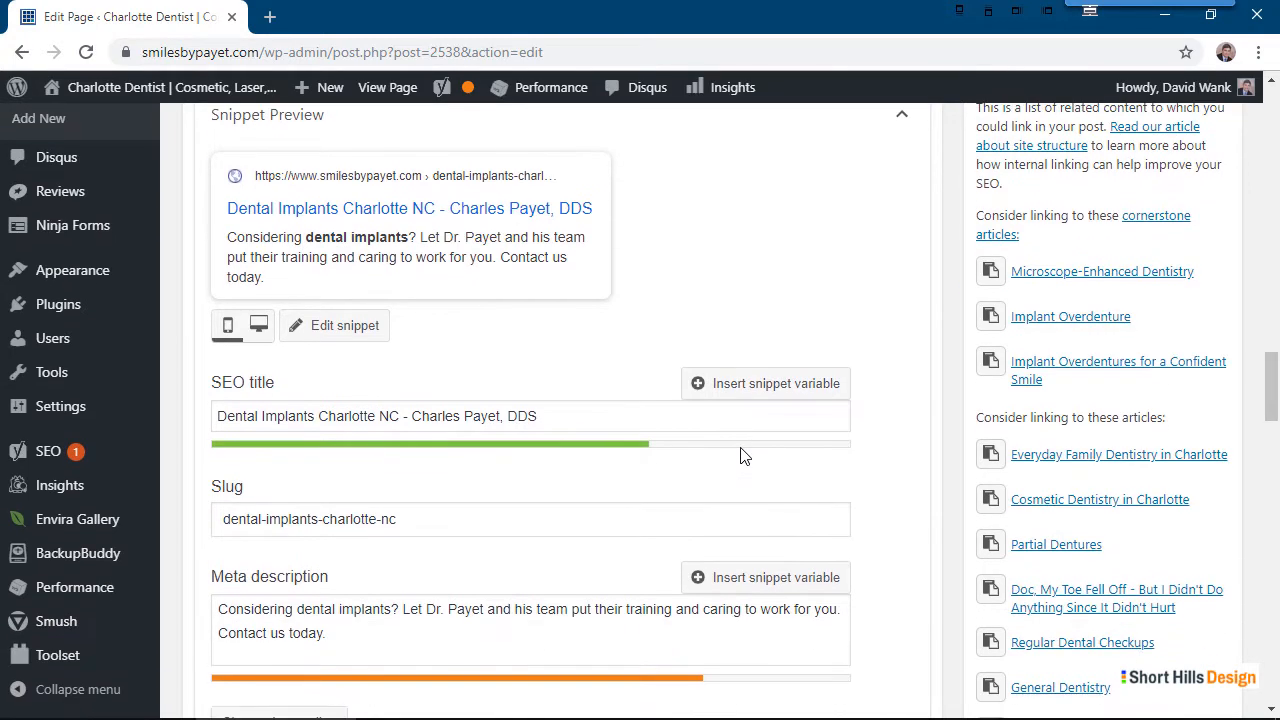
{"action": "left_click_drag", "start_coordinate": [449, 409], "coordinate": [248, 420]}
{"action": "left_click", "coordinate": [474, 537]}
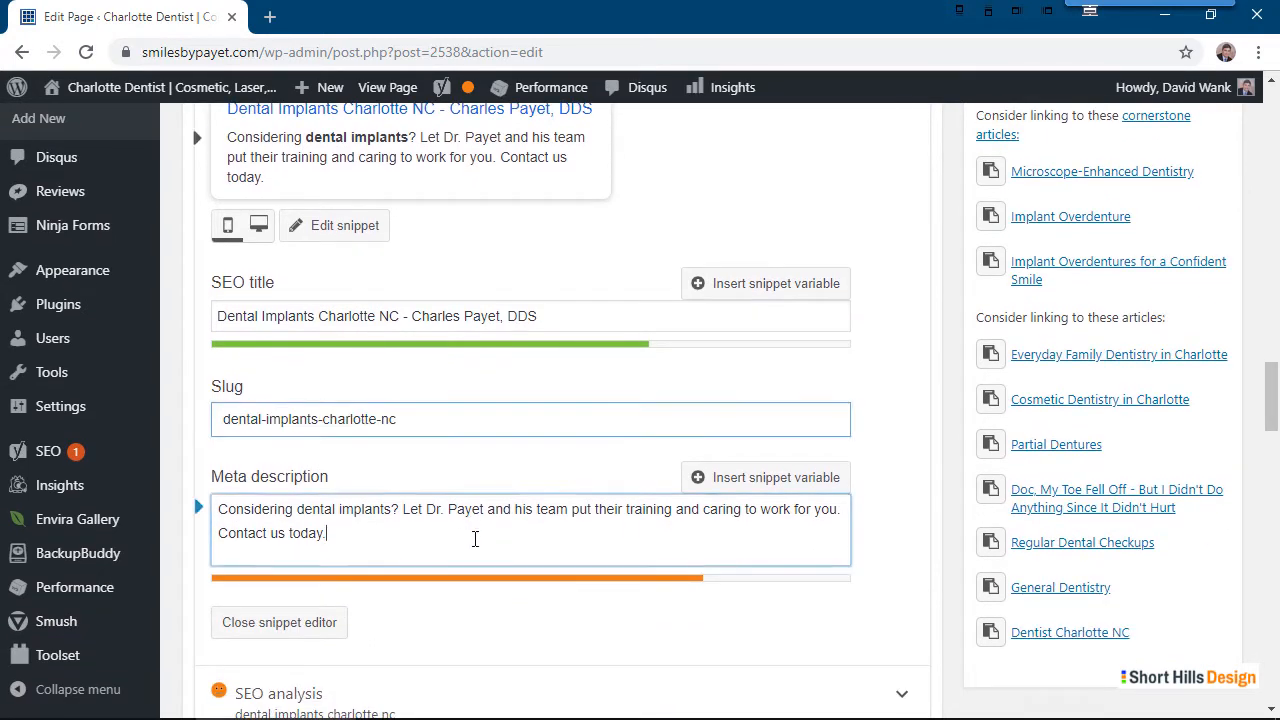
Expand the Yoast SEO analysis, collapse its good results and review the listed problems and improvements
{"action": "scroll", "coordinate": [477, 491], "scroll_direction": "down", "scroll_amount": 1}
{"action": "scroll", "coordinate": [477, 491], "scroll_direction": "down", "scroll_amount": 2}
{"action": "left_click", "coordinate": [637, 409]}
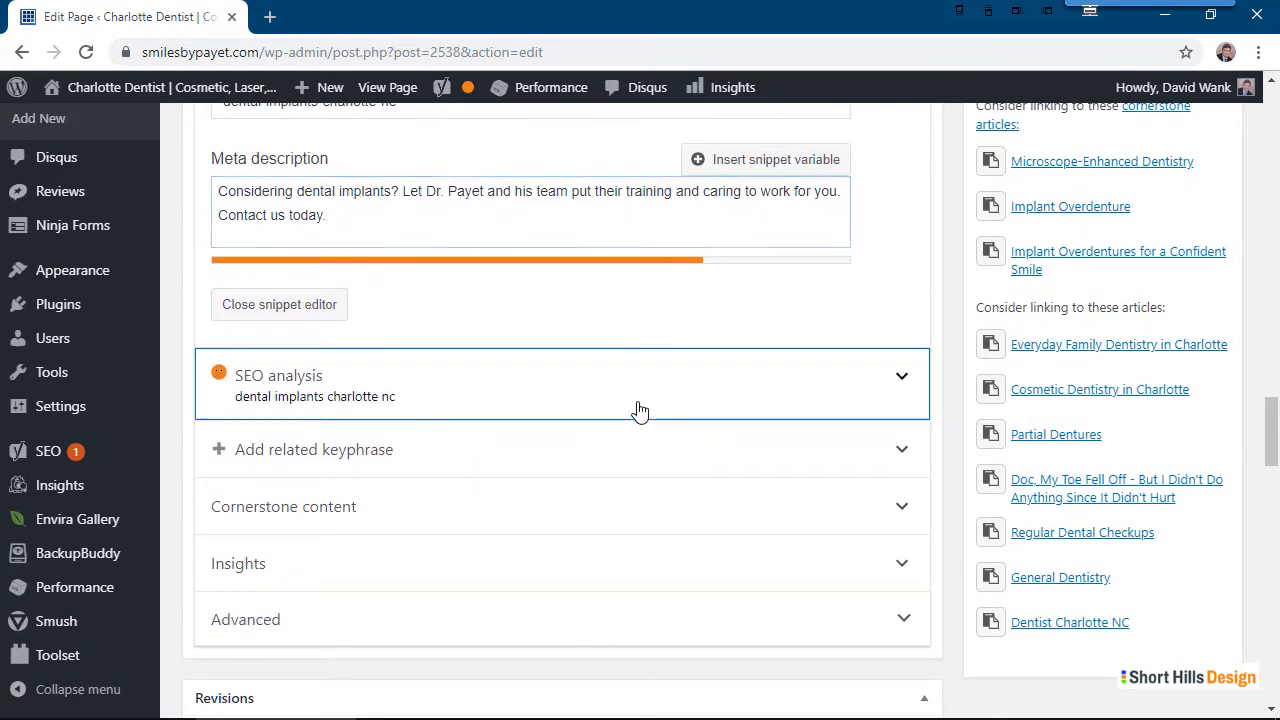
{"action": "scroll", "coordinate": [640, 410], "scroll_direction": "down", "scroll_amount": 6}
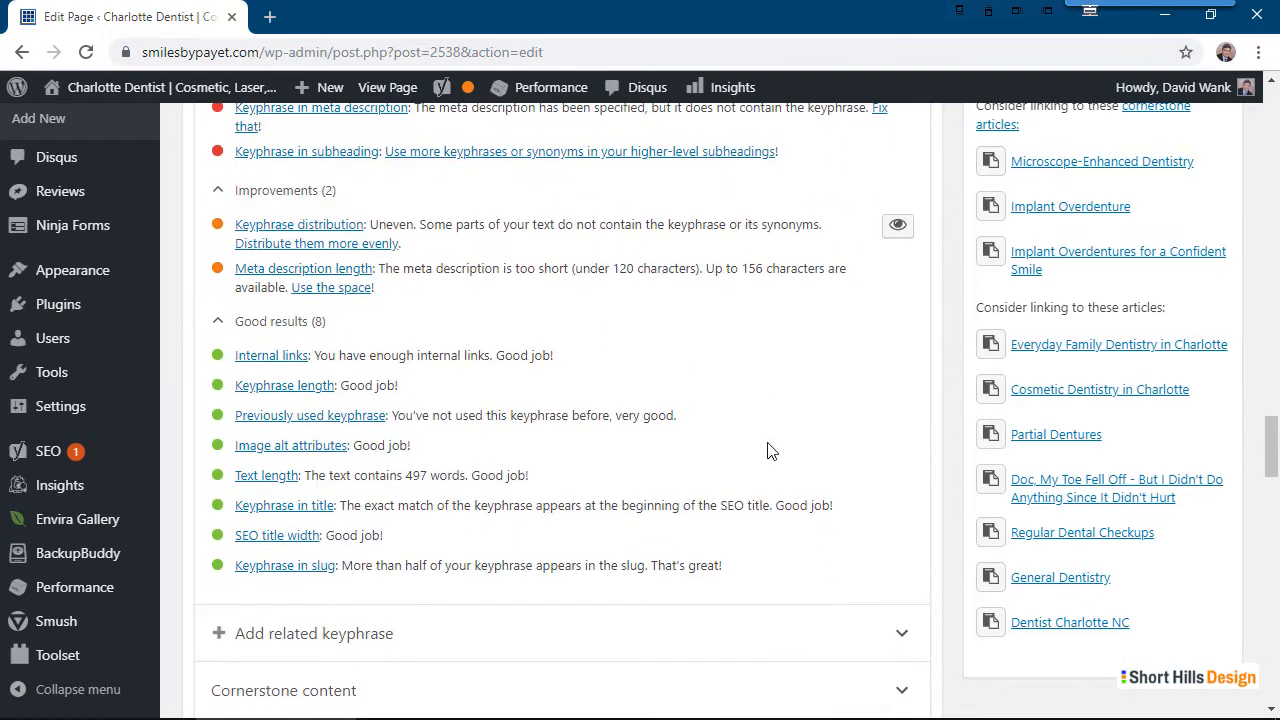
{"action": "left_click", "coordinate": [218, 323]}
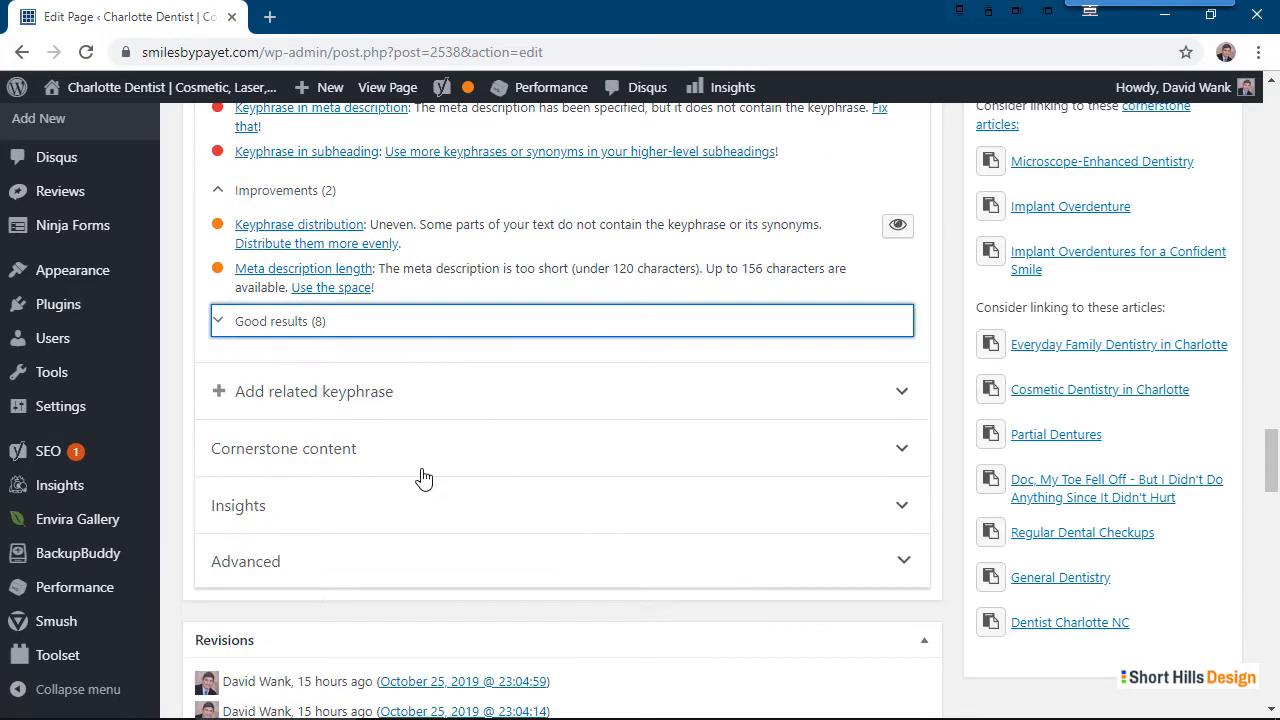
{"action": "scroll", "coordinate": [545, 556], "scroll_direction": "up", "scroll_amount": 2}
{"action": "scroll", "coordinate": [545, 556], "scroll_direction": "up", "scroll_amount": 1}
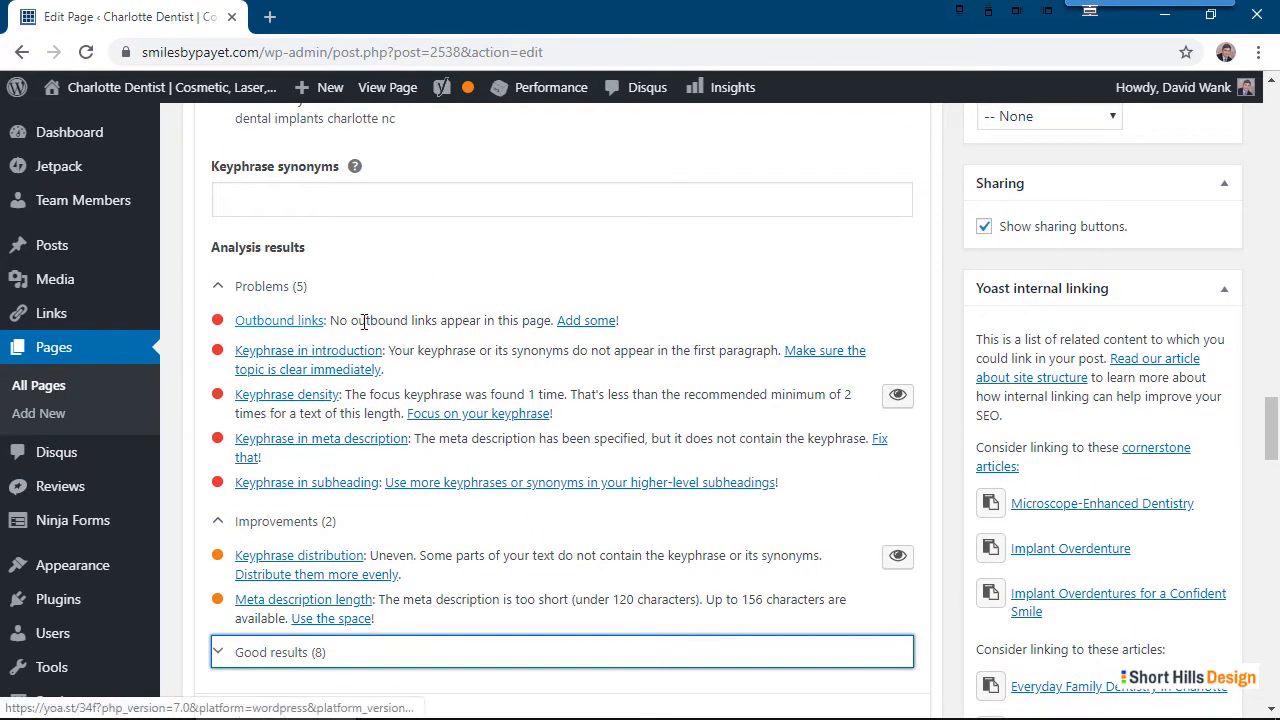
{"action": "scroll", "coordinate": [625, 322], "scroll_direction": "up", "scroll_amount": 1}
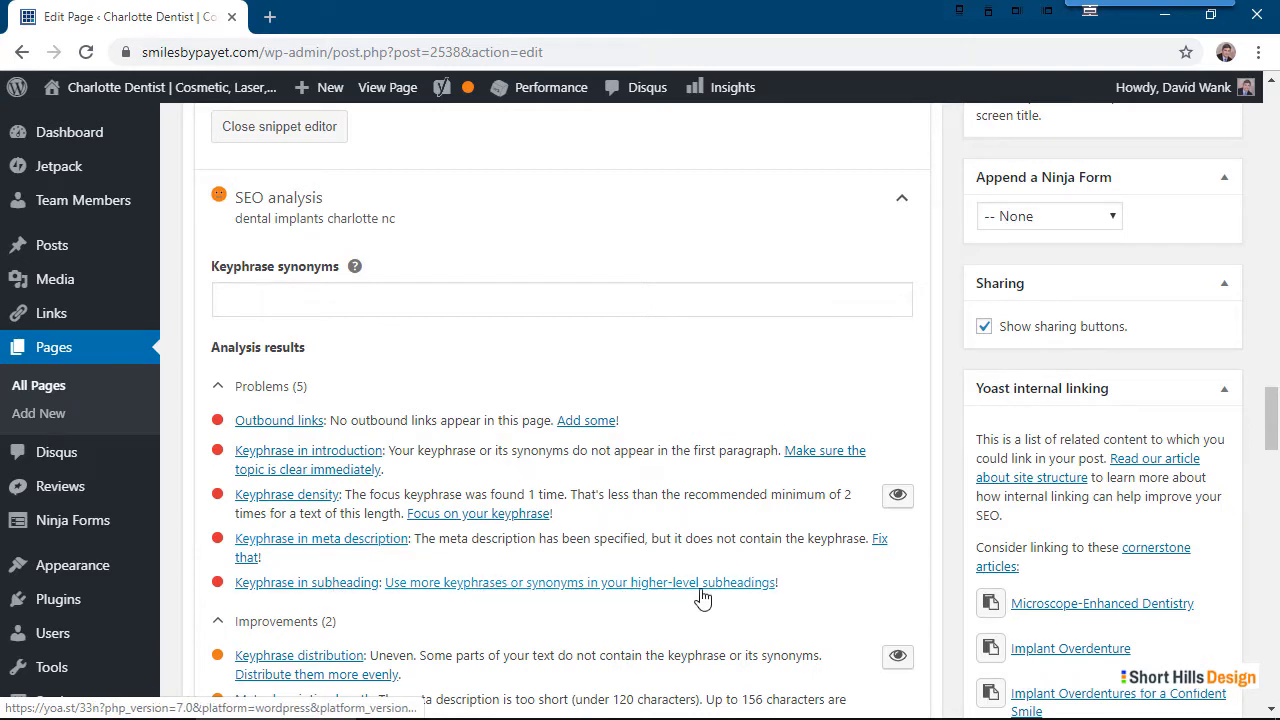
Extend the meta description's opening question by adding "and live in the Charlotte area" after "Considering dental implants"
{"action": "scroll", "coordinate": [666, 523], "scroll_direction": "up", "scroll_amount": 10}
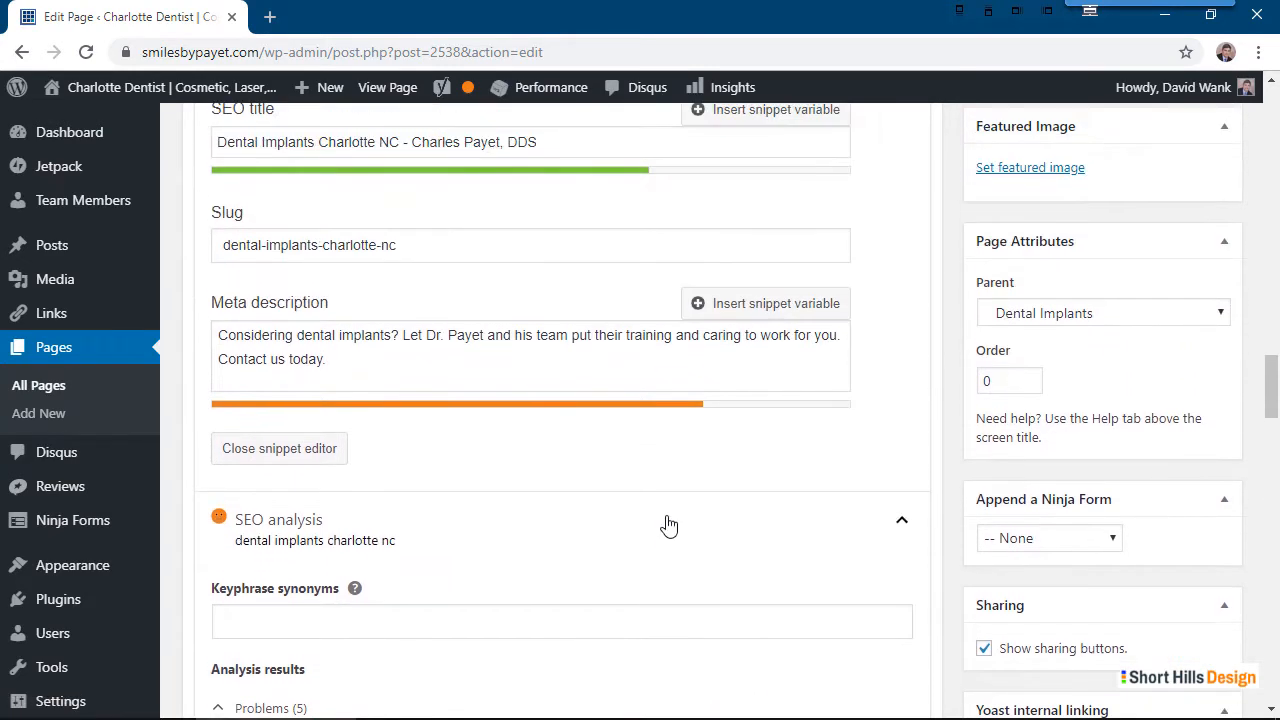
{"action": "scroll", "coordinate": [674, 532], "scroll_direction": "up", "scroll_amount": 2}
{"action": "scroll", "coordinate": [672, 525], "scroll_direction": "down", "scroll_amount": 10}
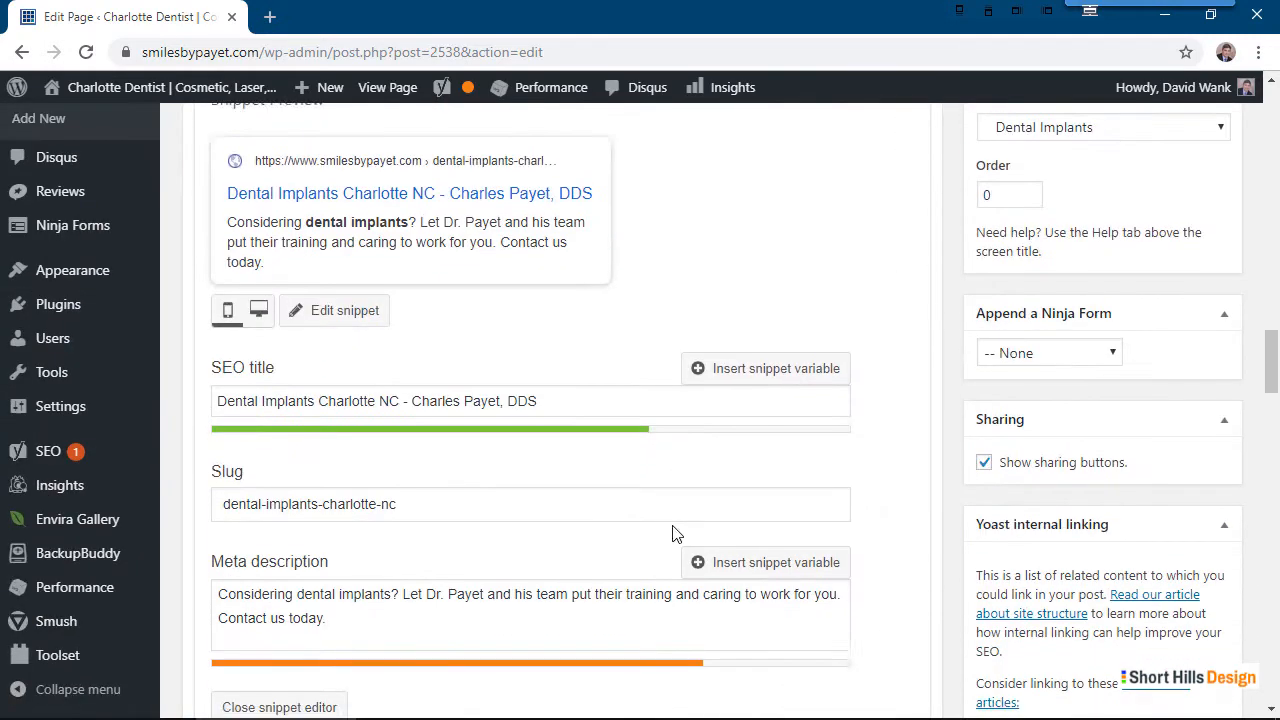
{"action": "scroll", "coordinate": [672, 521], "scroll_direction": "down", "scroll_amount": 5}
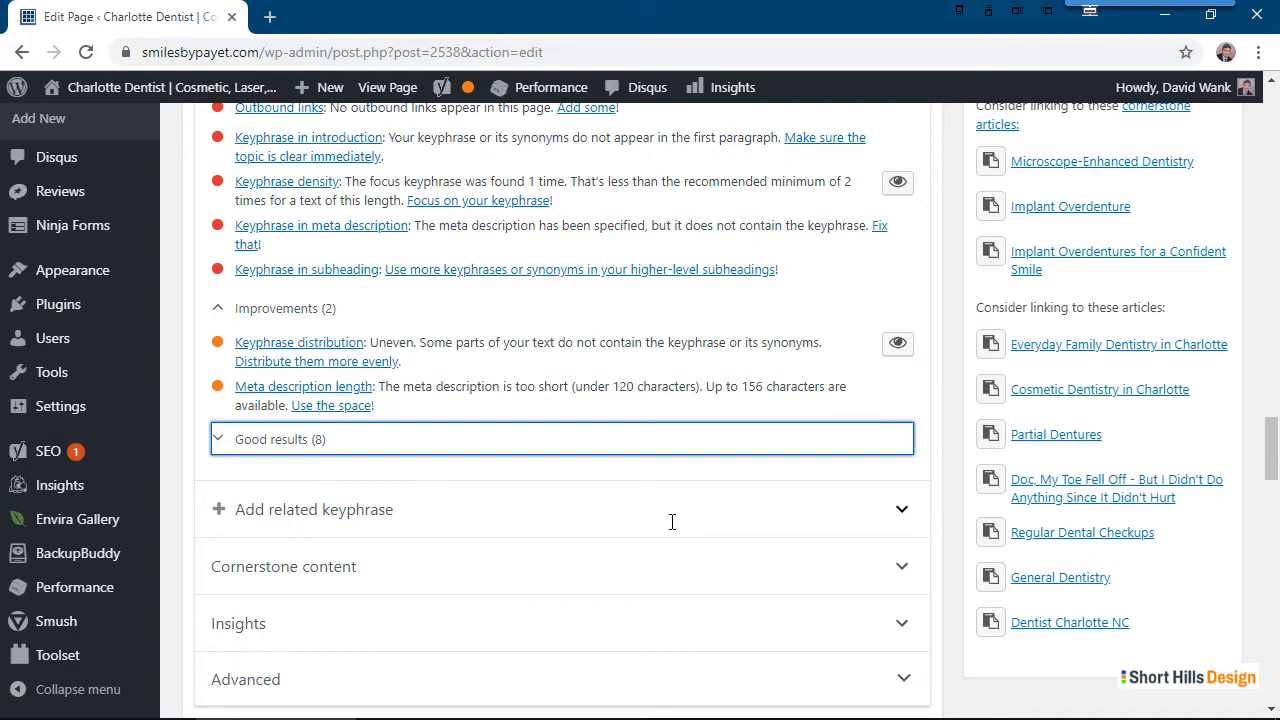
{"action": "scroll", "coordinate": [675, 519], "scroll_direction": "up", "scroll_amount": 2}
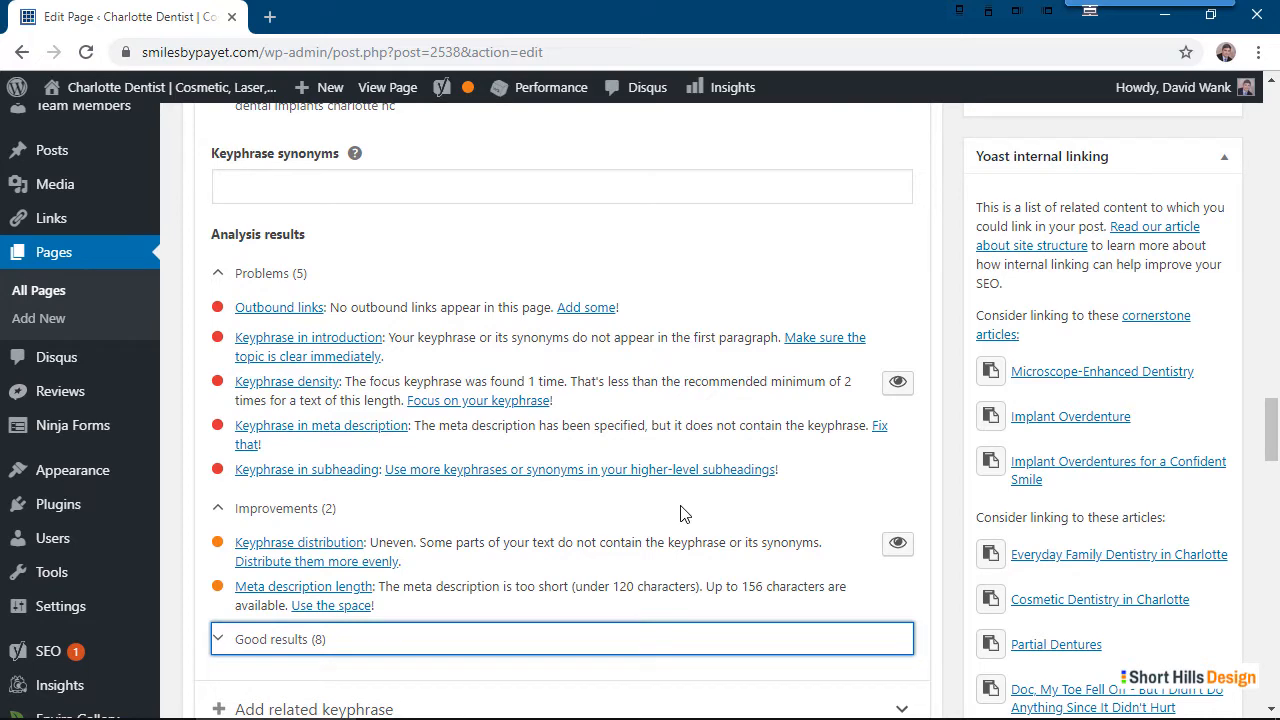
{"action": "scroll", "coordinate": [680, 514], "scroll_direction": "up", "scroll_amount": 6}
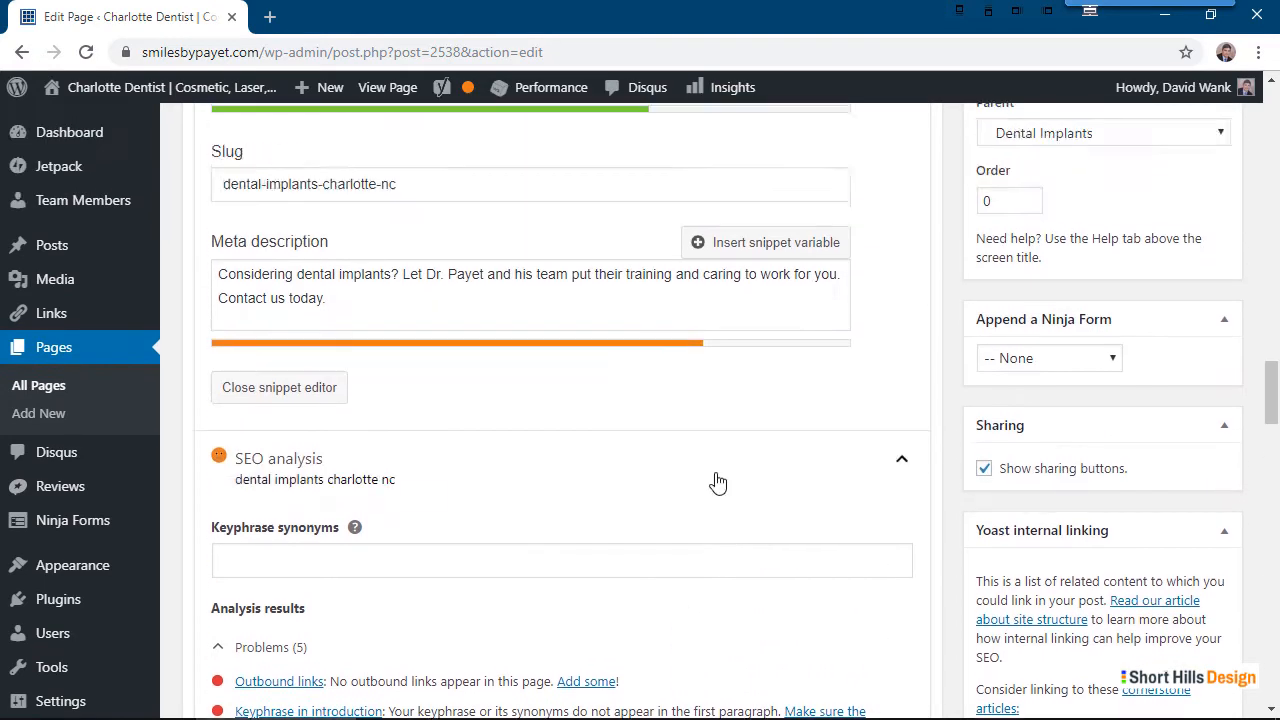
{"action": "scroll", "coordinate": [715, 590], "scroll_direction": "down", "scroll_amount": 1}
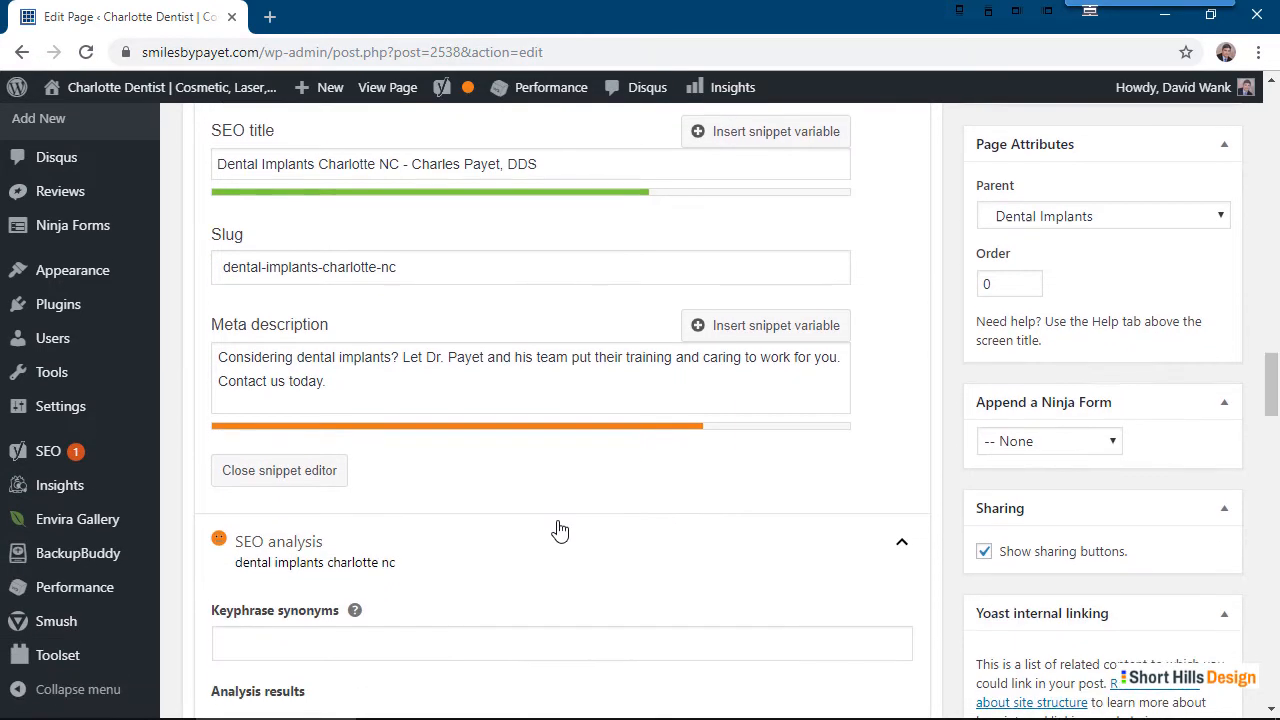
{"action": "left_click", "coordinate": [386, 384]}
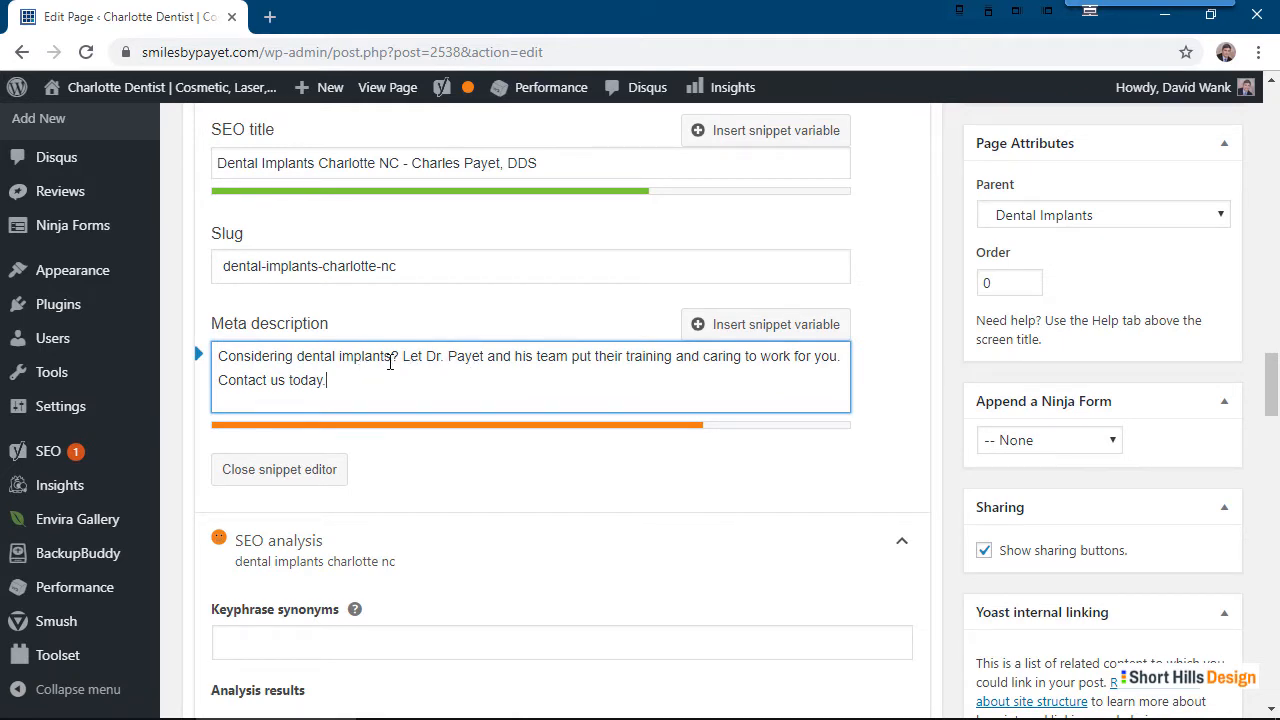
{"action": "type", "text": "and live in the Char"}
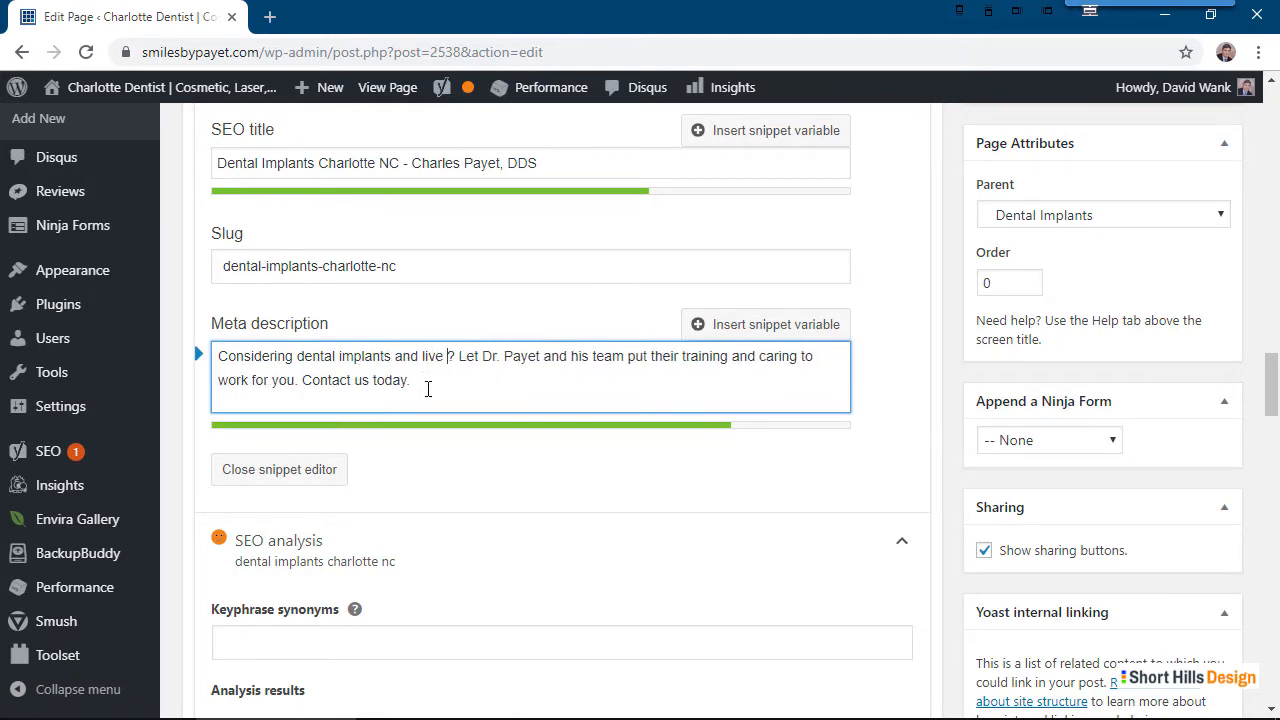
{"action": "type", "text": "lotte area"}
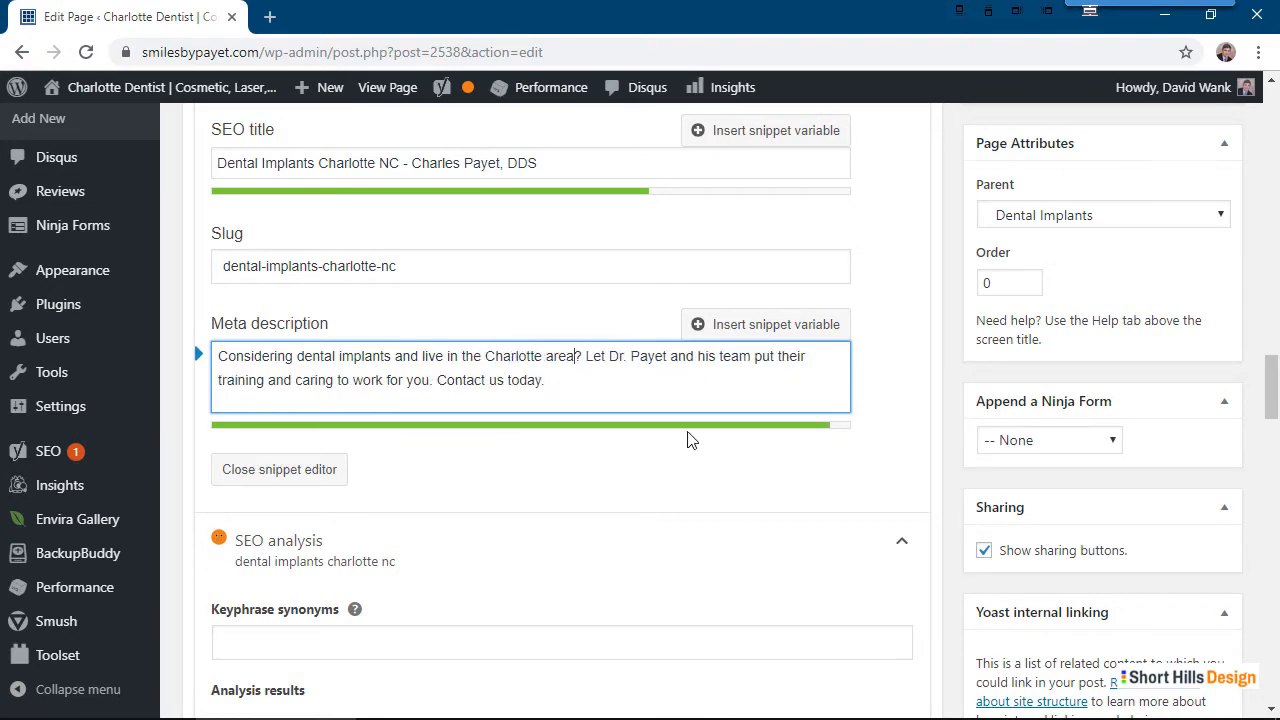
Recheck the remaining SEO analysis problems and look through the page content's subheadings for use of the keyphrase
{"action": "scroll", "coordinate": [687, 440], "scroll_direction": "down", "scroll_amount": 8}
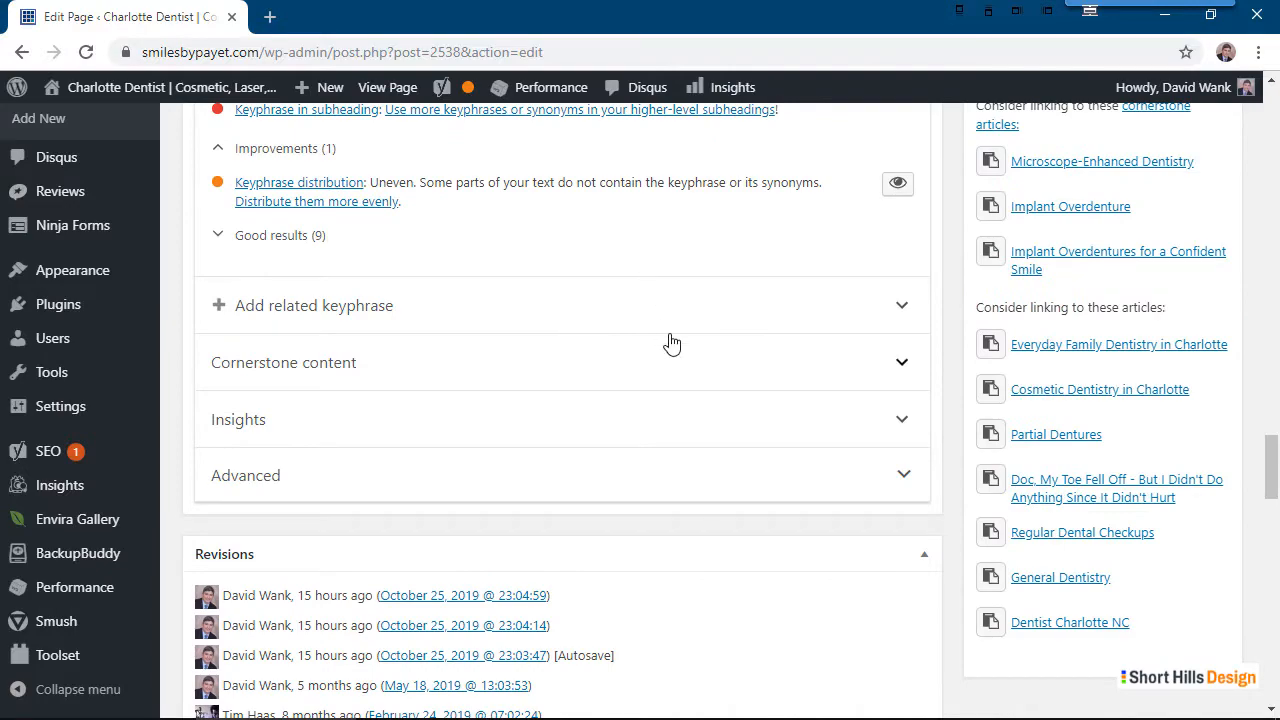
{"action": "scroll", "coordinate": [672, 343], "scroll_direction": "up", "scroll_amount": 3}
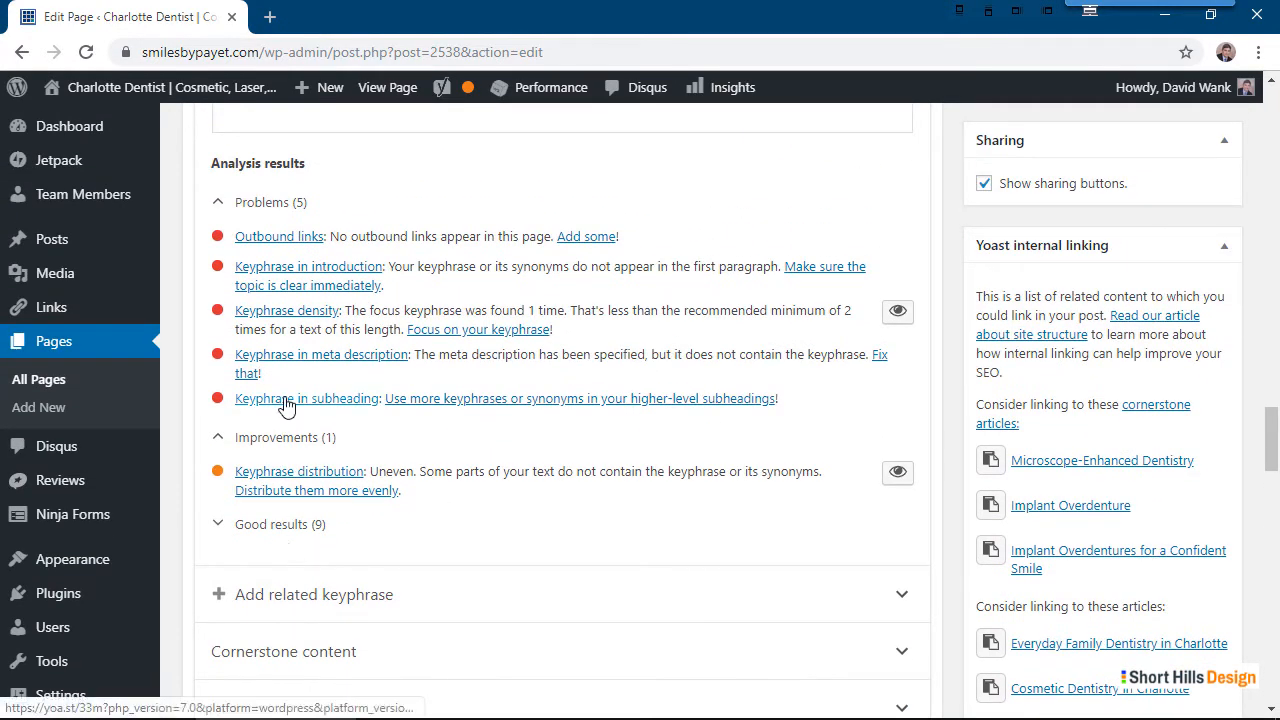
{"action": "scroll", "coordinate": [366, 534], "scroll_direction": "up", "scroll_amount": 10}
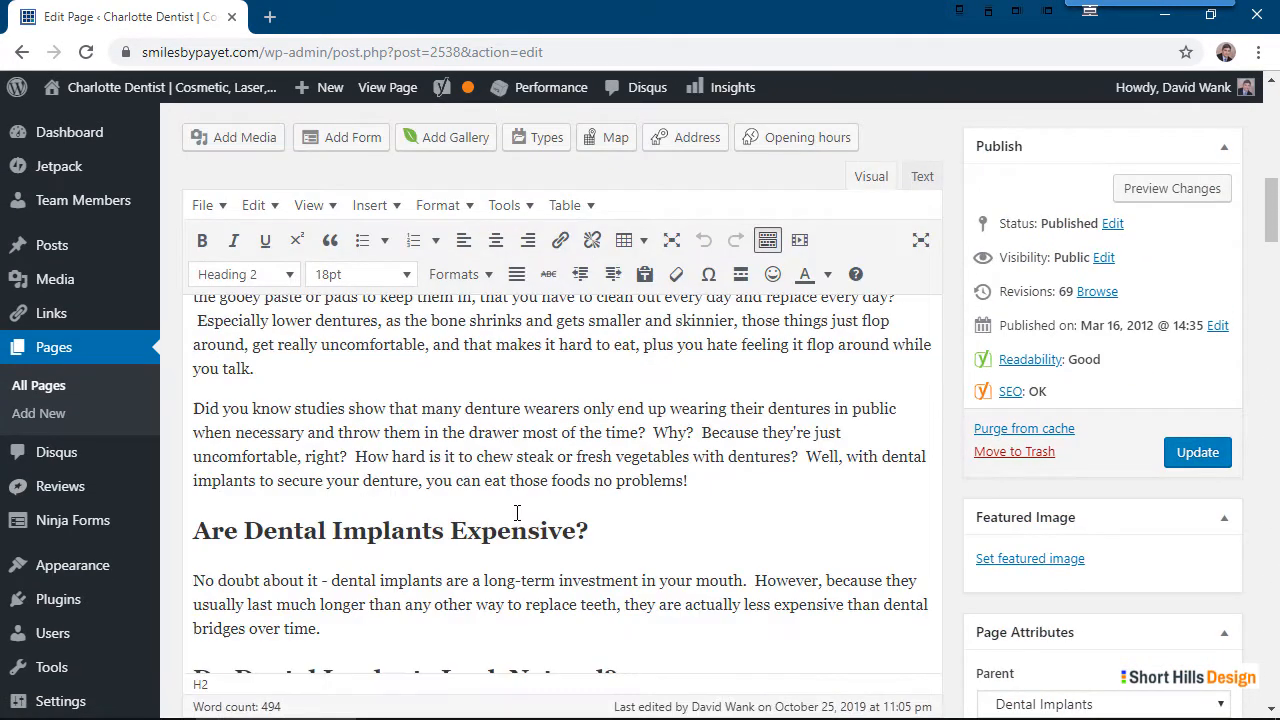
{"action": "scroll", "coordinate": [516, 513], "scroll_direction": "up", "scroll_amount": 10}
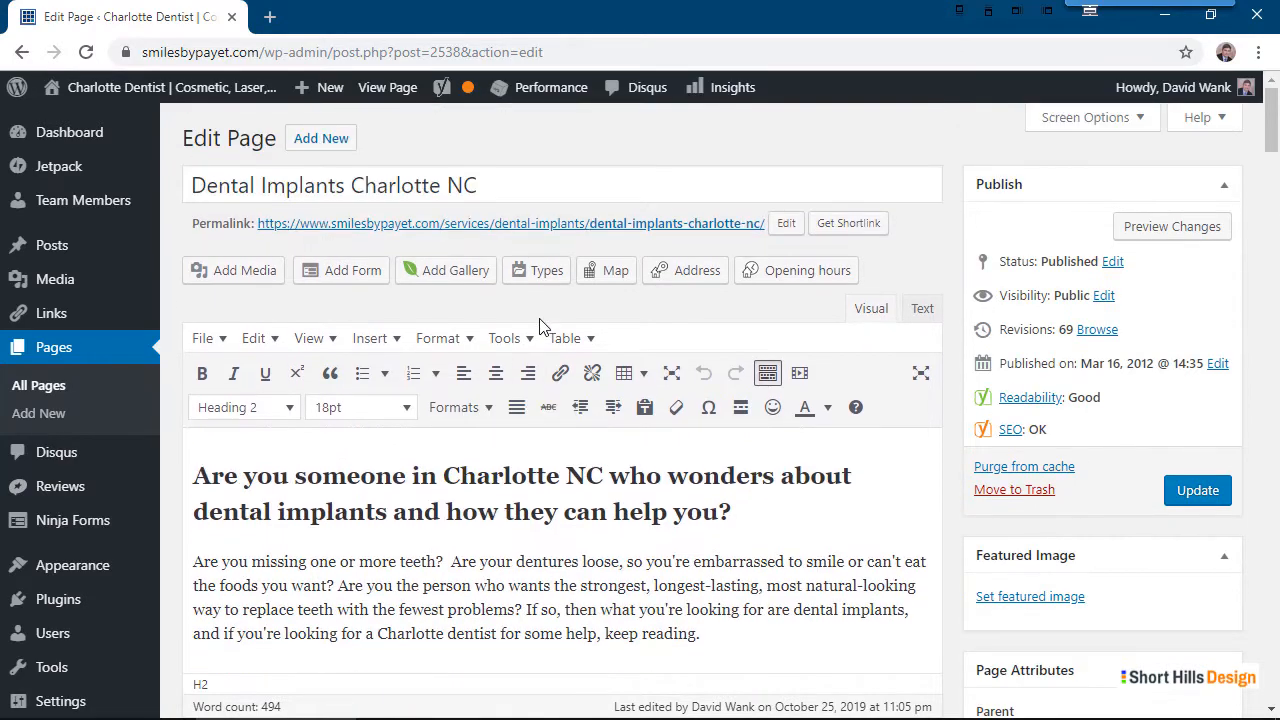
{"action": "scroll", "coordinate": [542, 328], "scroll_direction": "down", "scroll_amount": 8}
{"action": "scroll", "coordinate": [634, 411], "scroll_direction": "up", "scroll_amount": 5}
{"action": "scroll", "coordinate": [818, 455], "scroll_direction": "down", "scroll_amount": 1}
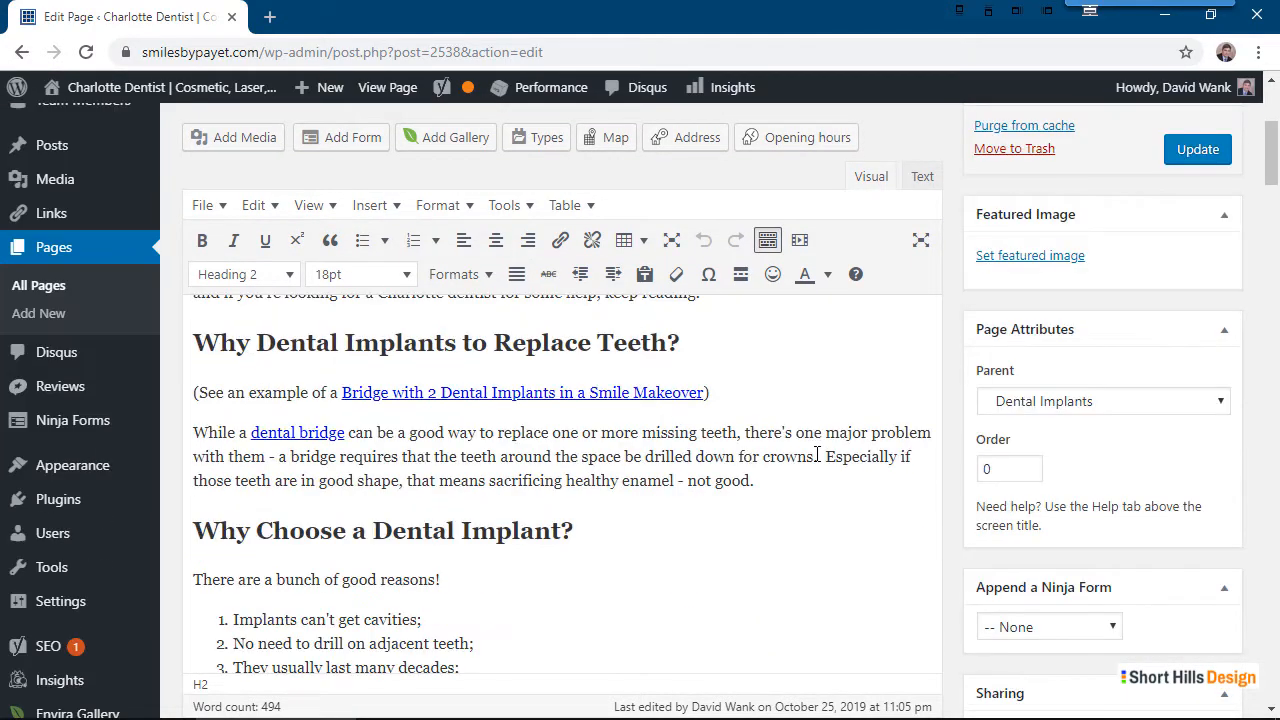
{"action": "left_click_drag", "start_coordinate": [352, 532], "coordinate": [618, 514]}
{"action": "scroll", "coordinate": [618, 514], "scroll_direction": "down", "scroll_amount": 6}
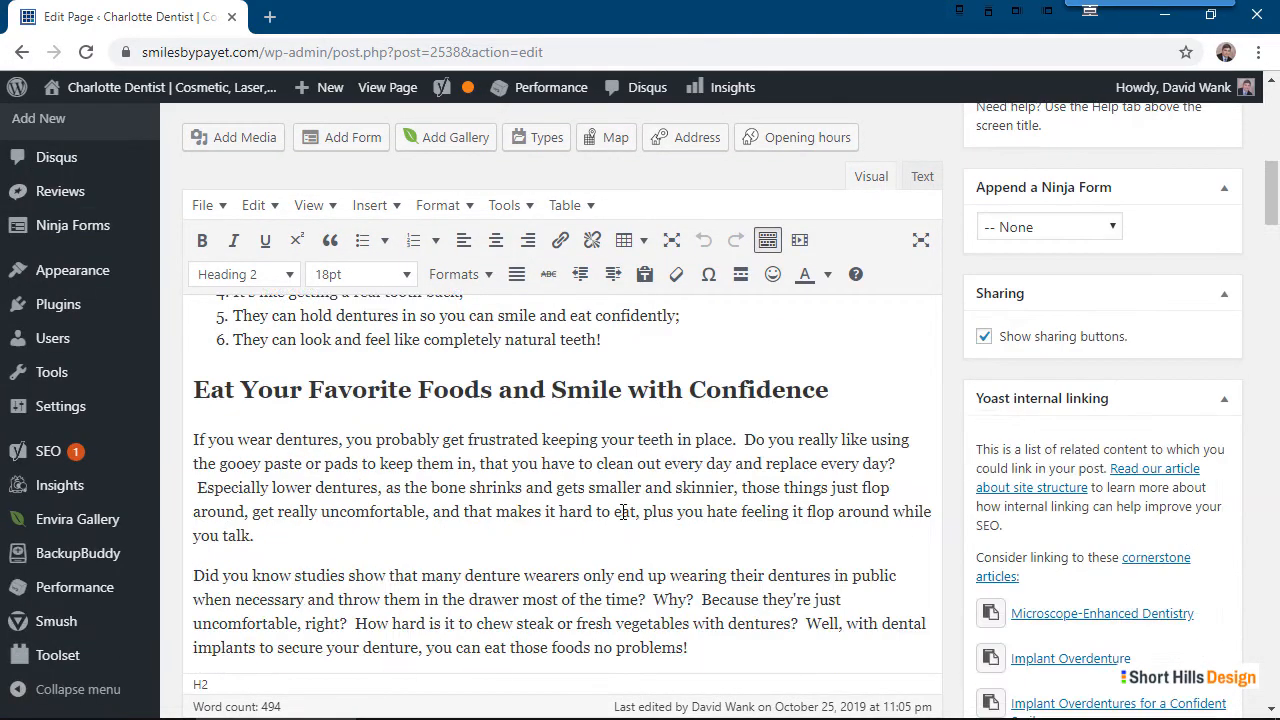
{"action": "scroll", "coordinate": [622, 512], "scroll_direction": "down", "scroll_amount": 10}
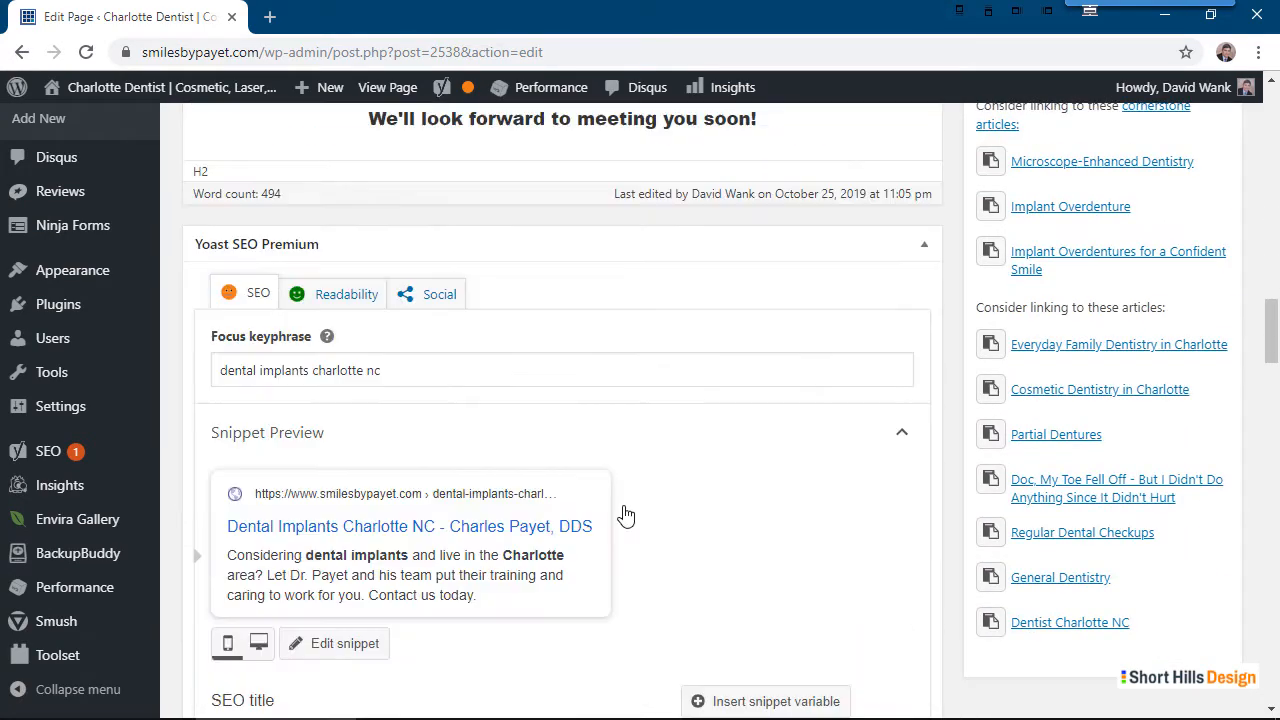
{"action": "scroll", "coordinate": [625, 514], "scroll_direction": "down", "scroll_amount": 9}
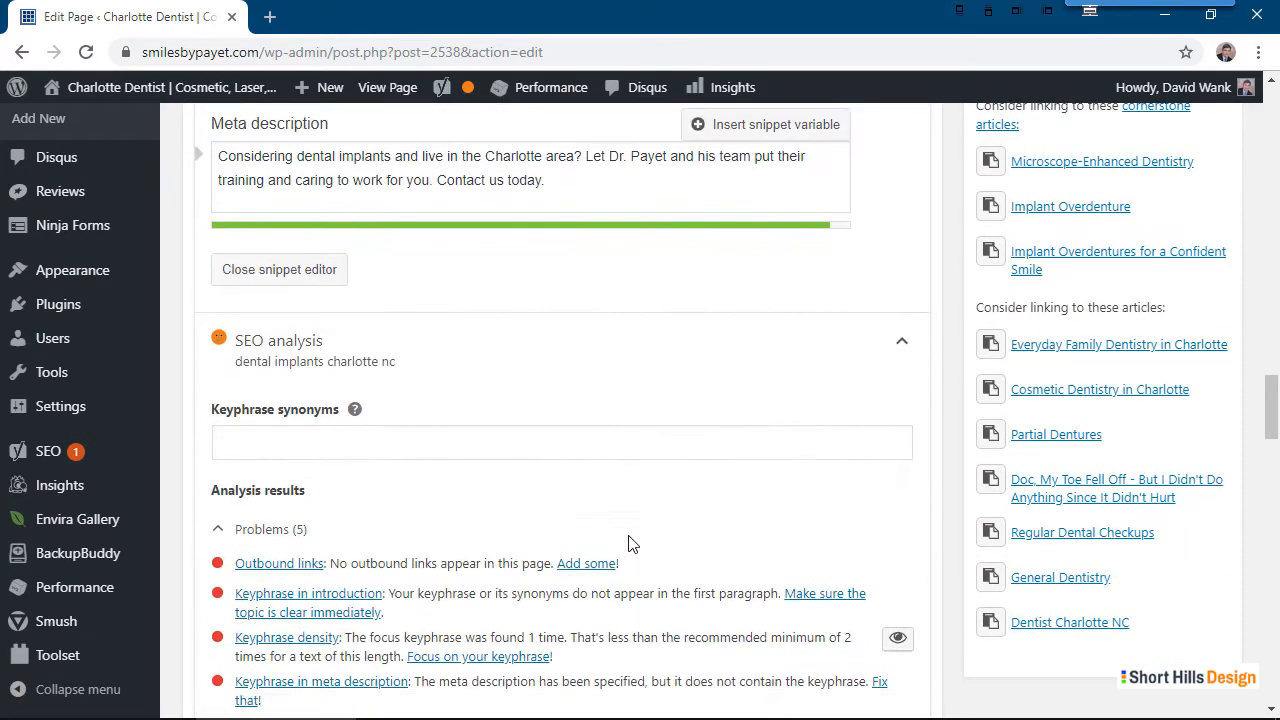
{"action": "scroll", "coordinate": [500, 347], "scroll_direction": "down", "scroll_amount": 5}
Try "dental implants" as the keyphrase synonym and let the SEO analysis recalculate
{"action": "scroll", "coordinate": [528, 389], "scroll_direction": "up", "scroll_amount": 6}
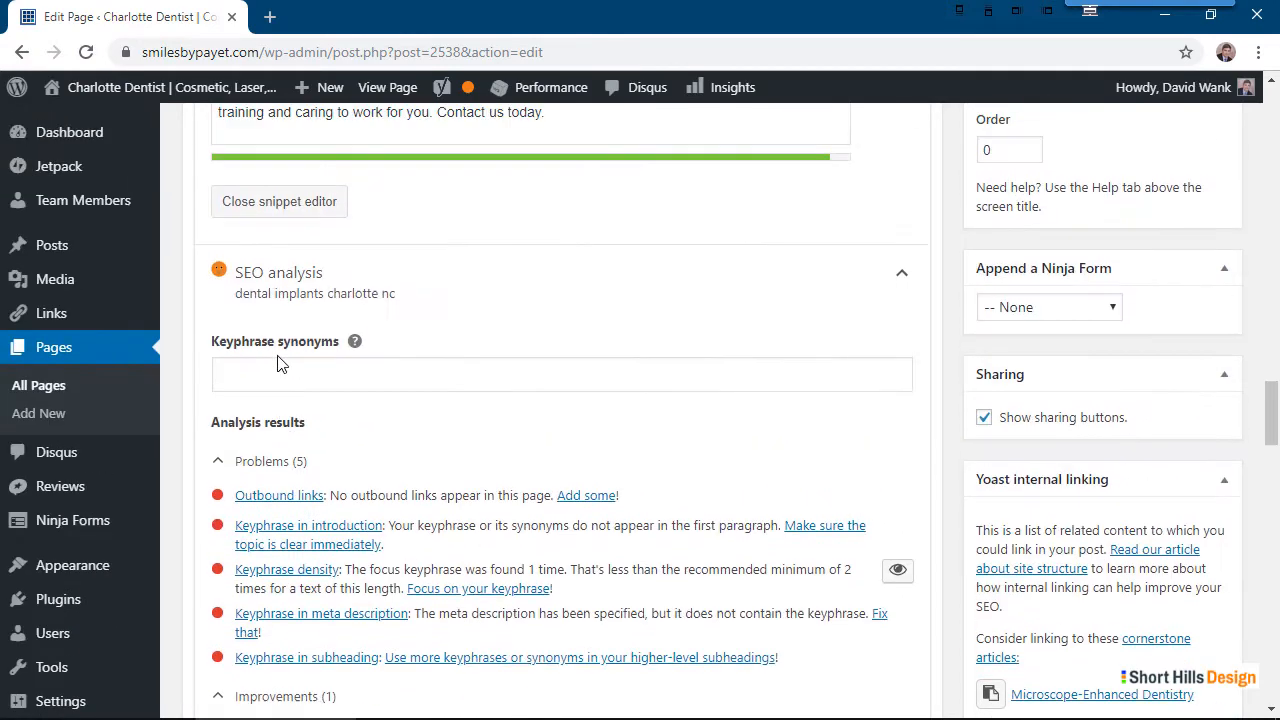
{"action": "left_click", "coordinate": [302, 378]}
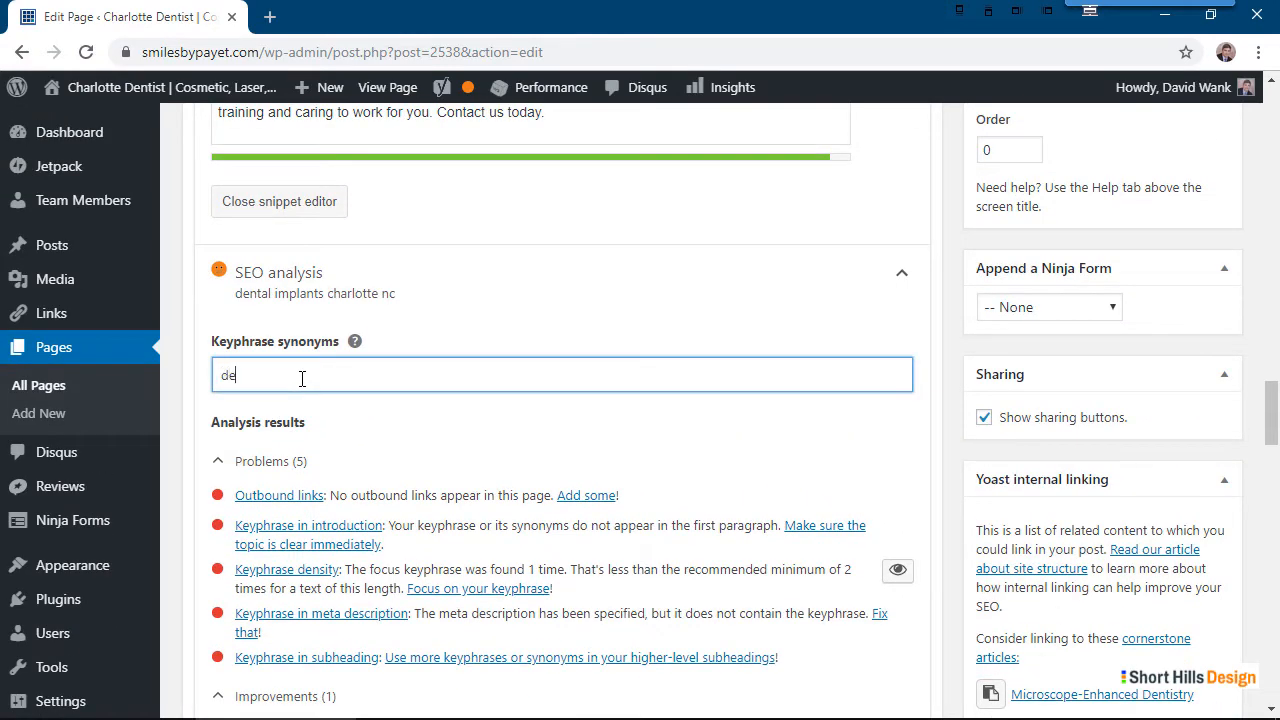
{"action": "type", "text": "s"}
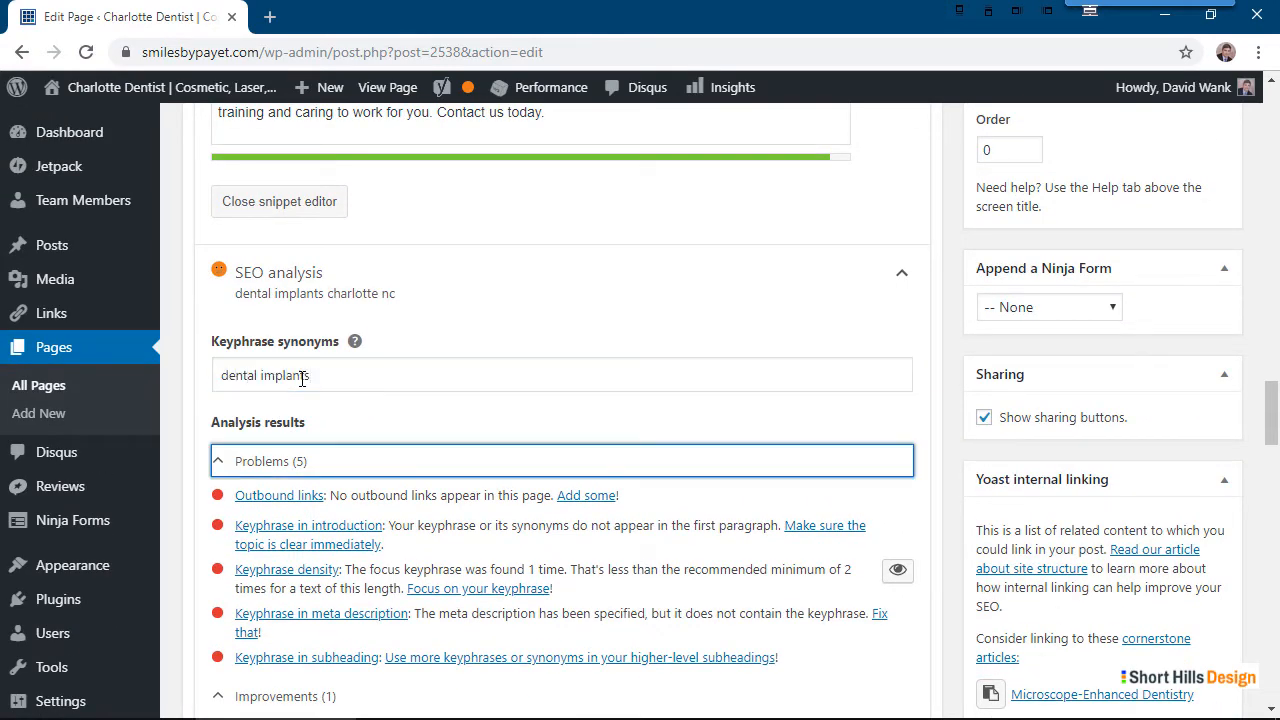
{"action": "left_click", "coordinate": [610, 305]}
{"action": "left_click", "coordinate": [643, 297]}
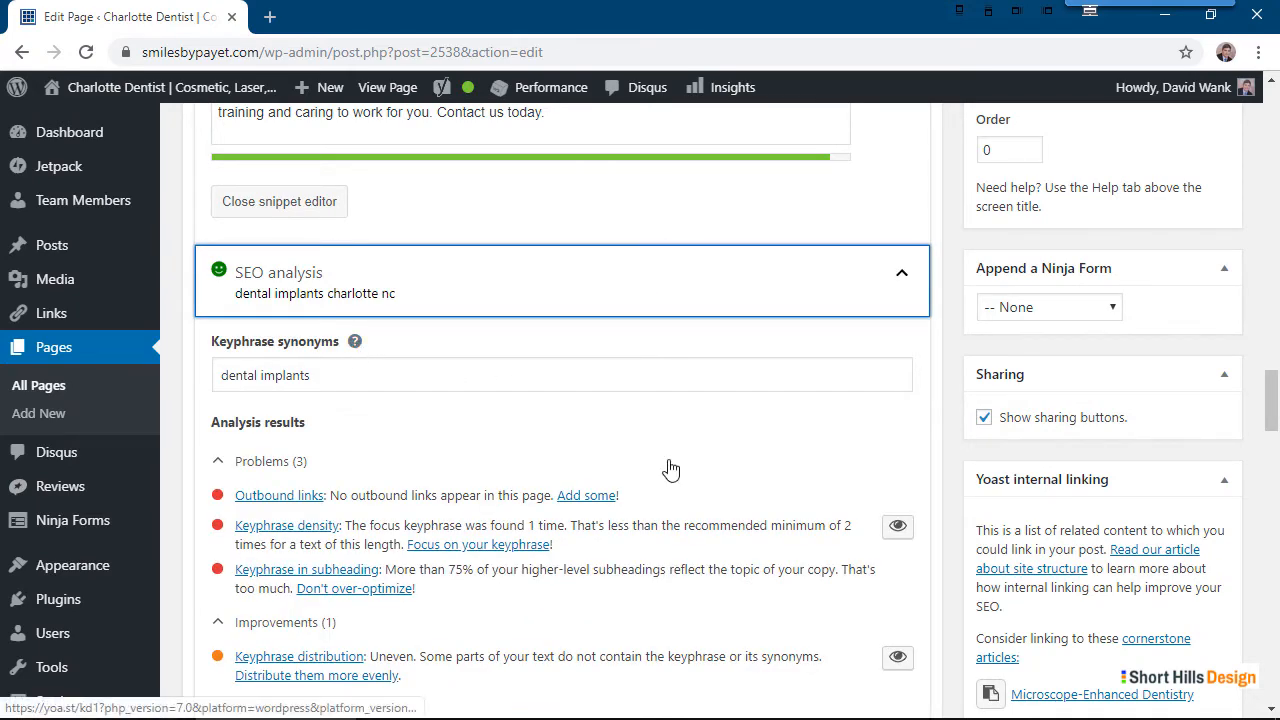
Review the SEO score and the listed problems with the keyphrase synonym in place, including the subheading result
{"action": "scroll", "coordinate": [700, 478], "scroll_direction": "up", "scroll_amount": 3}
{"action": "scroll", "coordinate": [727, 484], "scroll_direction": "down", "scroll_amount": 2}
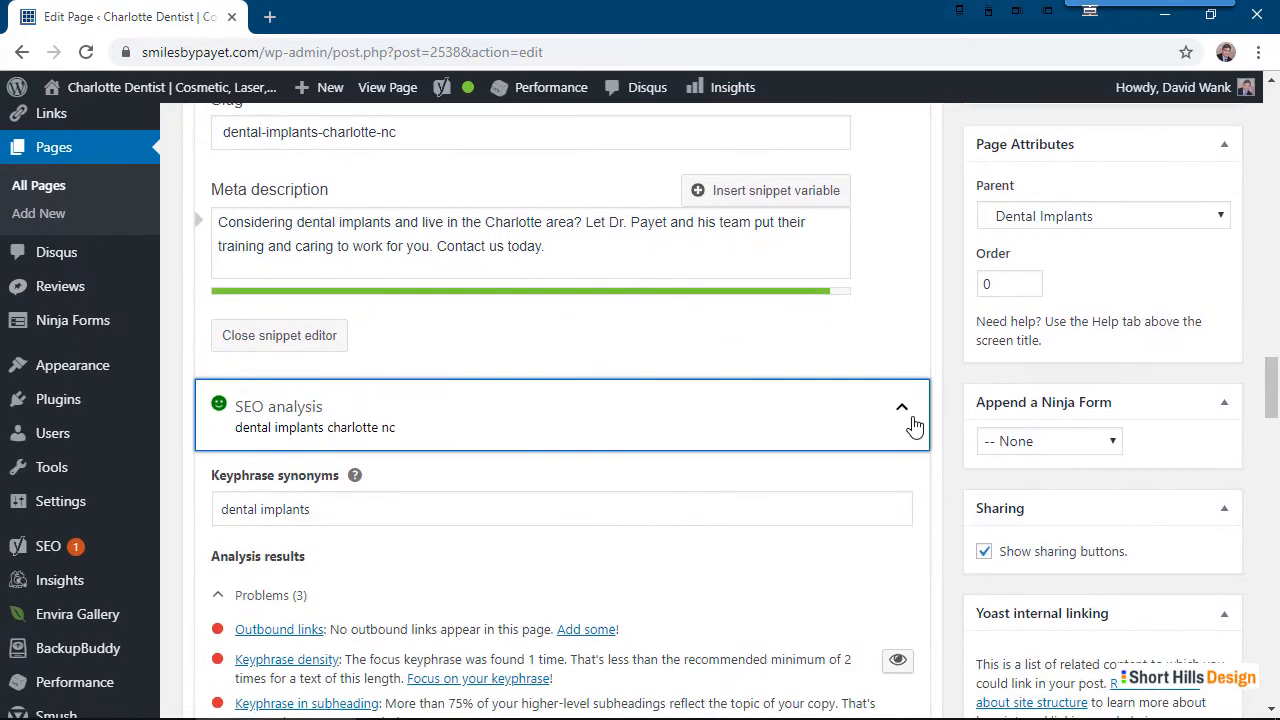
{"action": "scroll", "coordinate": [880, 500], "scroll_direction": "down", "scroll_amount": 3}
{"action": "scroll", "coordinate": [700, 480], "scroll_direction": "up", "scroll_amount": 2}
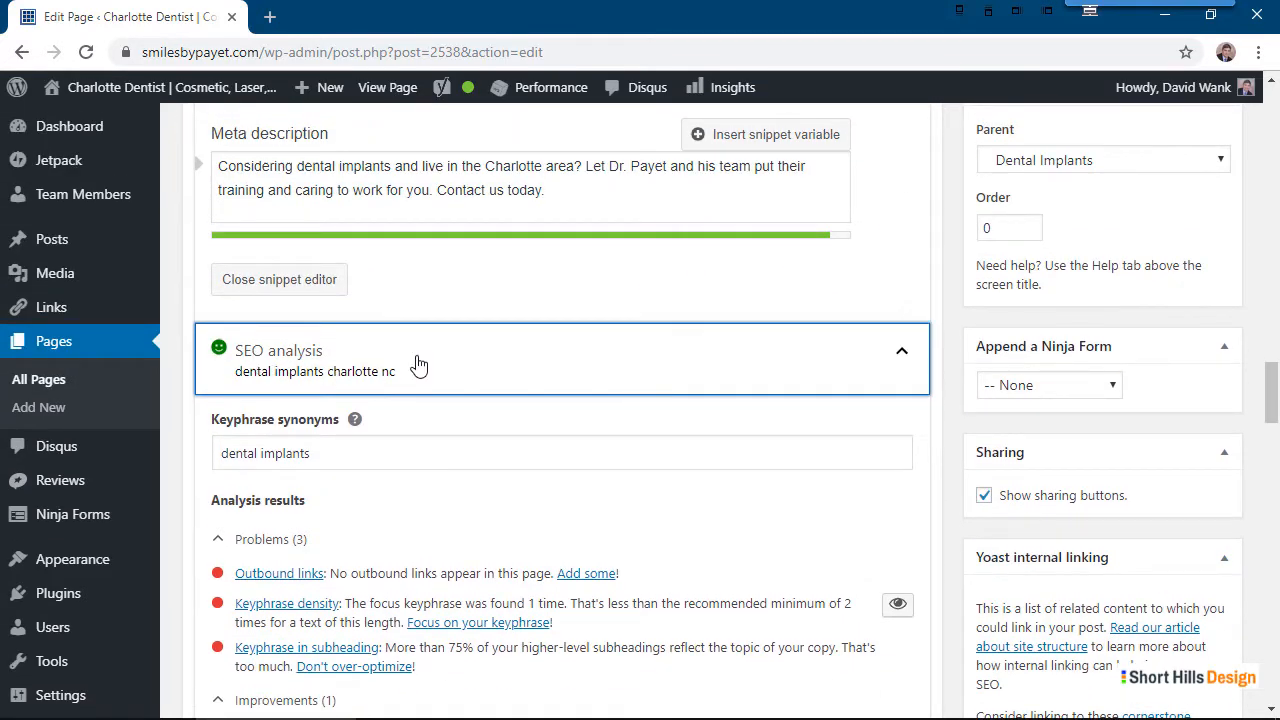
{"action": "left_click", "coordinate": [617, 366]}
{"action": "left_click", "coordinate": [617, 366]}
{"action": "scroll", "coordinate": [709, 455], "scroll_direction": "down", "scroll_amount": 2}
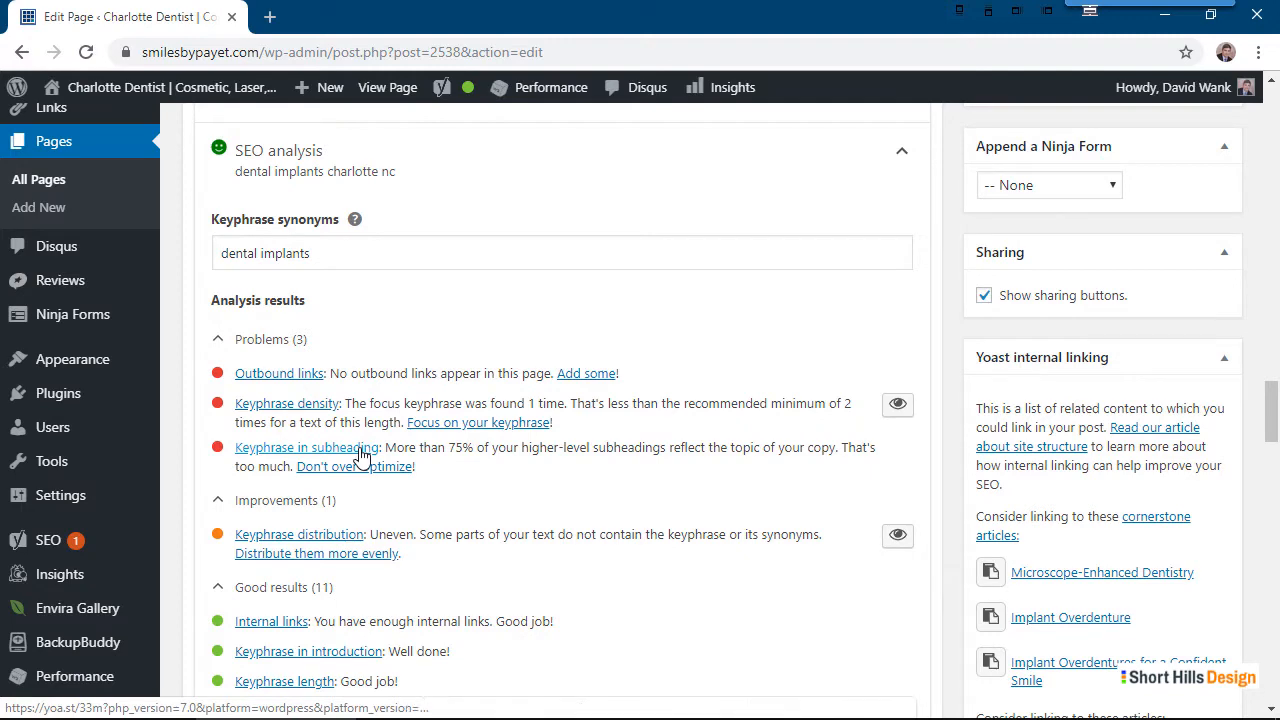
Clear the keyphrase synonyms again and compare the keyphrase problems listed in the analysis
{"action": "left_click_drag", "start_coordinate": [376, 253], "coordinate": [180, 265]}
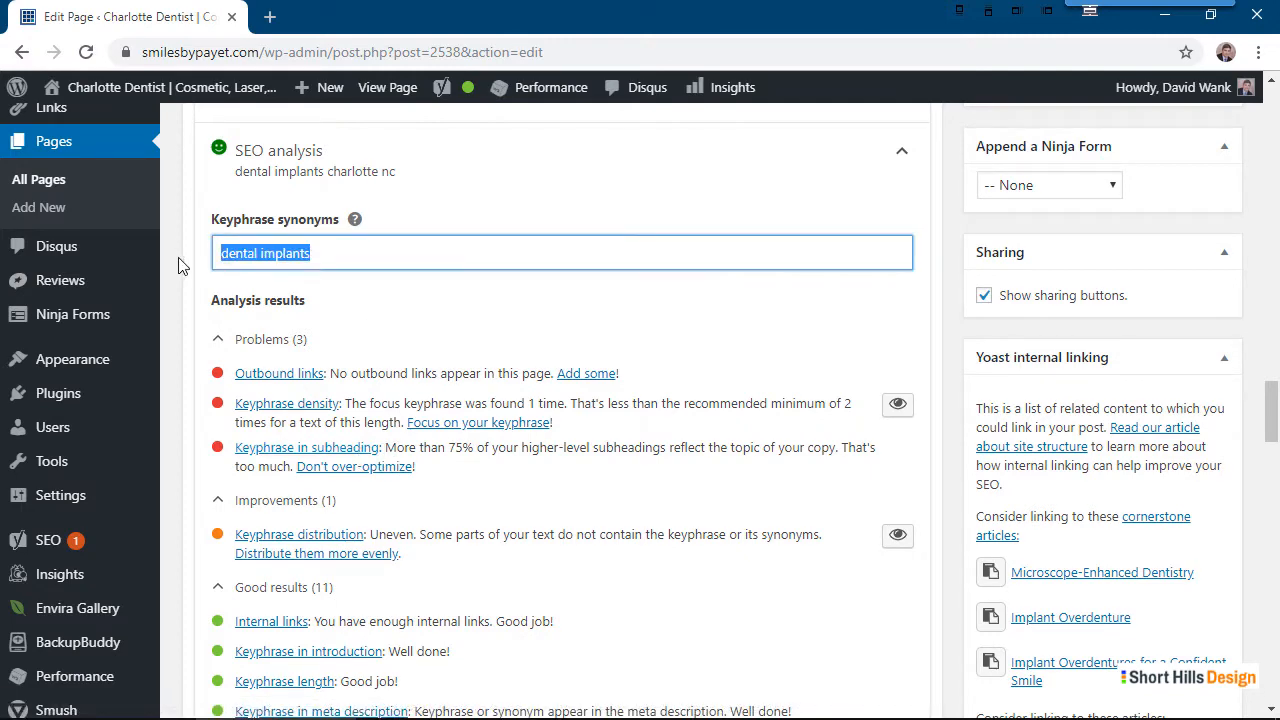
{"action": "key", "text": "BackSpace"}
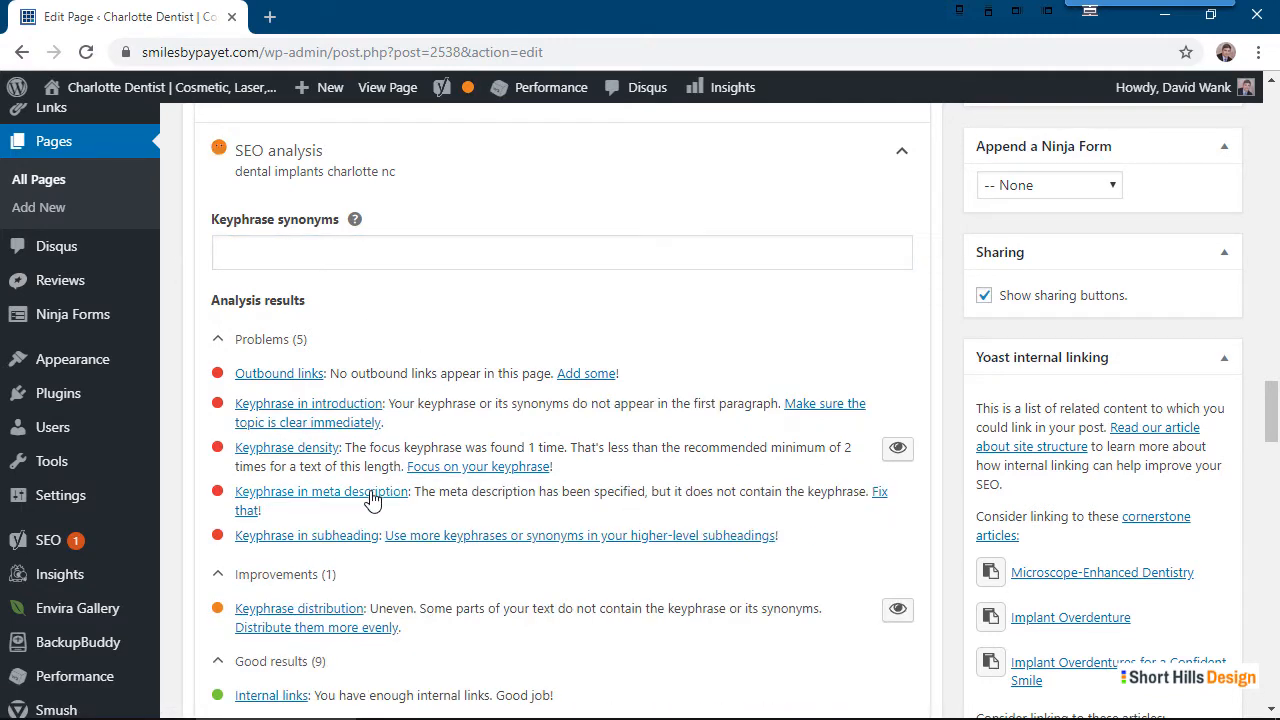
{"action": "left_click", "coordinate": [397, 246]}
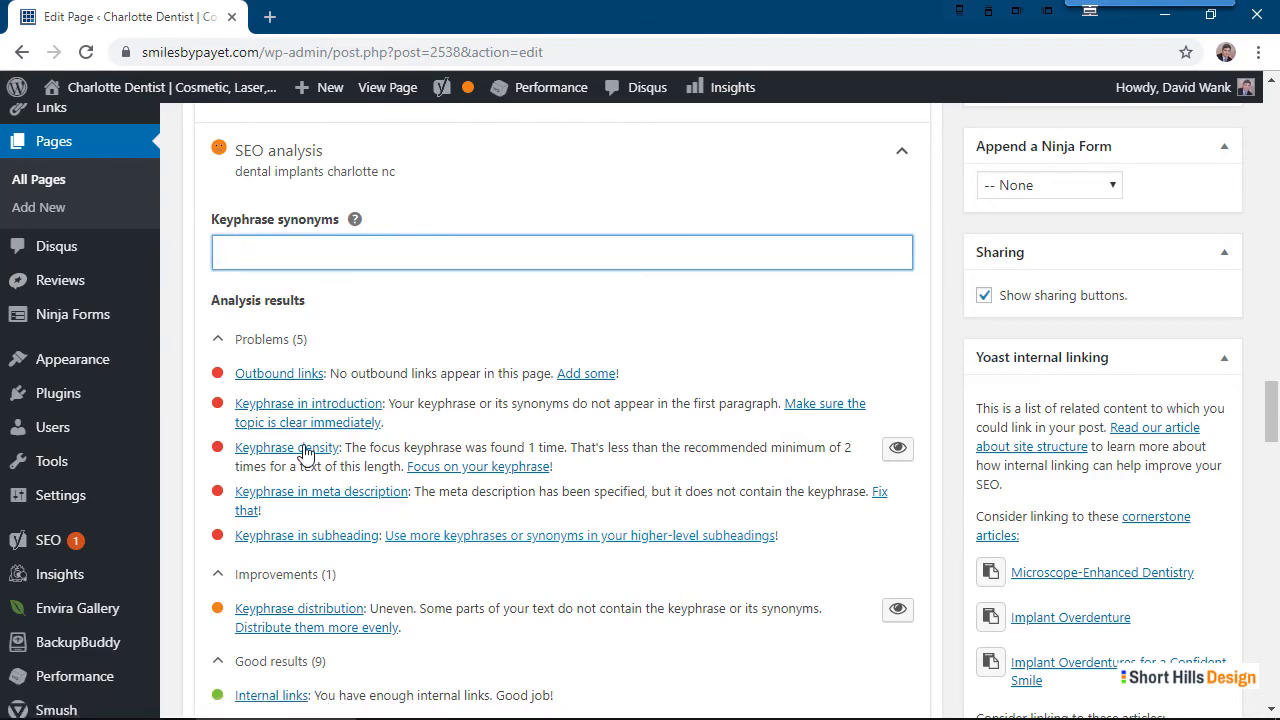
Append "You can learn more about pricing and how dental implants can be affordable on our implants cost page." to the "Are Dental Implants Expensive?" paragraph
{"action": "scroll", "coordinate": [617, 500], "scroll_direction": "up", "scroll_amount": 10}
{"action": "scroll", "coordinate": [624, 497], "scroll_direction": "up", "scroll_amount": 5}
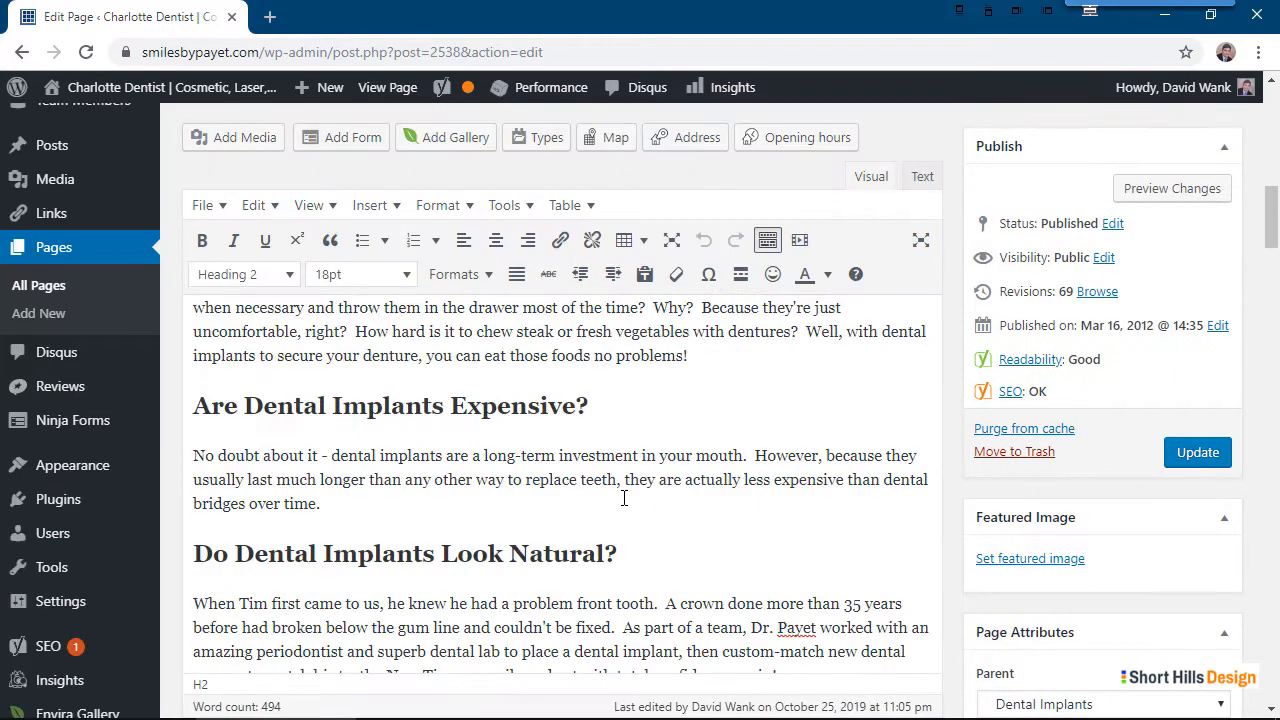
{"action": "scroll", "coordinate": [624, 497], "scroll_direction": "down", "scroll_amount": 3}
{"action": "scroll", "coordinate": [624, 497], "scroll_direction": "up", "scroll_amount": 4}
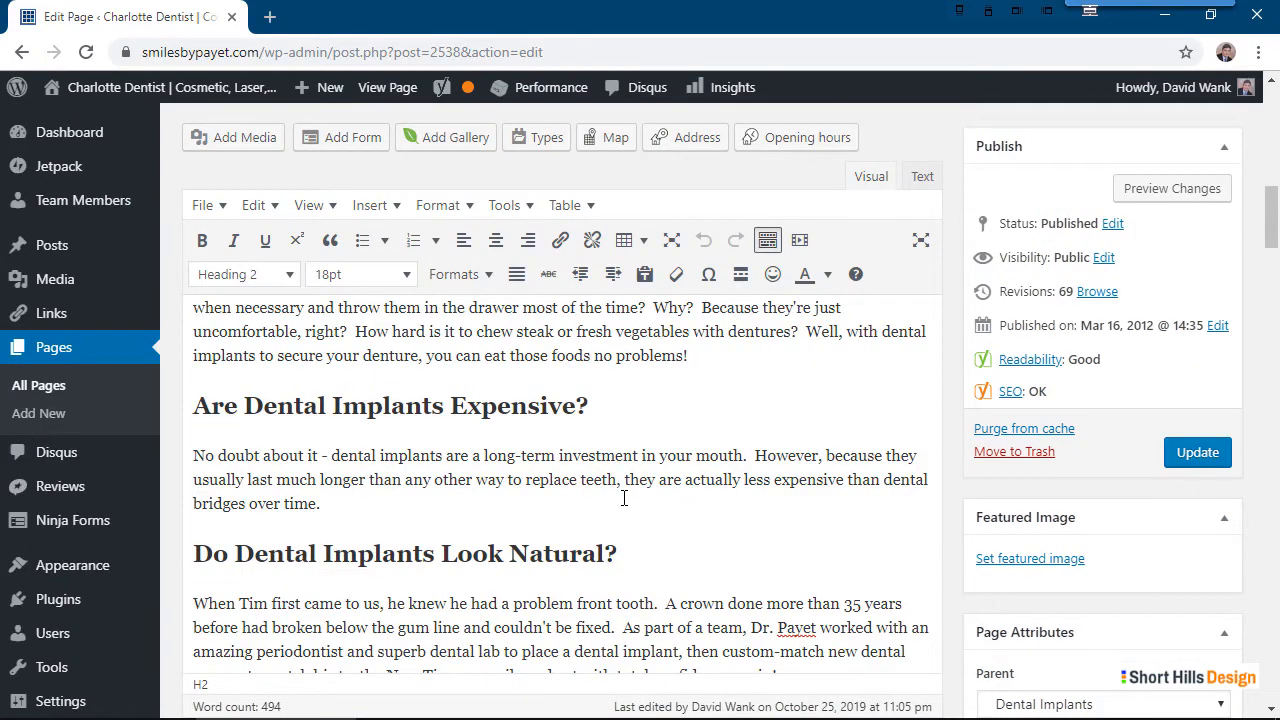
{"action": "scroll", "coordinate": [624, 497], "scroll_direction": "down", "scroll_amount": 4}
{"action": "scroll", "coordinate": [776, 484], "scroll_direction": "up", "scroll_amount": 3}
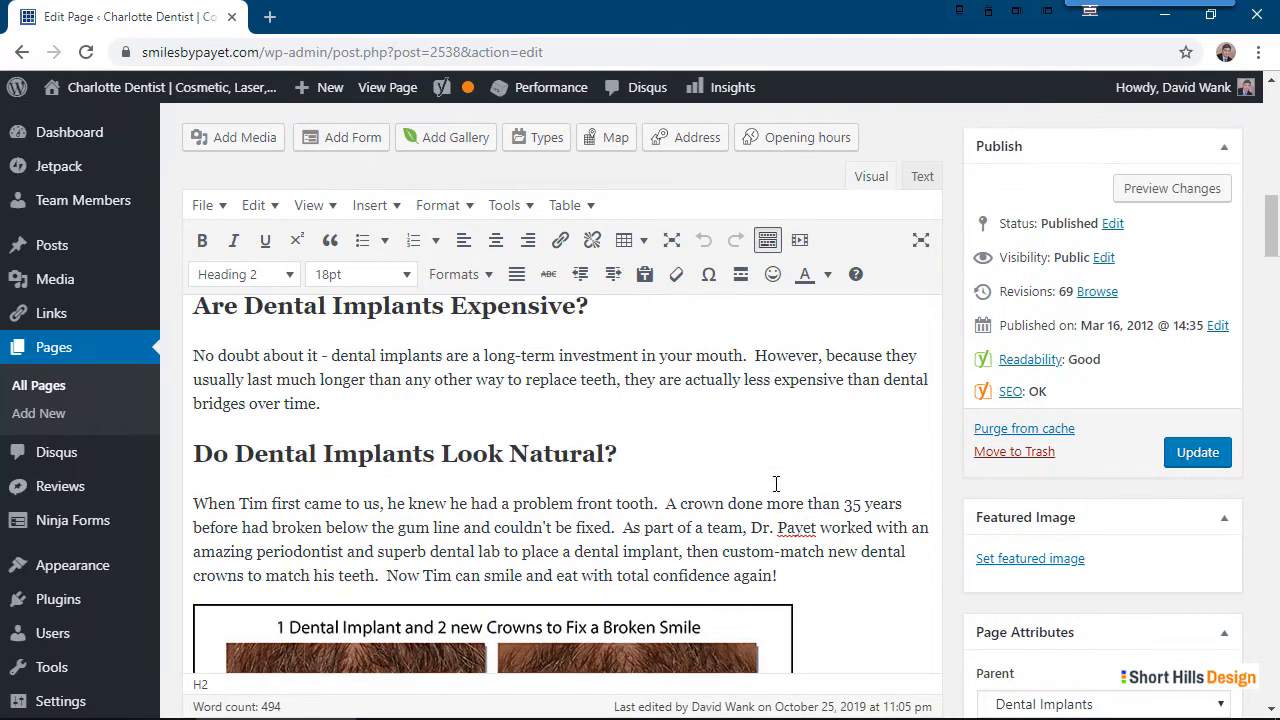
{"action": "scroll", "coordinate": [776, 484], "scroll_direction": "up", "scroll_amount": 2}
{"action": "left_click", "coordinate": [436, 499]}
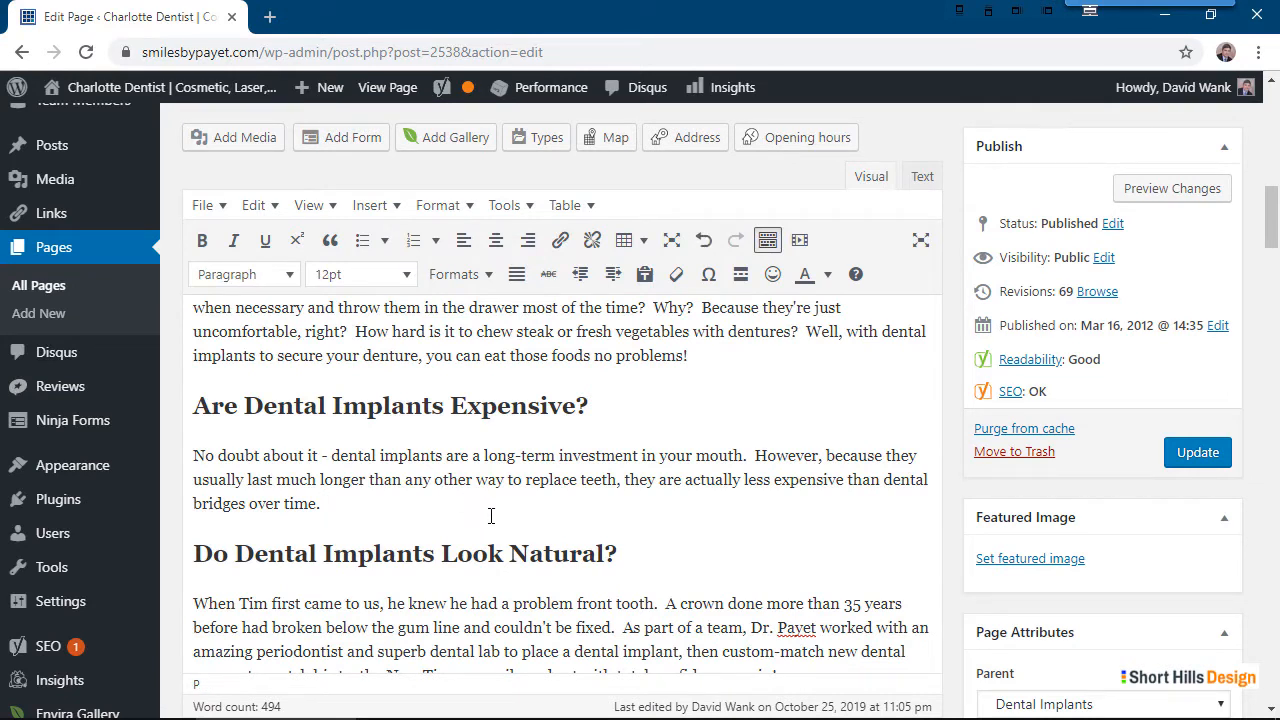
{"action": "type", "text": "You can learn more about pricing and how dental implants can be affordable on our"}
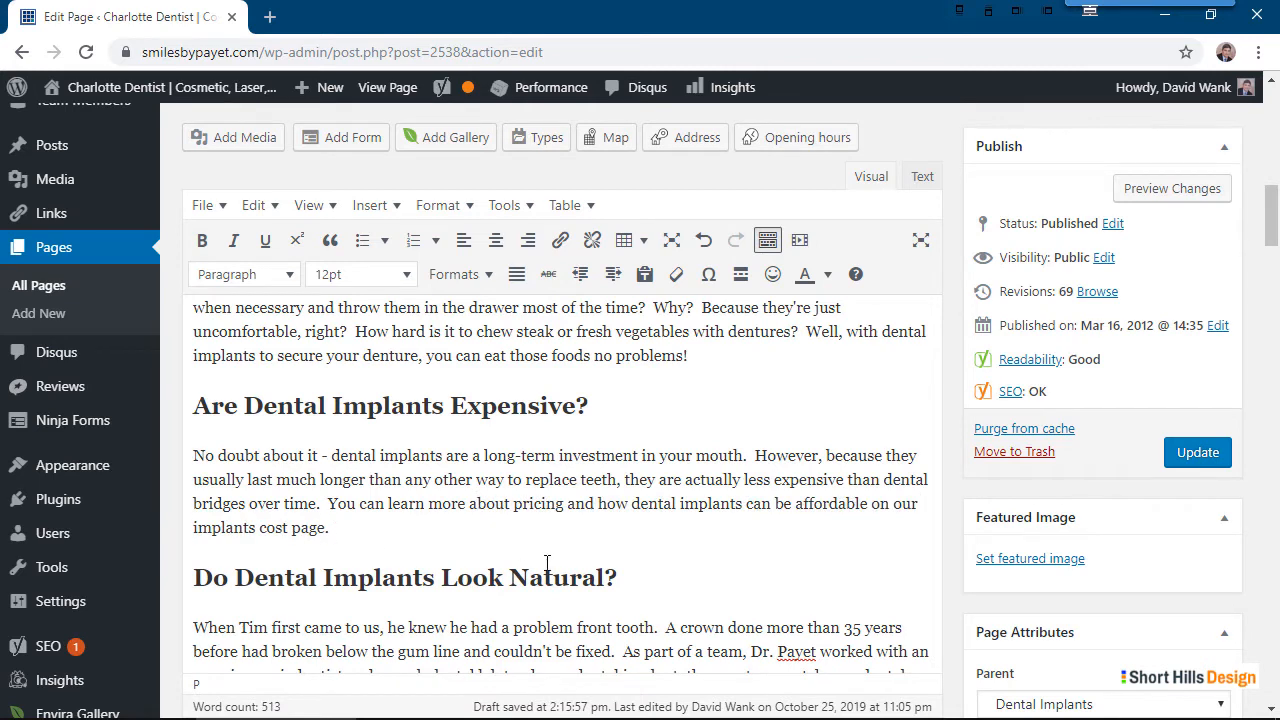
Turn "dental implants can be affordable" in the "Are Dental Implants Expensive?" paragraph into a placeholder link to "#"
{"action": "scroll", "coordinate": [568, 478], "scroll_direction": "down", "scroll_amount": 1}
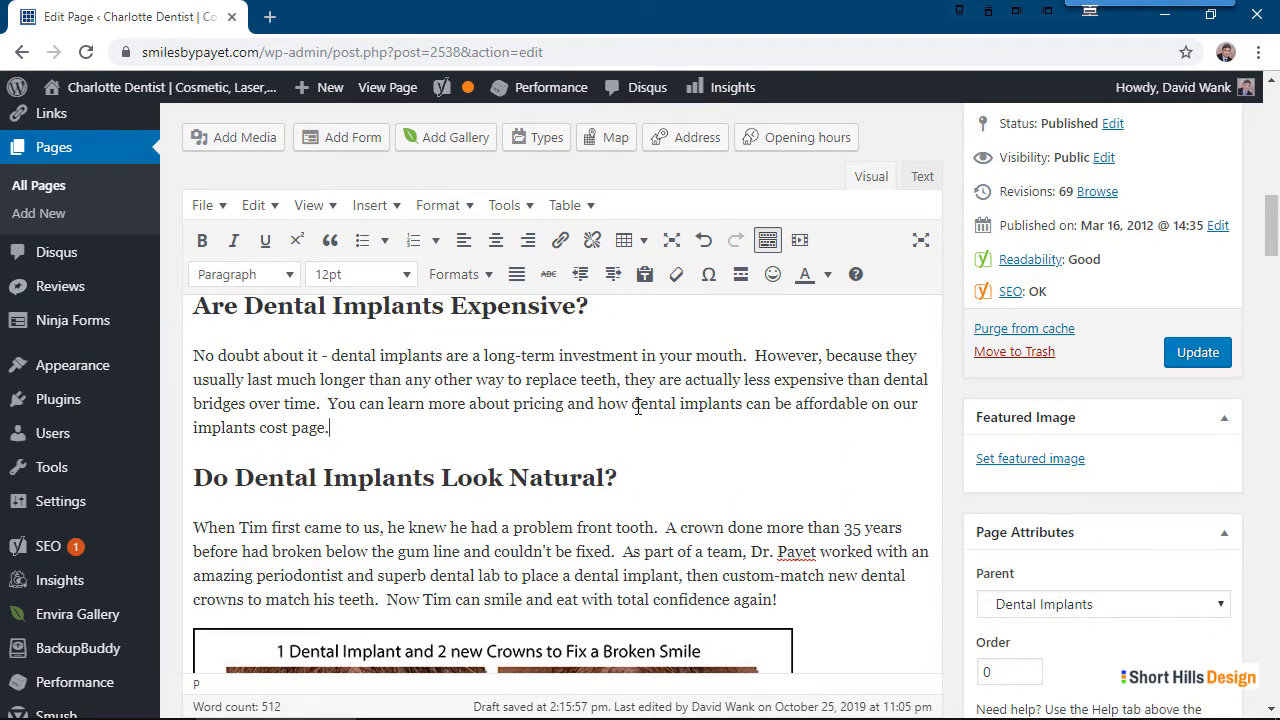
{"action": "left_click_drag", "start_coordinate": [636, 406], "coordinate": [868, 407]}
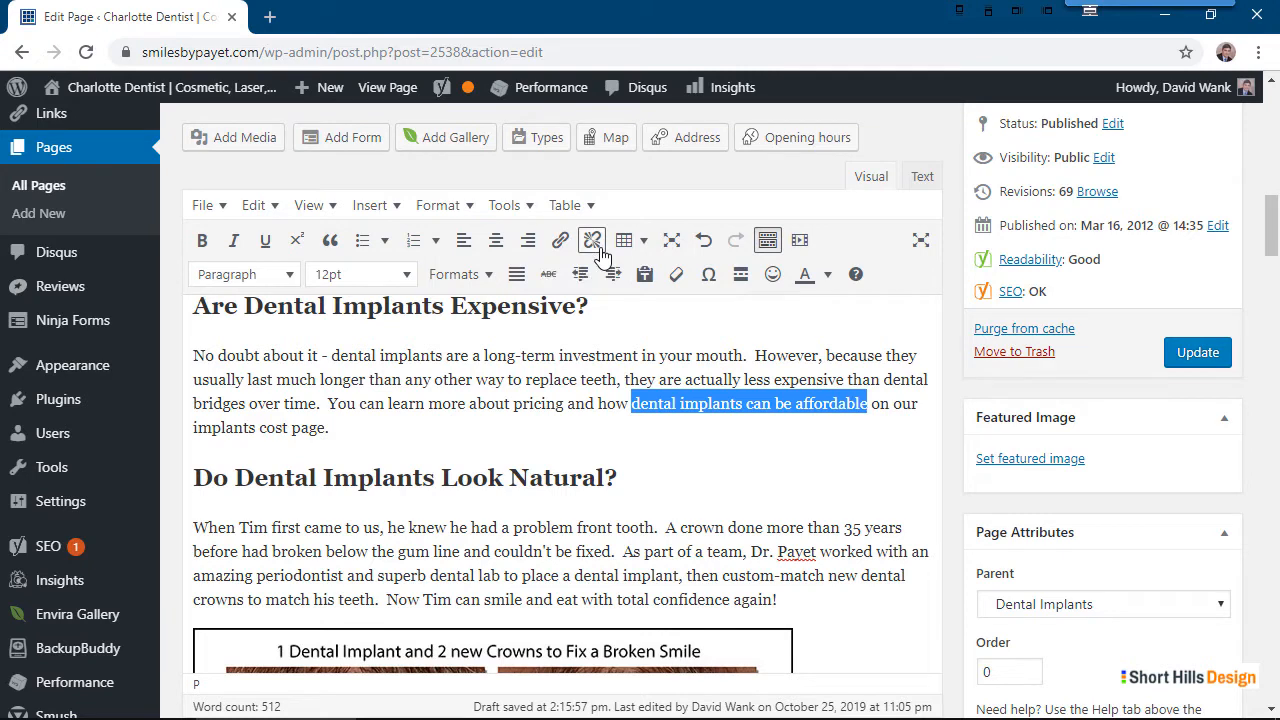
{"action": "left_click", "coordinate": [560, 240]}
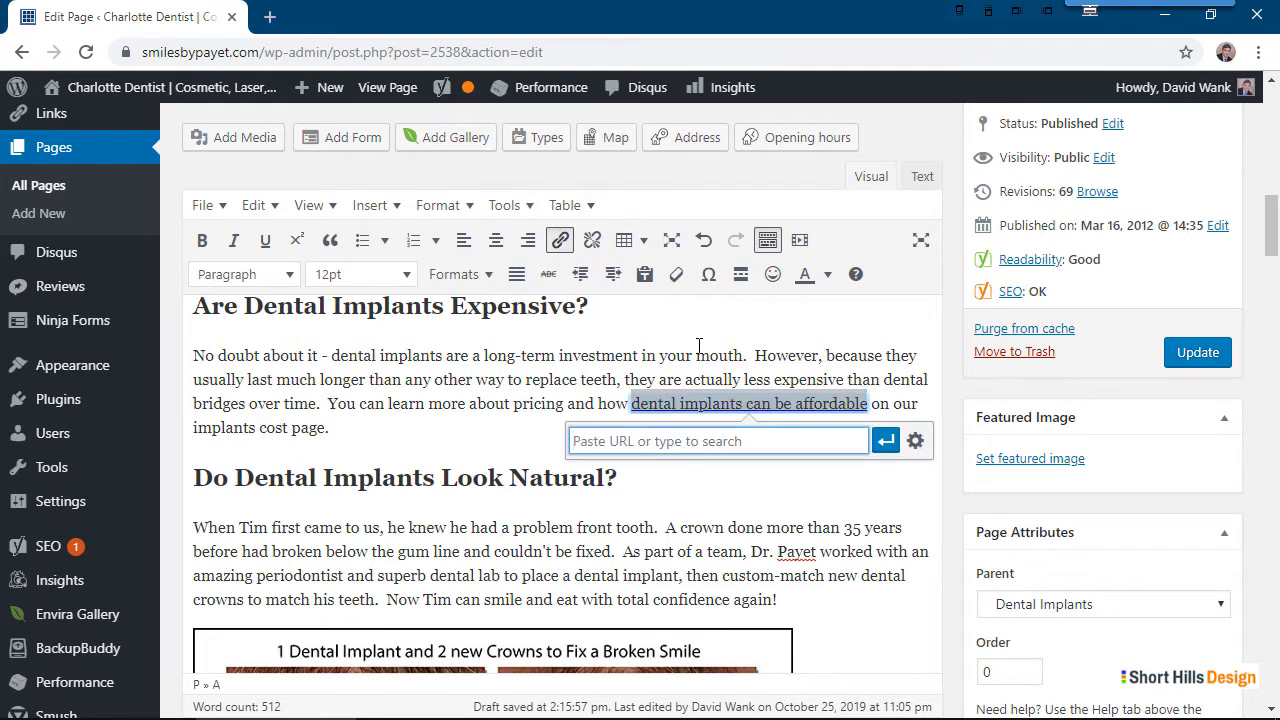
{"action": "type", "text": "dental"}
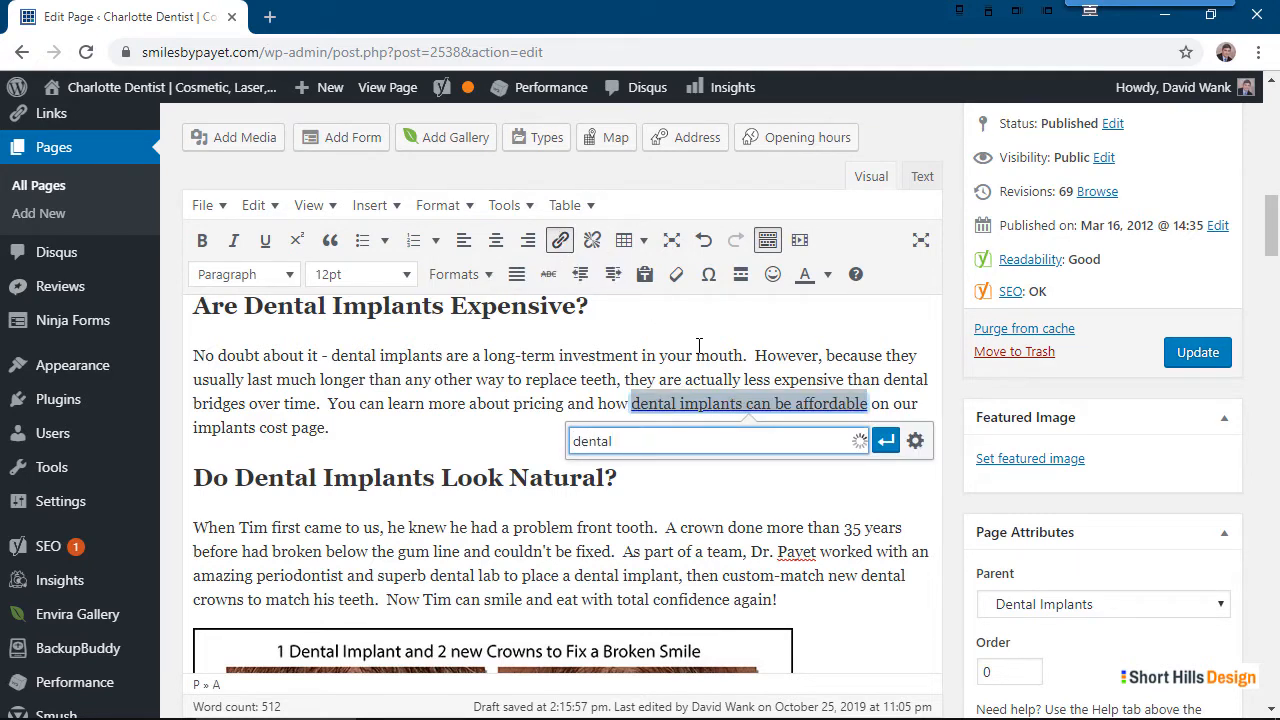
{"action": "key", "text": "BackSpace"}
{"action": "key", "text": "BackSpace"}
{"action": "key", "text": "BackSpace"}
{"action": "key", "text": "BackSpace"}
{"action": "key", "text": "BackSpace"}
{"action": "key", "text": "BackSpace"}
{"action": "type", "text": "#"}
{"action": "left_click", "coordinate": [886, 440]}
{"action": "left_click", "coordinate": [814, 468]}
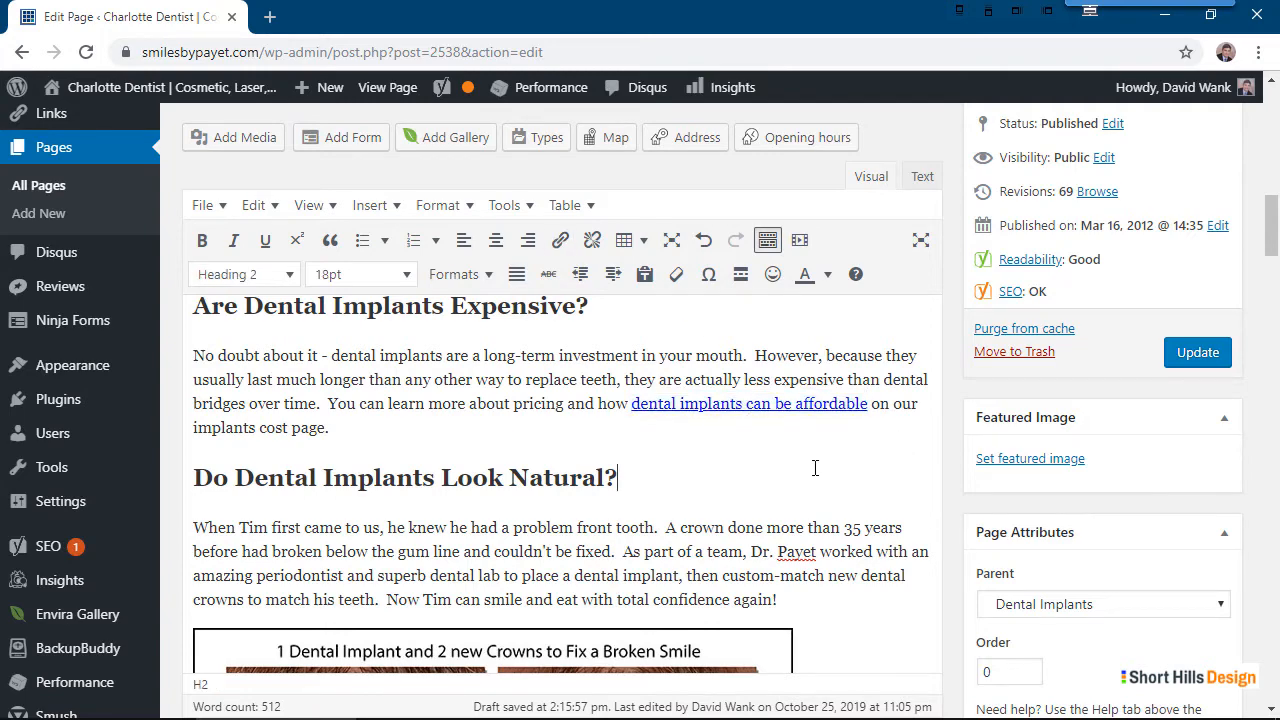
Update the Dental Implants page, and switch to the Excel keyword worksheet at the Page Status cell F4
{"action": "scroll", "coordinate": [470, 442], "scroll_direction": "down", "scroll_amount": 3}
{"action": "scroll", "coordinate": [465, 441], "scroll_direction": "down", "scroll_amount": 15}
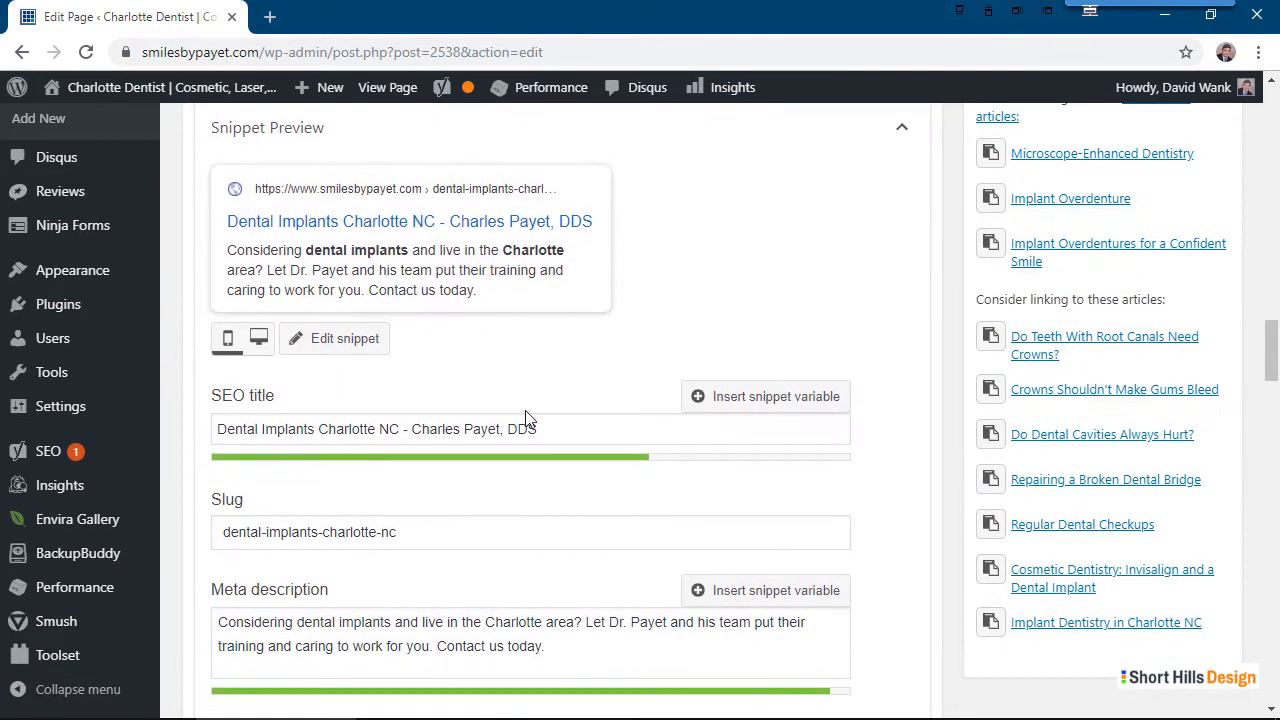
{"action": "scroll", "coordinate": [534, 393], "scroll_direction": "up", "scroll_amount": 15}
{"action": "left_click", "coordinate": [1188, 456]}
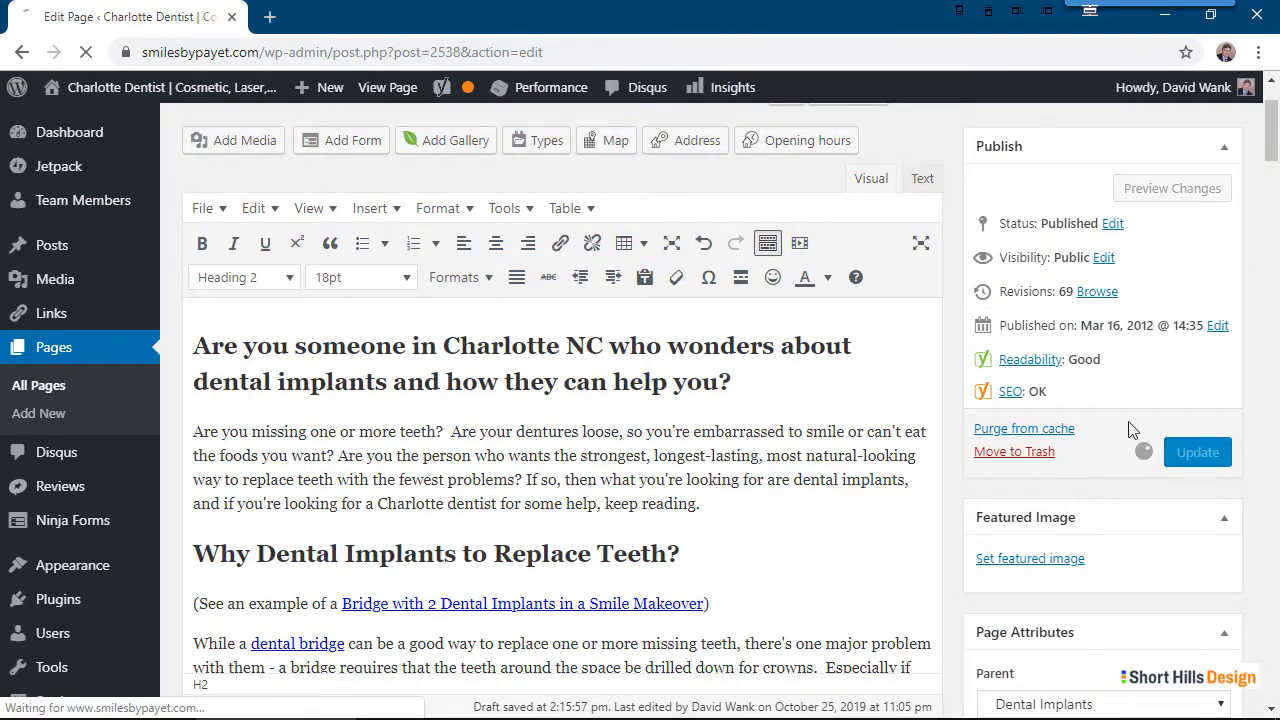
{"action": "key", "text": "alt+Tab"}
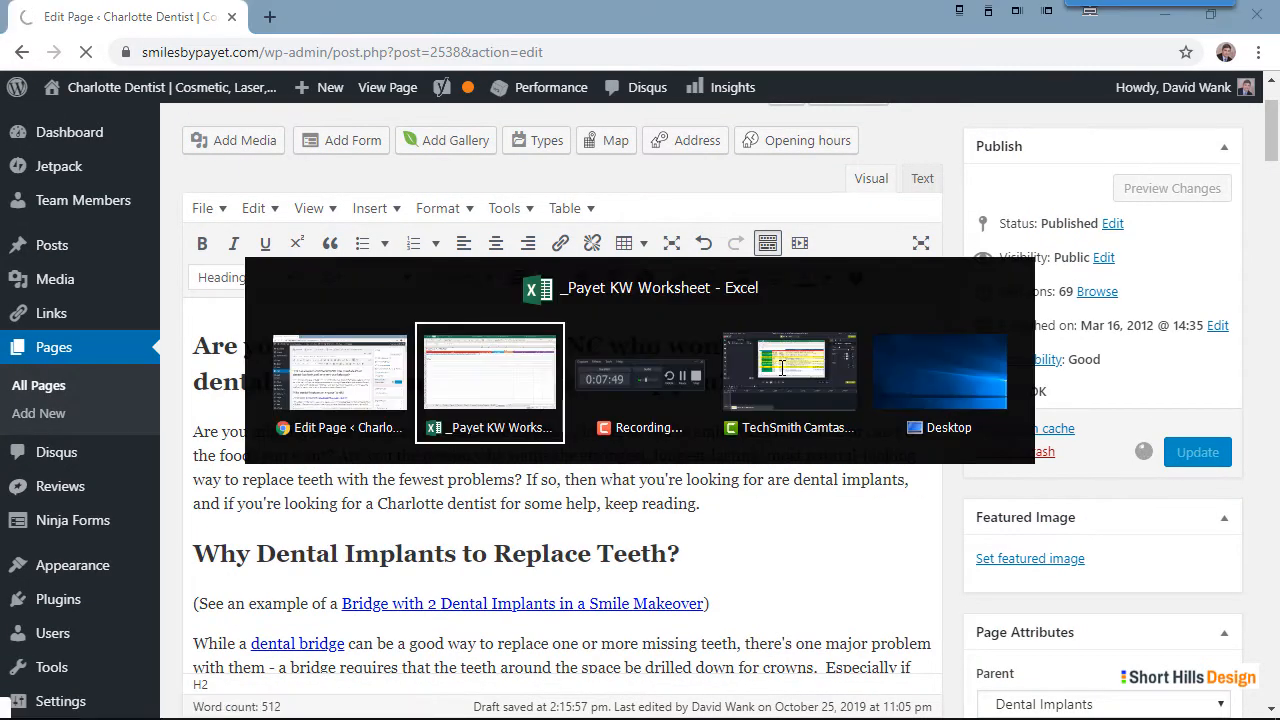
{"action": "left_click", "coordinate": [719, 189]}
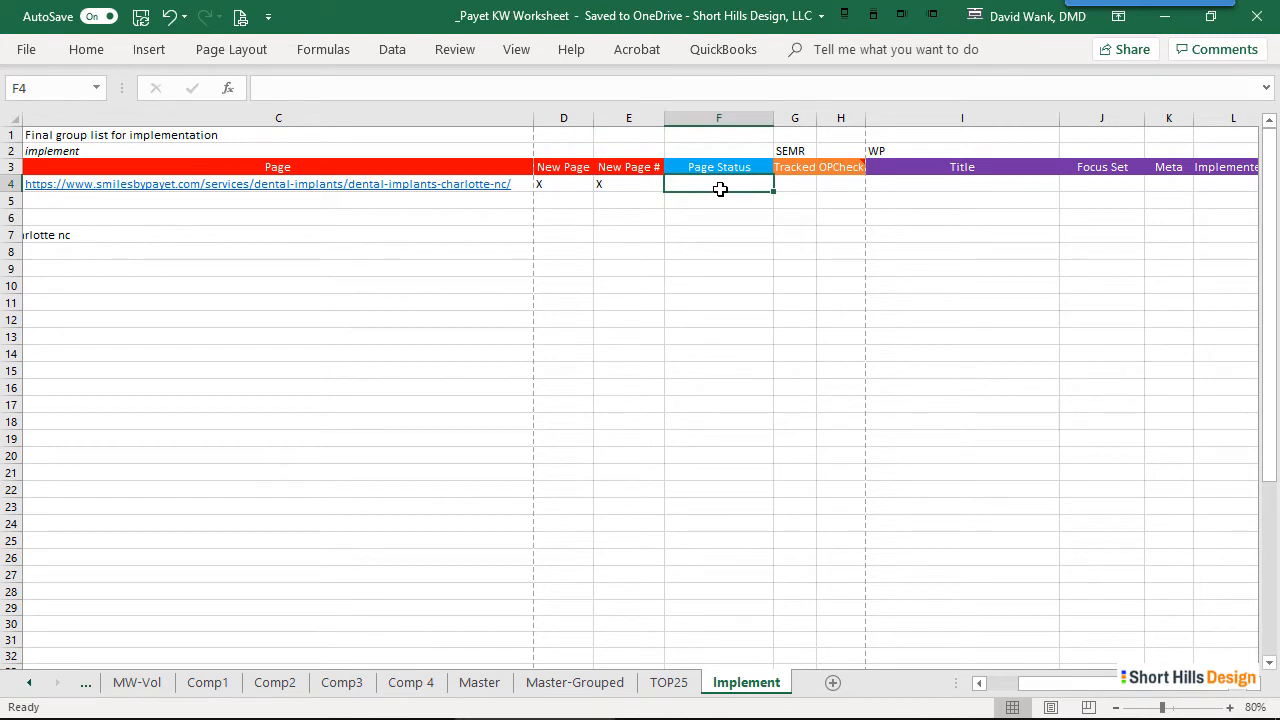
Copy the X from the New Page # cell into the Page Status cell F4
{"action": "type", "text": "a"}
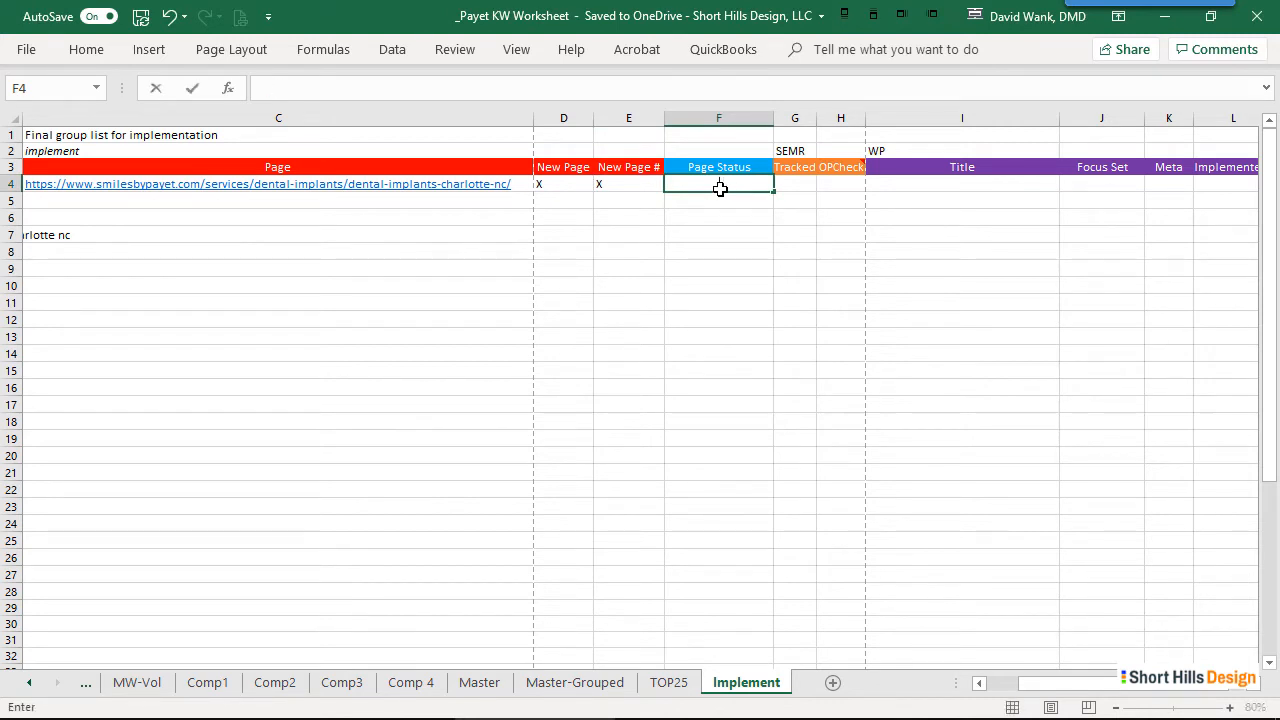
{"action": "key", "text": "Escape"}
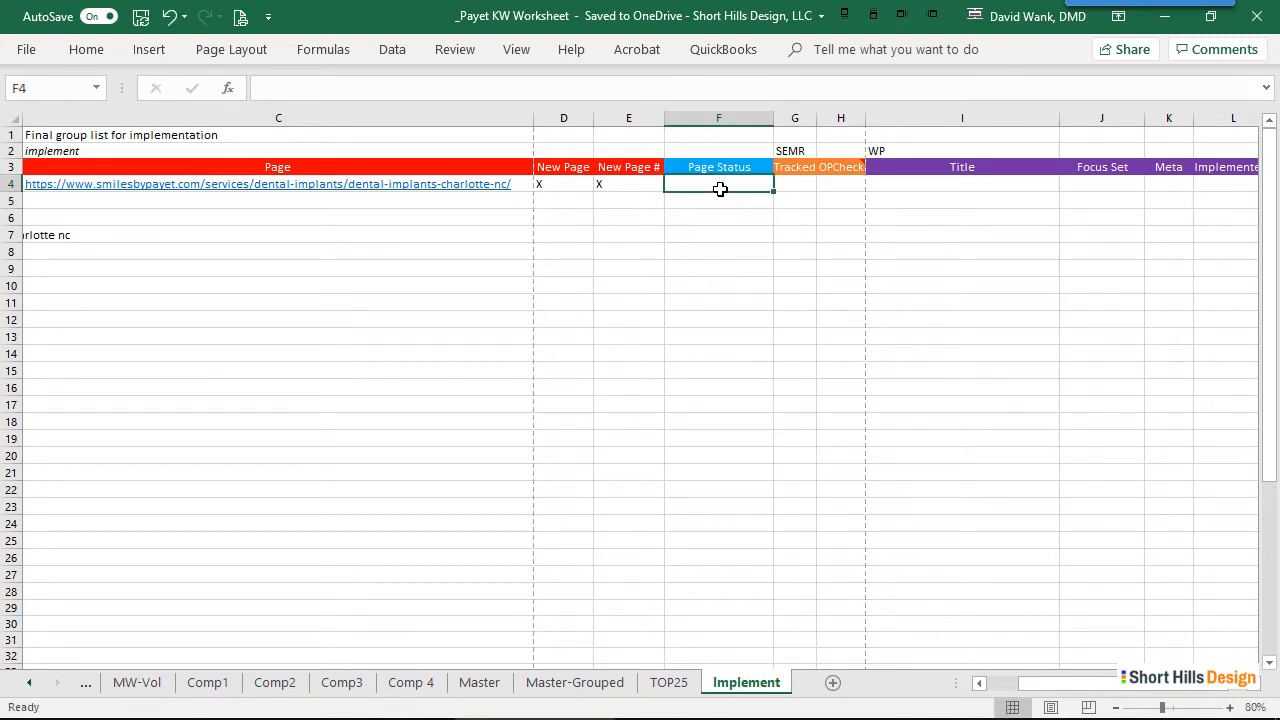
{"action": "key", "text": "Left"}
{"action": "key", "text": "ctrl+c"}
{"action": "key", "text": "Right"}
{"action": "key", "text": "ctrl+v"}
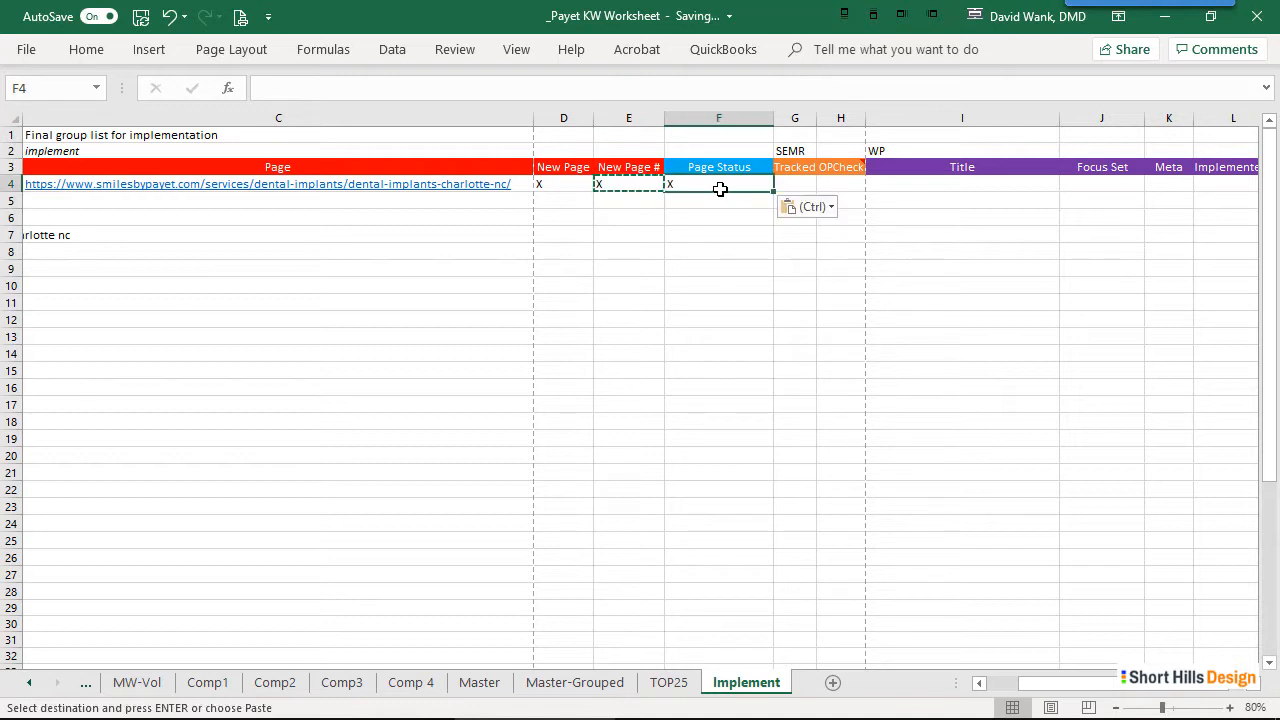
Enter "add link to costs page" as the Page Status of the "dental implants charlotte nc" row
{"action": "type", "text": "add link ti"}
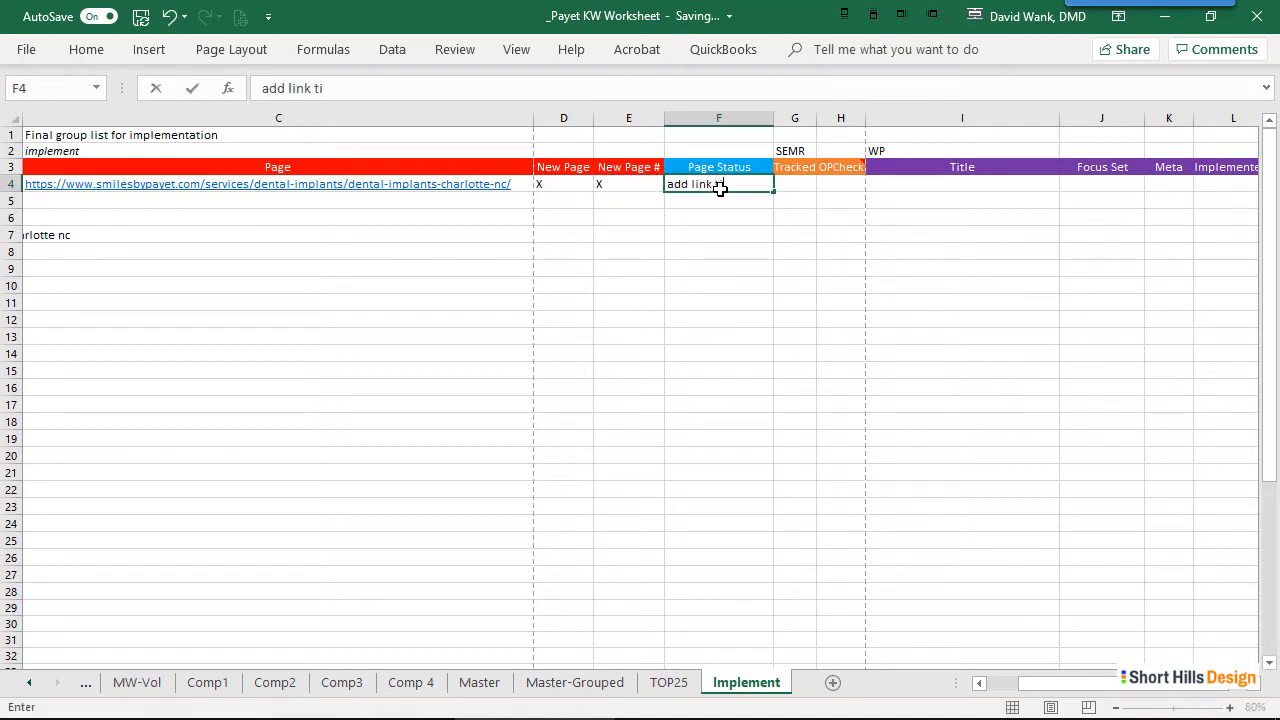
{"action": "key", "text": "BackSpace"}
{"action": "type", "text": "o costs page"}
{"action": "key", "text": "Tab"}
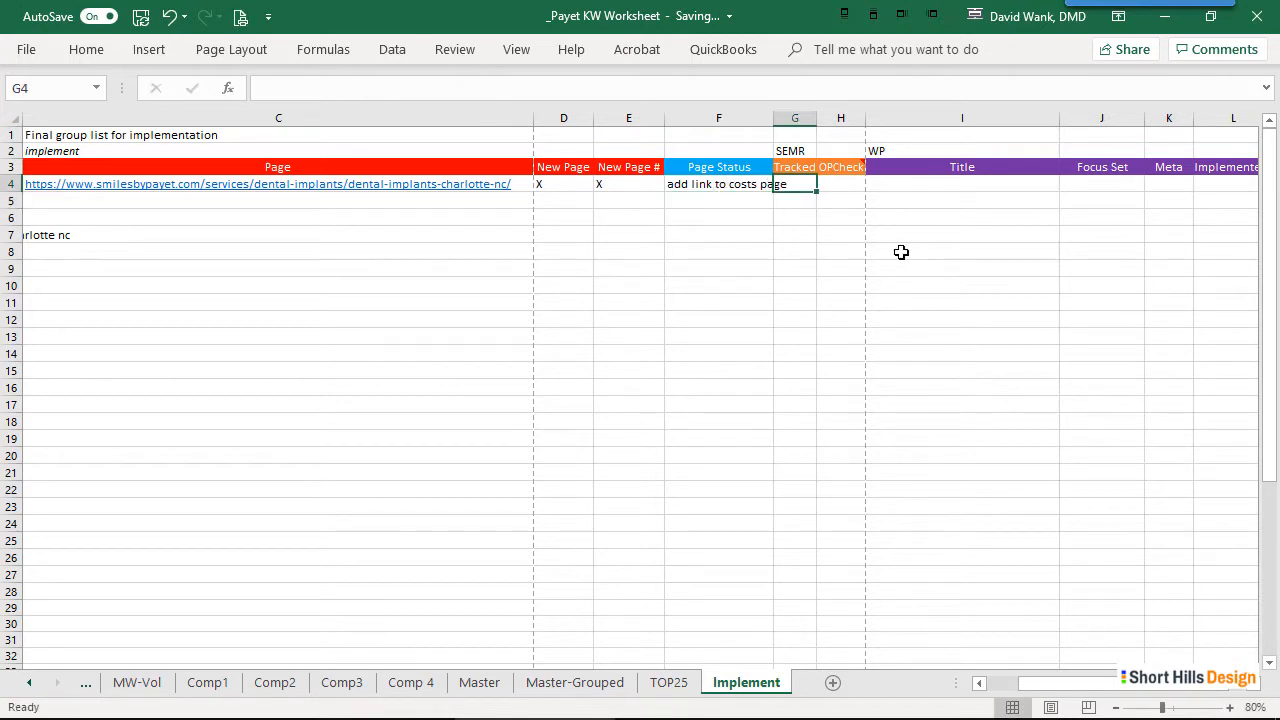
Mark Title, Focus Set, Meta and Implemented? with Y in row 4 of the Implement sheet
{"action": "left_click", "coordinate": [903, 184]}
{"action": "left_click", "coordinate": [1250, 684]}
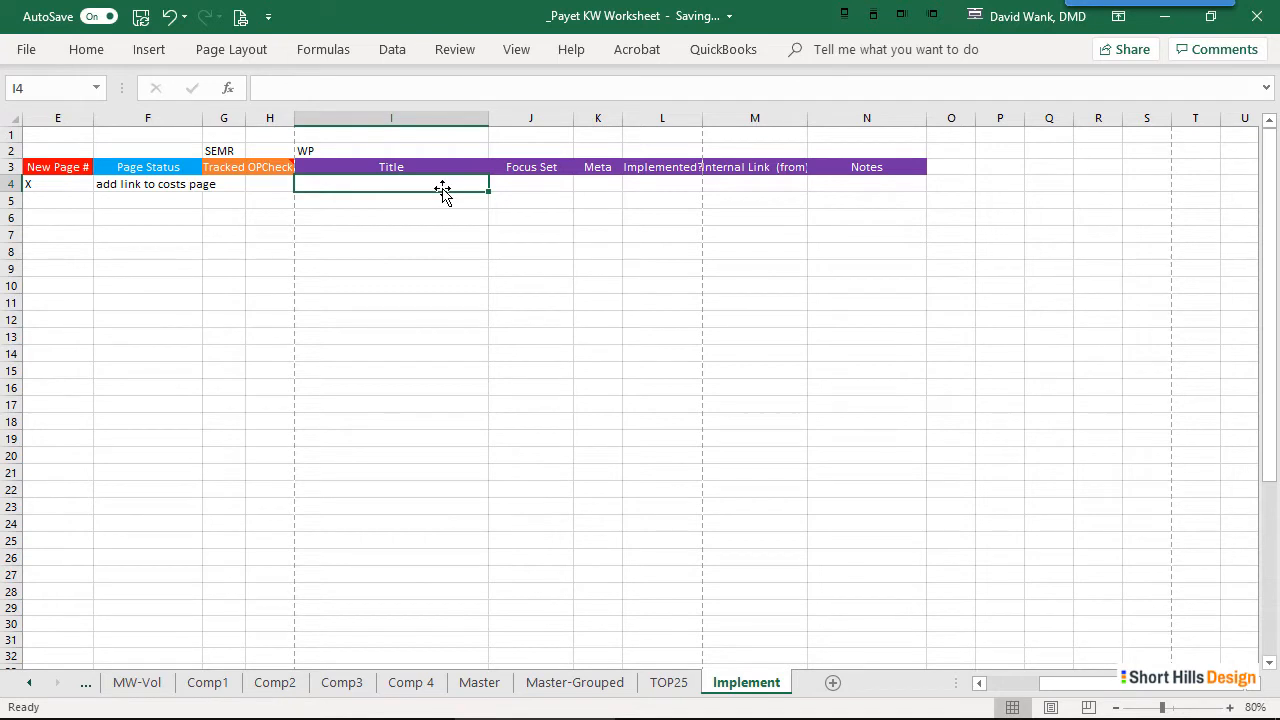
{"action": "type", "text": "d"}
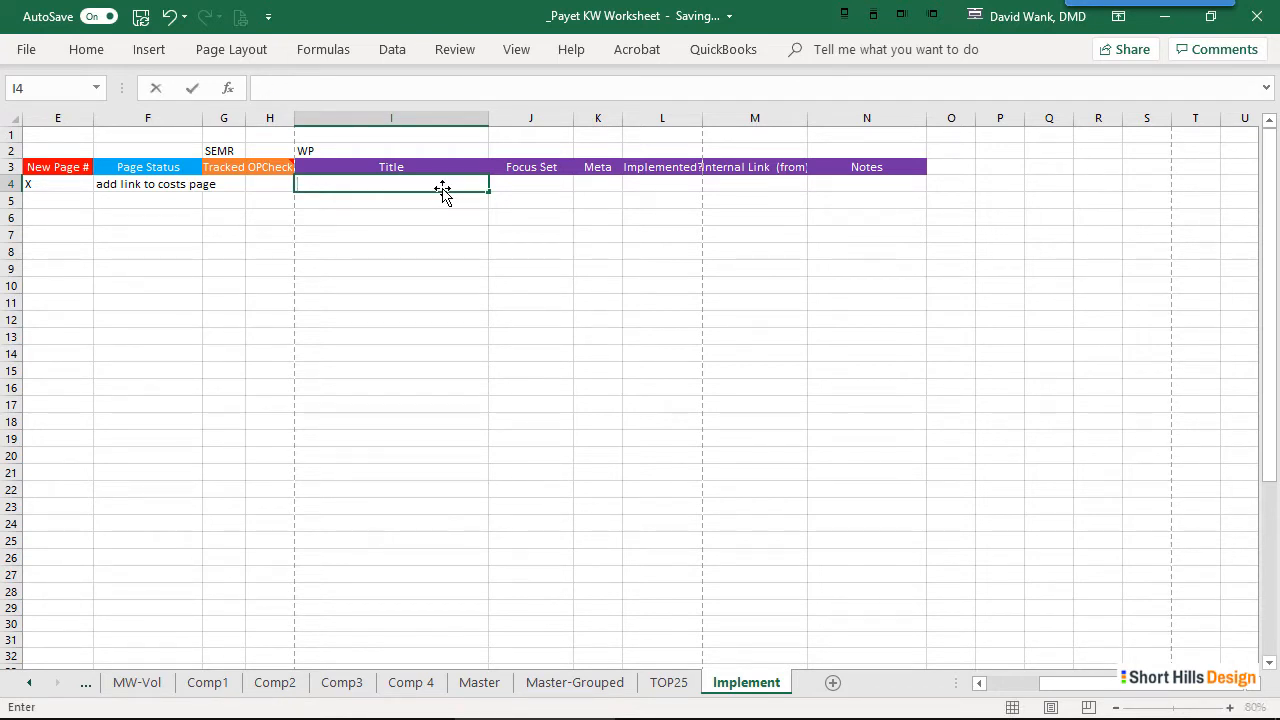
{"action": "type", "text": "done"}
{"action": "key", "text": "BackSpace"}
{"action": "key", "text": "BackSpace"}
{"action": "key", "text": "BackSpace"}
{"action": "key", "text": "Tab"}
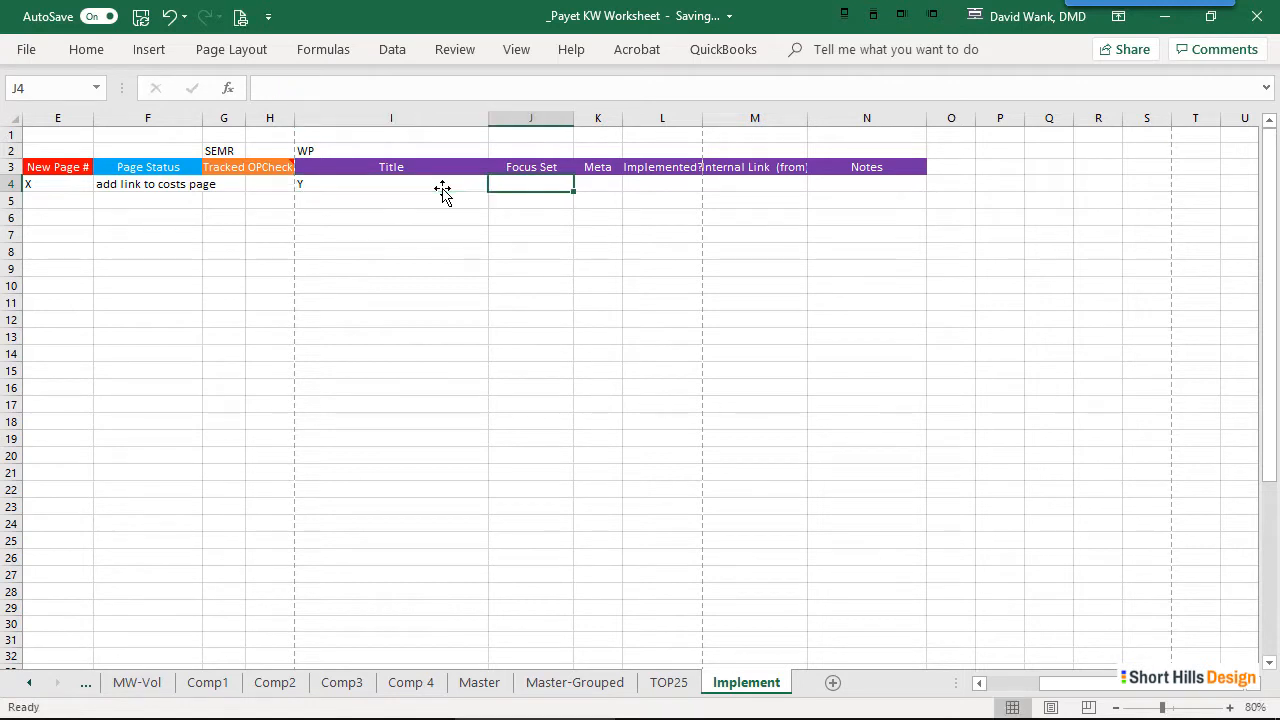
{"action": "type", "text": "Y"}
{"action": "key", "text": "Tab"}
{"action": "type", "text": "Y"}
{"action": "key", "text": "Tab"}
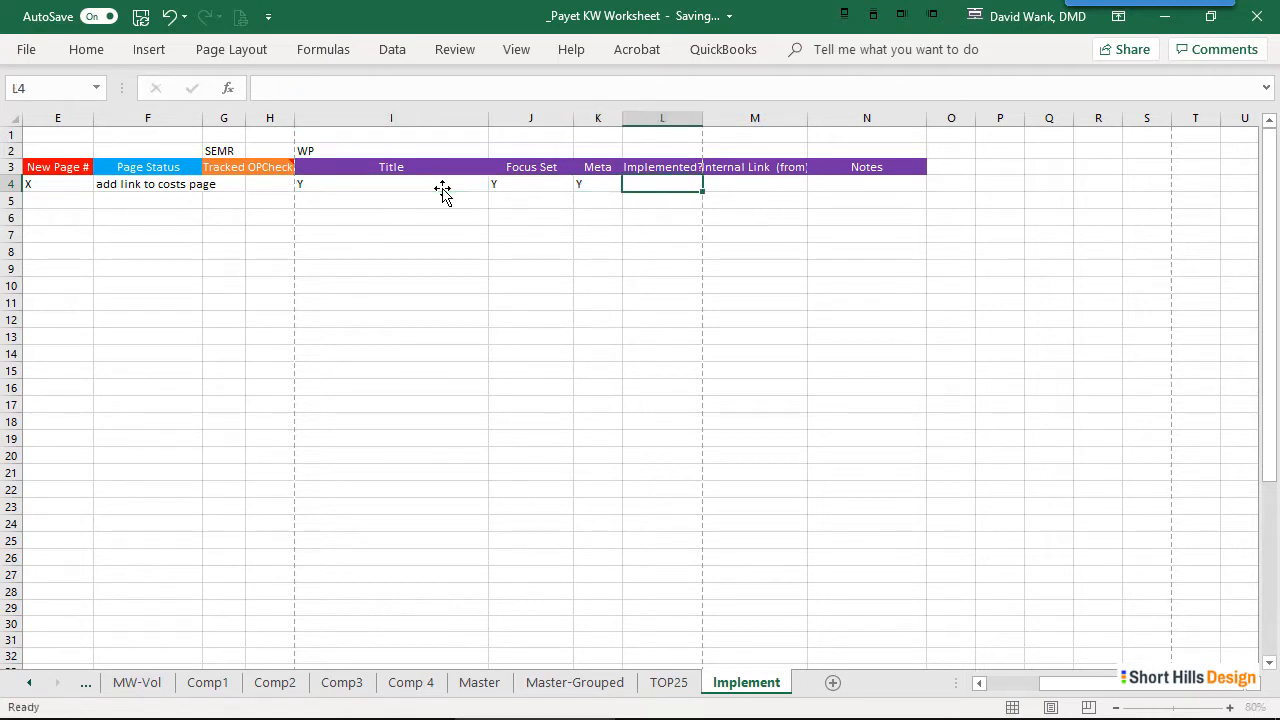
{"action": "type", "text": "Y"}
{"action": "key", "text": "Tab"}
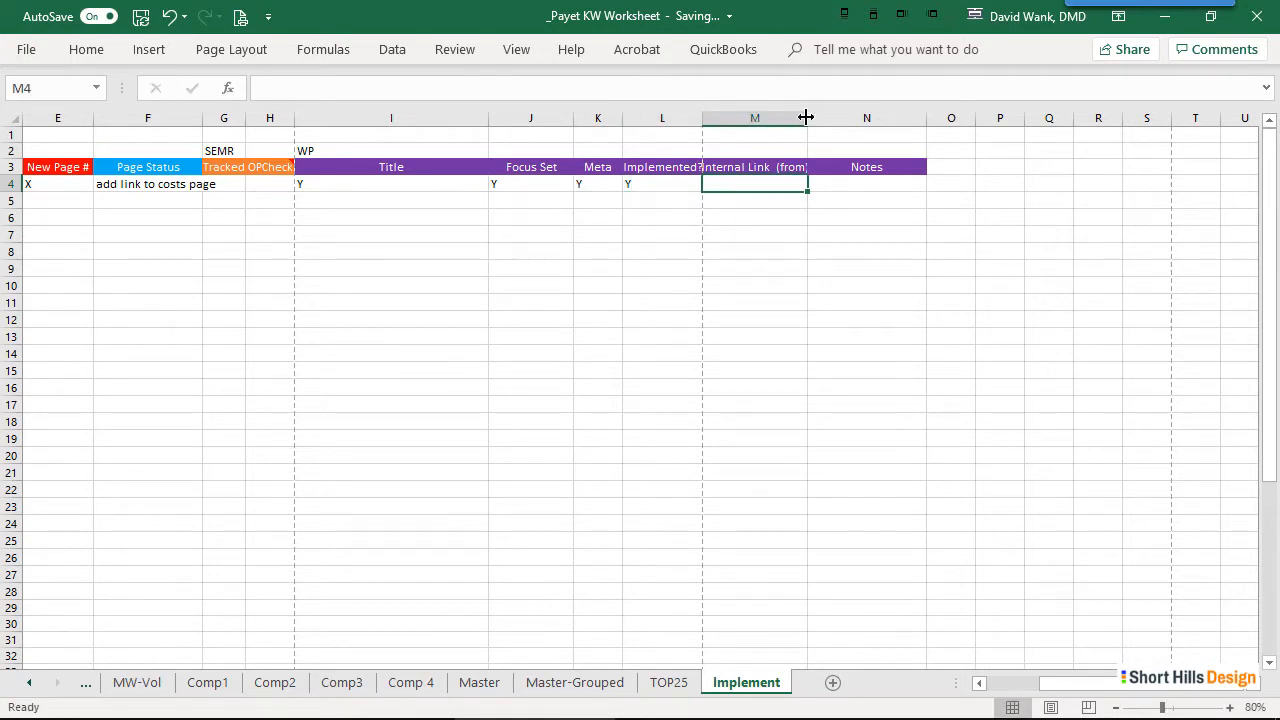
Widen the Internal Link (from) column to fit its heading and mark its row 4 cell with Y
{"action": "left_click_drag", "start_coordinate": [808, 118], "coordinate": [918, 118]}
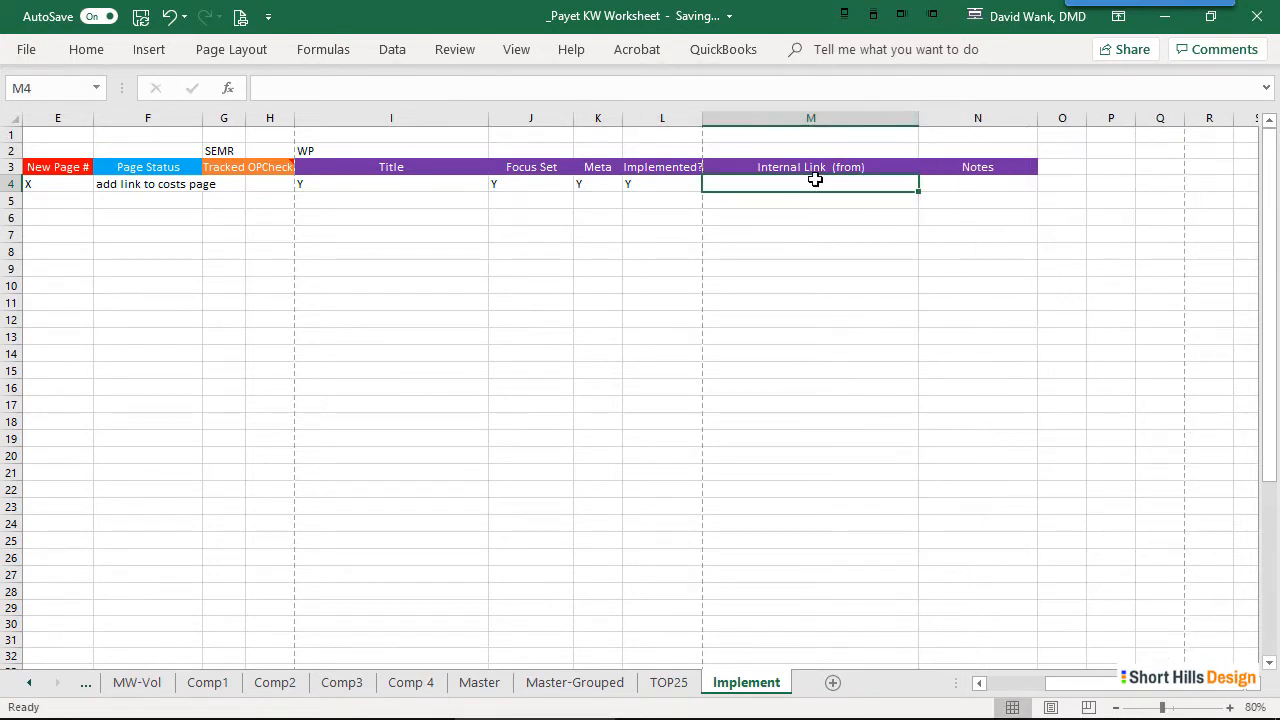
{"action": "type", "text": "Y"}
{"action": "key", "text": "Return"}
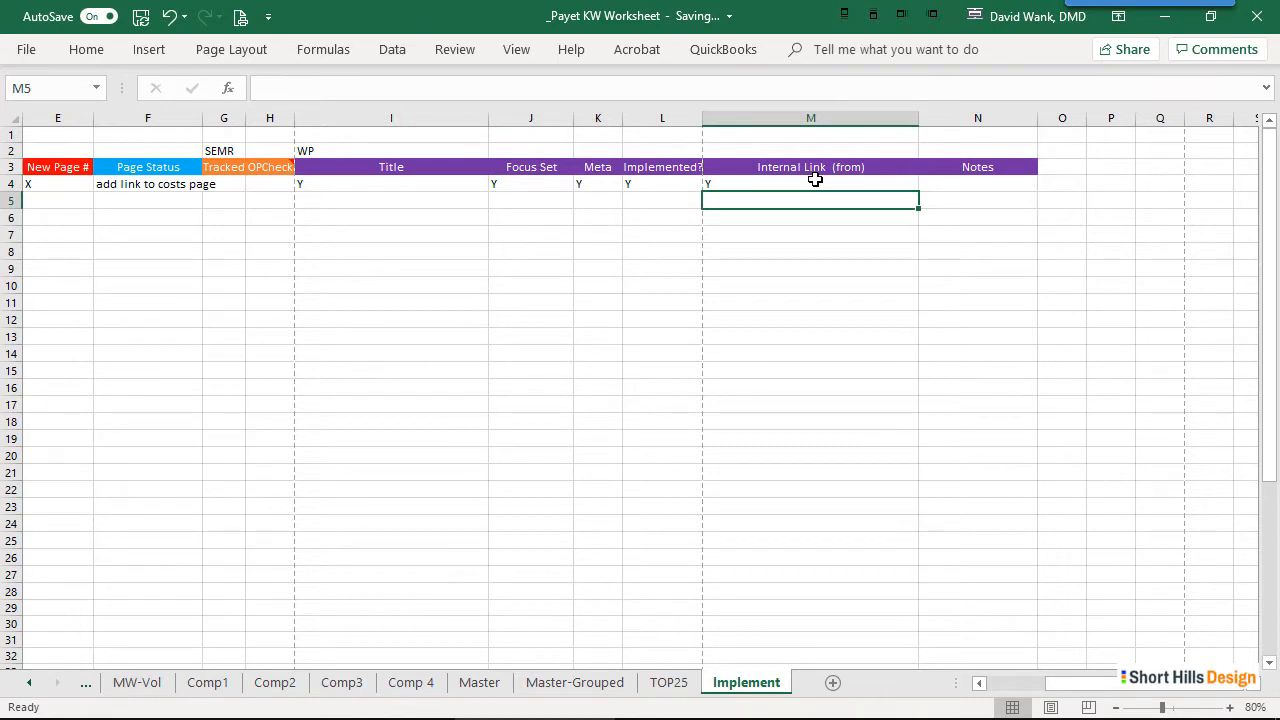
{"action": "left_click", "coordinate": [815, 182]}
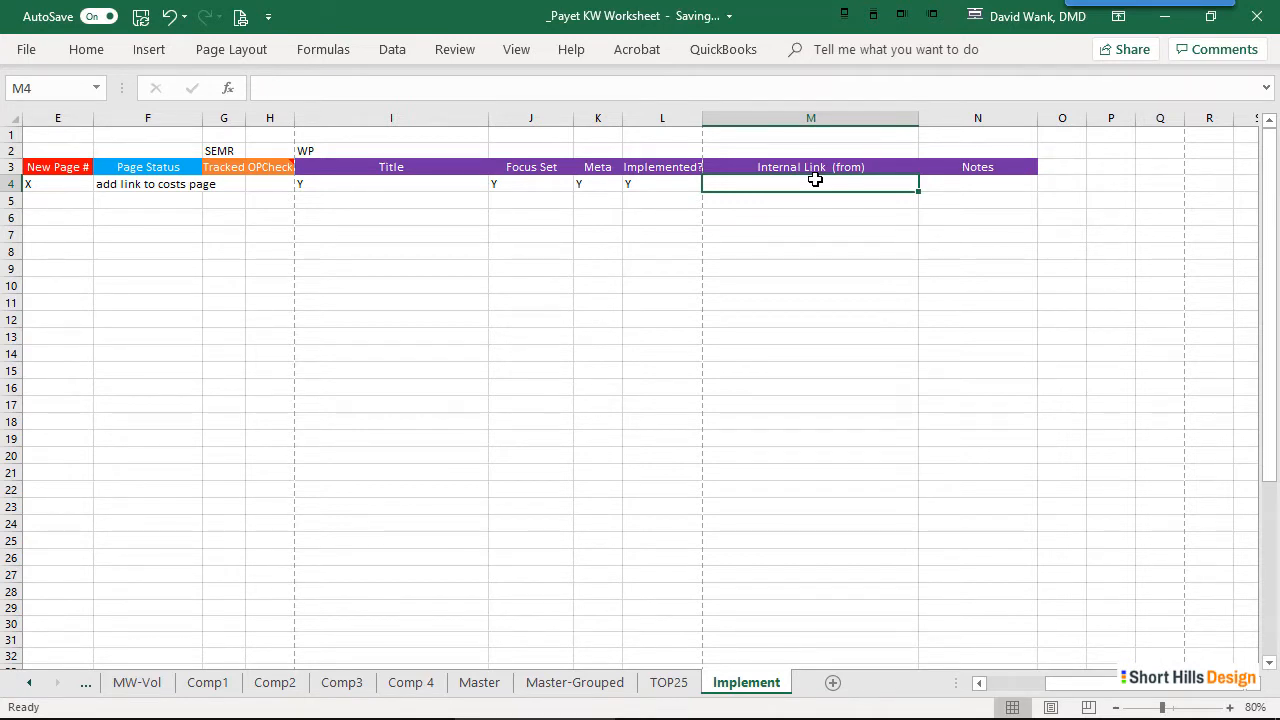
{"action": "key", "text": "Return"}
{"action": "key", "text": "Up"}
{"action": "type", "text": "Y"}
{"action": "key", "text": "Tab"}
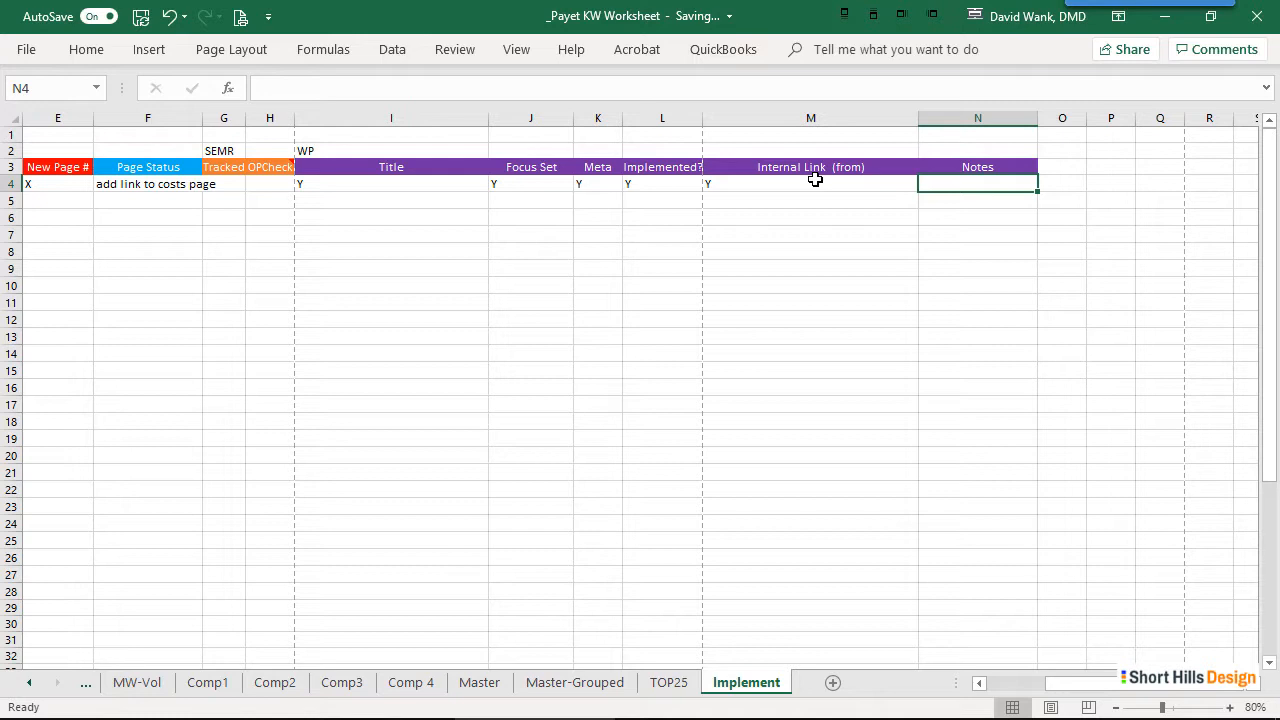
Widen the Page Status and OPCheck columns so their text fits, and select the OPCheck cell in row 4
{"action": "key", "text": "Left"}
{"action": "key", "text": "Left"}
{"action": "key", "text": "Left"}
{"action": "key", "text": "Left"}
{"action": "key", "text": "Left"}
{"action": "key", "text": "Left"}
{"action": "key", "text": "Left"}
{"action": "key", "text": "Left"}
{"action": "key", "text": "Left"}
{"action": "key", "text": "Left"}
{"action": "key", "text": "Left"}
{"action": "key", "text": "Left"}
{"action": "key", "text": "Left"}
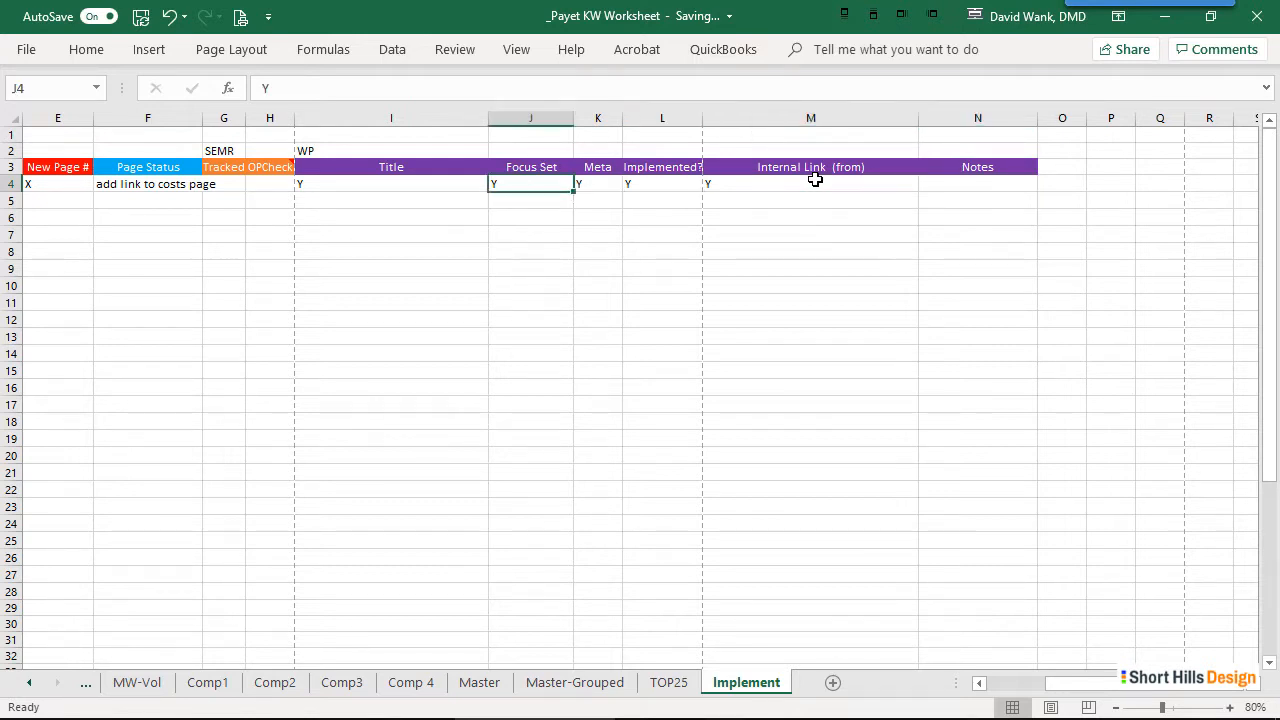
{"action": "key", "text": "Right"}
{"action": "key", "text": "Right"}
{"action": "key", "text": "Right"}
{"action": "key", "text": "Right"}
{"action": "key", "text": "Right"}
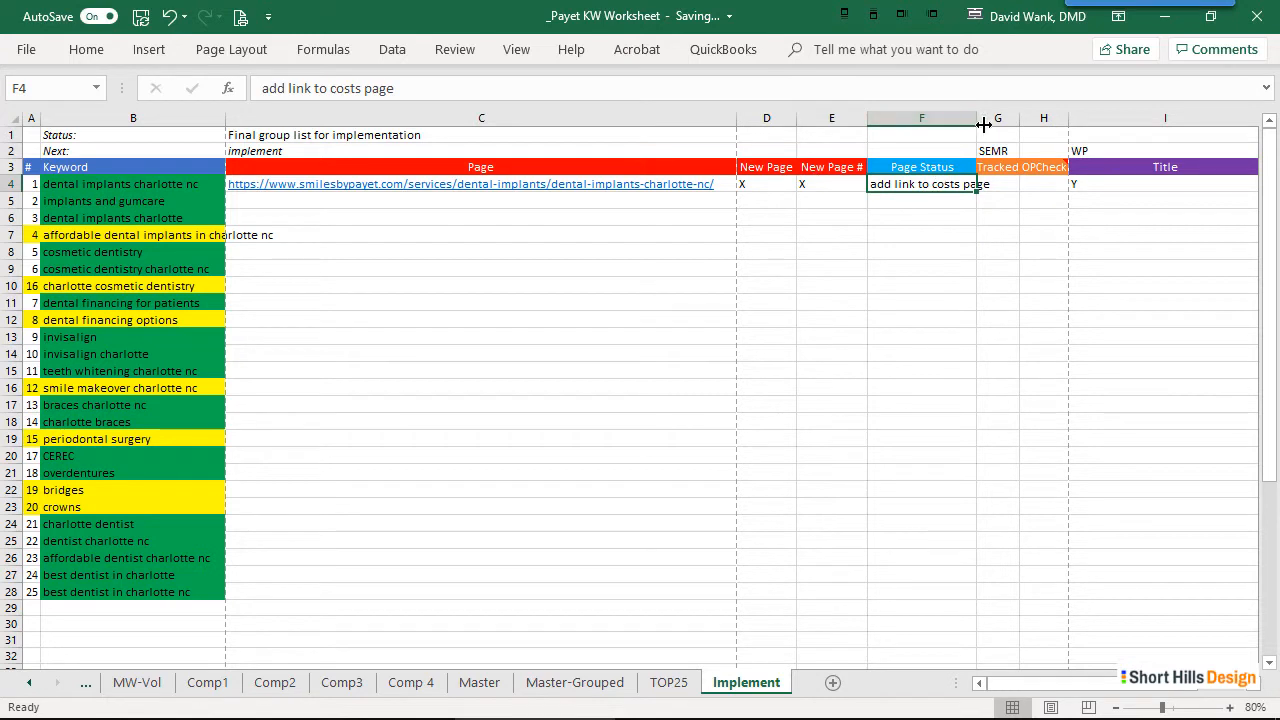
{"action": "left_click_drag", "start_coordinate": [970, 121], "coordinate": [997, 120]}
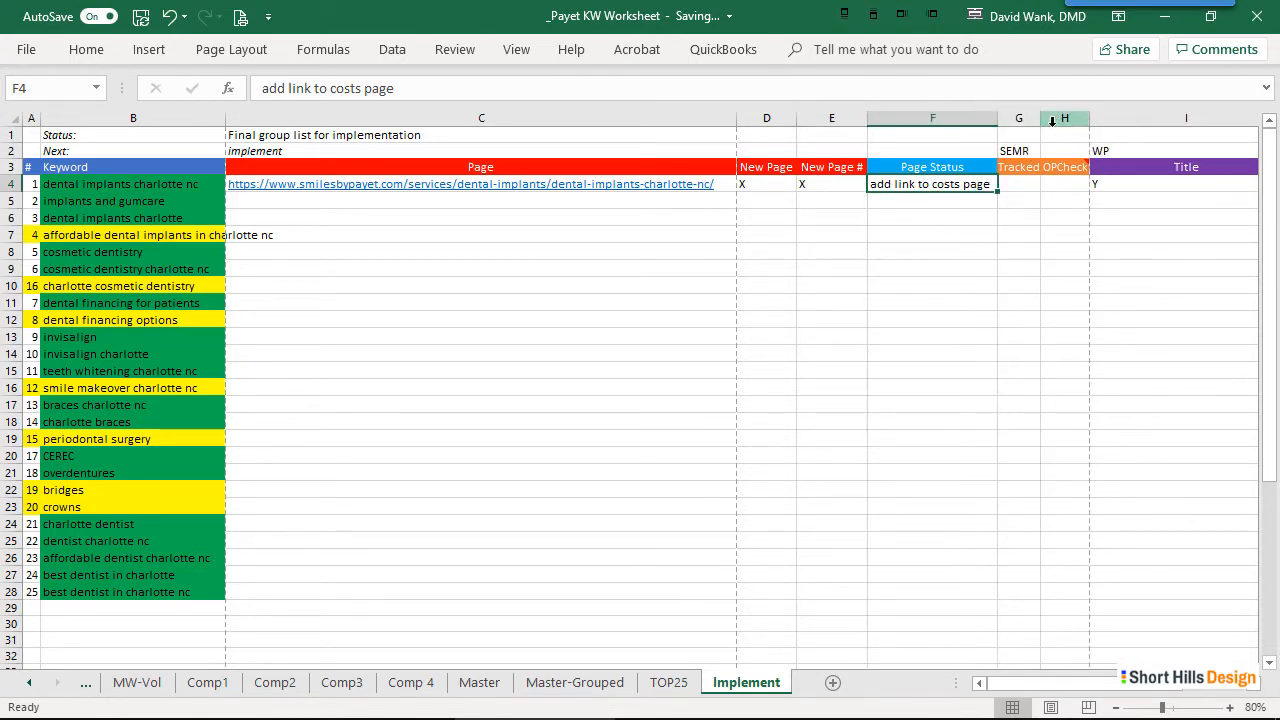
{"action": "left_click_drag", "start_coordinate": [1040, 121], "coordinate": [1156, 118]}
{"action": "left_click", "coordinate": [1093, 168]}
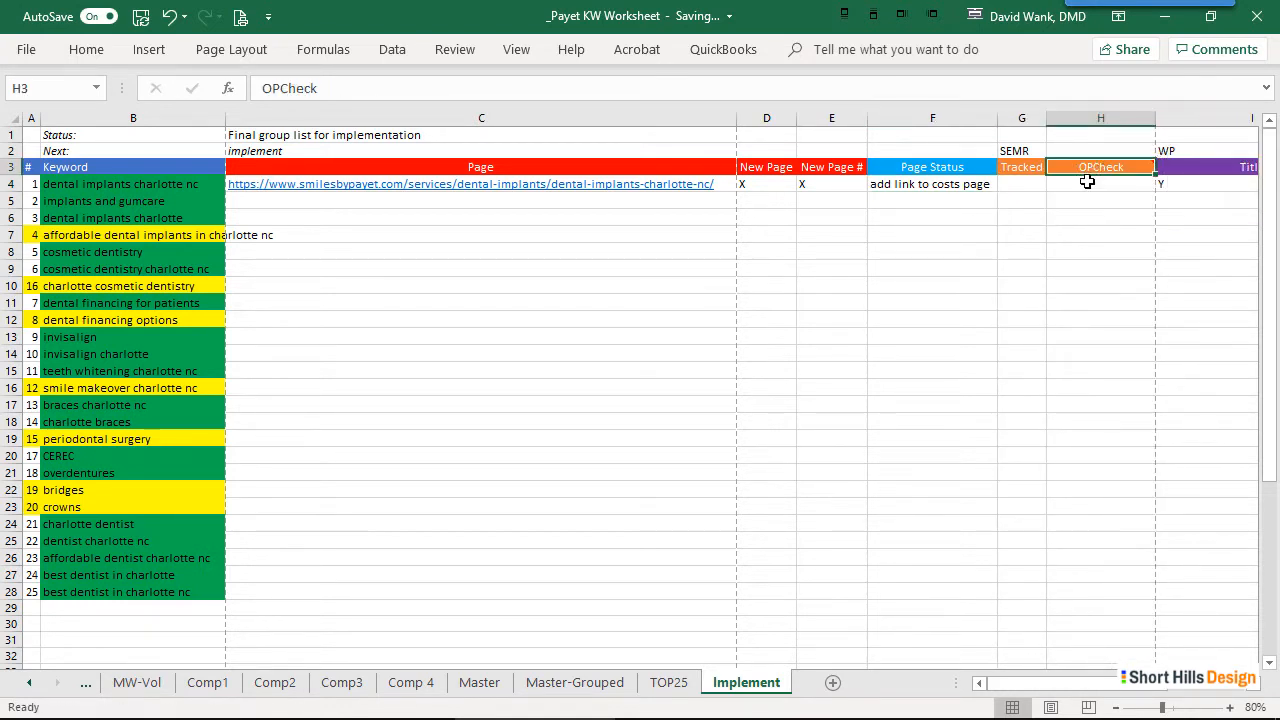
{"action": "left_click", "coordinate": [1087, 180]}
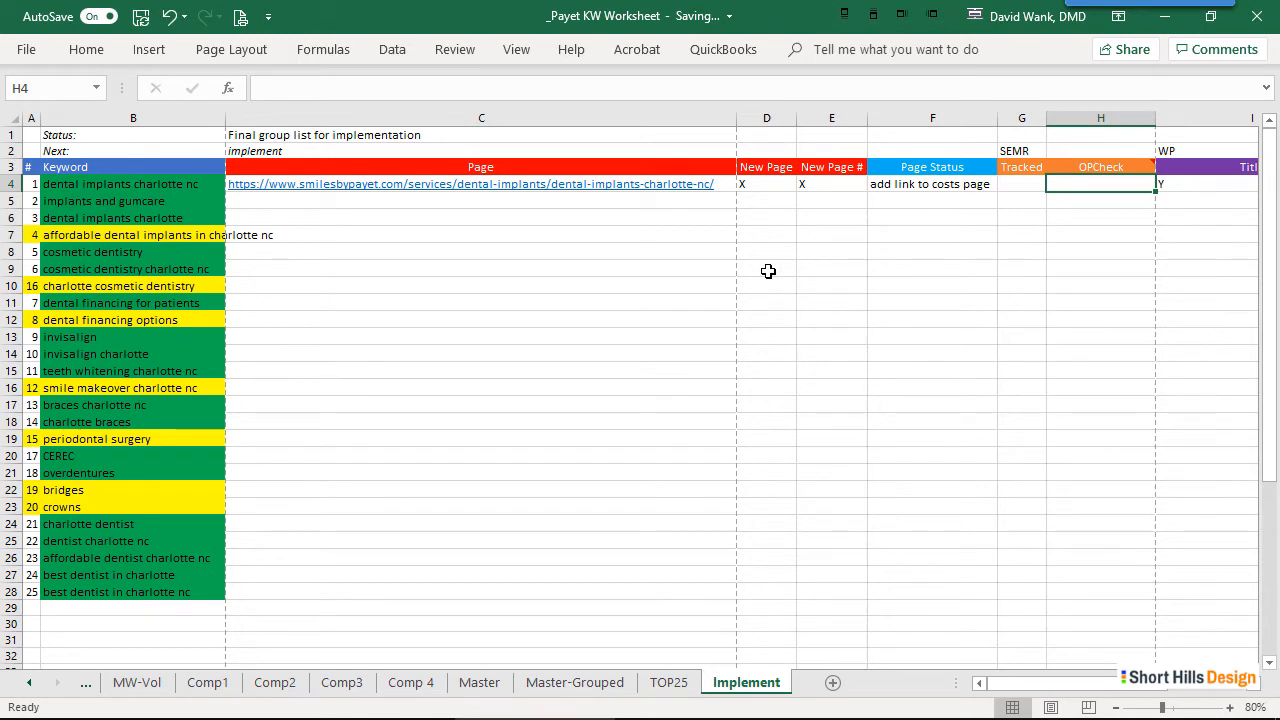
Switch to SEMrush Position Tracking in the browser and examine the tracked keywords in the rankings overview
{"action": "key", "text": "alt+Tab"}
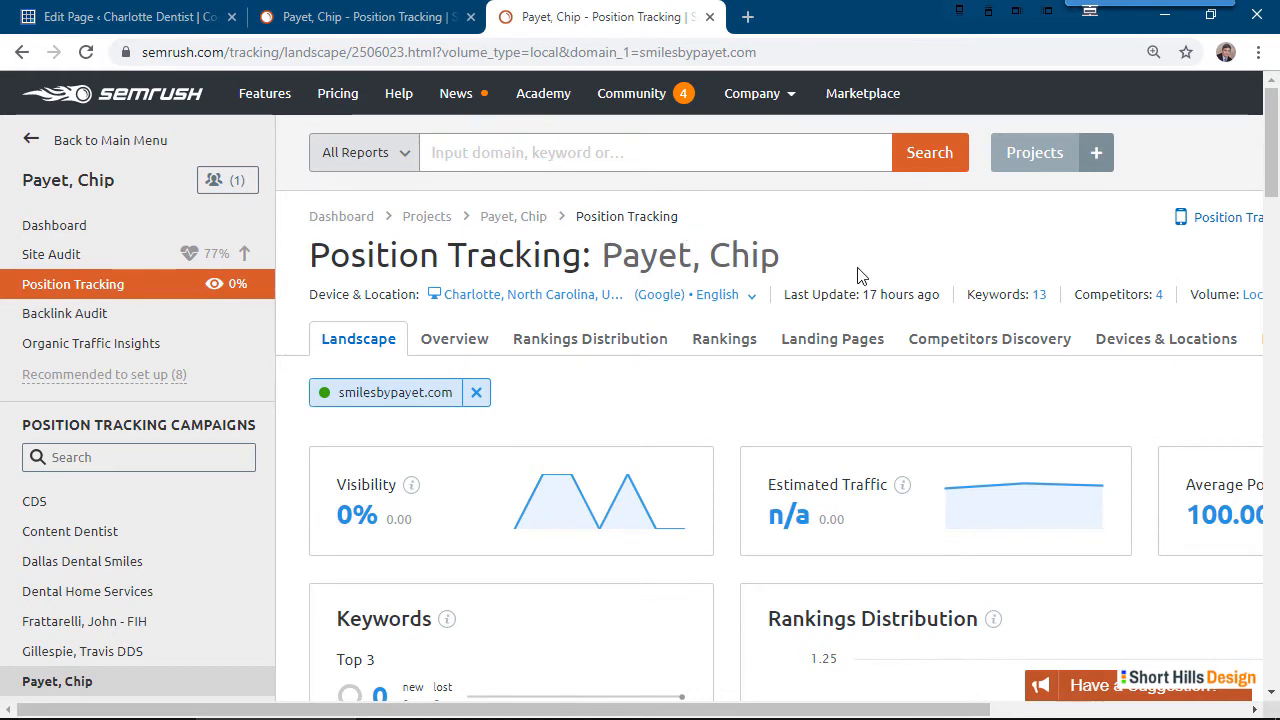
{"action": "left_click", "coordinate": [755, 358]}
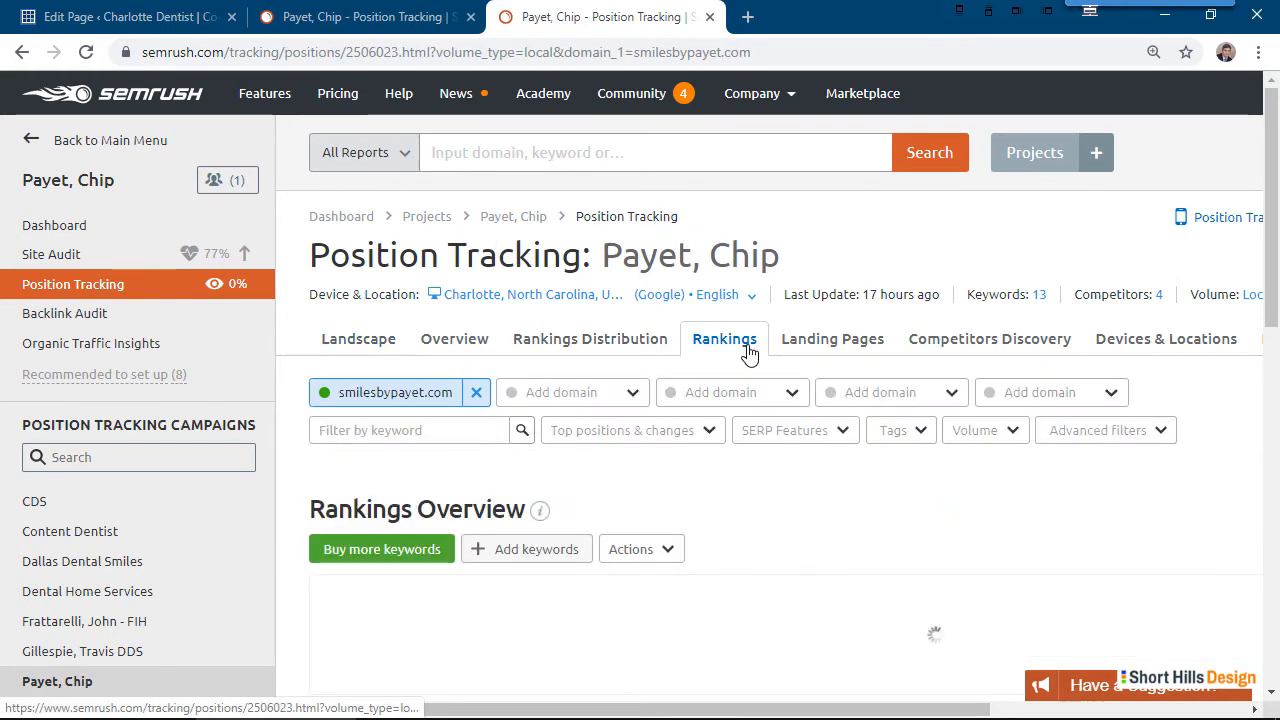
{"action": "scroll", "coordinate": [758, 360], "scroll_direction": "down", "scroll_amount": 7}
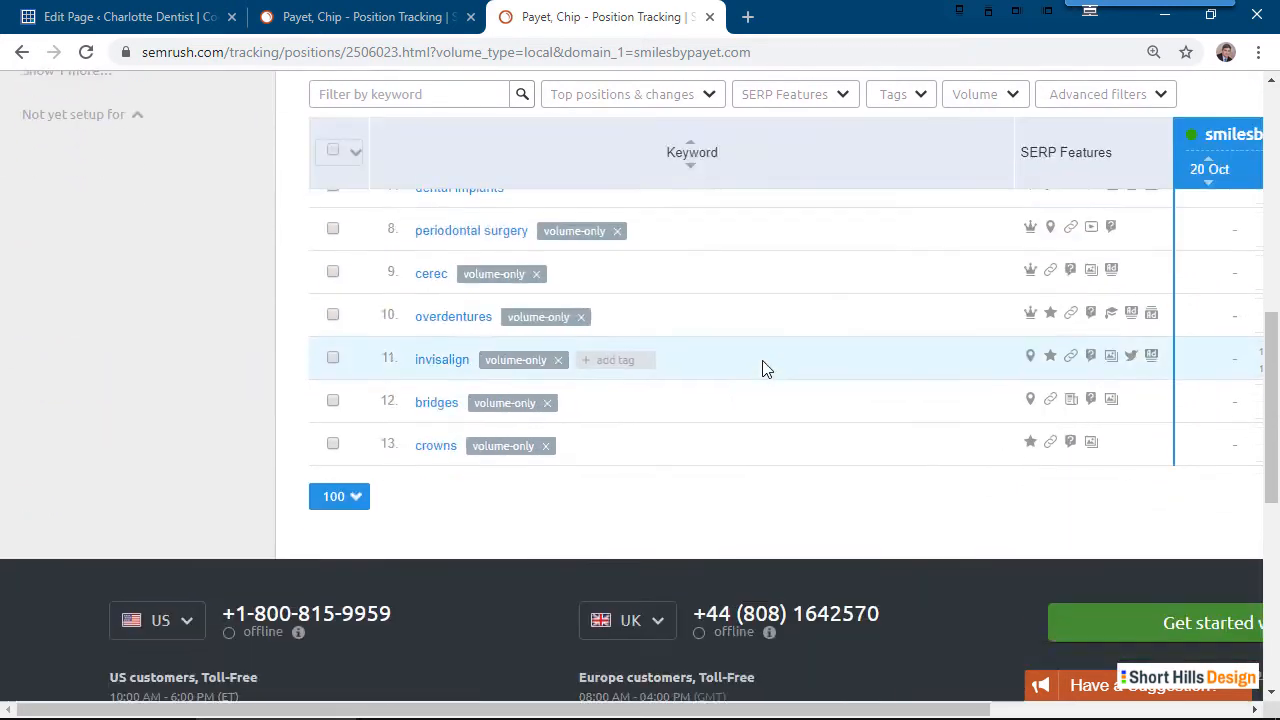
{"action": "scroll", "coordinate": [760, 366], "scroll_direction": "up", "scroll_amount": 3}
{"action": "scroll", "coordinate": [762, 369], "scroll_direction": "up", "scroll_amount": 4}
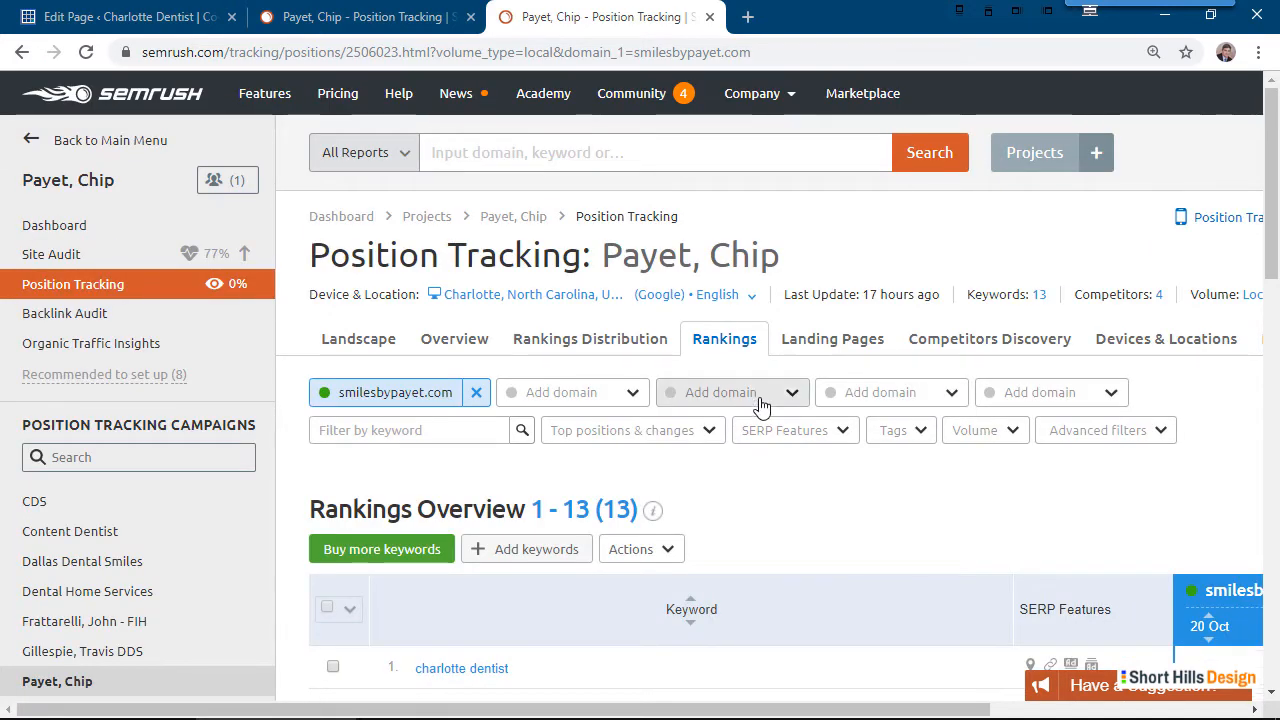
Open the form for adding keywords in the rankings overview and check its keyword and tag format
{"action": "left_click", "coordinate": [500, 549]}
{"action": "scroll", "coordinate": [512, 512], "scroll_direction": "down", "scroll_amount": 2}
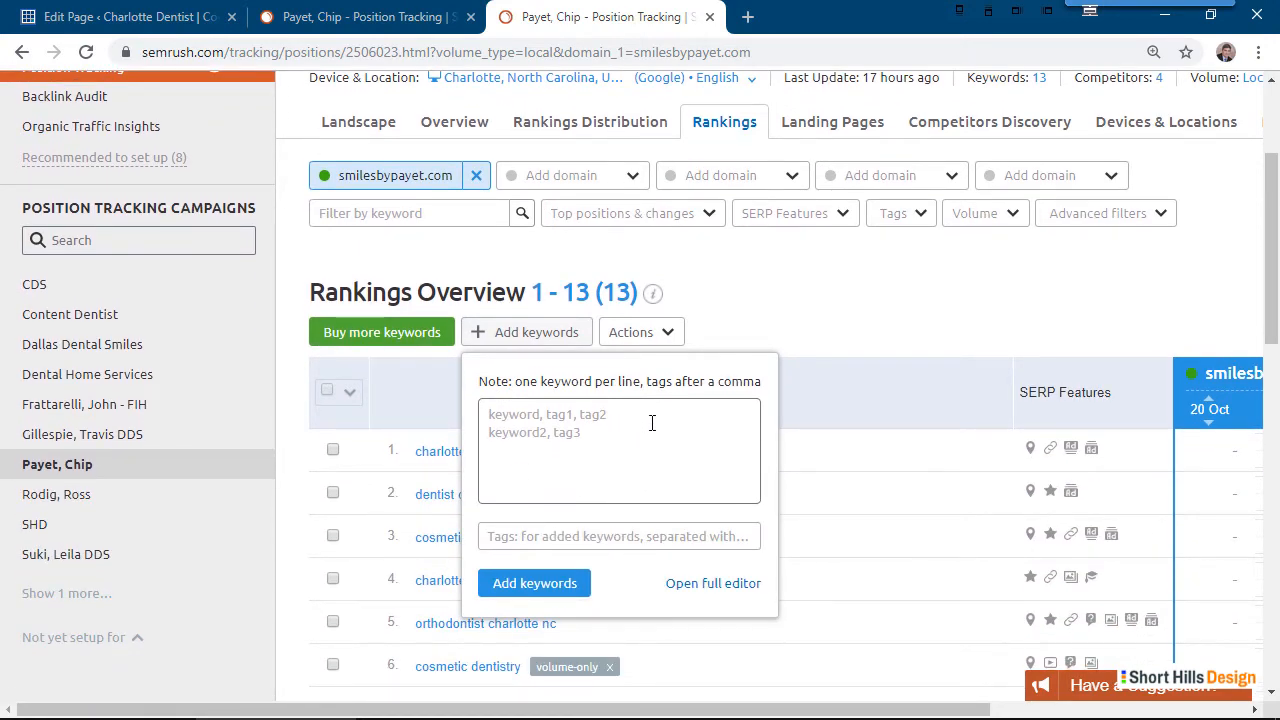
{"action": "left_click", "coordinate": [170, 30]}
{"action": "left_click", "coordinate": [328, 22]}
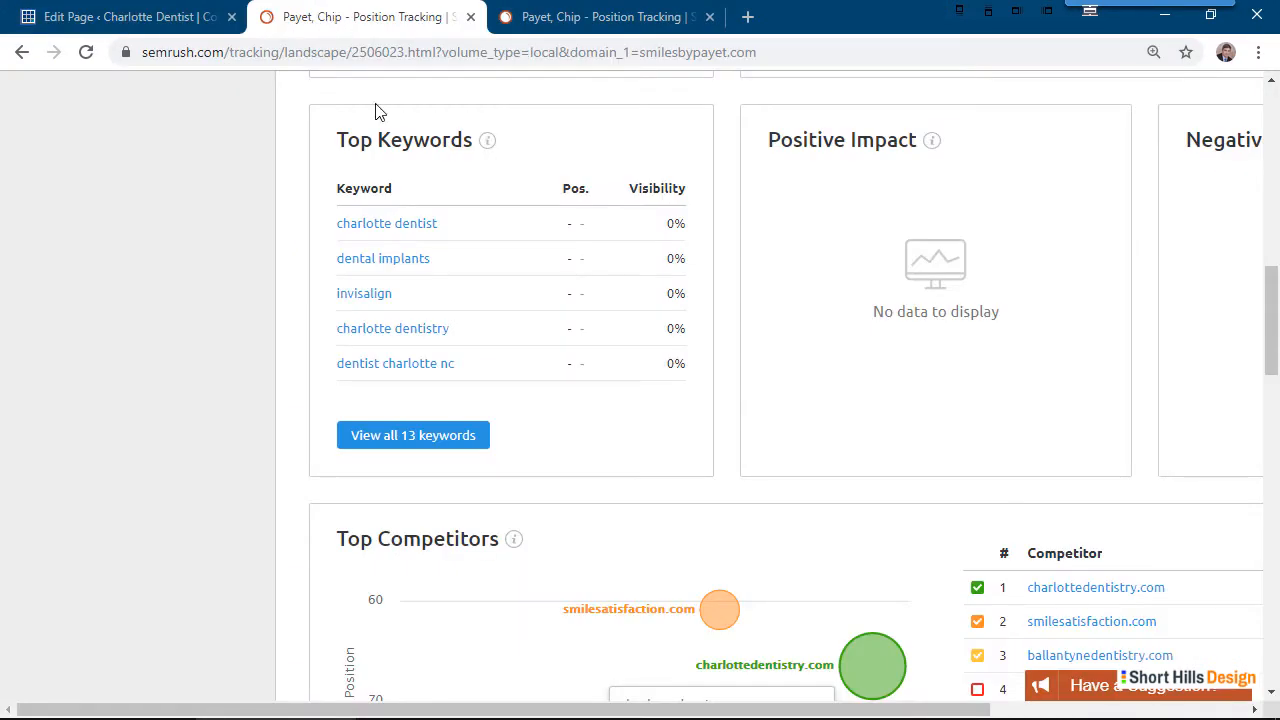
Switch to the keyword worksheet in Excel and copy the keywords in B6:B30 of the TOP25 sheet
{"action": "key", "text": "alt+Tab"}
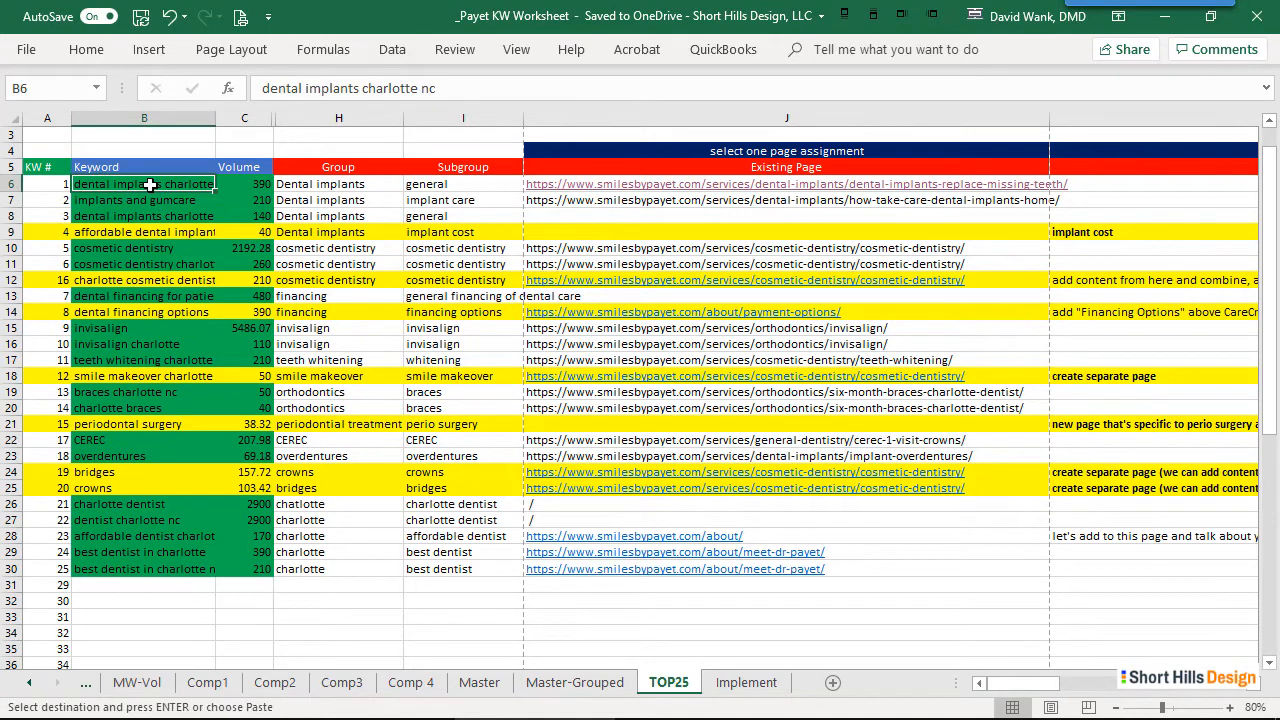
{"action": "left_click_drag", "start_coordinate": [145, 184], "coordinate": [140, 536]}
{"action": "left_click", "coordinate": [244, 472]}
{"action": "left_click", "coordinate": [150, 190], "text": "shift"}
{"action": "key", "text": "ctrl+c"}
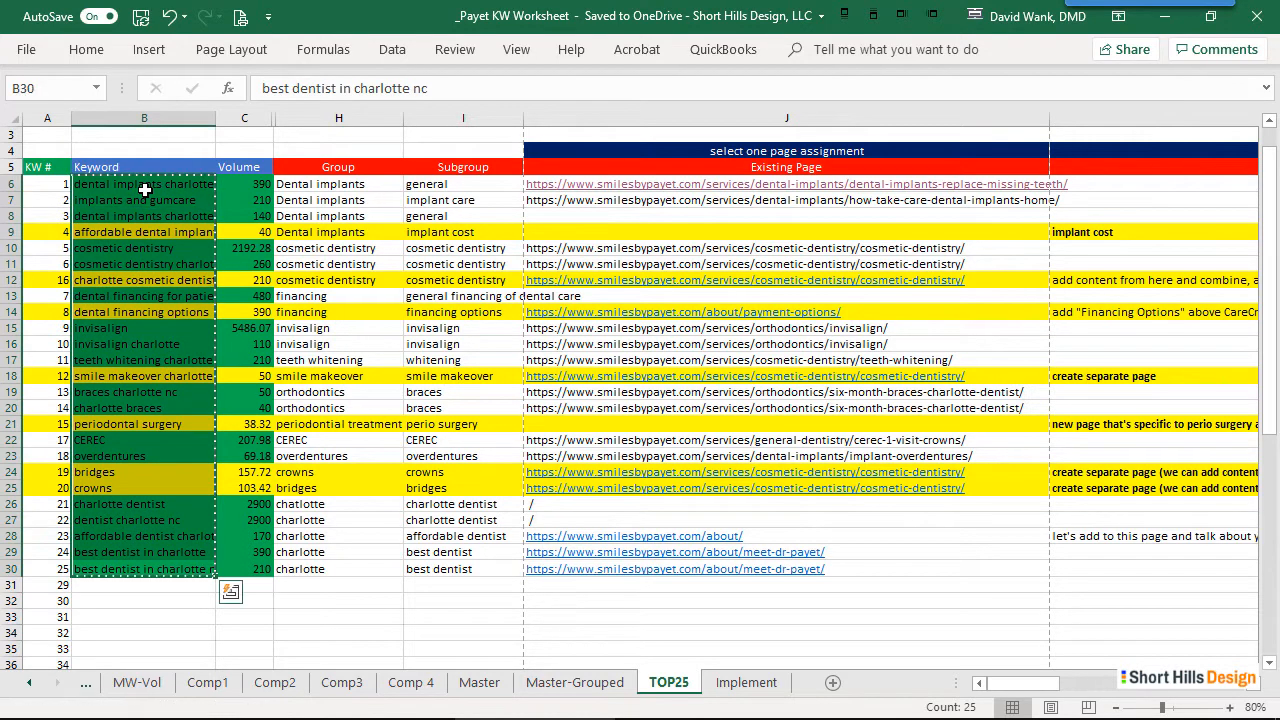
Paste the copied keywords into a new sheet starting at E3 and fit column E to their width
{"action": "left_click", "coordinate": [840, 682]}
{"action": "left_click", "coordinate": [316, 179]}
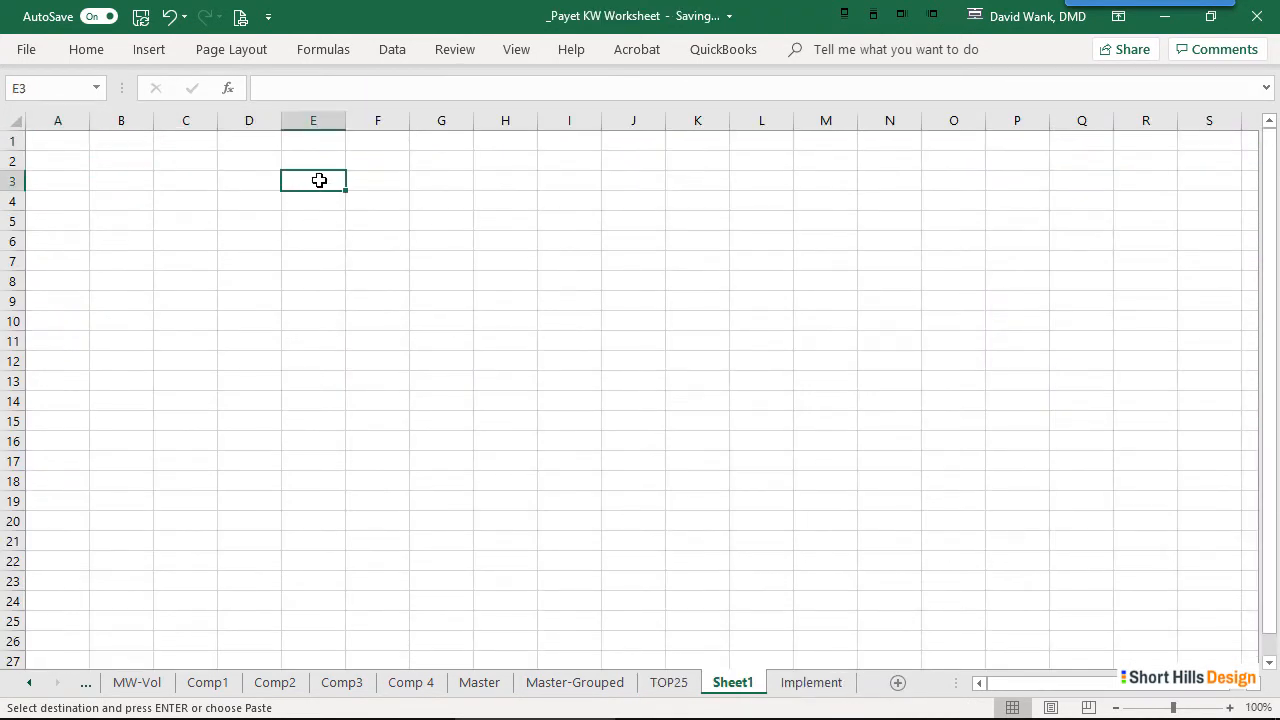
{"action": "key", "text": "ctrl+v"}
{"action": "double_click", "coordinate": [344, 120]}
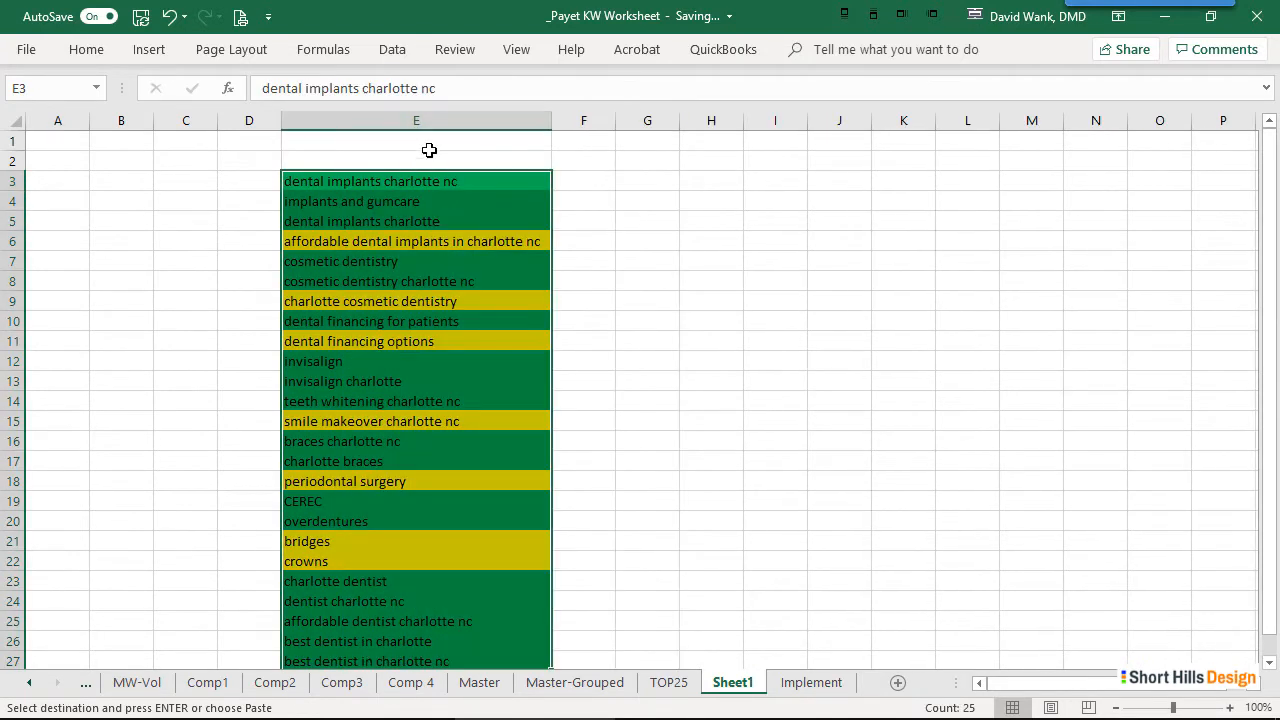
Enter kws in F3 and copy it down column F beside every keyword through row 27
{"action": "left_click", "coordinate": [591, 178]}
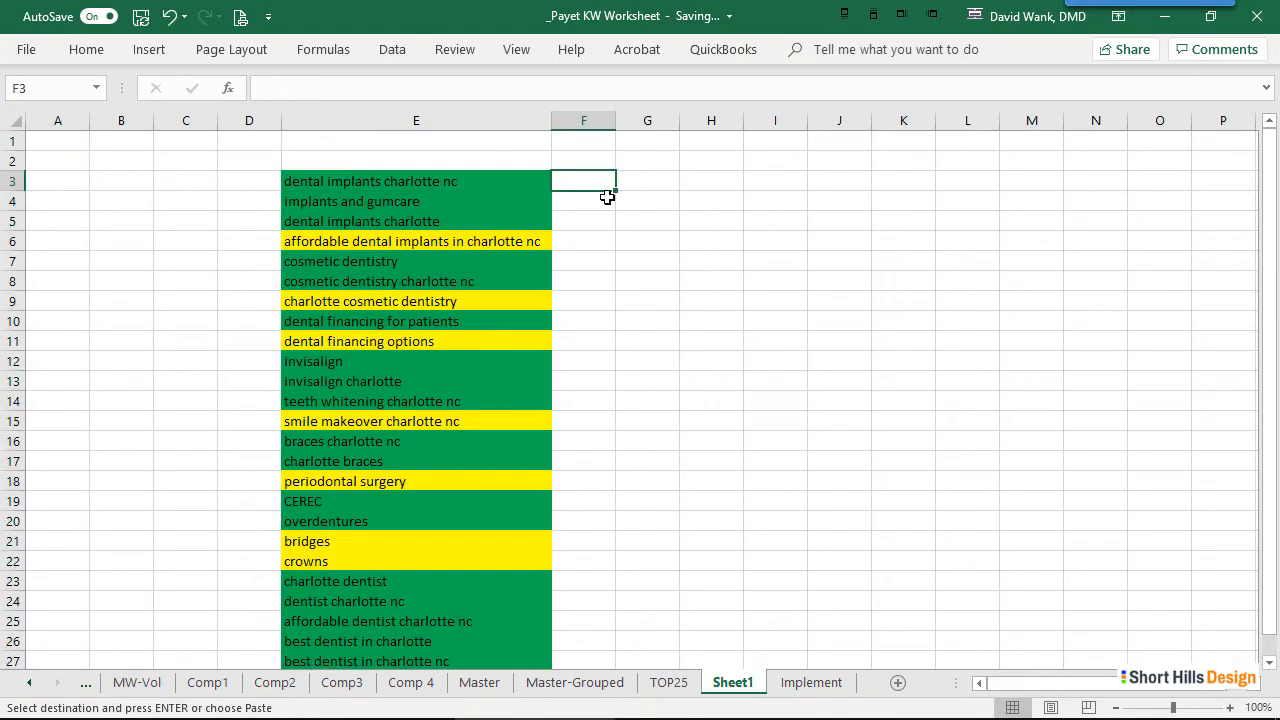
{"action": "type", "text": "kws"}
{"action": "key", "text": "Return"}
{"action": "key", "text": "Up"}
{"action": "key", "text": "ctrl+c"}
{"action": "left_click_drag", "start_coordinate": [607, 197], "coordinate": [590, 542]}
{"action": "key", "text": "ctrl+v"}
{"action": "scroll", "coordinate": [720, 480], "scroll_direction": "up", "scroll_amount": 2}
{"action": "left_click", "coordinate": [871, 516]}
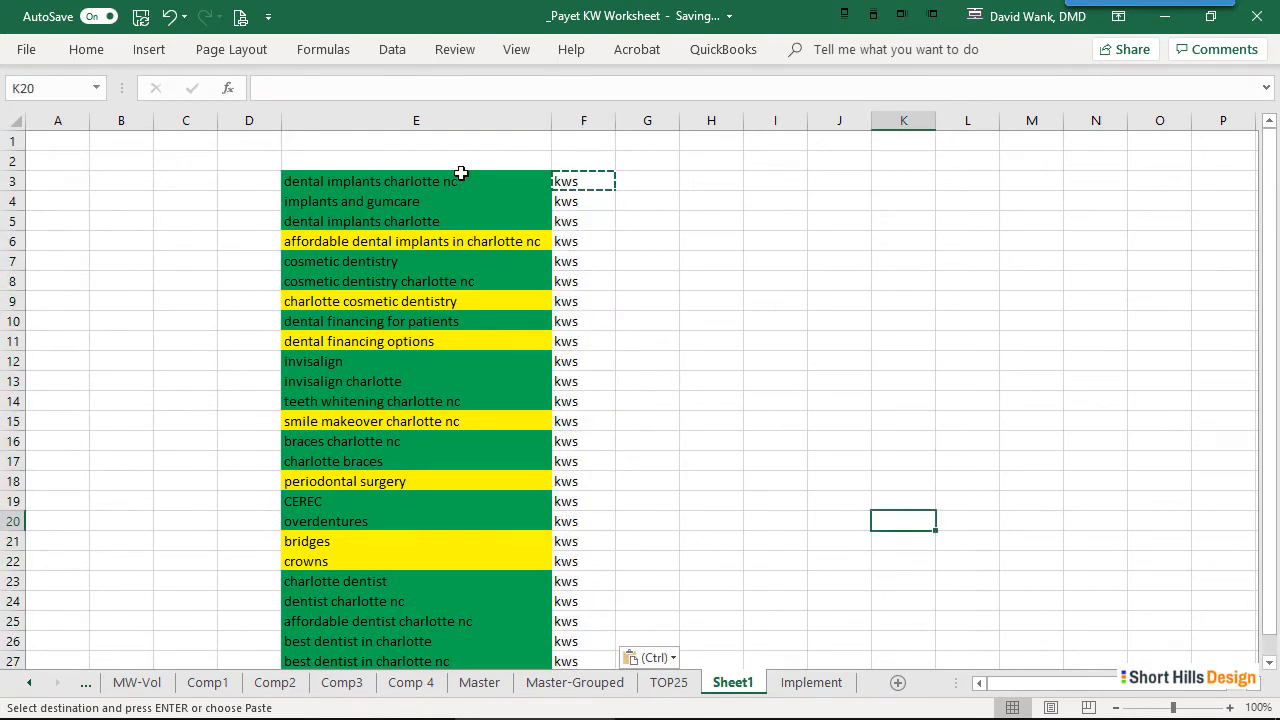
{"action": "left_click_drag", "start_coordinate": [460, 181], "coordinate": [610, 482]}
{"action": "left_click", "coordinate": [802, 423]}
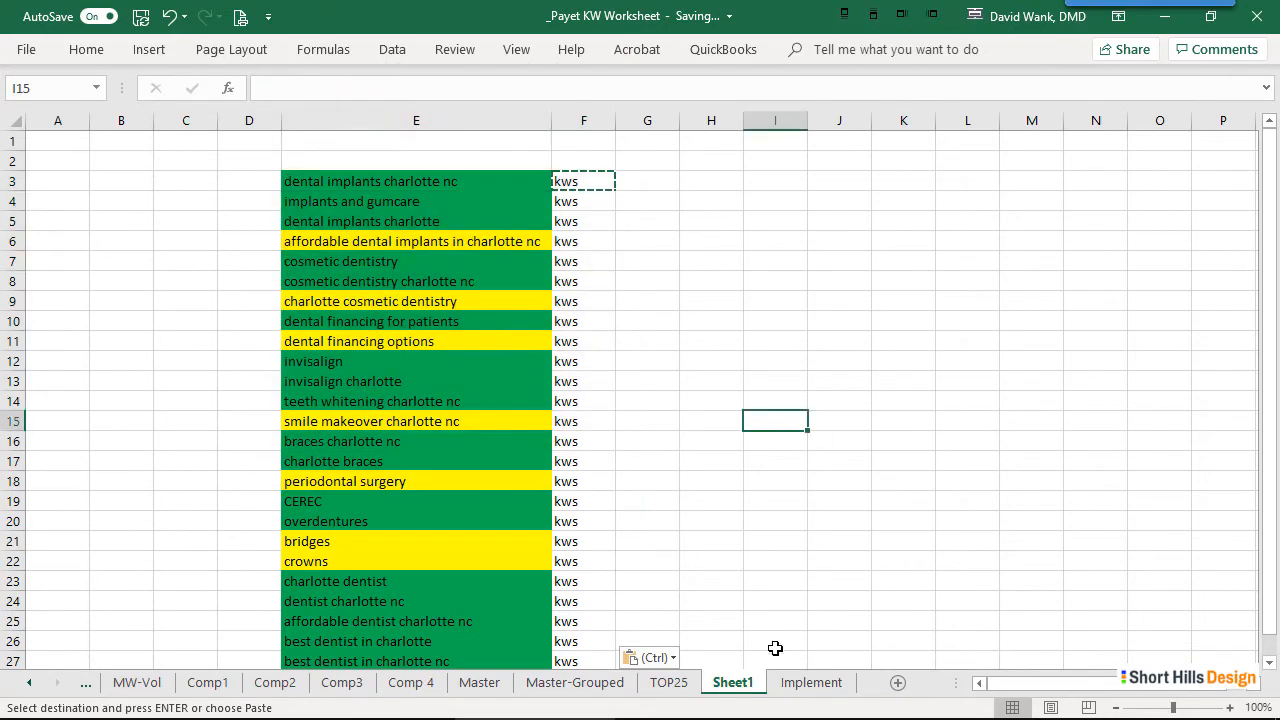
Switch to SEMrush in the browser and check the open keyword entry form on the rankings page
{"action": "key", "text": "alt+Tab"}
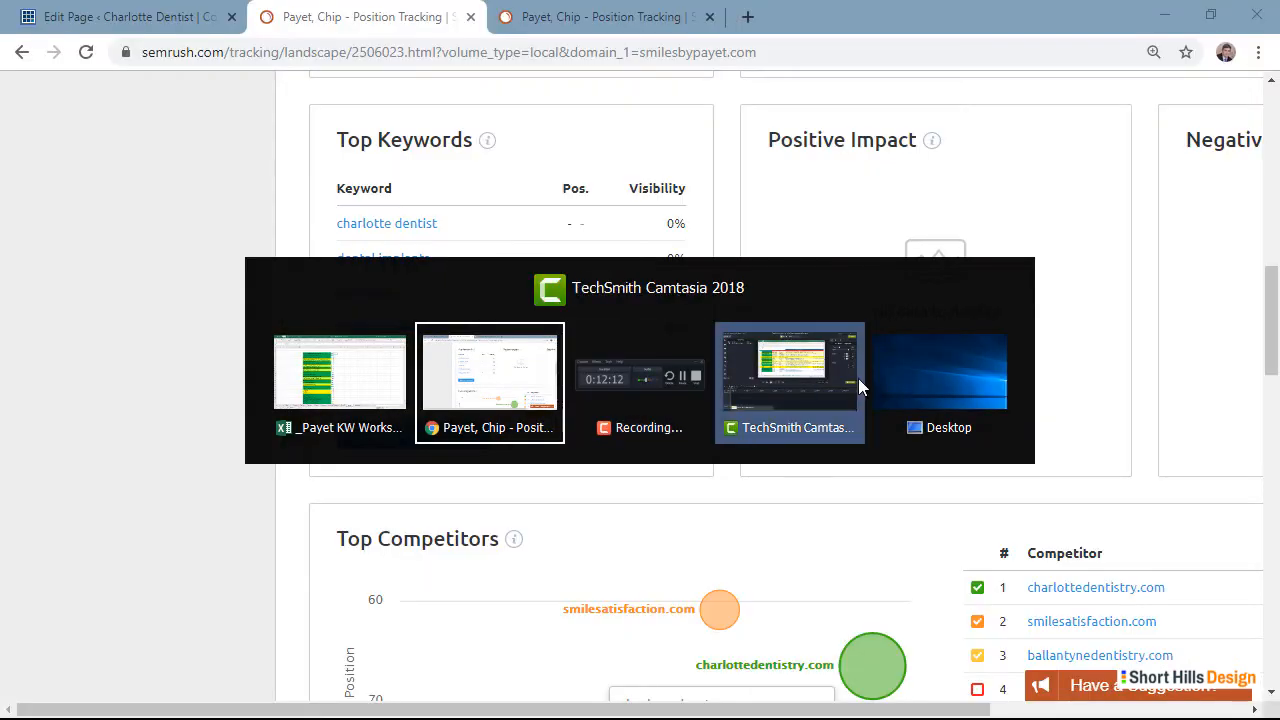
{"action": "left_click", "coordinate": [556, 421]}
{"action": "left_click", "coordinate": [305, 22]}
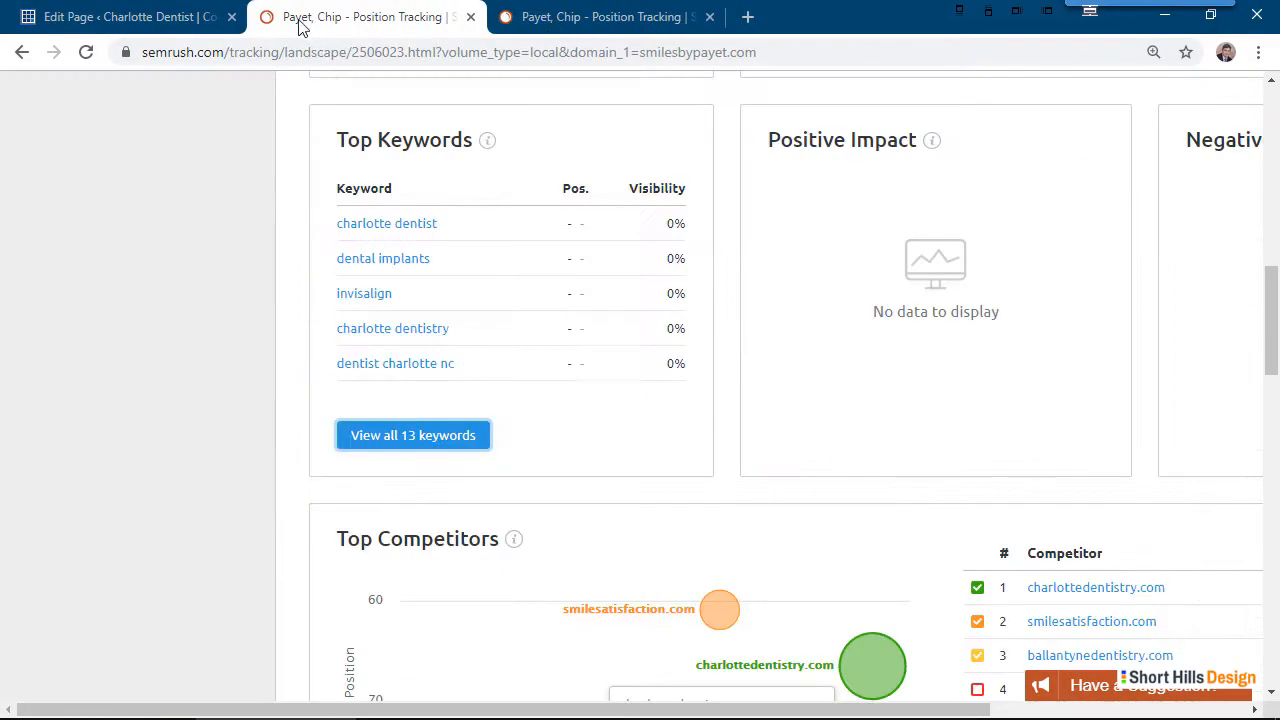
{"action": "left_click", "coordinate": [170, 27]}
{"action": "left_click", "coordinate": [330, 17]}
{"action": "left_click", "coordinate": [556, 18]}
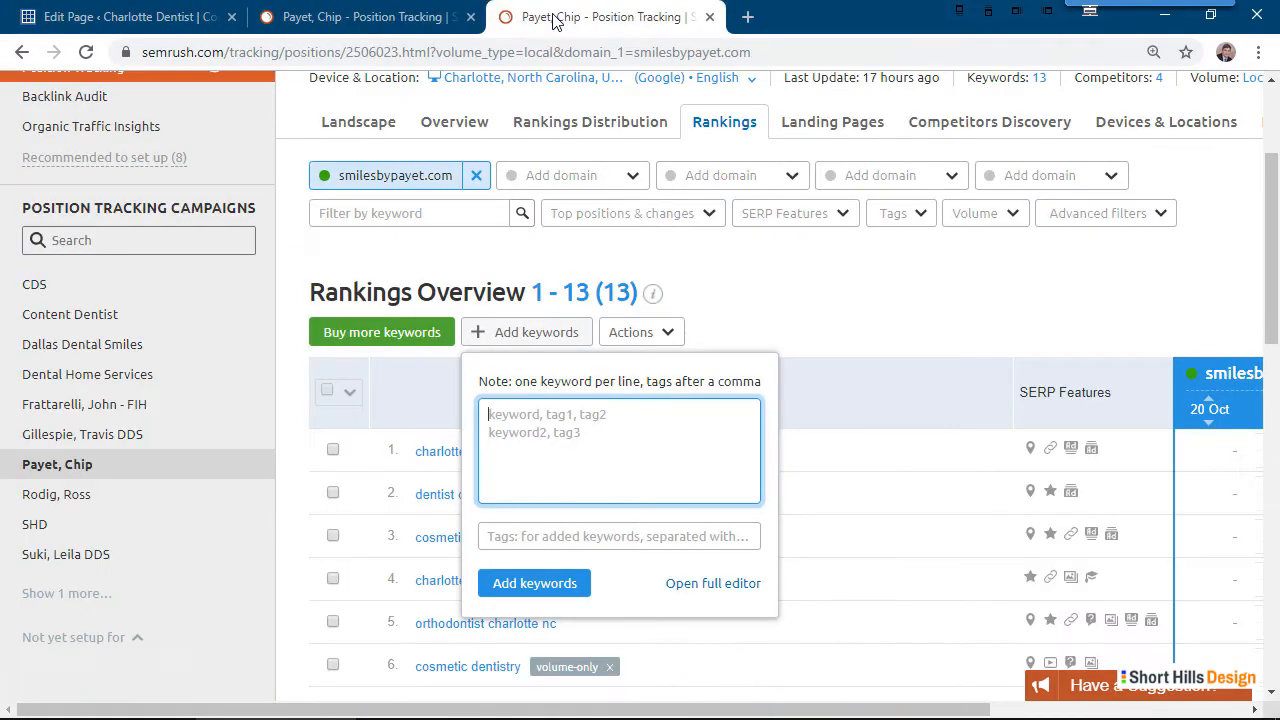
Switch back to Excel, copy the keywords with their kws tags from E3:F27, and return to the TOP25 sheet
{"action": "key", "text": "alt+Tab"}
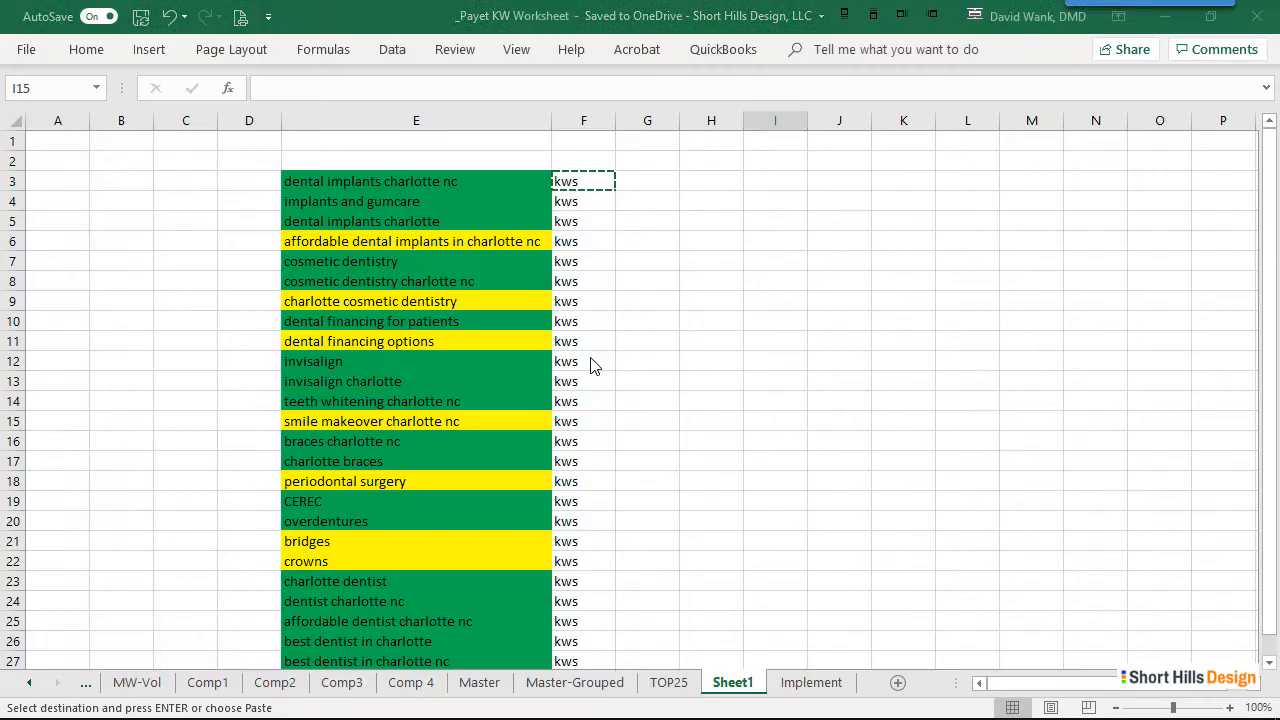
{"action": "left_click_drag", "start_coordinate": [437, 184], "coordinate": [574, 620]}
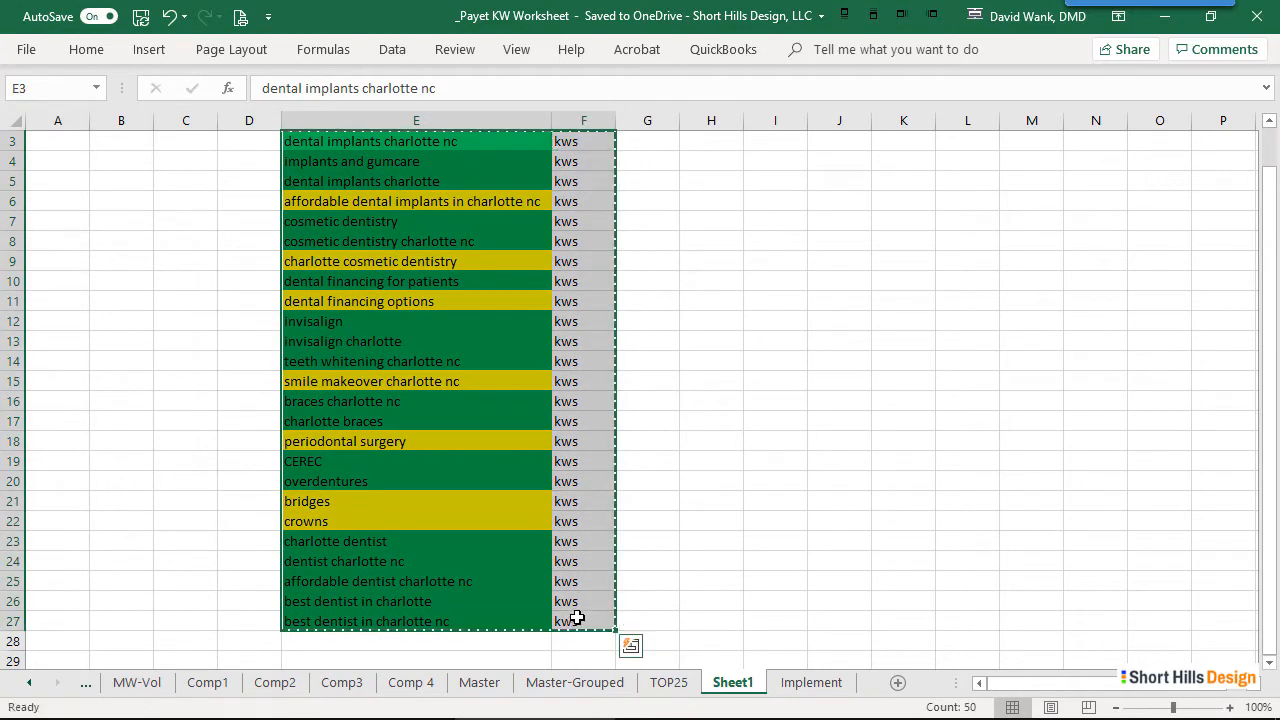
{"action": "key", "text": "ctrl+c"}
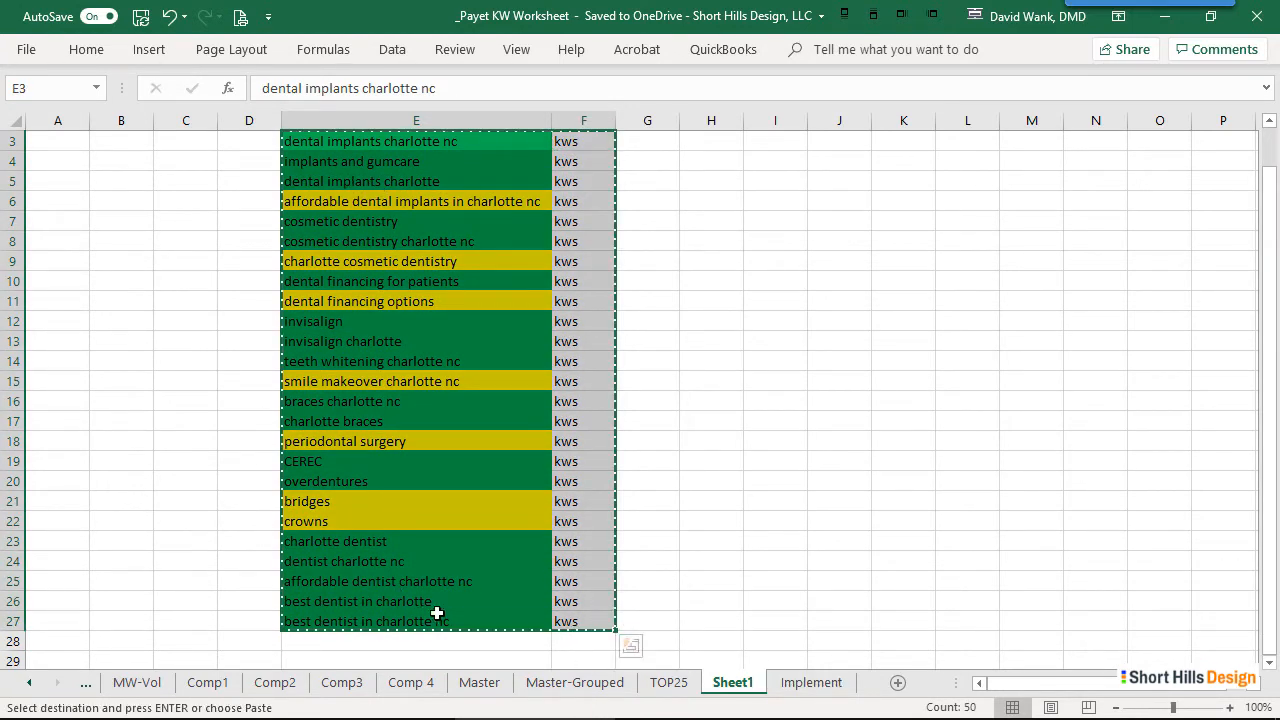
{"action": "left_click", "coordinate": [664, 682]}
Switch to SEMrush in the browser and reopen the form for adding keywords to the rankings overview
{"action": "key", "text": "alt+Tab"}
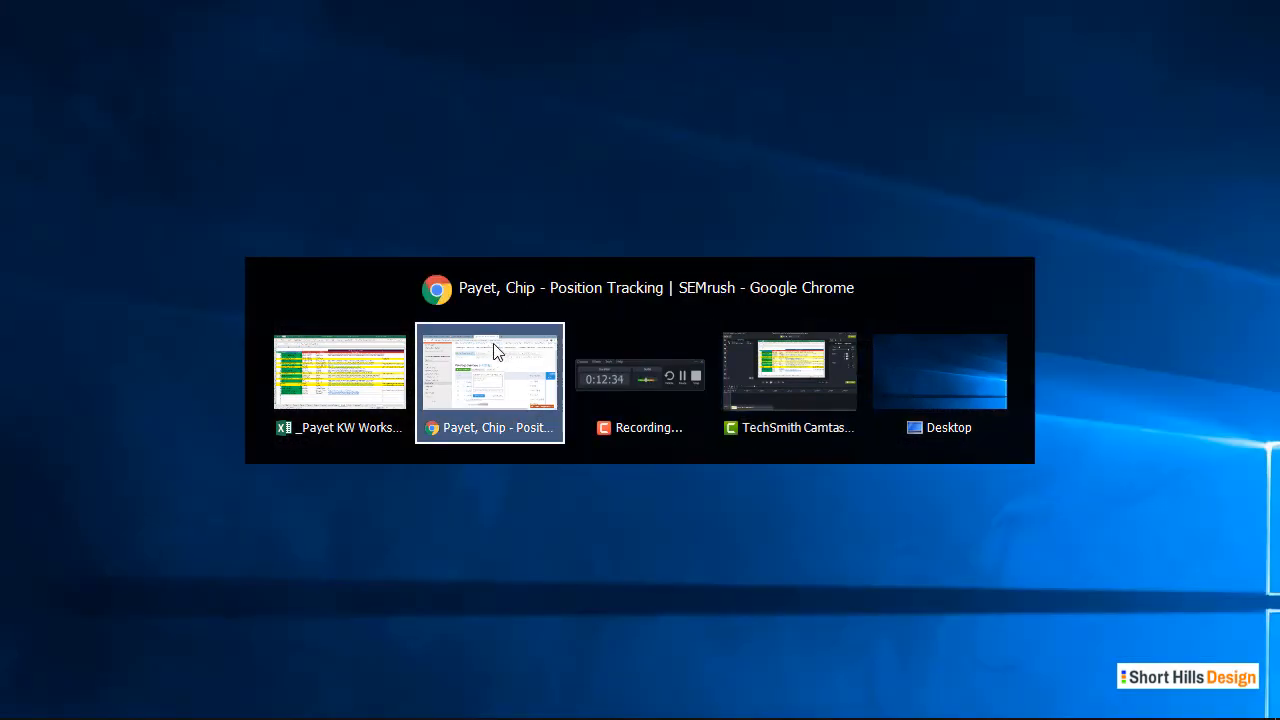
{"action": "left_click", "coordinate": [457, 388]}
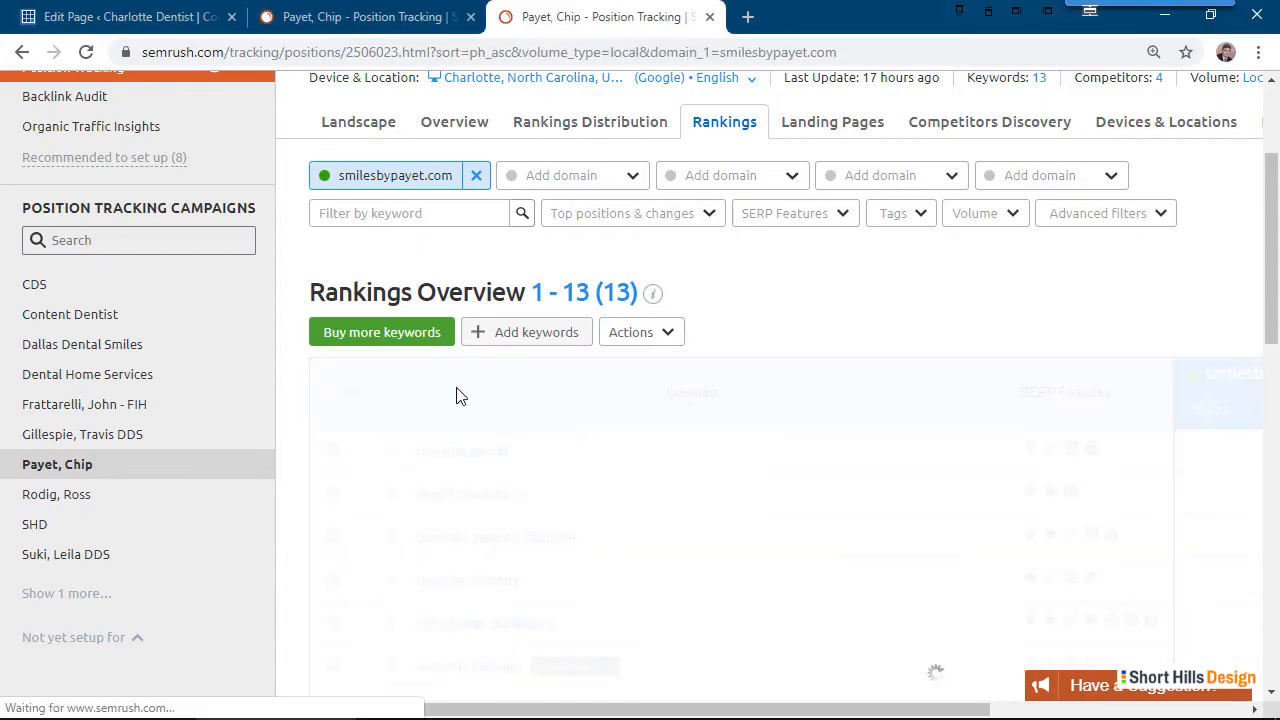
{"action": "left_click", "coordinate": [557, 332]}
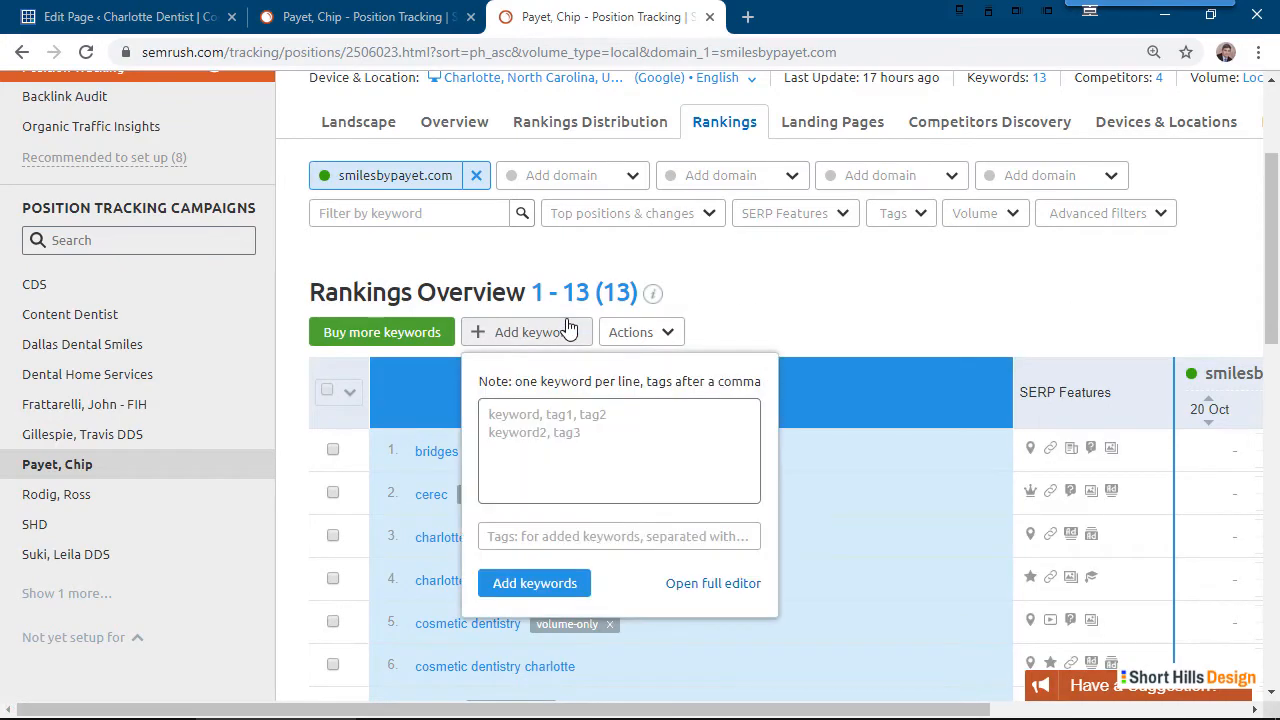
Paste the copied keywords and kws tags into the quick keyword entry form and look through the list
{"action": "left_click", "coordinate": [601, 432]}
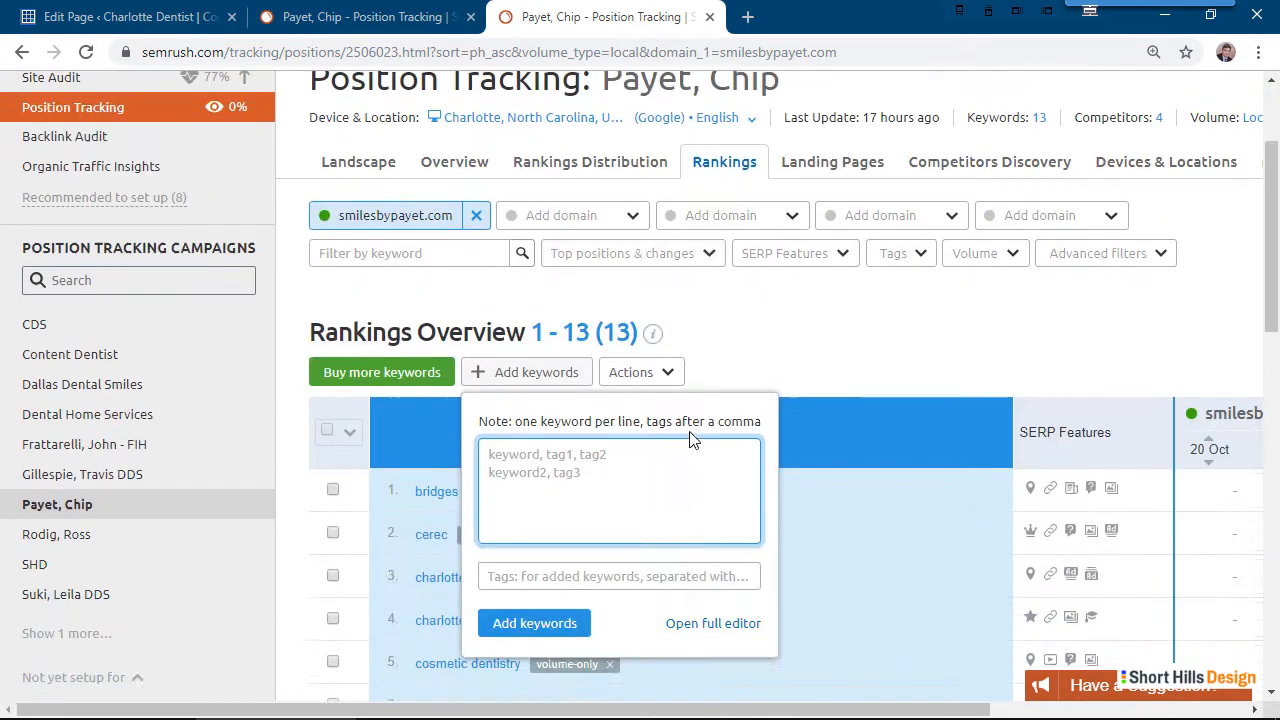
{"action": "scroll", "coordinate": [686, 431], "scroll_direction": "down", "scroll_amount": 2}
{"action": "key", "text": "ctrl+v"}
{"action": "scroll", "coordinate": [691, 437], "scroll_direction": "up", "scroll_amount": 4}
{"action": "scroll", "coordinate": [694, 445], "scroll_direction": "down", "scroll_amount": 2}
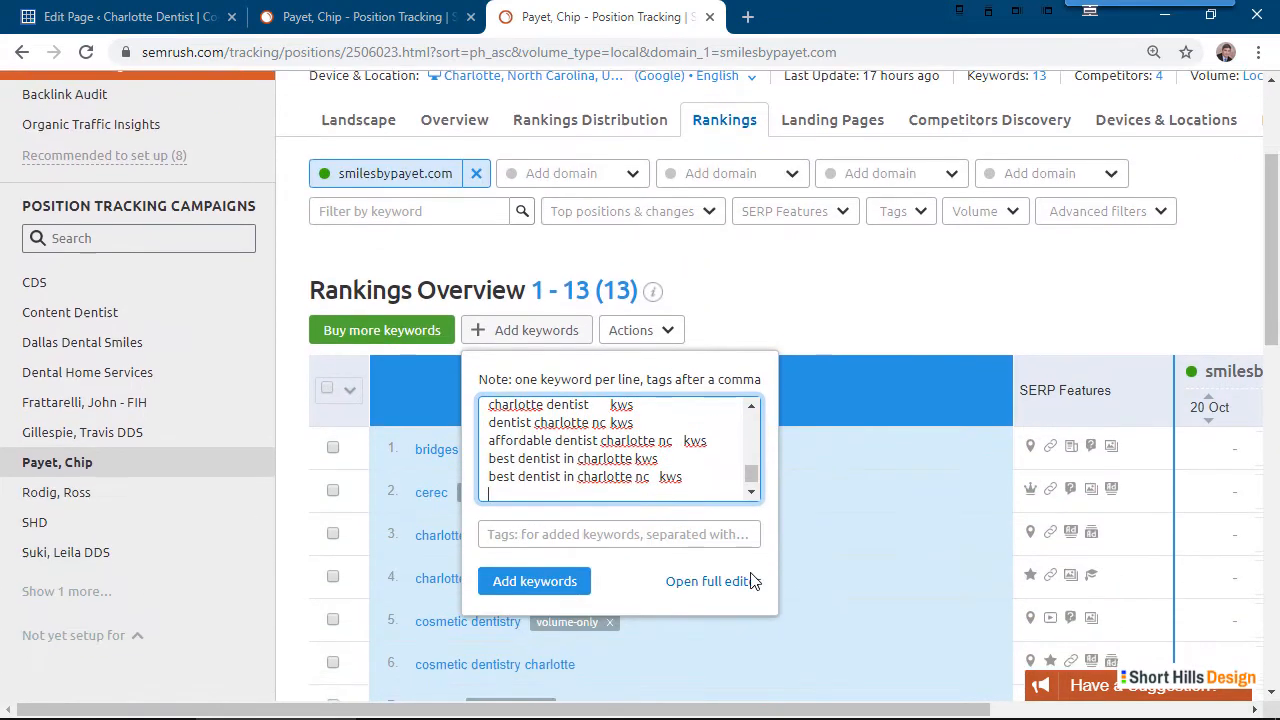
{"action": "scroll", "coordinate": [750, 466], "scroll_direction": "up", "scroll_amount": 1}
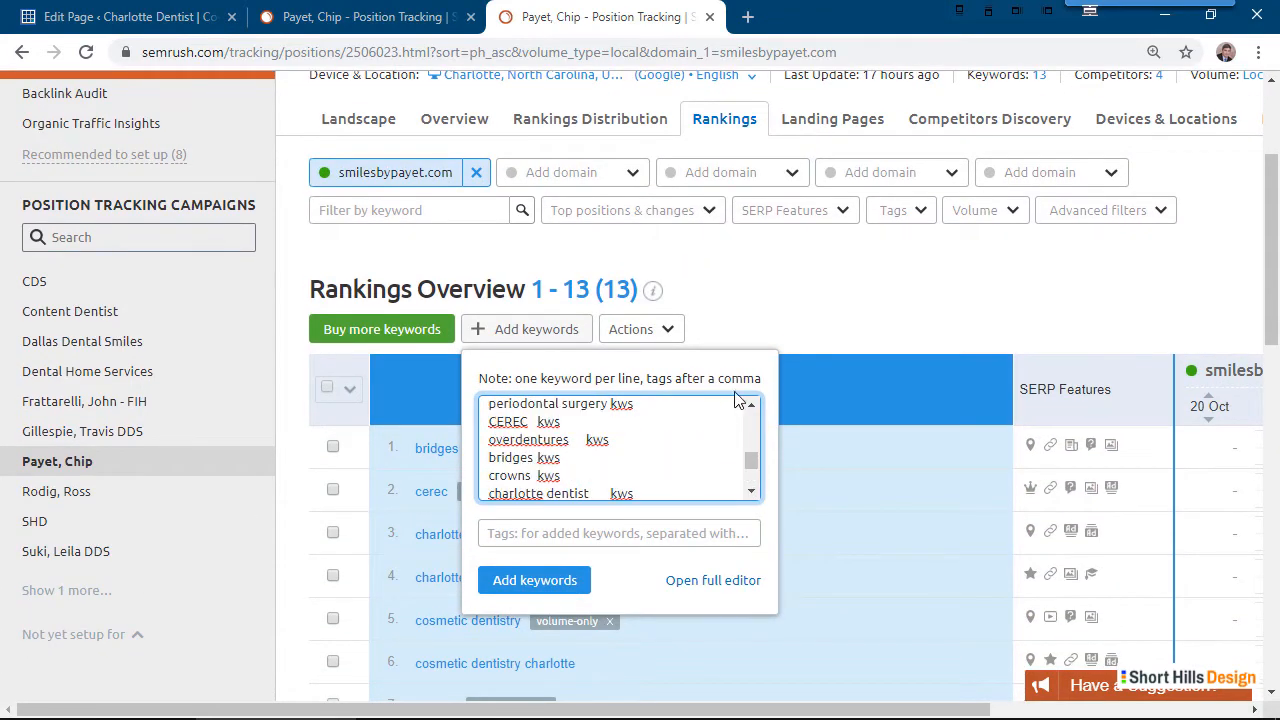
Open the full keyword editor and paste the copied keywords with their kws tags into the Sandbox
{"action": "left_click", "coordinate": [737, 580]}
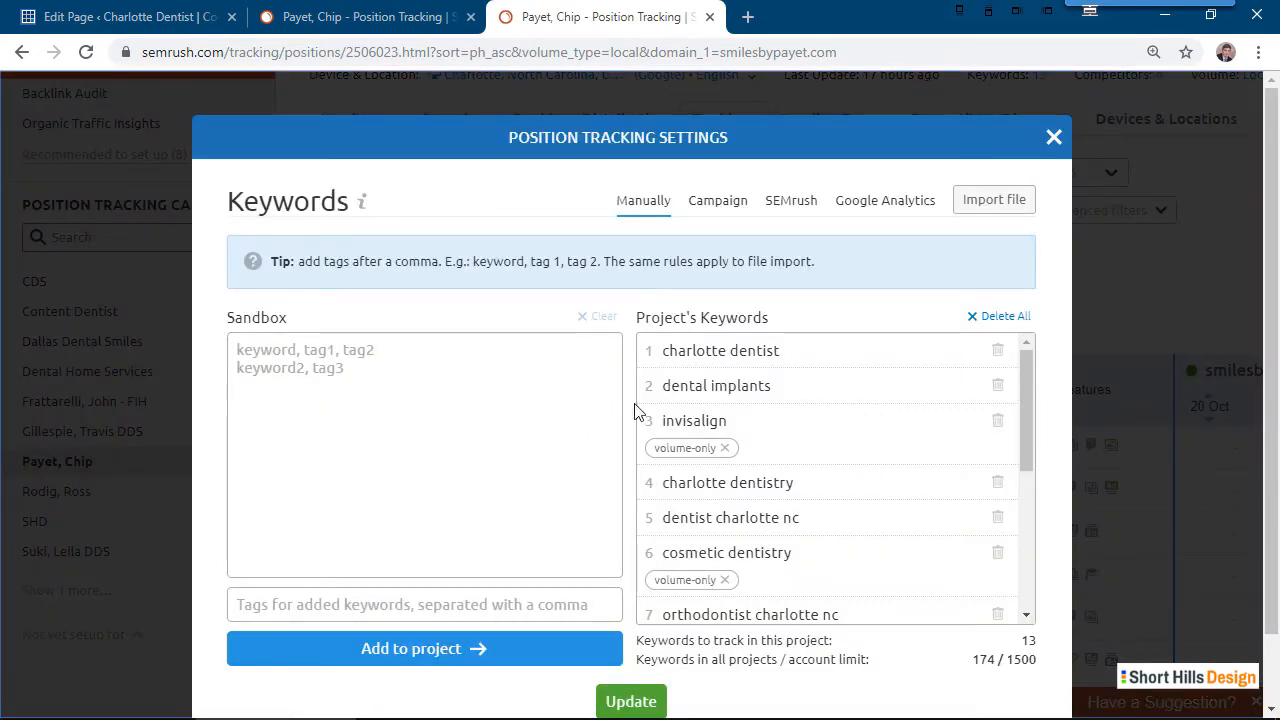
{"action": "left_click", "coordinate": [401, 343]}
{"action": "key", "text": "ctrl+v"}
{"action": "scroll", "coordinate": [471, 400], "scroll_direction": "up", "scroll_amount": 5}
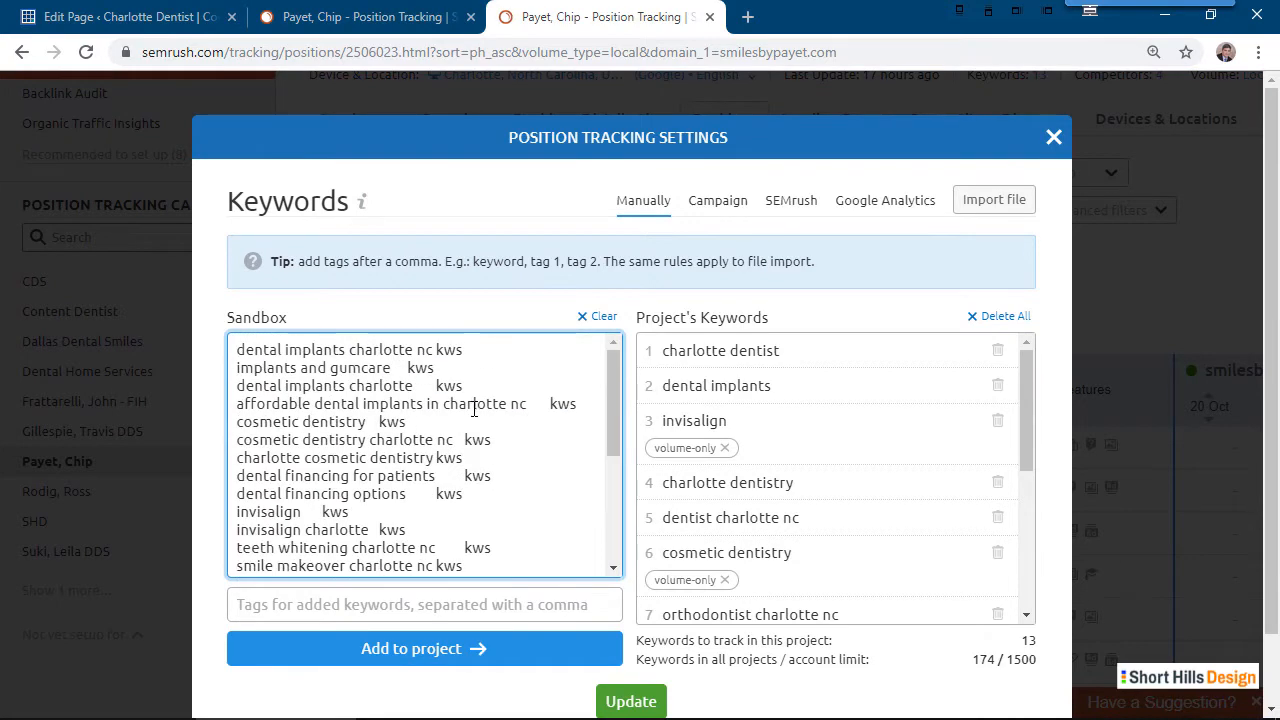
Replace the gap between each Sandbox keyword and its kws tag with a comma separator
{"action": "type", "text": ","}
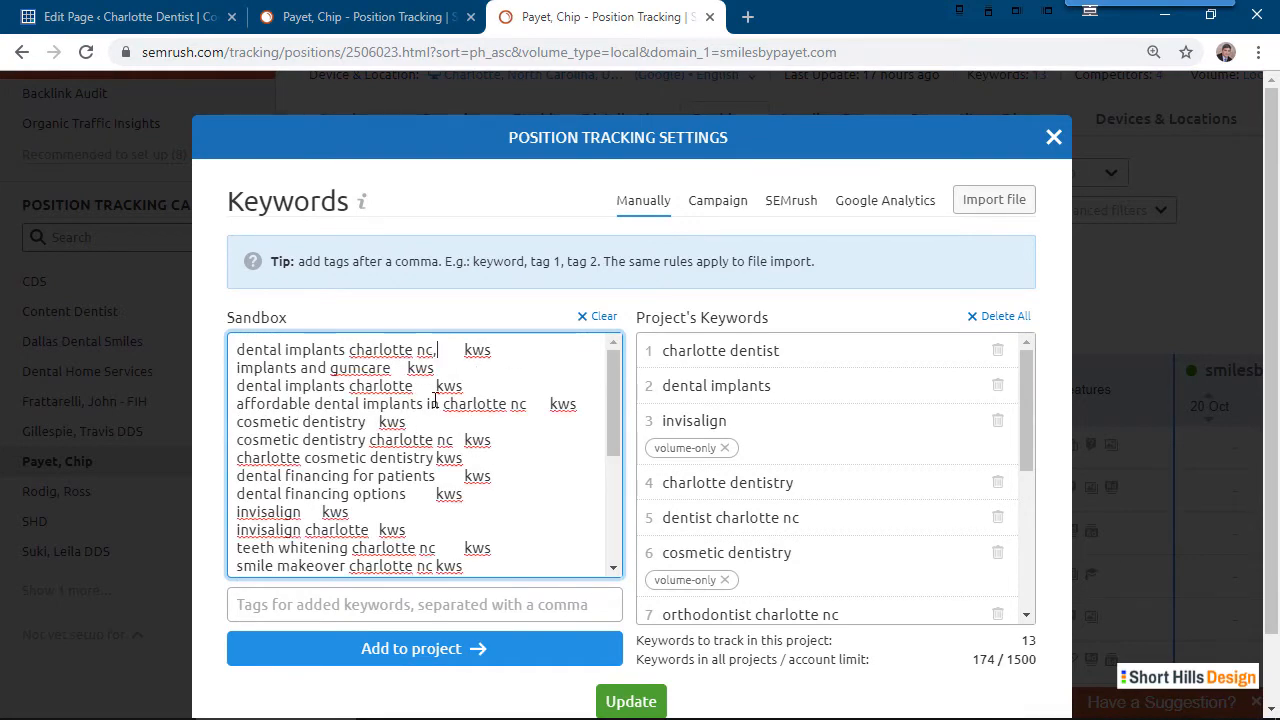
{"action": "key", "text": "BackSpace"}
{"action": "key", "text": "Down"}
{"action": "key", "text": "BackSpace"}
{"action": "key", "text": "BackSpace"}
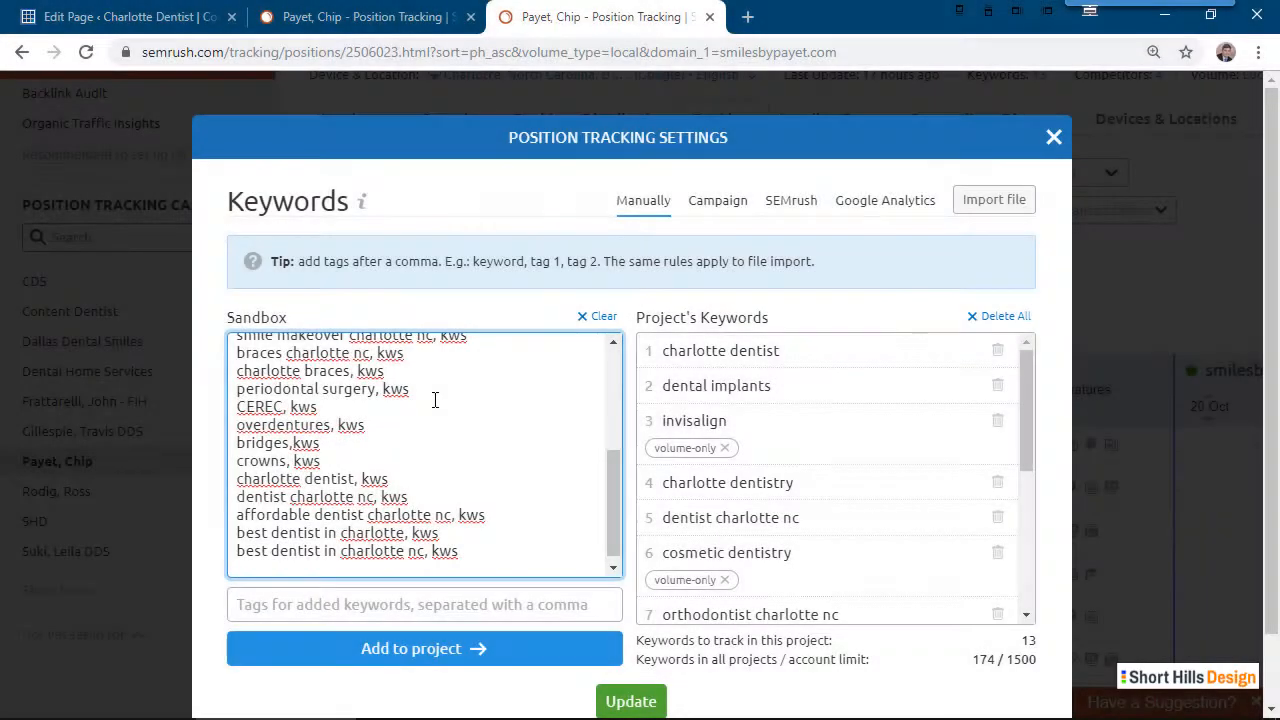
{"action": "scroll", "coordinate": [490, 472], "scroll_direction": "up", "scroll_amount": 3}
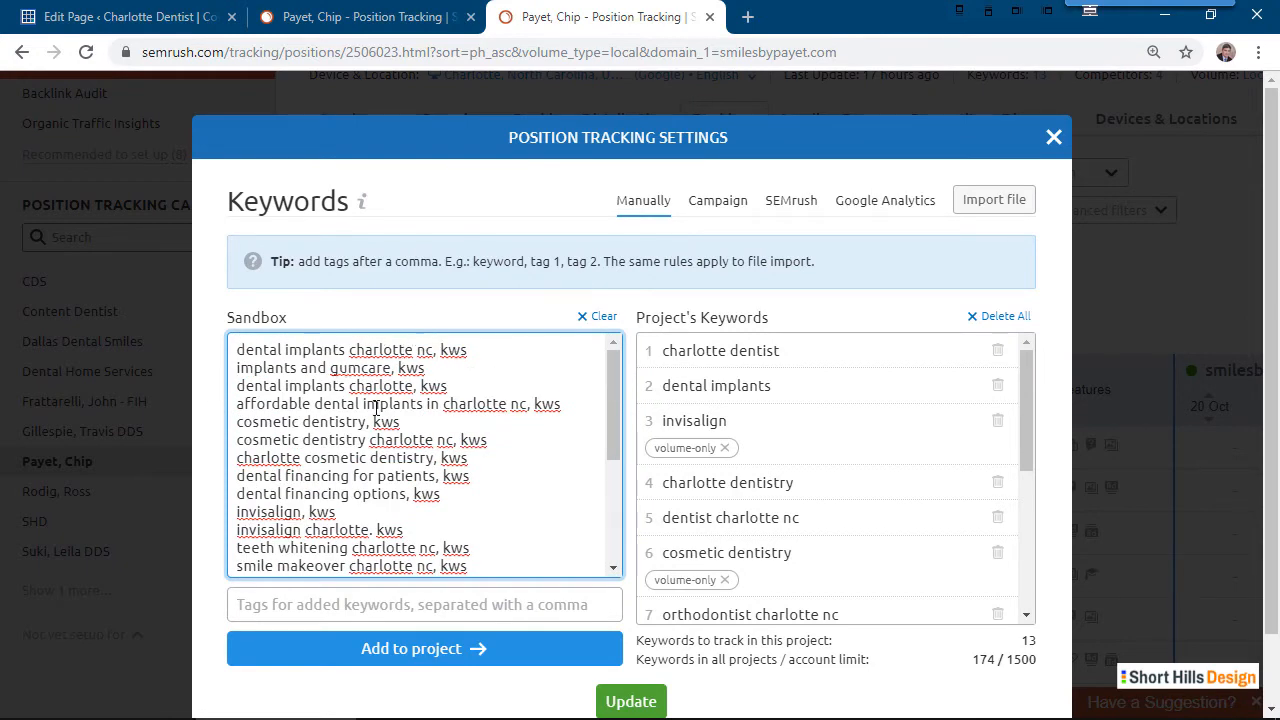
Add the tagged Sandbox keywords to the project's keyword list
{"action": "left_click_drag", "start_coordinate": [279, 350], "coordinate": [514, 357]}
{"action": "left_click", "coordinate": [516, 357]}
{"action": "left_click", "coordinate": [522, 648]}
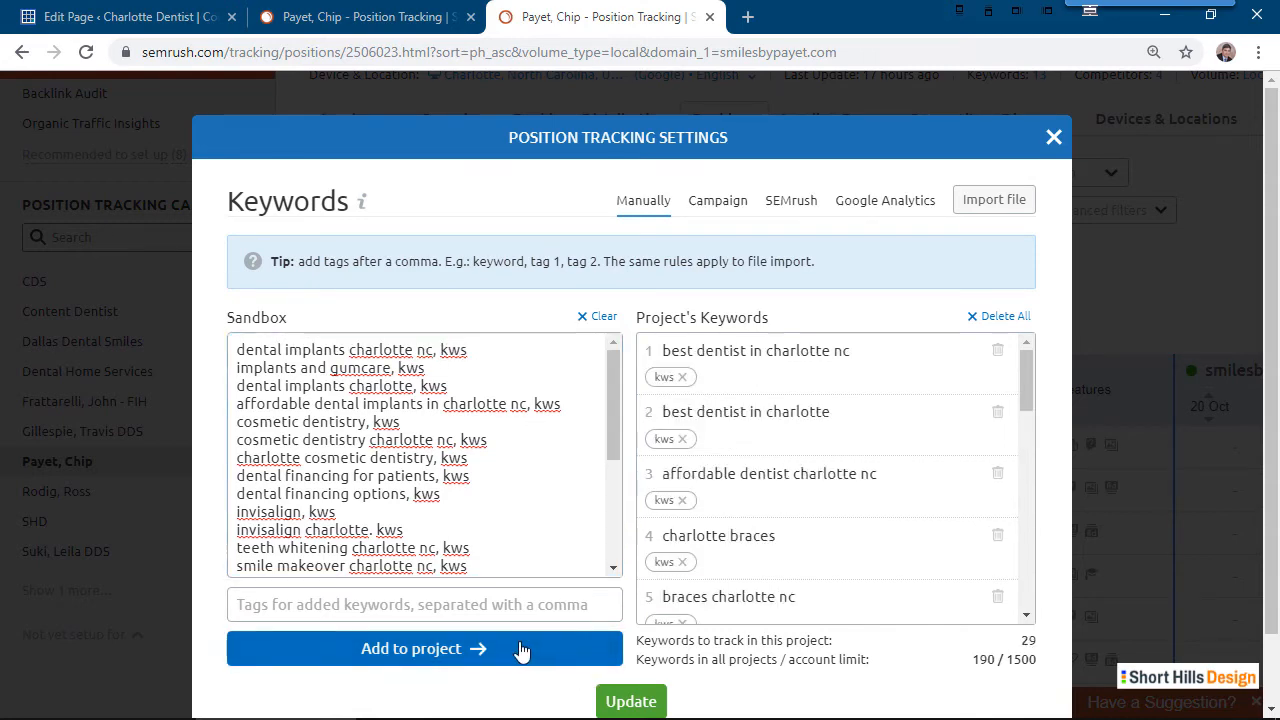
Check the project's keywords for tagging errors and replace the period after "invisalign charlotte" with a comma in the Sandbox
{"action": "scroll", "coordinate": [800, 530], "scroll_direction": "down", "scroll_amount": 5}
{"action": "scroll", "coordinate": [800, 530], "scroll_direction": "down", "scroll_amount": 8}
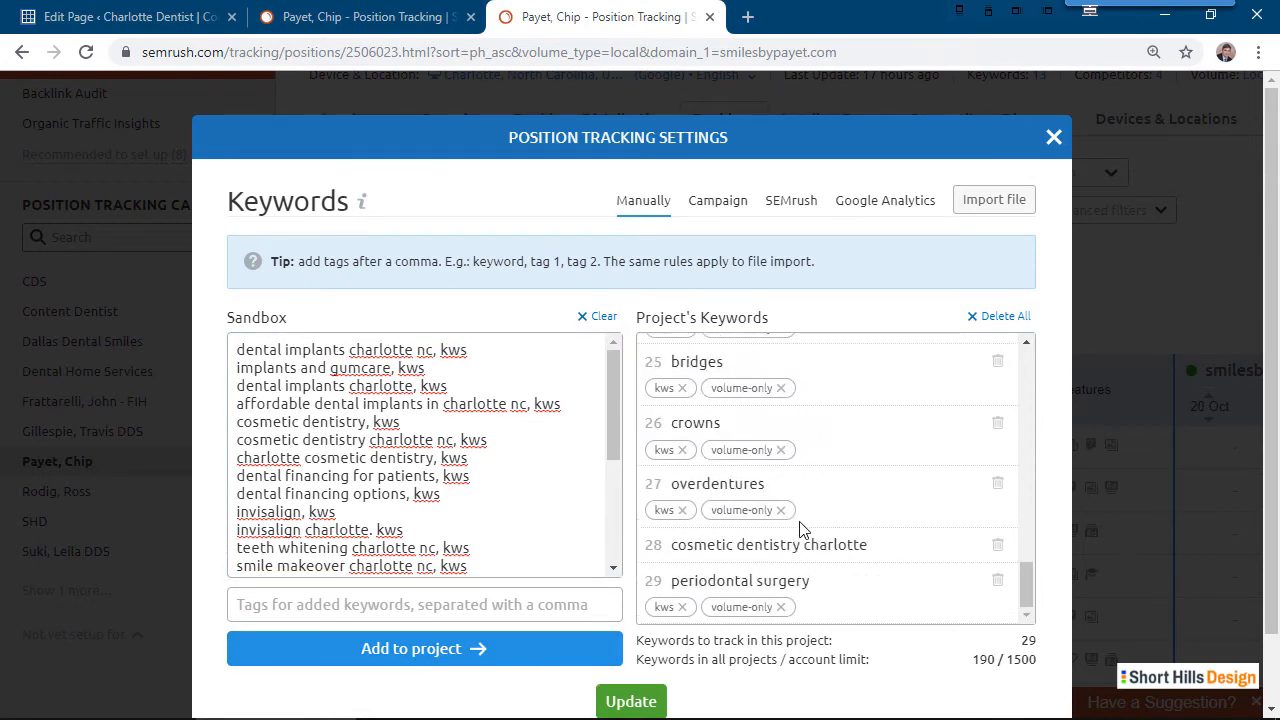
{"action": "scroll", "coordinate": [800, 530], "scroll_direction": "up", "scroll_amount": 12}
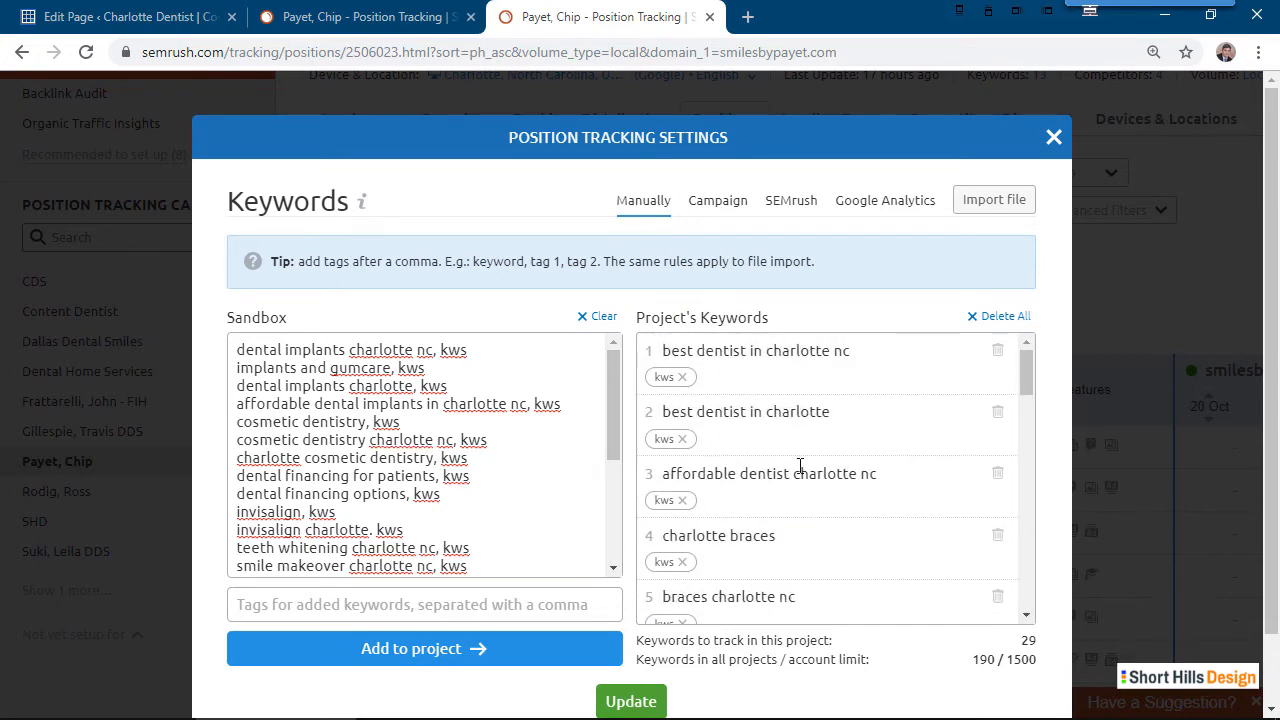
{"action": "scroll", "coordinate": [803, 471], "scroll_direction": "down", "scroll_amount": 3}
{"action": "scroll", "coordinate": [800, 471], "scroll_direction": "down", "scroll_amount": 2}
{"action": "scroll", "coordinate": [800, 471], "scroll_direction": "up", "scroll_amount": 1}
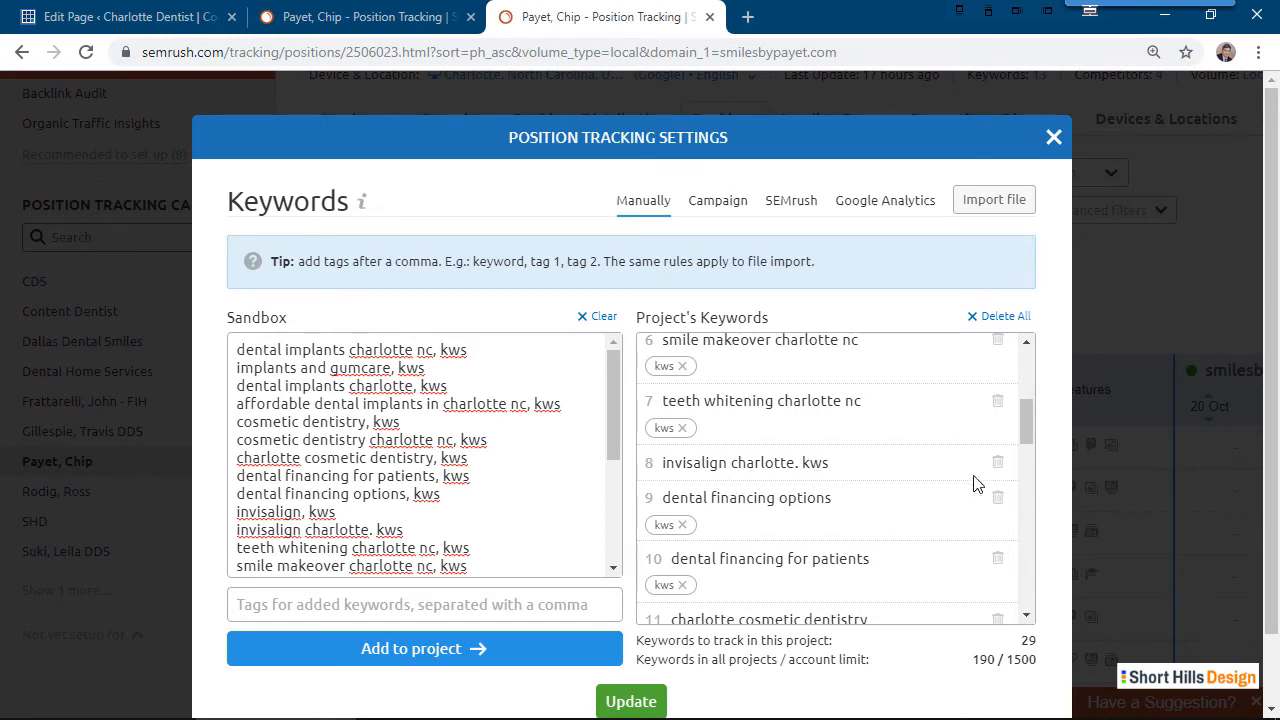
{"action": "left_click", "coordinate": [368, 527]}
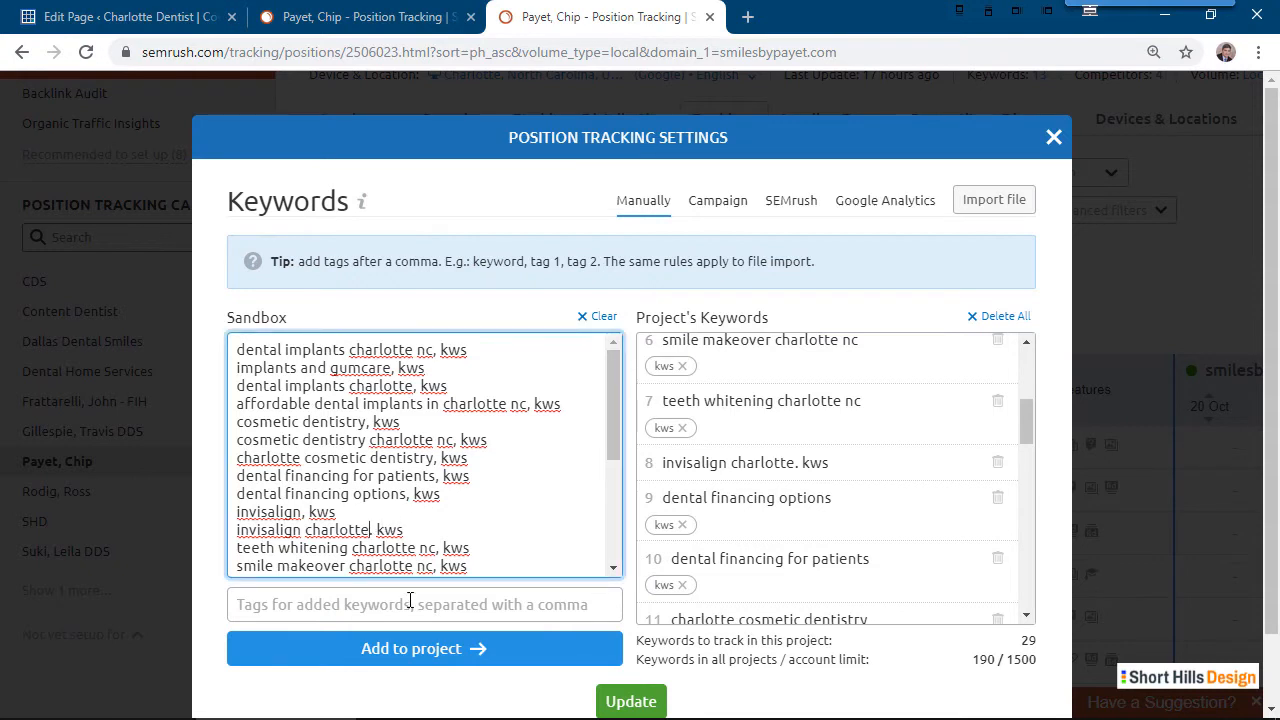
{"action": "key", "text": "BackSpace"}
{"action": "type", "text": "m"}
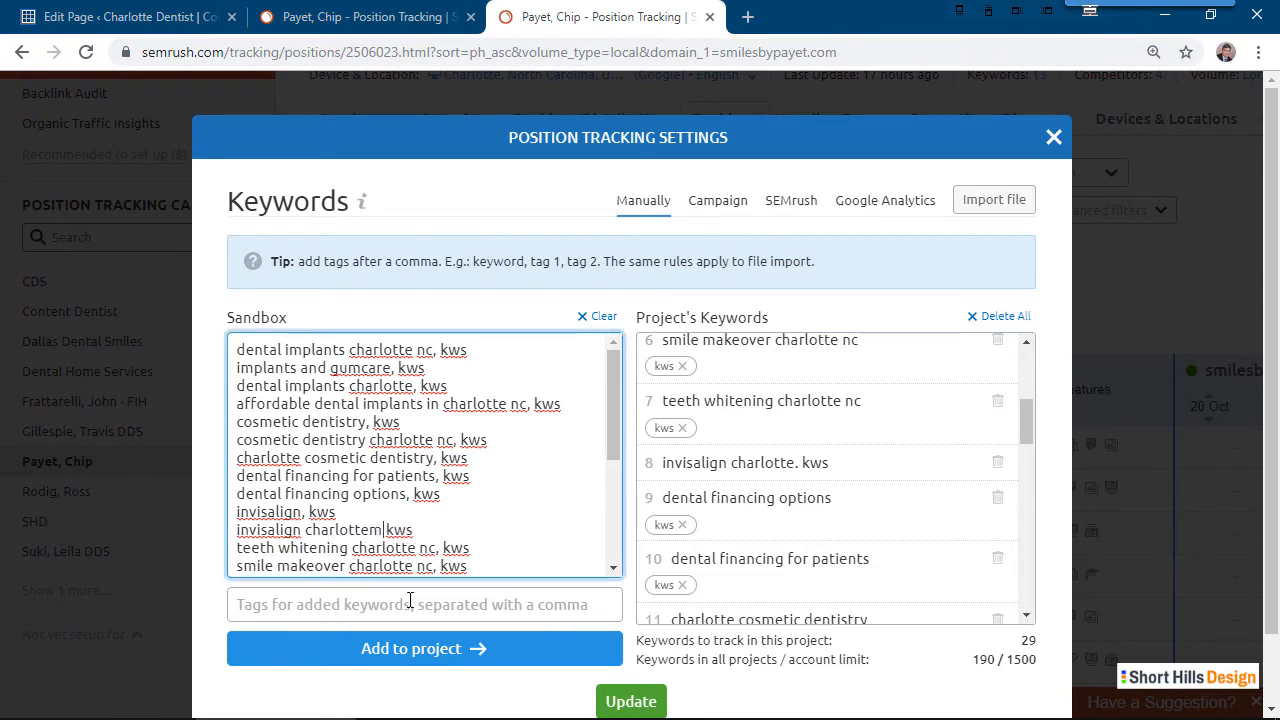
{"action": "key", "text": "BackSpace"}
{"action": "type", "text": ","}
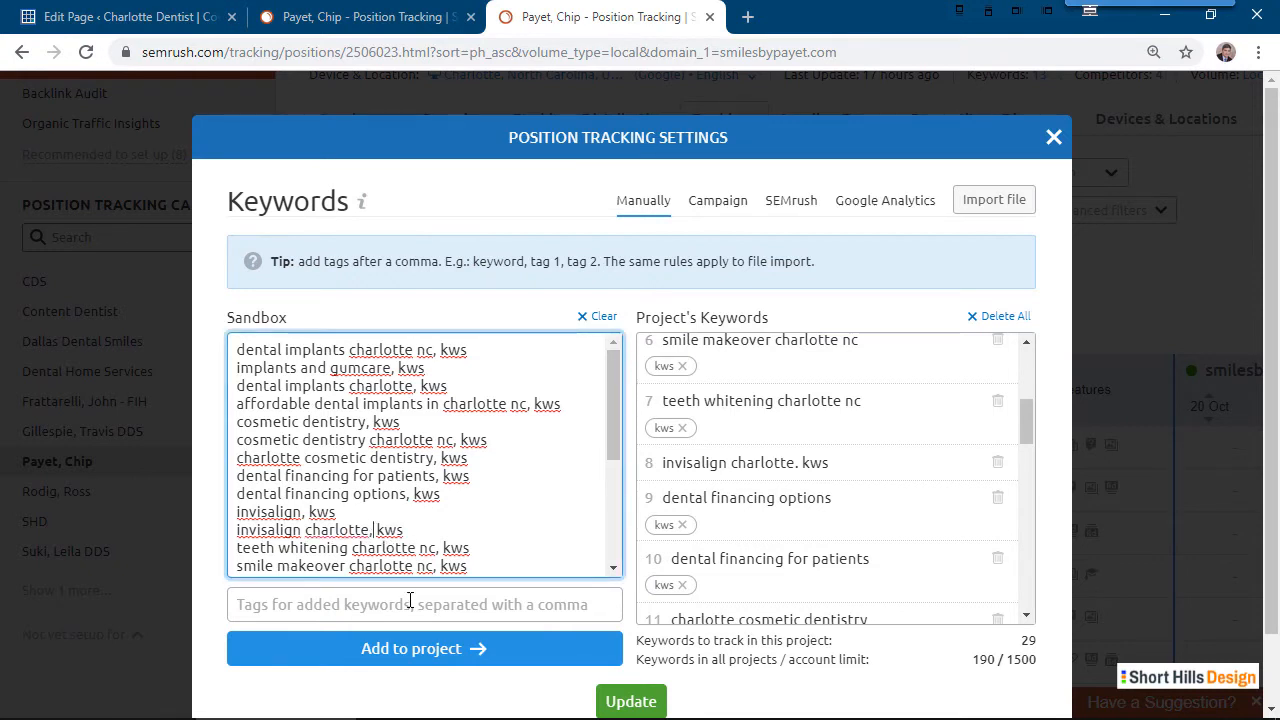
Delete the "invisalign charlotte. kws" entry from the project's keywords and add the corrected Sandbox list again
{"action": "left_click", "coordinate": [997, 461]}
{"action": "left_click", "coordinate": [508, 650]}
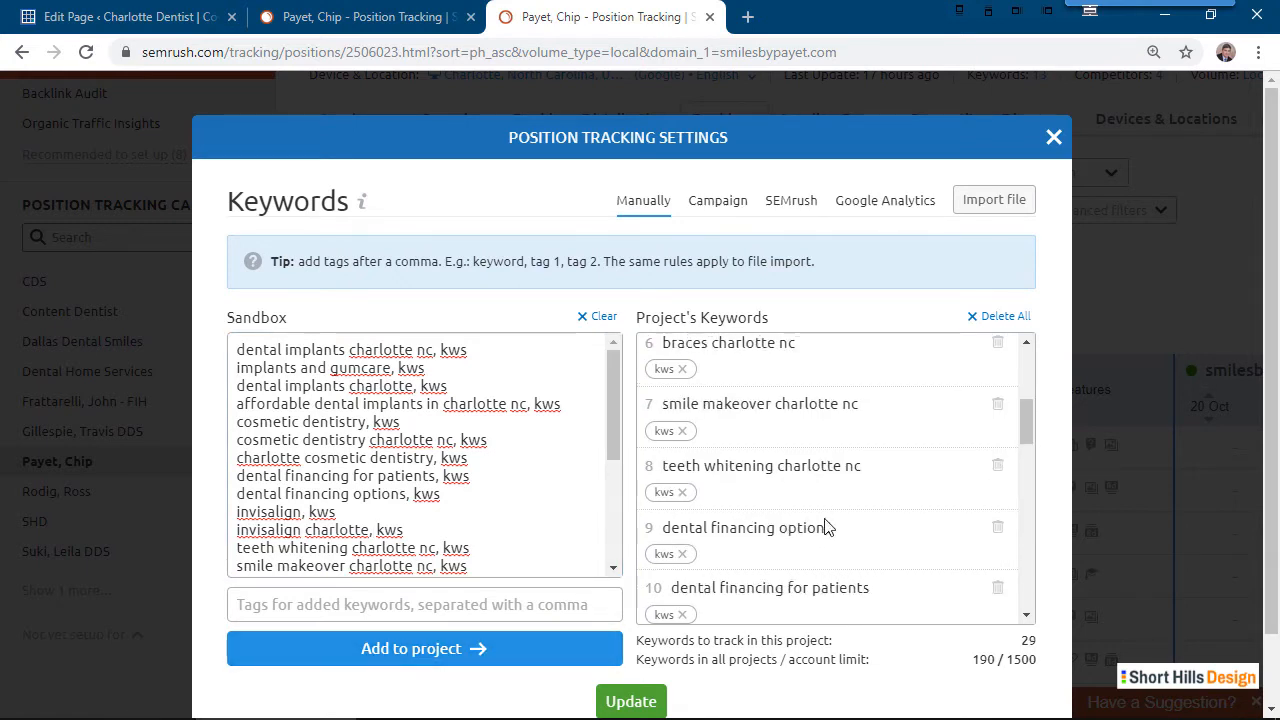
{"action": "scroll", "coordinate": [803, 390], "scroll_direction": "down", "scroll_amount": 5}
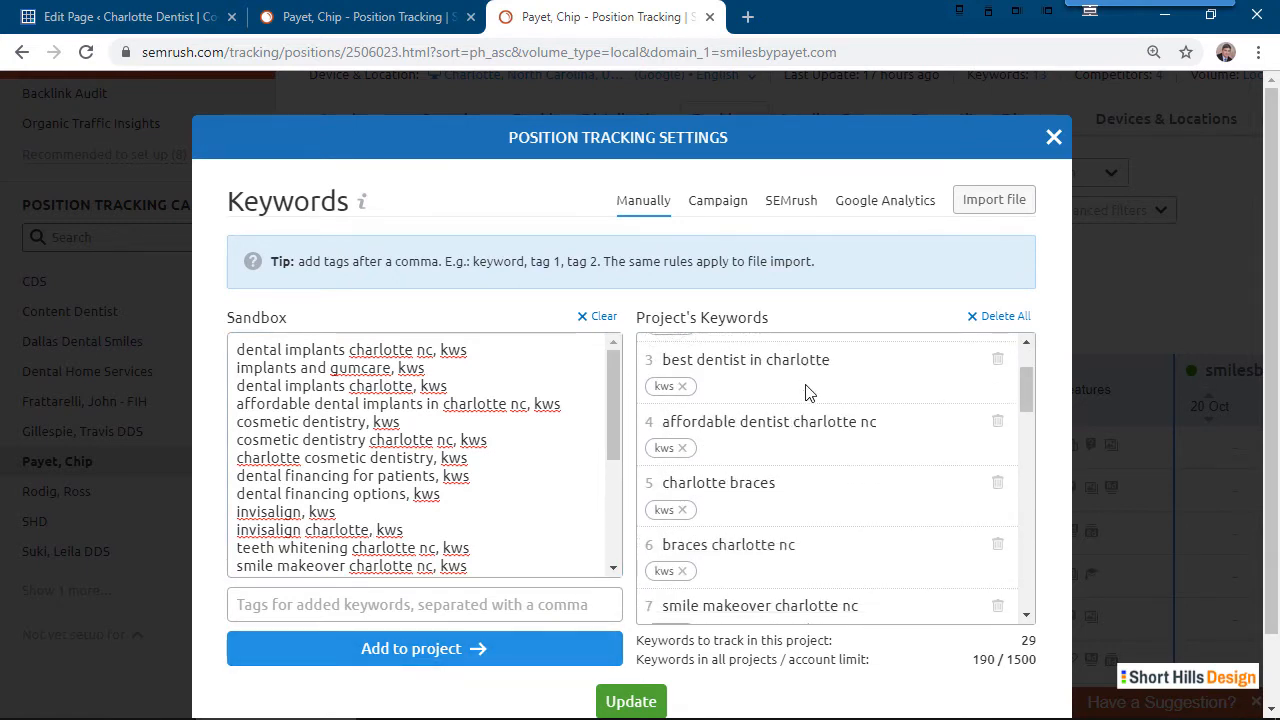
Review the remaining tagged entries in the project's keywords and save the updated keyword list
{"action": "scroll", "coordinate": [695, 497], "scroll_direction": "down", "scroll_amount": 5}
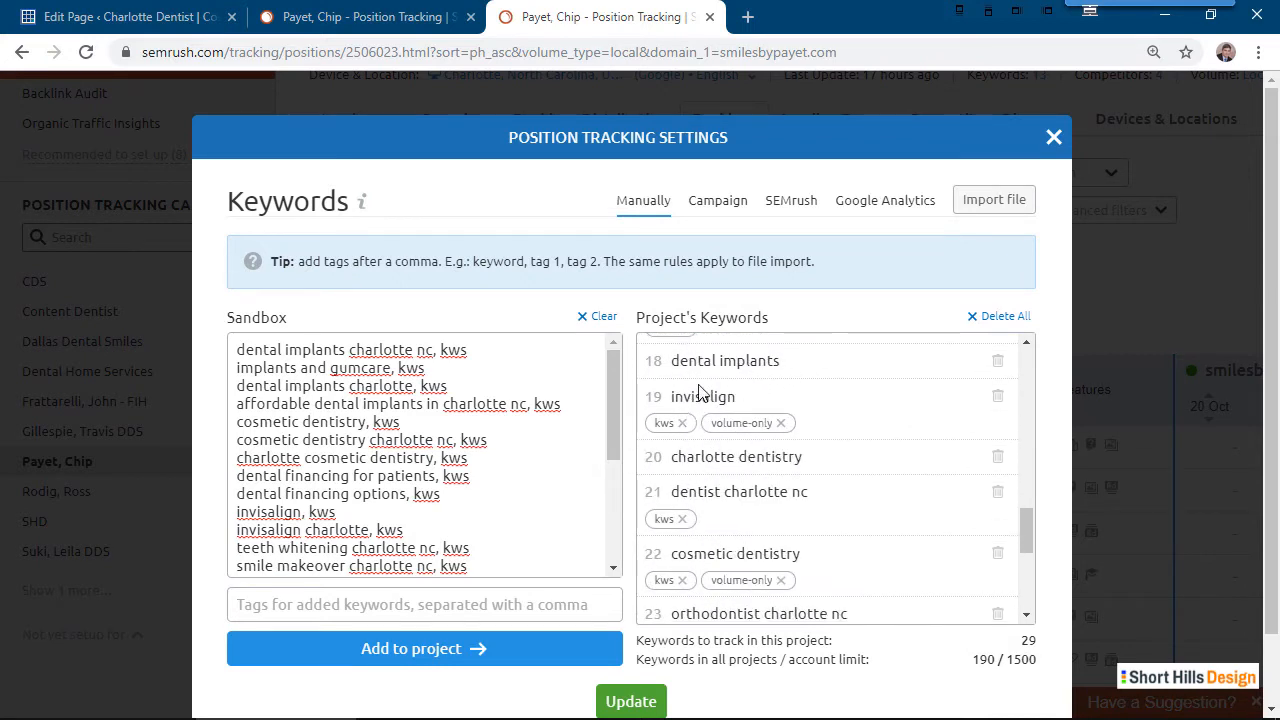
{"action": "left_click_drag", "start_coordinate": [782, 361], "coordinate": [682, 361]}
{"action": "left_click", "coordinate": [862, 374]}
{"action": "scroll", "coordinate": [768, 452], "scroll_direction": "down", "scroll_amount": 1}
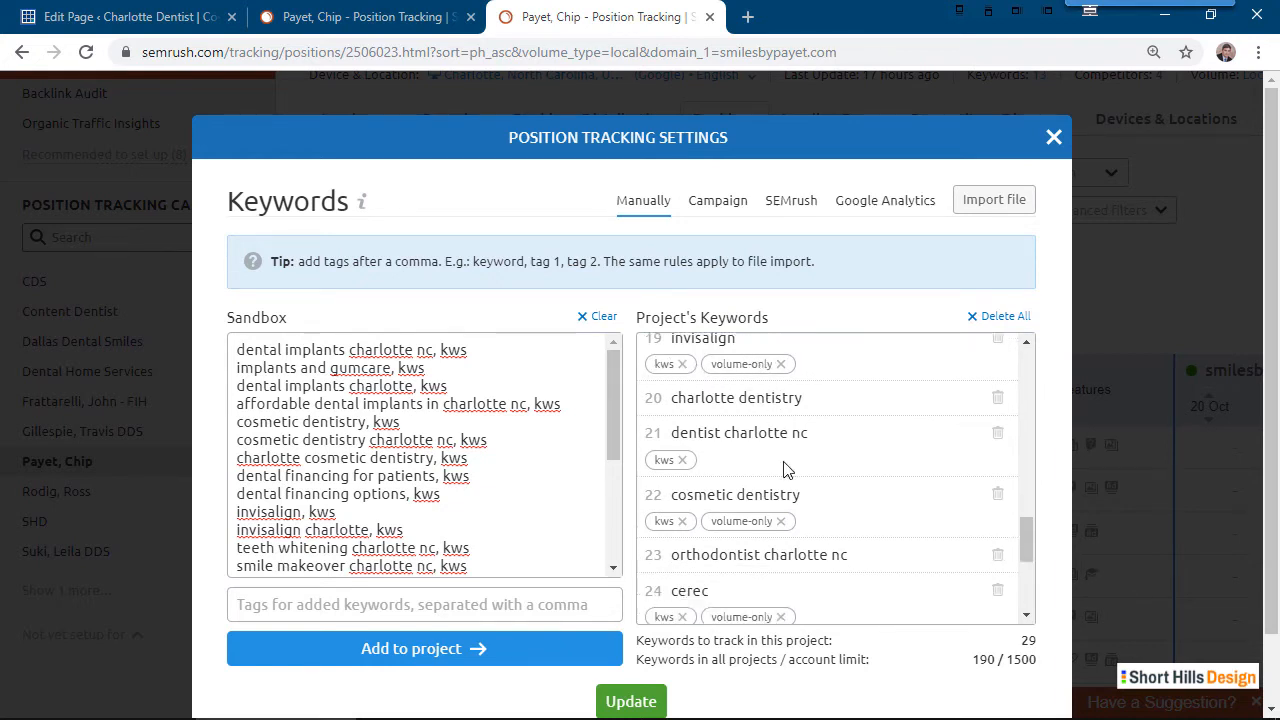
{"action": "left_click", "coordinate": [630, 702]}
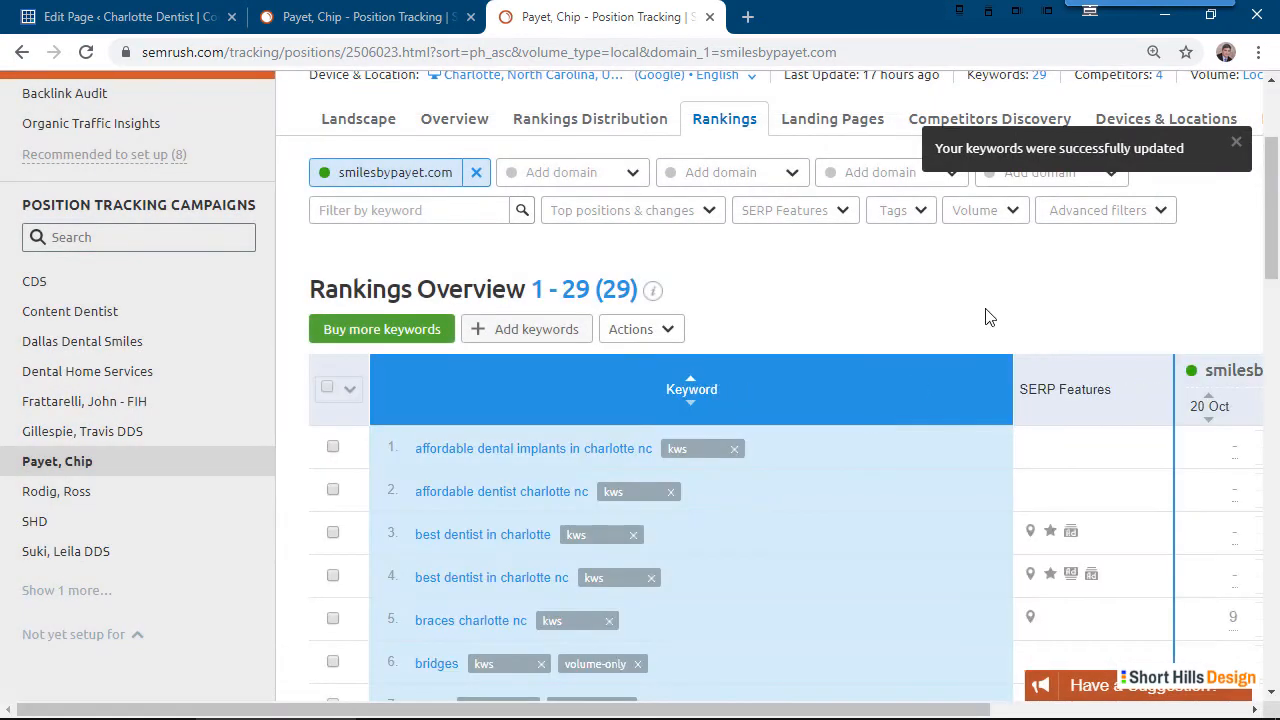
Switch to the Excel keyword worksheet, move Sheet1 after the Implement sheet and delete it permanently
{"action": "left_click", "coordinate": [420, 20]}
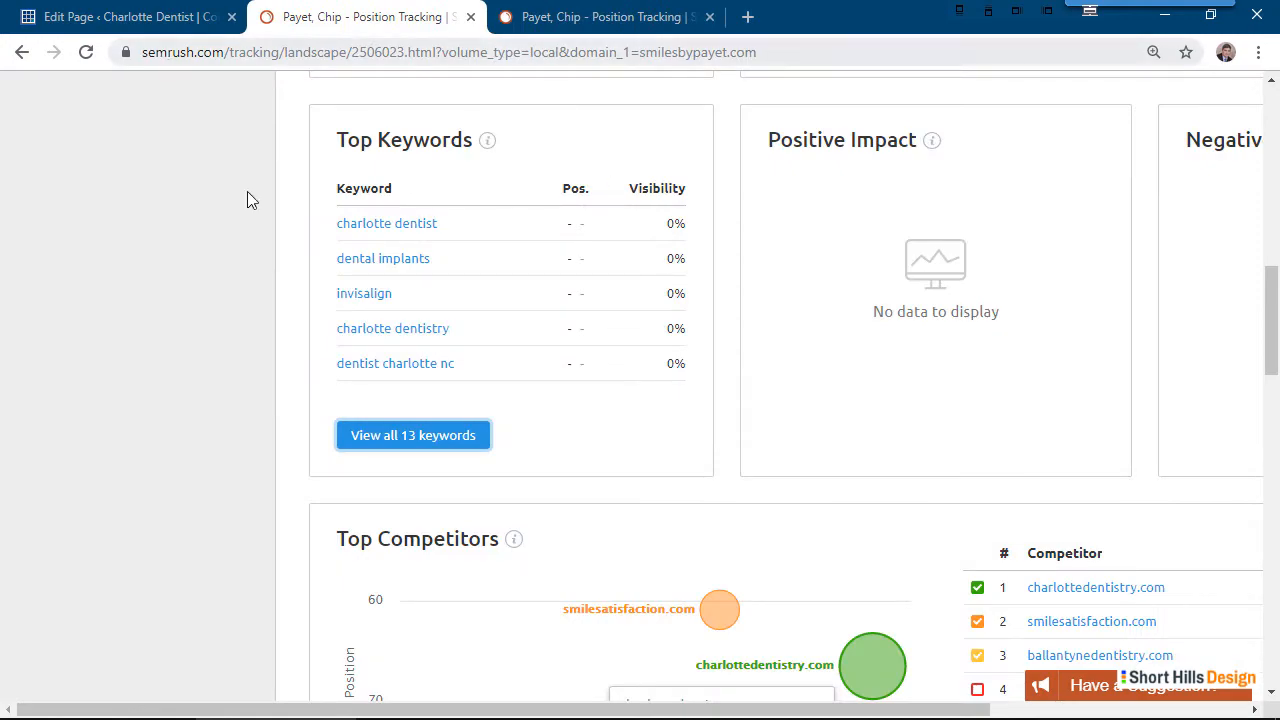
{"action": "key", "text": "alt+Tab"}
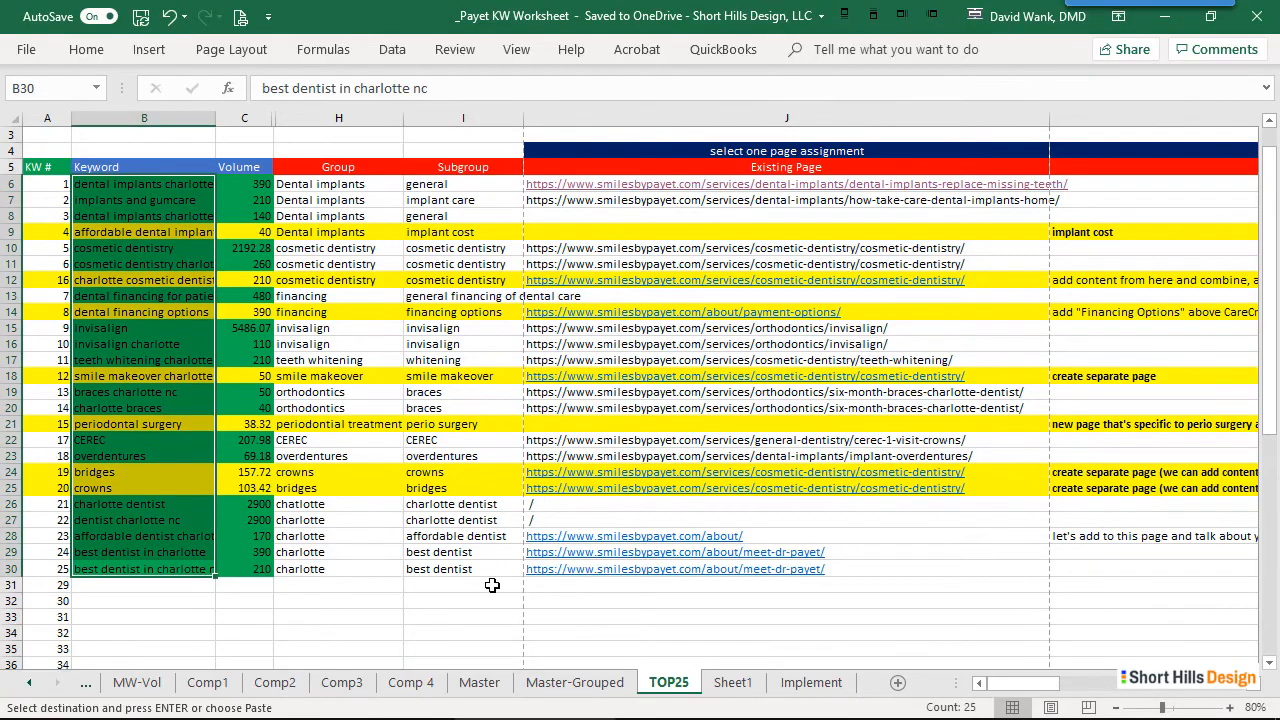
{"action": "left_click_drag", "start_coordinate": [811, 682], "coordinate": [730, 686]}
{"action": "left_click", "coordinate": [808, 683]}
{"action": "right_click", "coordinate": [820, 683]}
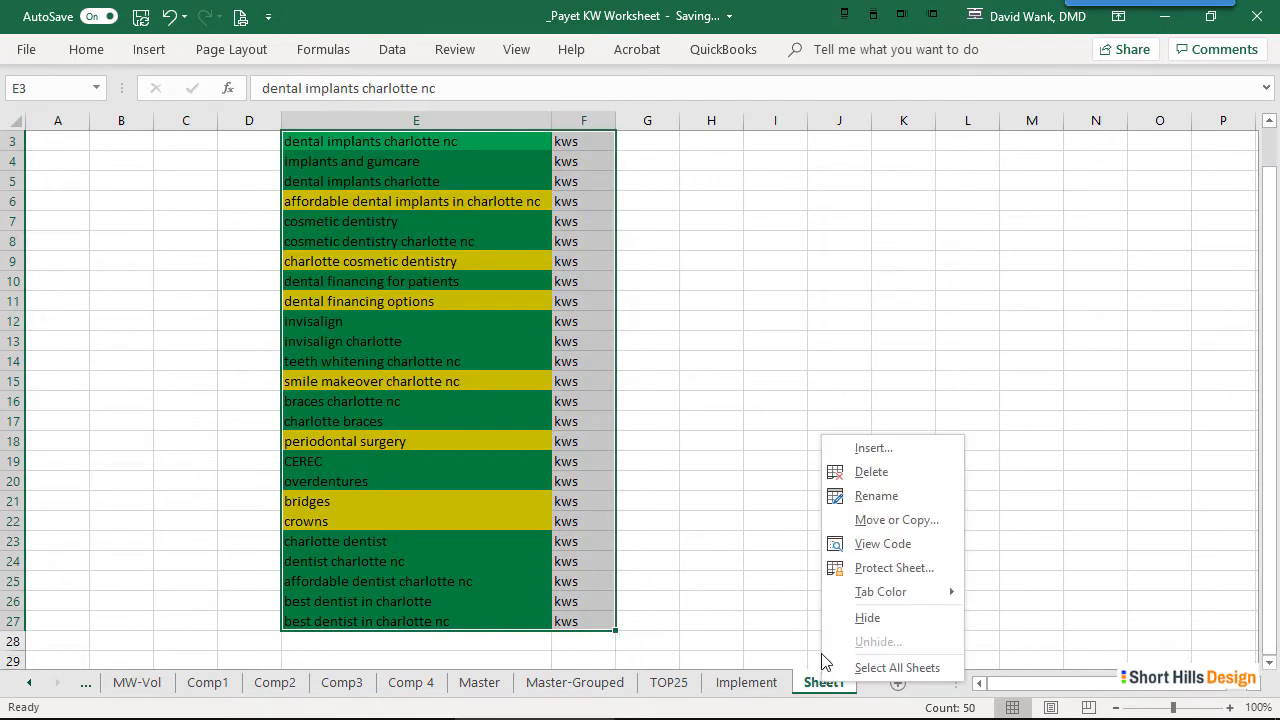
{"action": "left_click", "coordinate": [900, 477]}
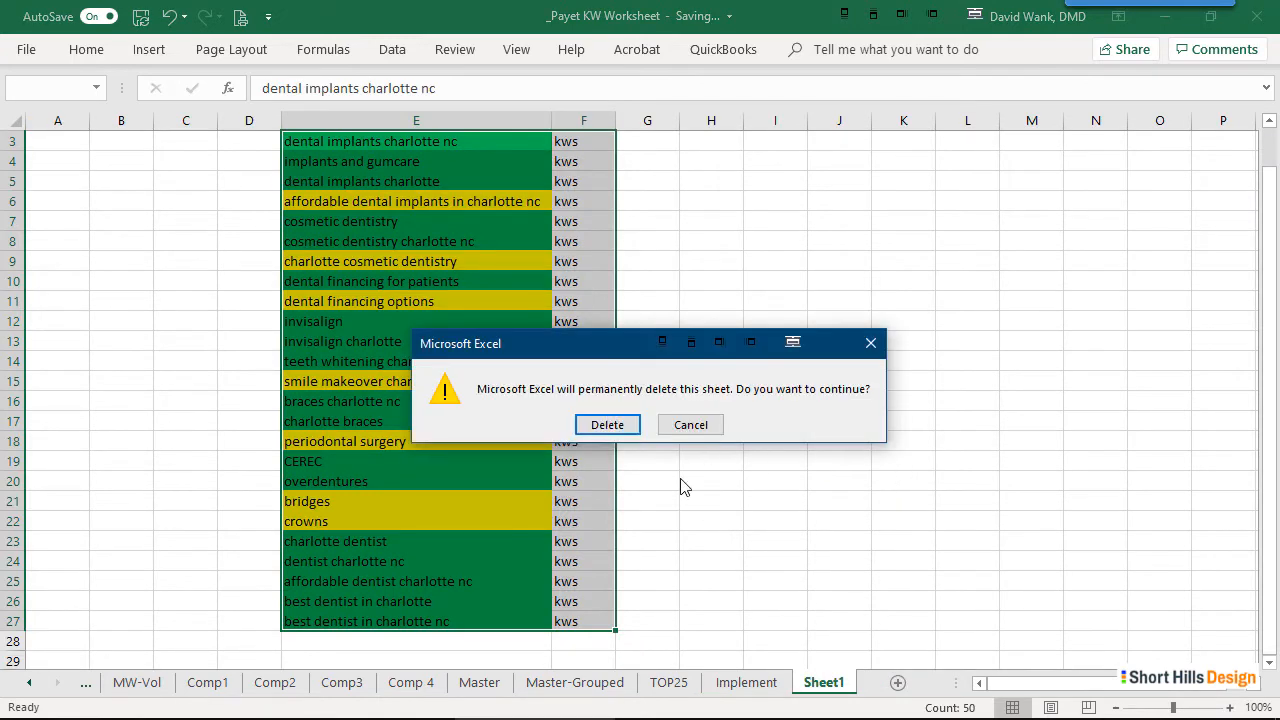
{"action": "left_click", "coordinate": [607, 424]}
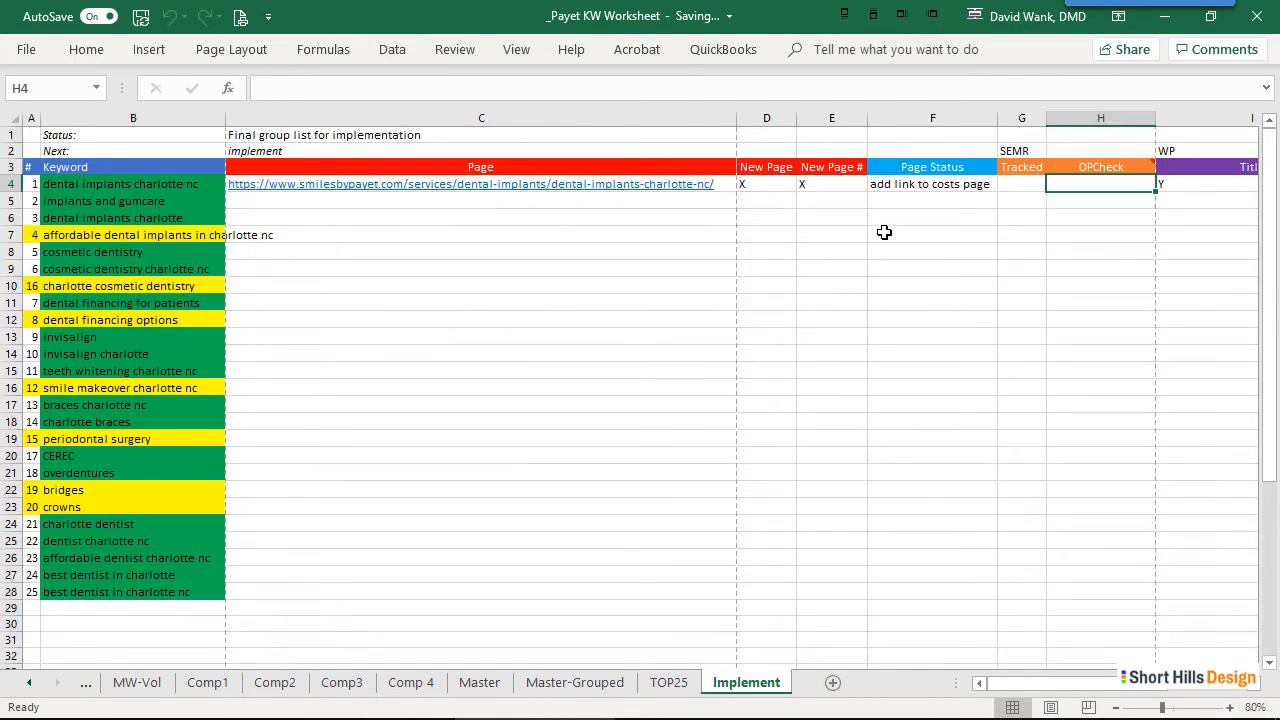
Enter Y in the Tracked column for the first keyword and copy it down to row 28
{"action": "left_click", "coordinate": [1025, 183]}
{"action": "left_click", "coordinate": [1020, 151]}
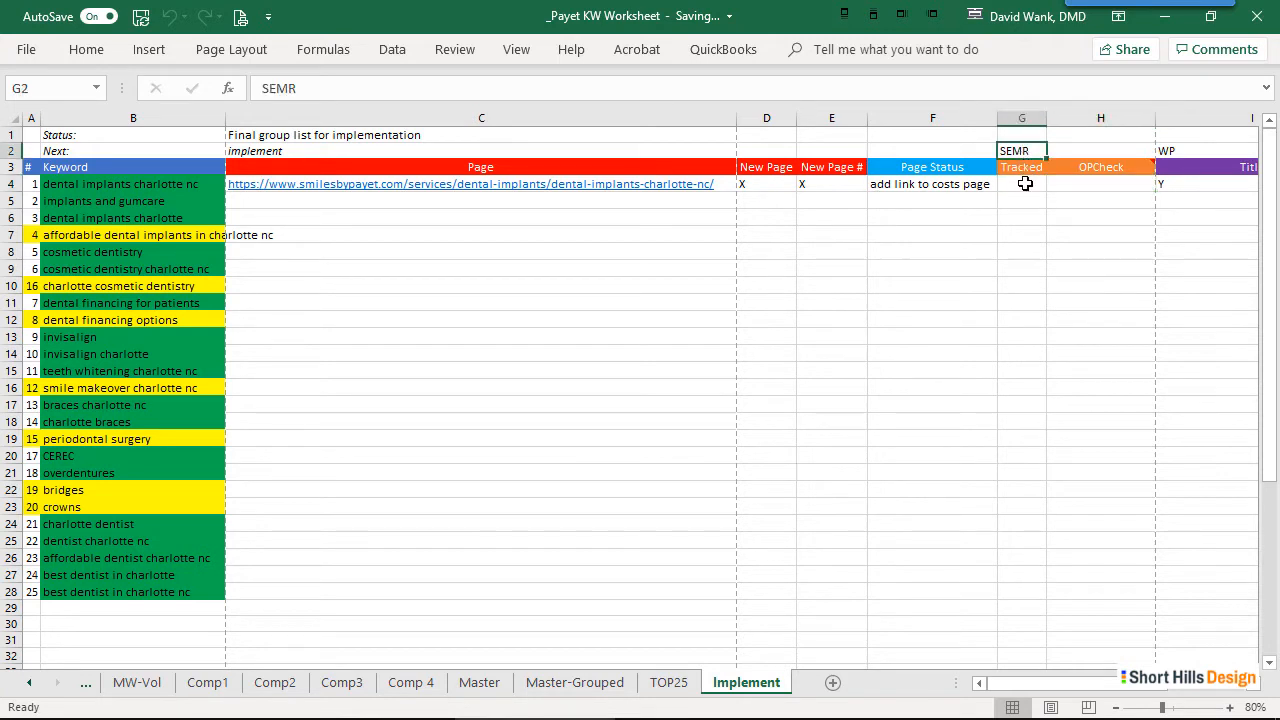
{"action": "left_click", "coordinate": [1025, 183]}
{"action": "type", "text": "Y"}
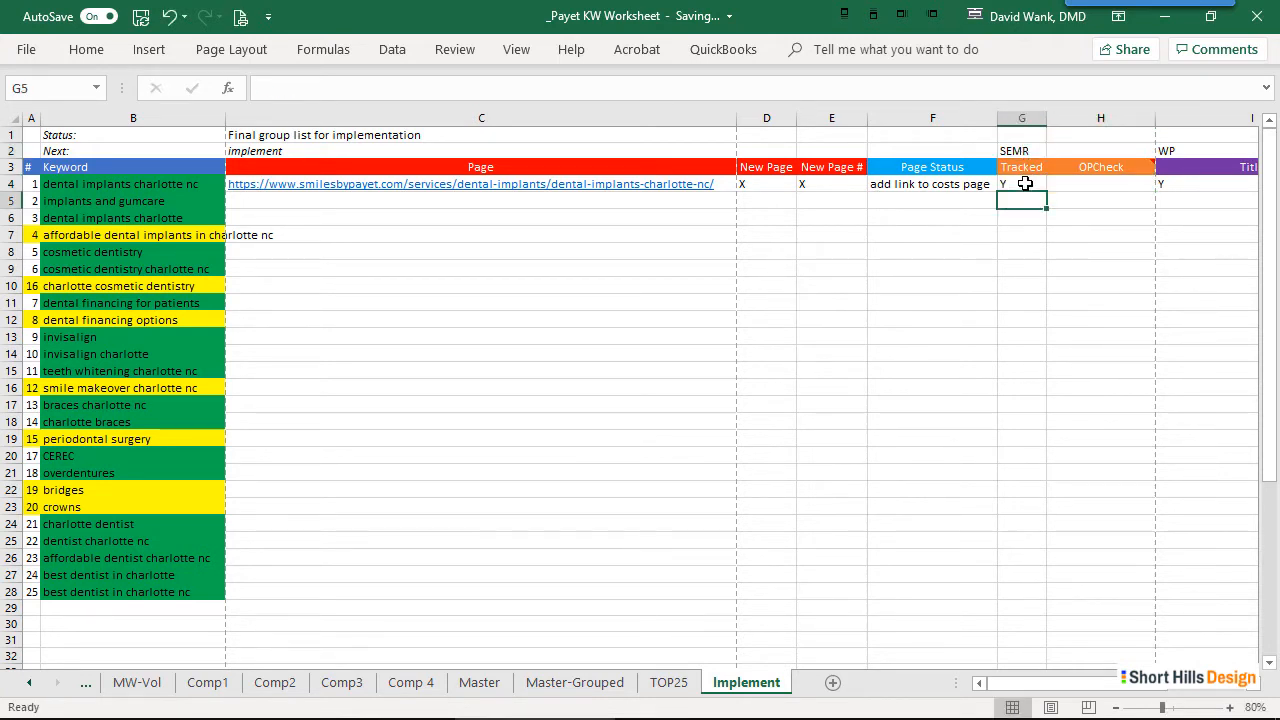
{"action": "key", "text": "ctrl+Return"}
{"action": "key", "text": "ctrl+c"}
{"action": "left_click_drag", "start_coordinate": [1026, 200], "coordinate": [1030, 589]}
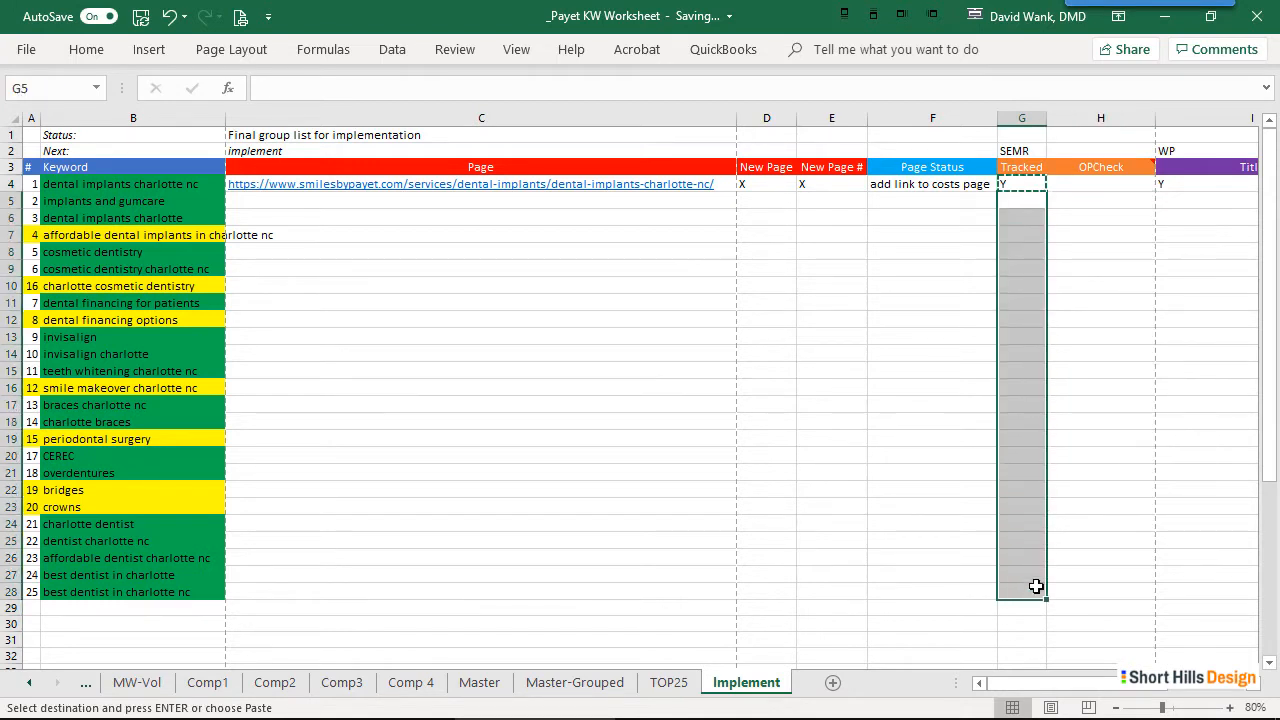
{"action": "key", "text": "ctrl+v"}
{"action": "left_click", "coordinate": [1070, 561]}
Copy the Tracked header cell into G4 for its orange formatting and replace its text with Y
{"action": "left_click", "coordinate": [1021, 171]}
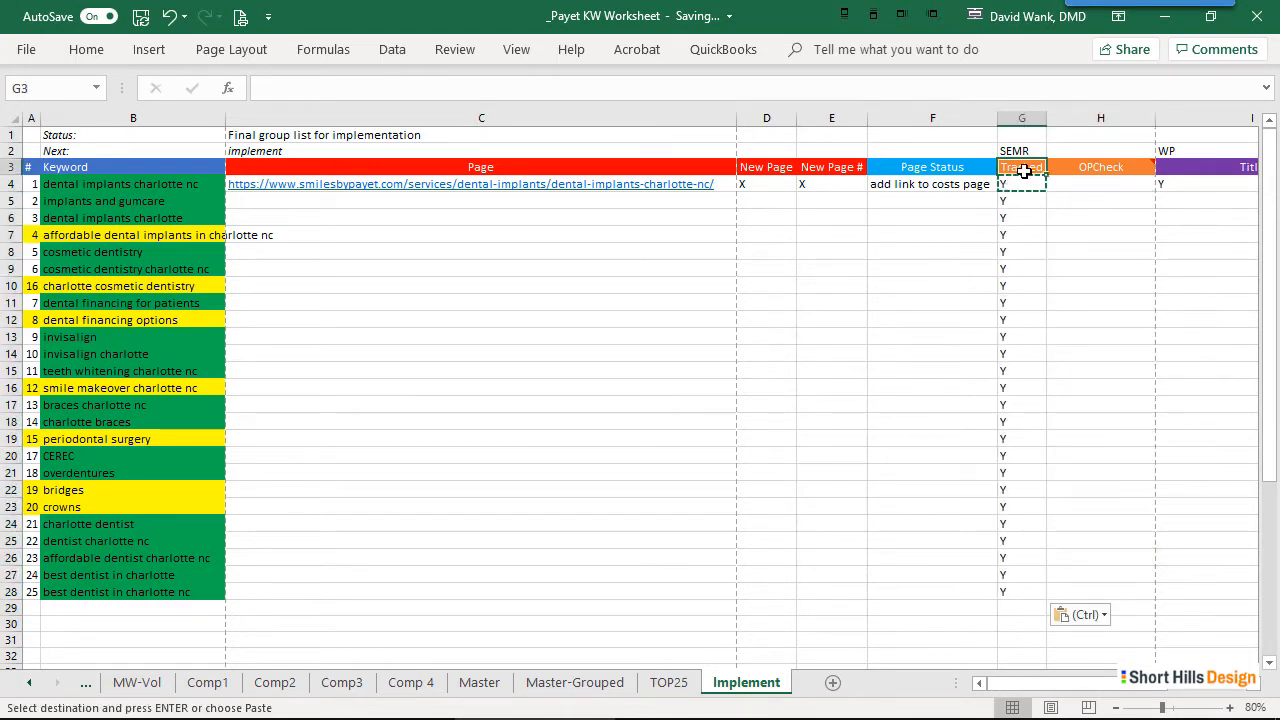
{"action": "key", "text": "ctrl+c"}
{"action": "left_click", "coordinate": [1023, 185]}
{"action": "key", "text": "ctrl+v"}
{"action": "left_click", "coordinate": [1052, 263]}
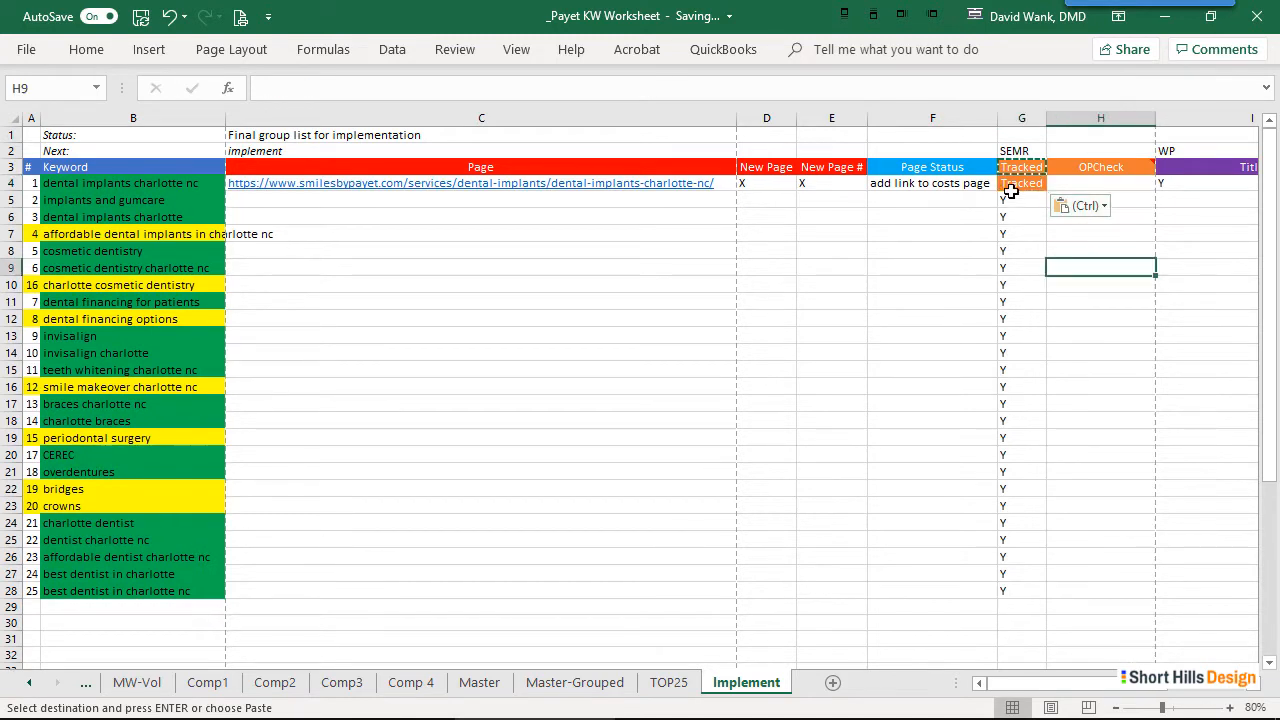
{"action": "left_click", "coordinate": [1012, 189]}
{"action": "type", "text": "Y"}
{"action": "key", "text": "Return"}
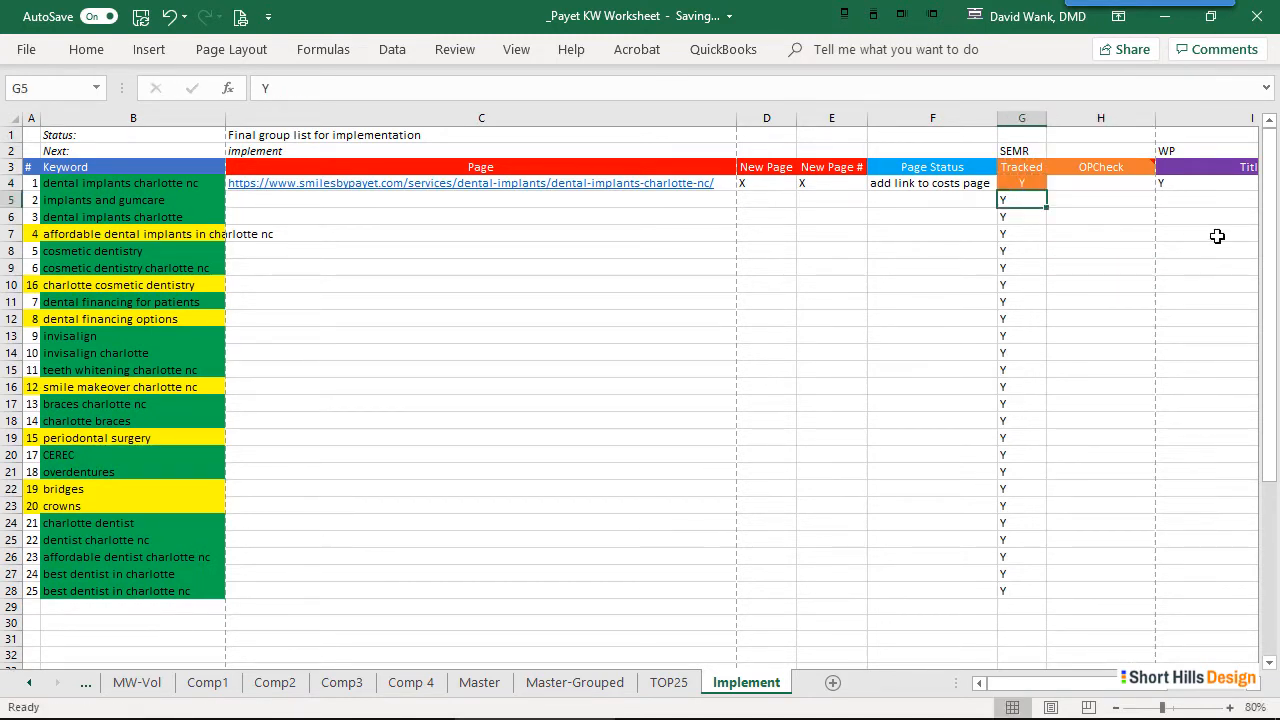
Copy the orange-formatted Y from G4 down the Tracked column for all remaining keywords through row 28
{"action": "left_click", "coordinate": [1022, 187]}
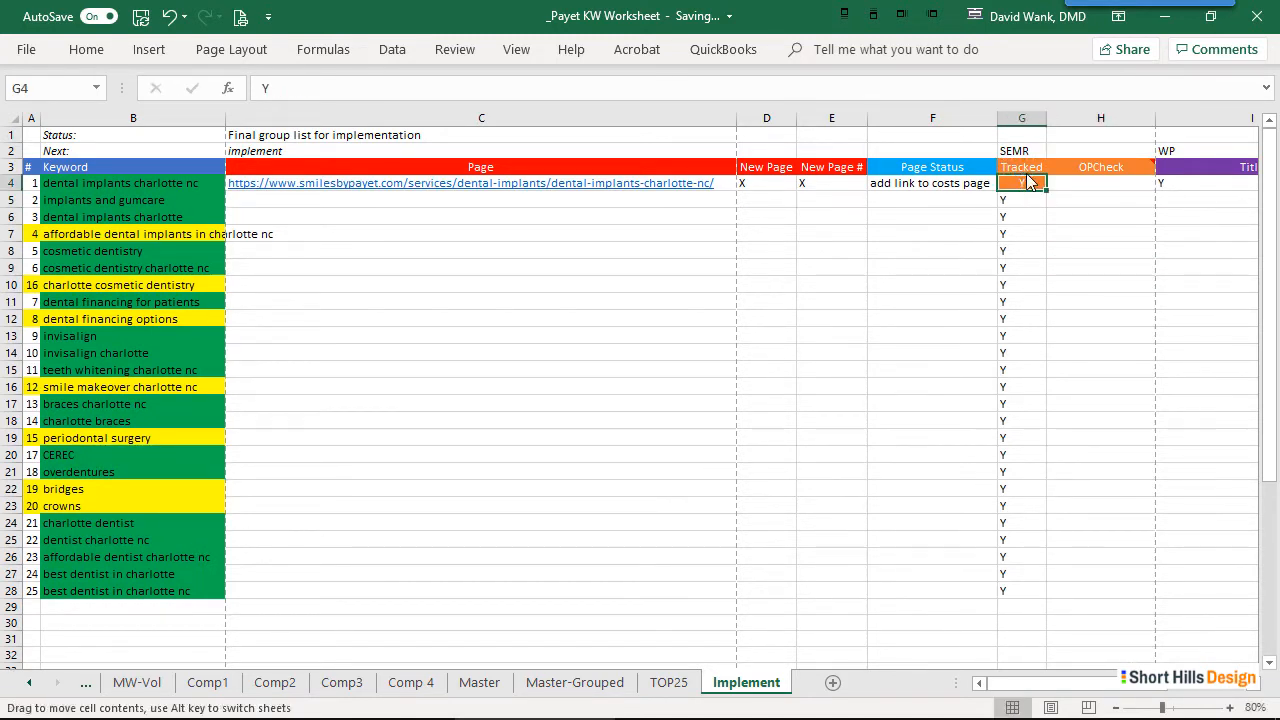
{"action": "key", "text": "ctrl+c"}
{"action": "left_click_drag", "start_coordinate": [1020, 204], "coordinate": [1062, 611]}
{"action": "key", "text": "ctrl+v"}
{"action": "left_click", "coordinate": [1088, 520]}
{"action": "left_click", "coordinate": [1094, 266]}
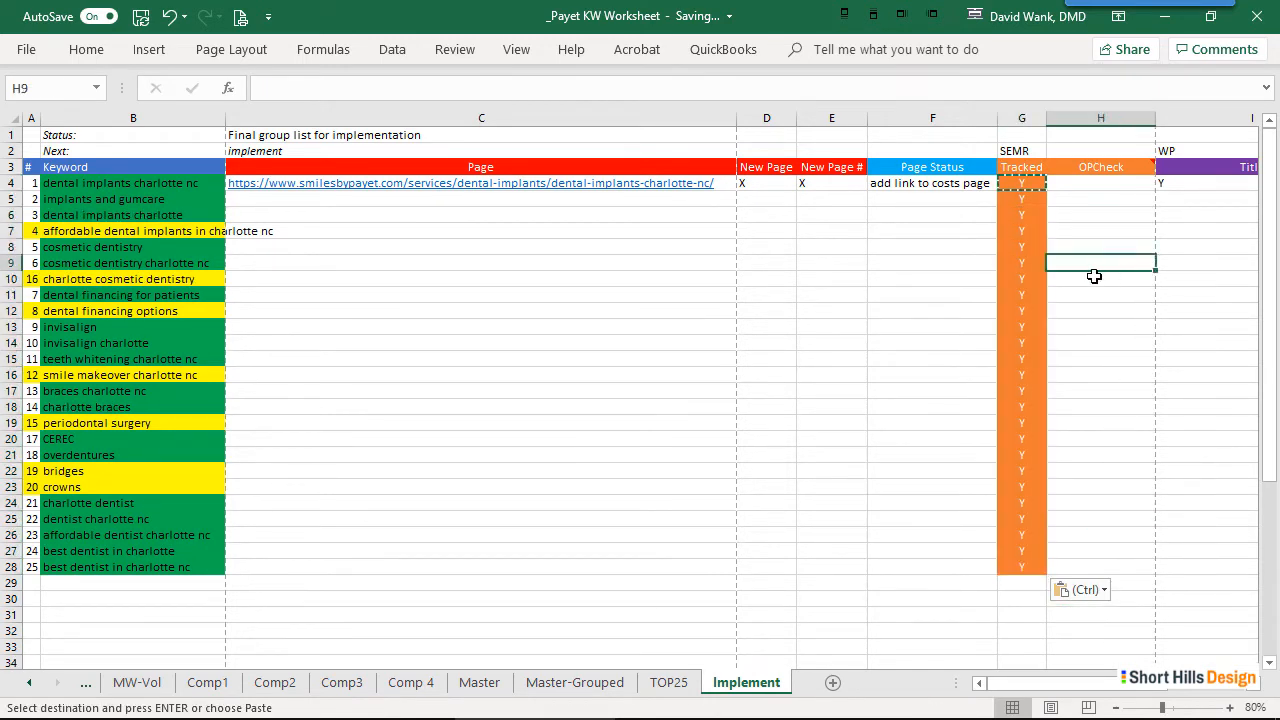
{"action": "key", "text": "Escape"}
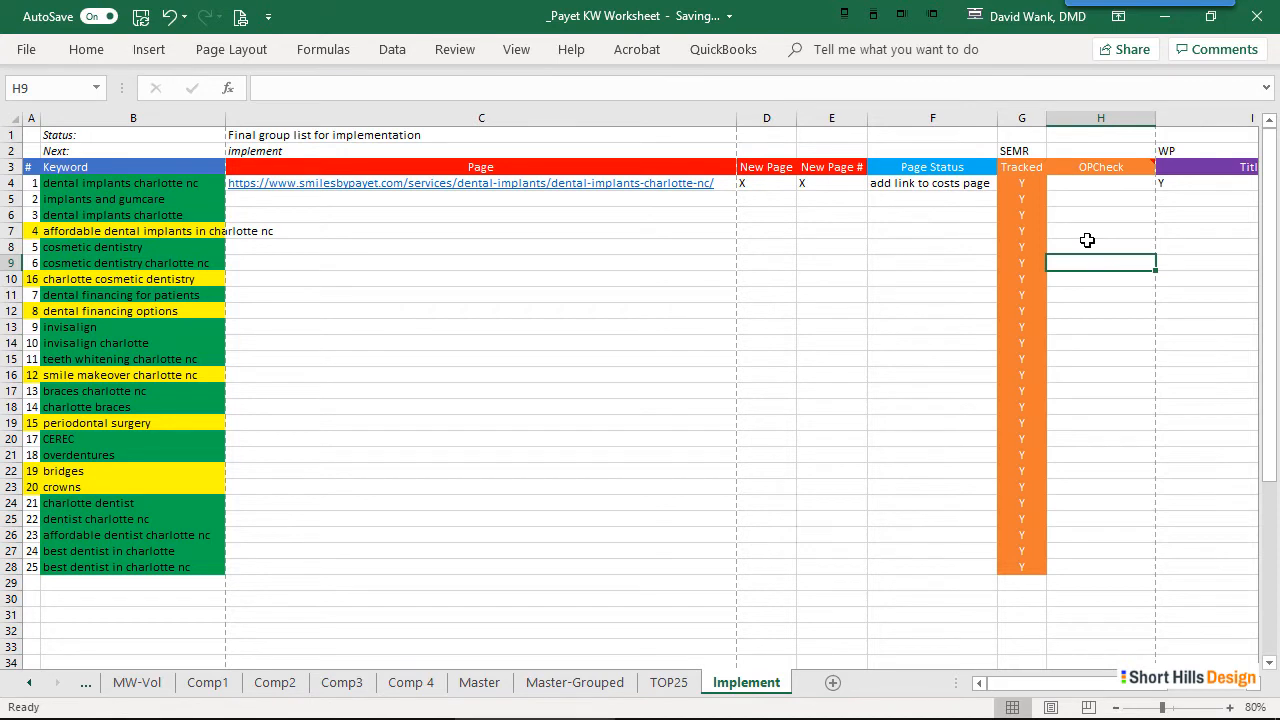
Copy the keyword "dental implants charlotte nc" from the Implement sheet and switch to SEMrush in Chrome
{"action": "left_click", "coordinate": [1088, 182]}
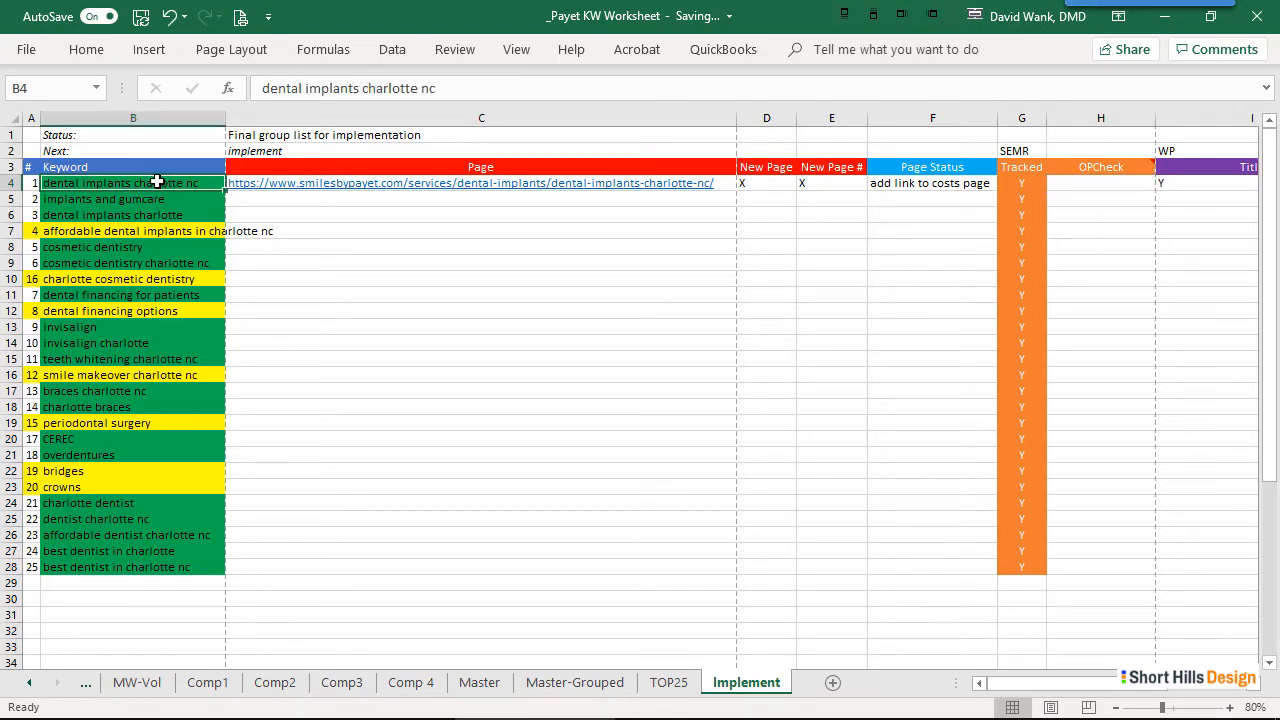
{"action": "key", "text": "ctrl+c"}
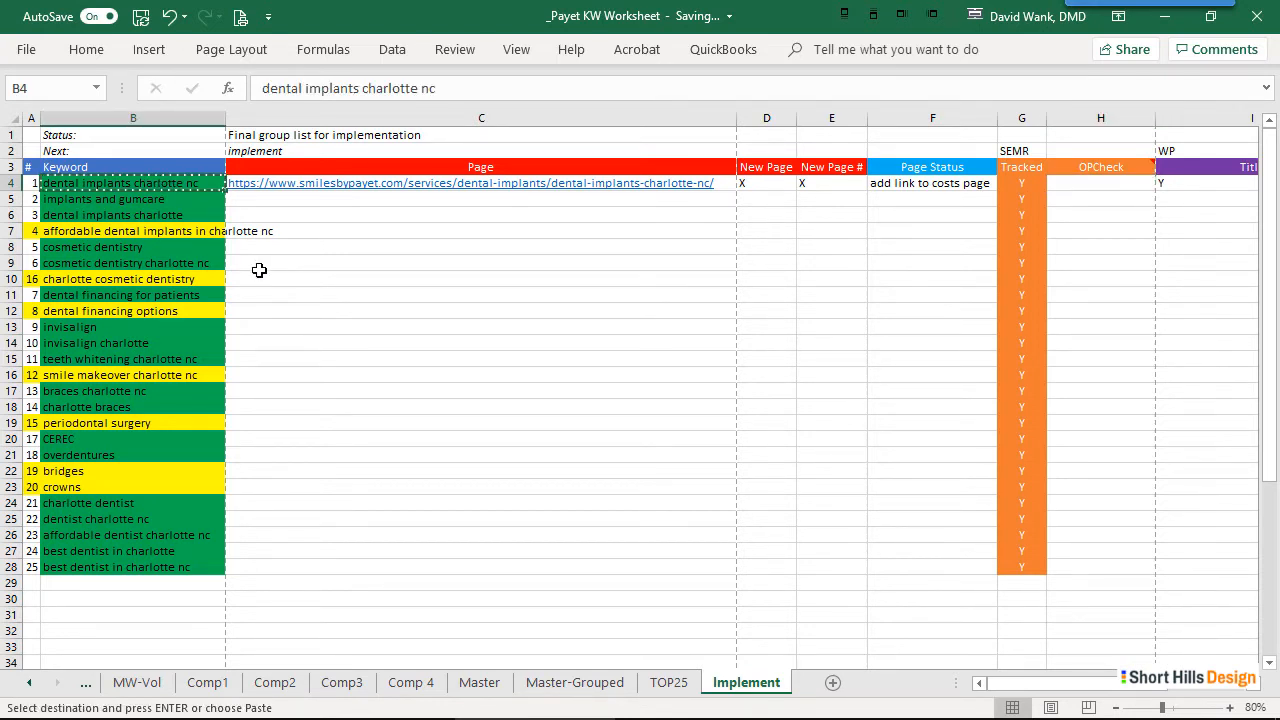
{"action": "left_click", "coordinate": [259, 270]}
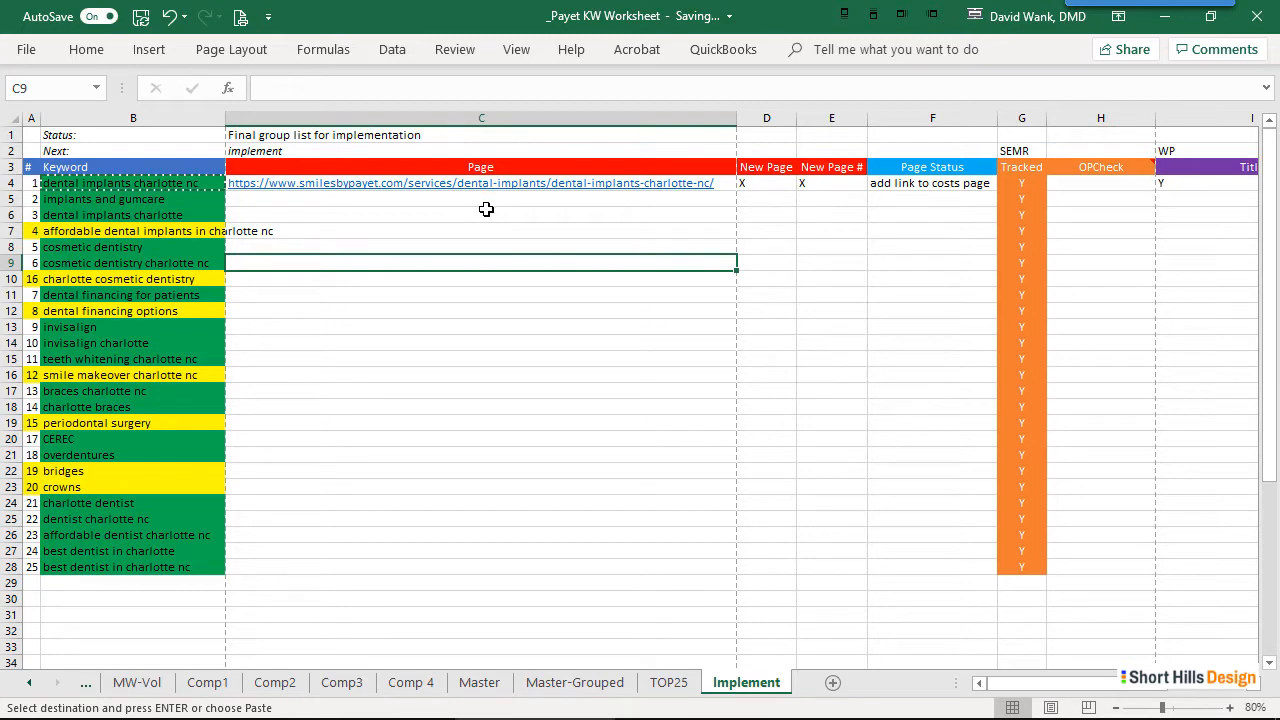
{"action": "key", "text": "alt+Tab"}
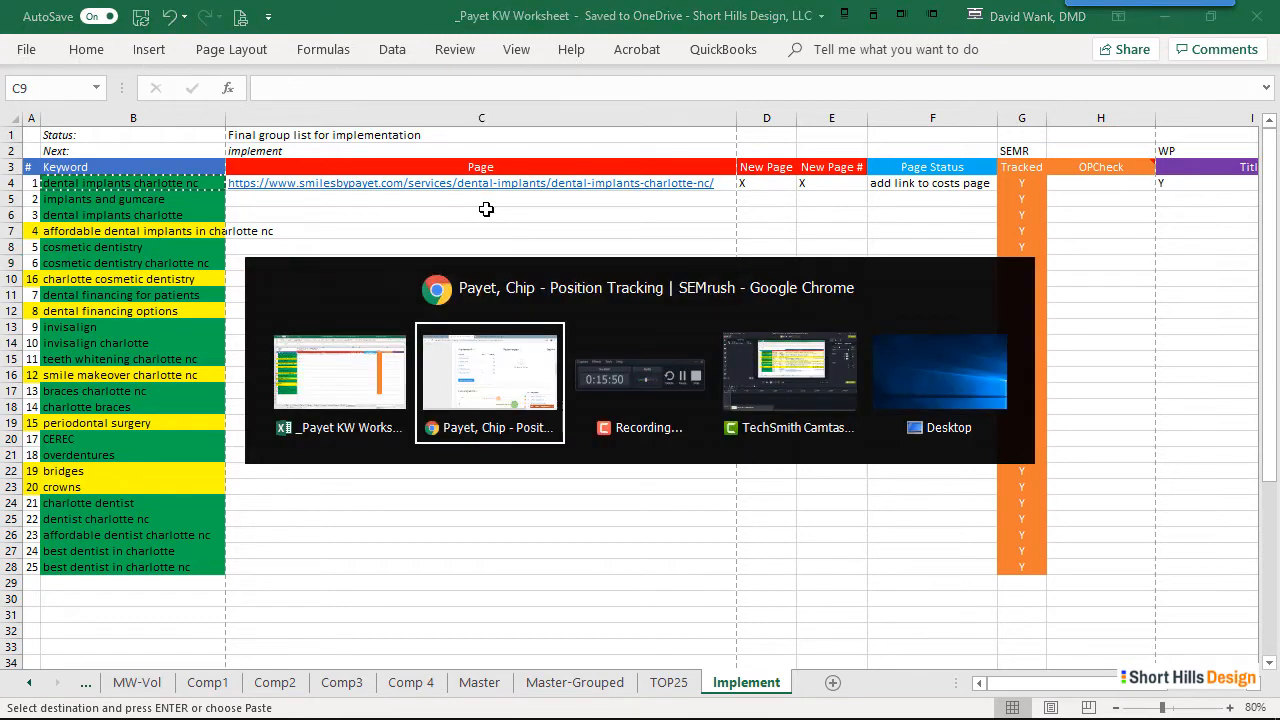
Open the project's On Page SEO Checker setup and continue with United States (Desktop) as the target location
{"action": "scroll", "coordinate": [144, 257], "scroll_direction": "up", "scroll_amount": 10}
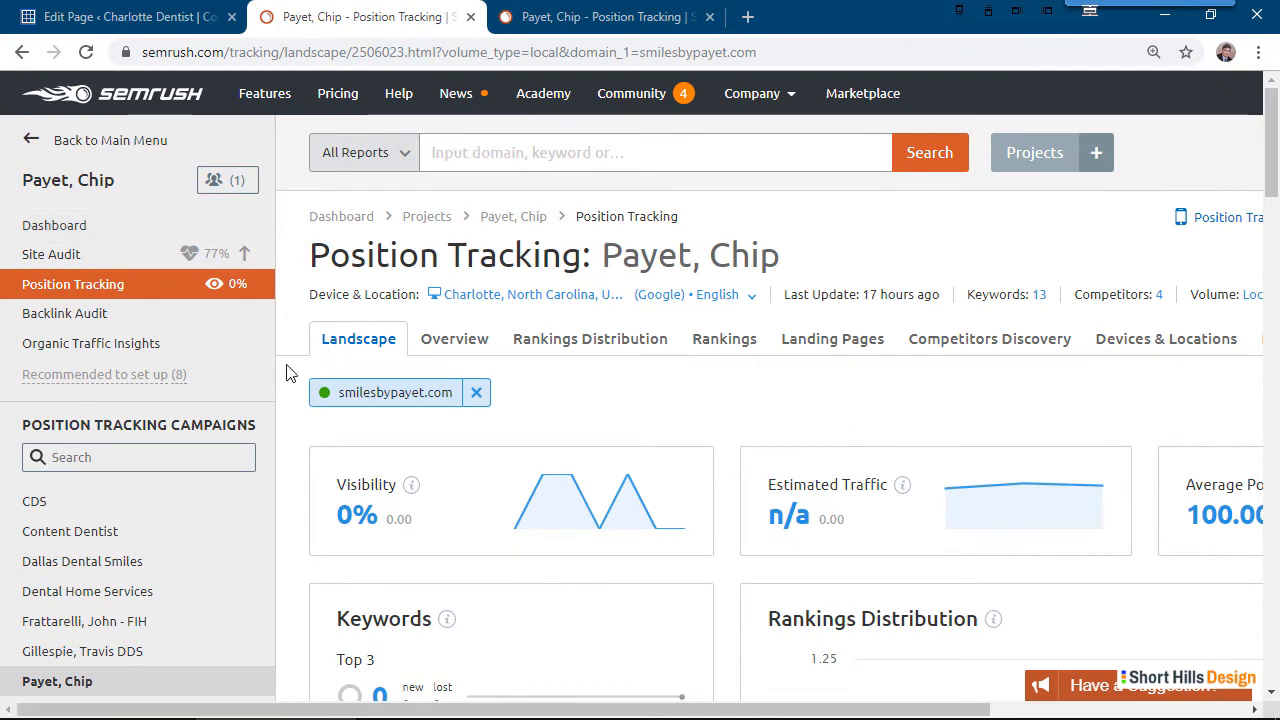
{"action": "scroll", "coordinate": [189, 343], "scroll_direction": "down", "scroll_amount": 3}
{"action": "scroll", "coordinate": [143, 294], "scroll_direction": "up", "scroll_amount": 3}
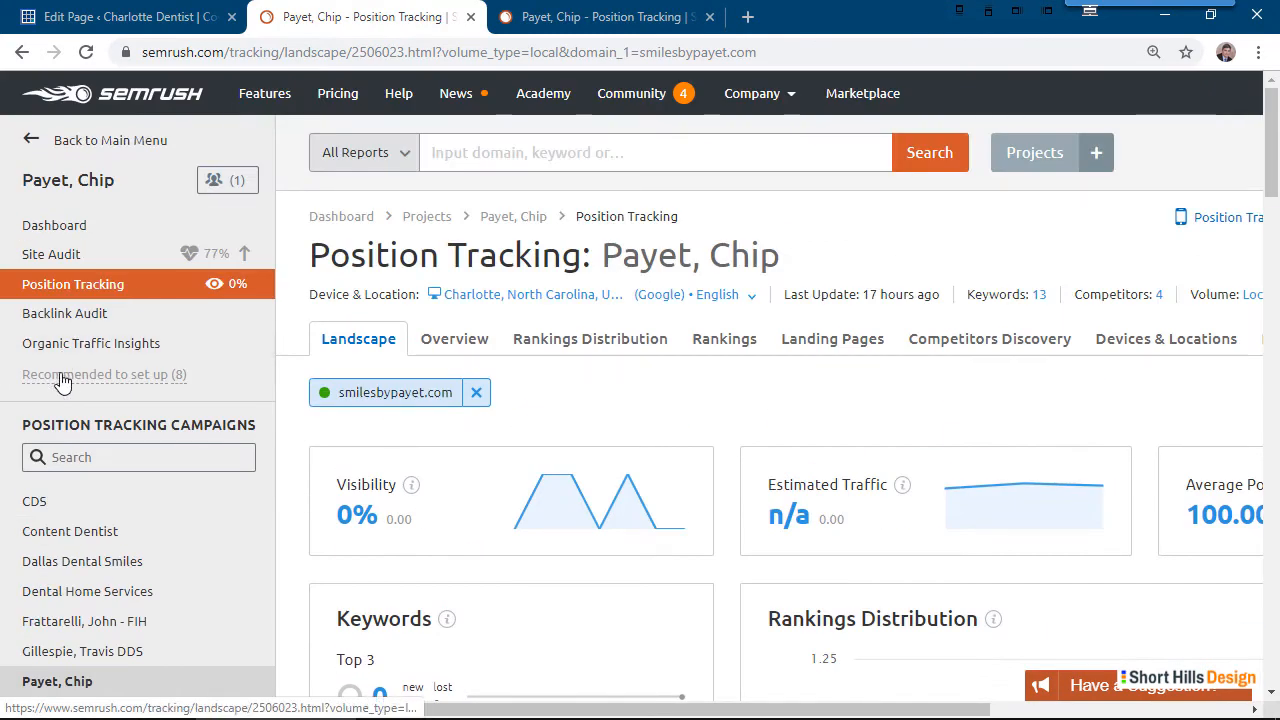
{"action": "left_click", "coordinate": [60, 378]}
{"action": "left_click", "coordinate": [28, 406]}
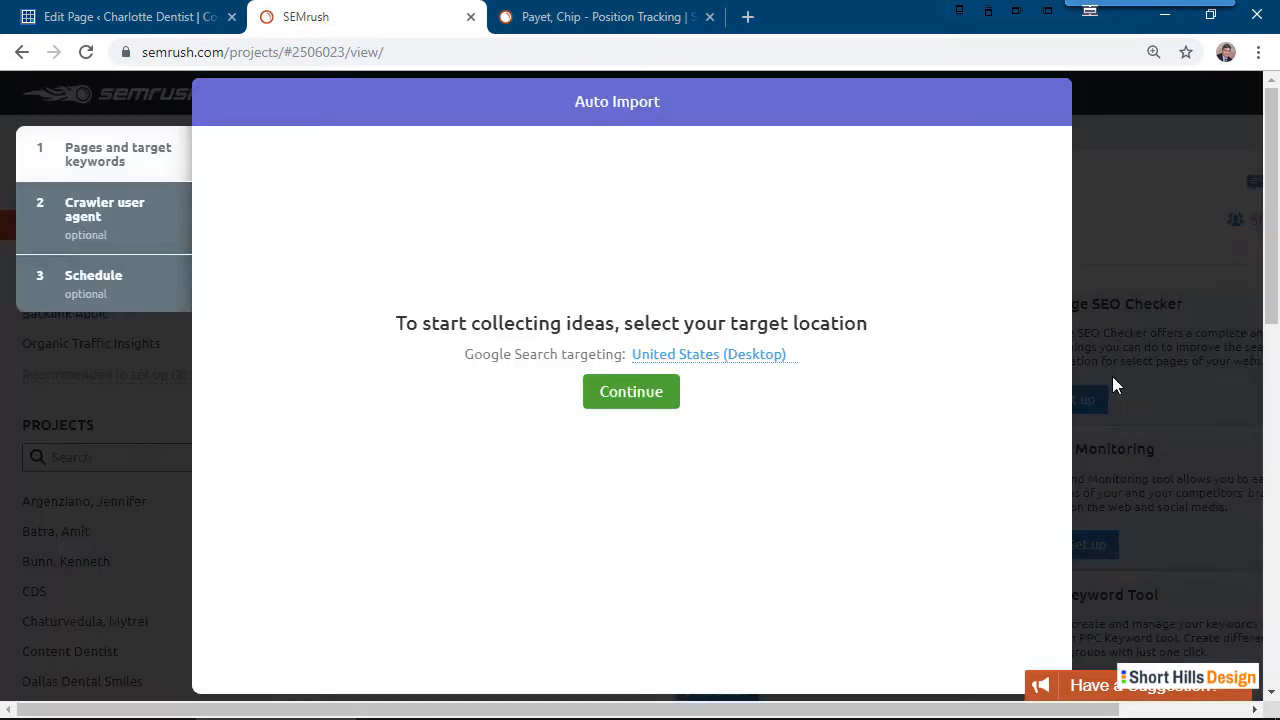
{"action": "left_click", "coordinate": [627, 389]}
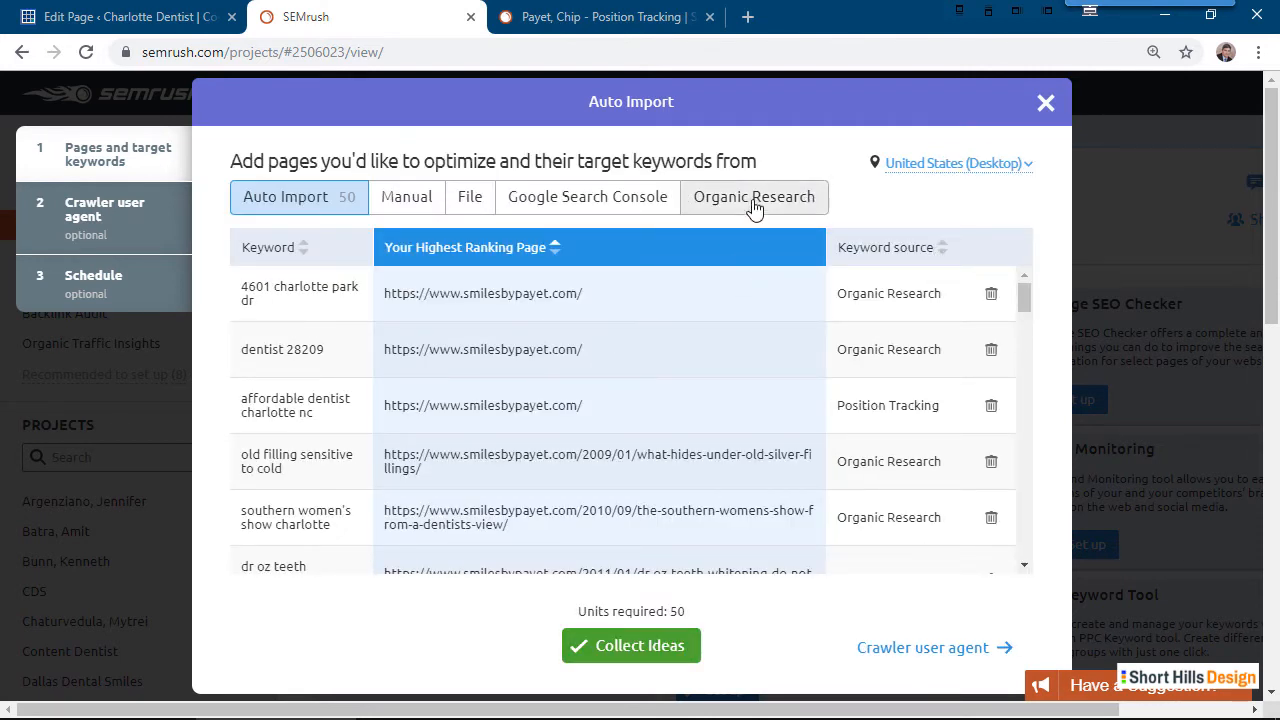
Choose manual entry, set the keyword to "dental implants charlotte nc" and clear the page to optimize
{"action": "left_click", "coordinate": [419, 208]}
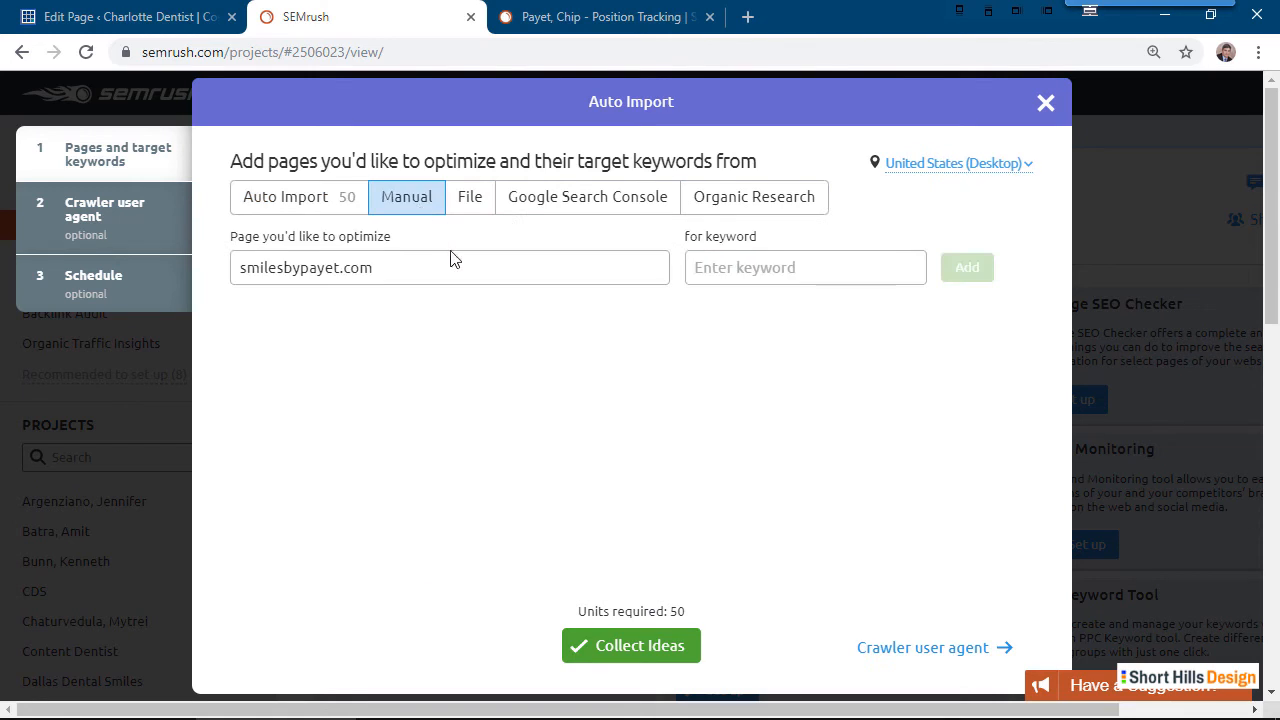
{"action": "left_click_drag", "start_coordinate": [451, 260], "coordinate": [180, 266]}
{"action": "key", "text": "ctrl+v"}
{"action": "key", "text": "ctrl+z"}
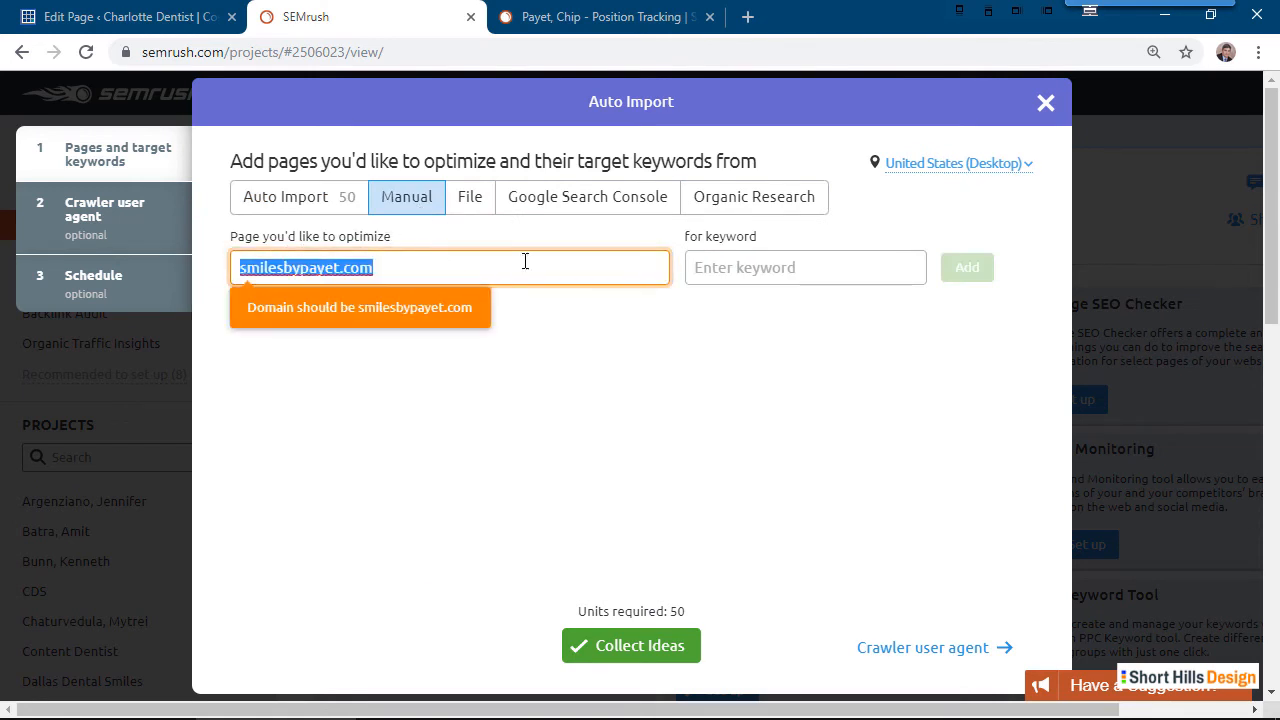
{"action": "left_click", "coordinate": [697, 267]}
{"action": "key", "text": "ctrl+v"}
{"action": "left_click_drag", "start_coordinate": [557, 268], "coordinate": [166, 264]}
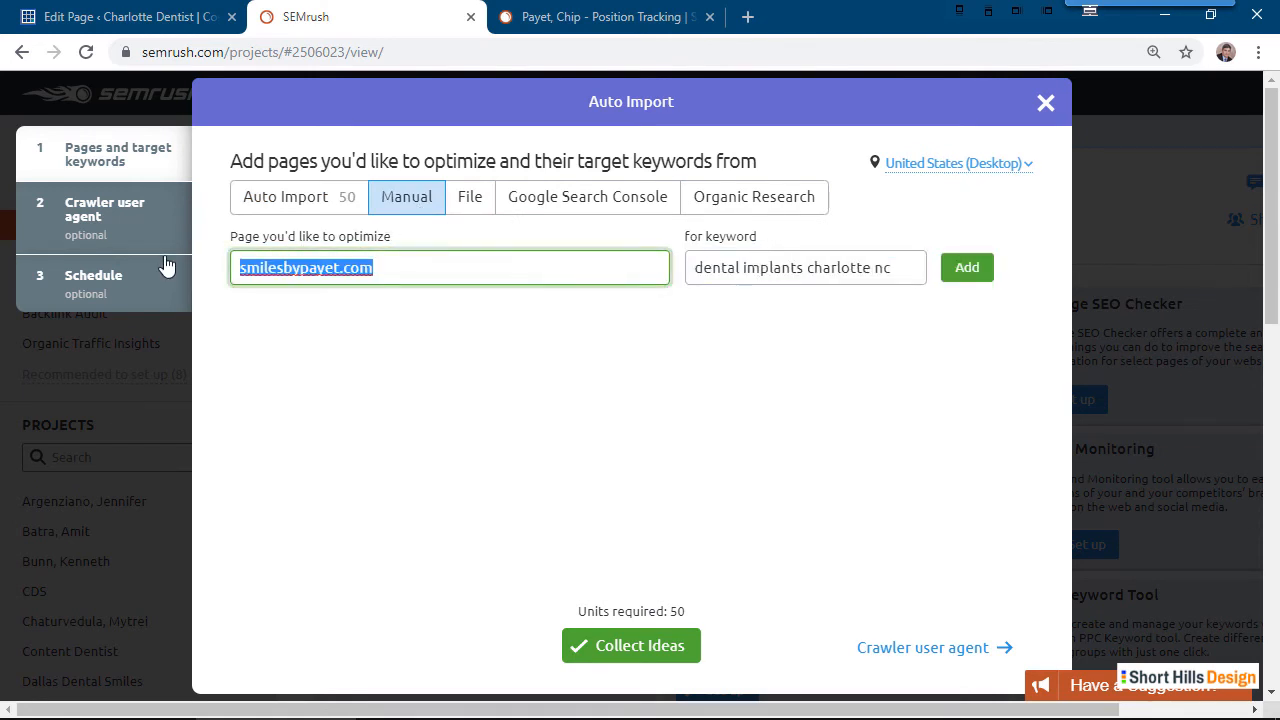
{"action": "key", "text": "BackSpace"}
Open the live Dental Implants Charlotte NC page from the WordPress editor in a new tab and copy its URL
{"action": "left_click", "coordinate": [112, 20]}
{"action": "right_click", "coordinate": [437, 89]}
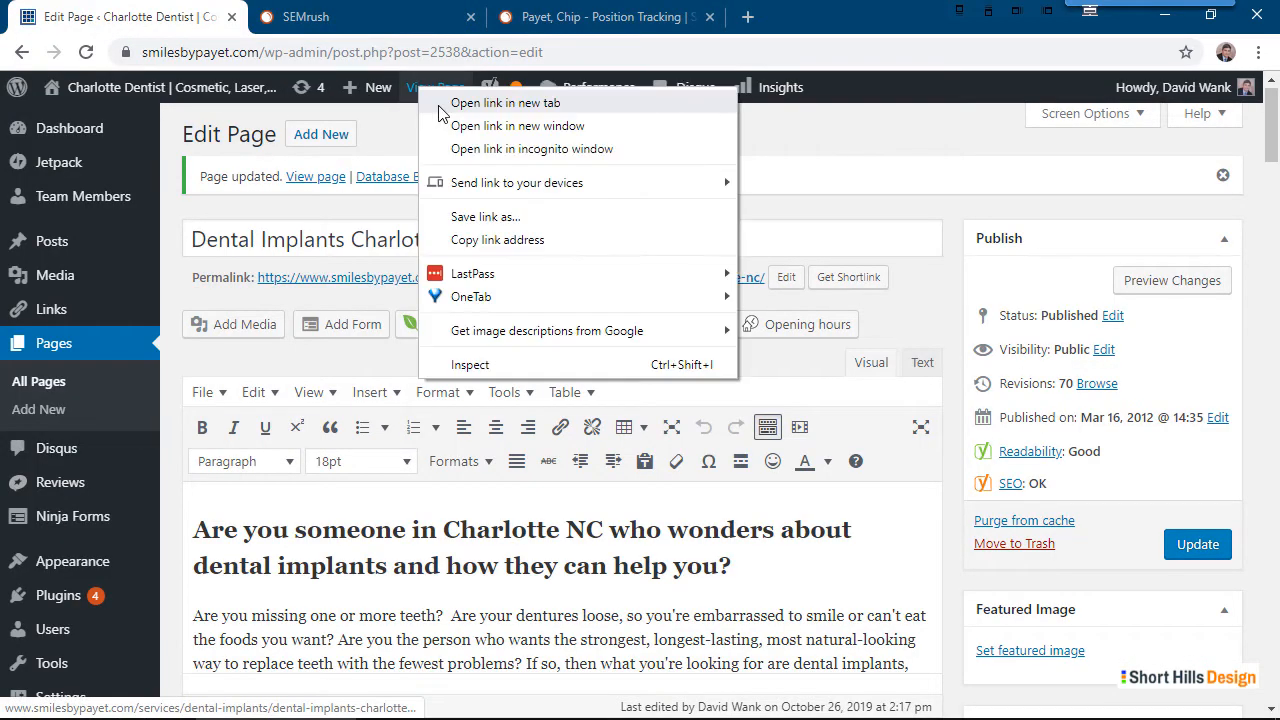
{"action": "left_click", "coordinate": [441, 104]}
{"action": "left_click", "coordinate": [367, 25]}
{"action": "left_click", "coordinate": [413, 55]}
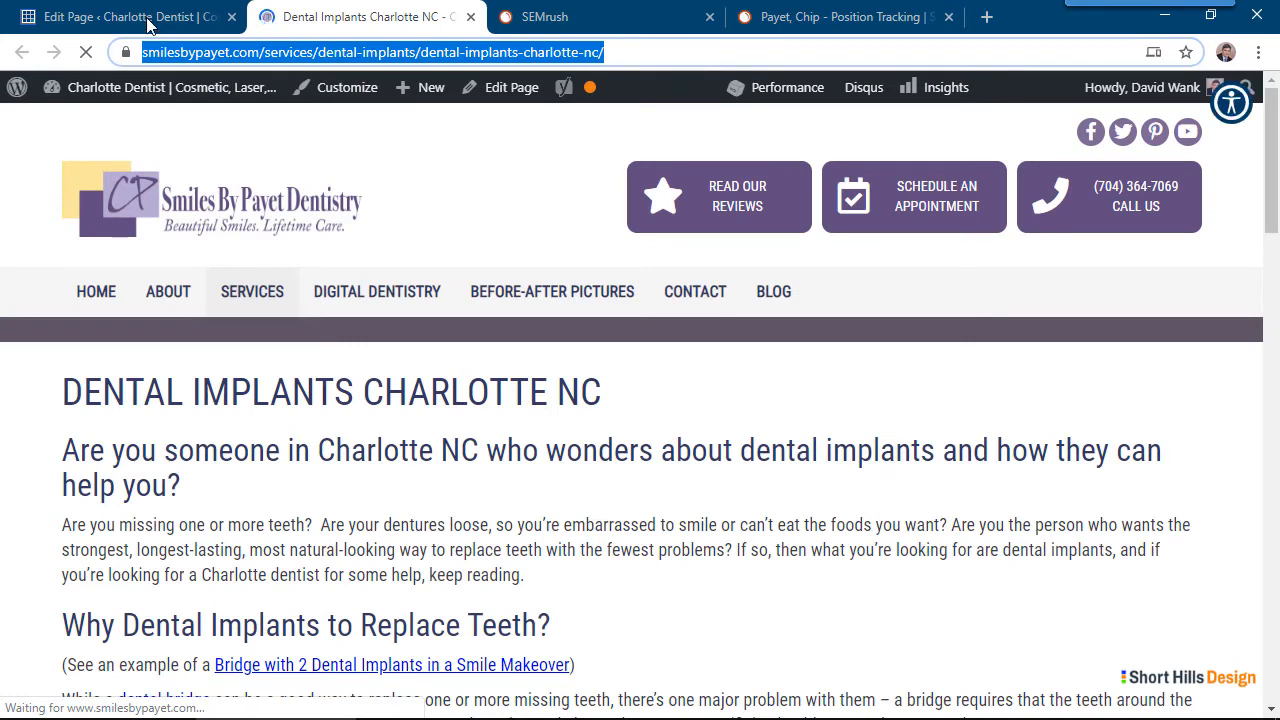
Paste the copied dental-implants-charlotte-nc URL as the page to optimize and add the page and keyword pair
{"action": "left_click", "coordinate": [830, 17]}
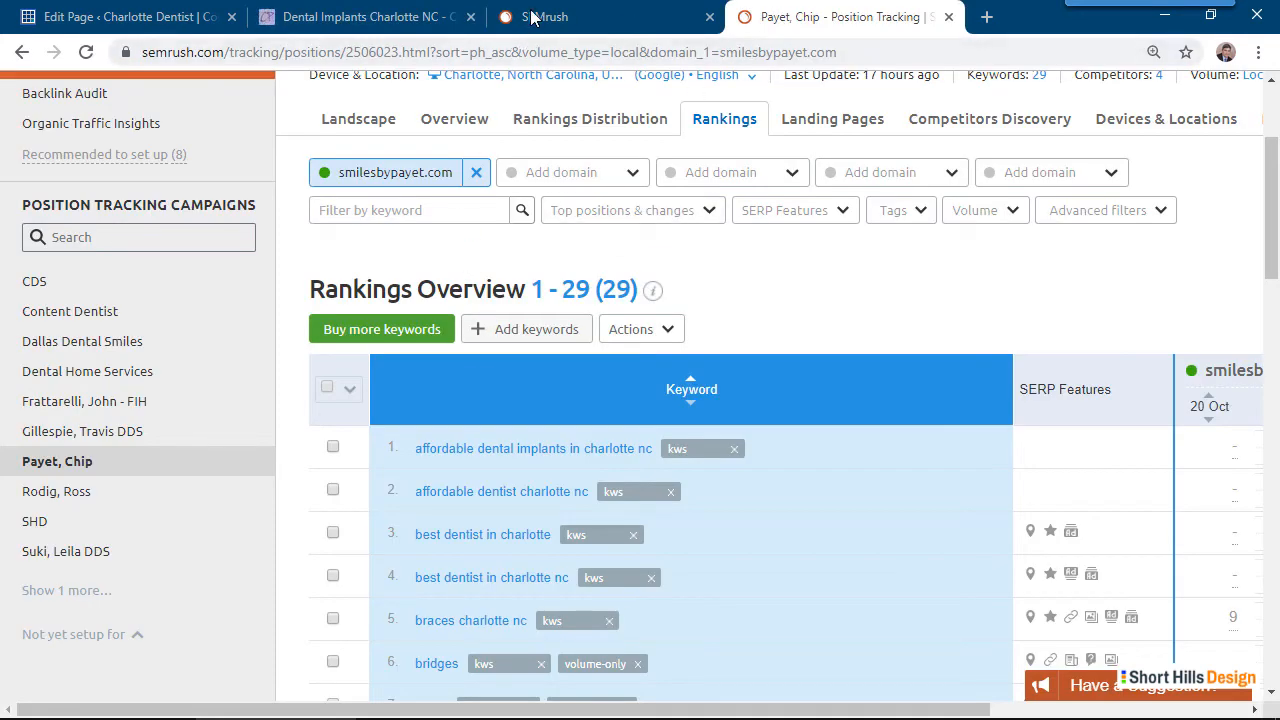
{"action": "left_click", "coordinate": [535, 17]}
{"action": "key", "text": "ctrl+v"}
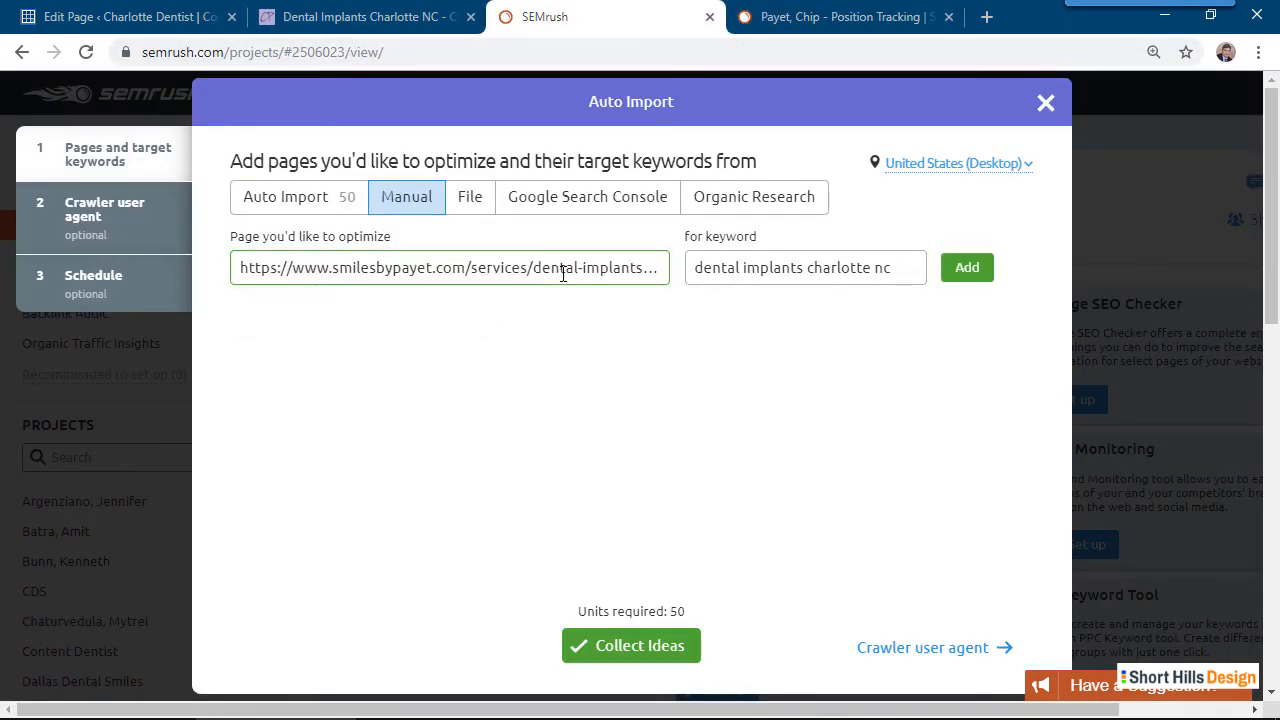
{"action": "left_click", "coordinate": [966, 268]}
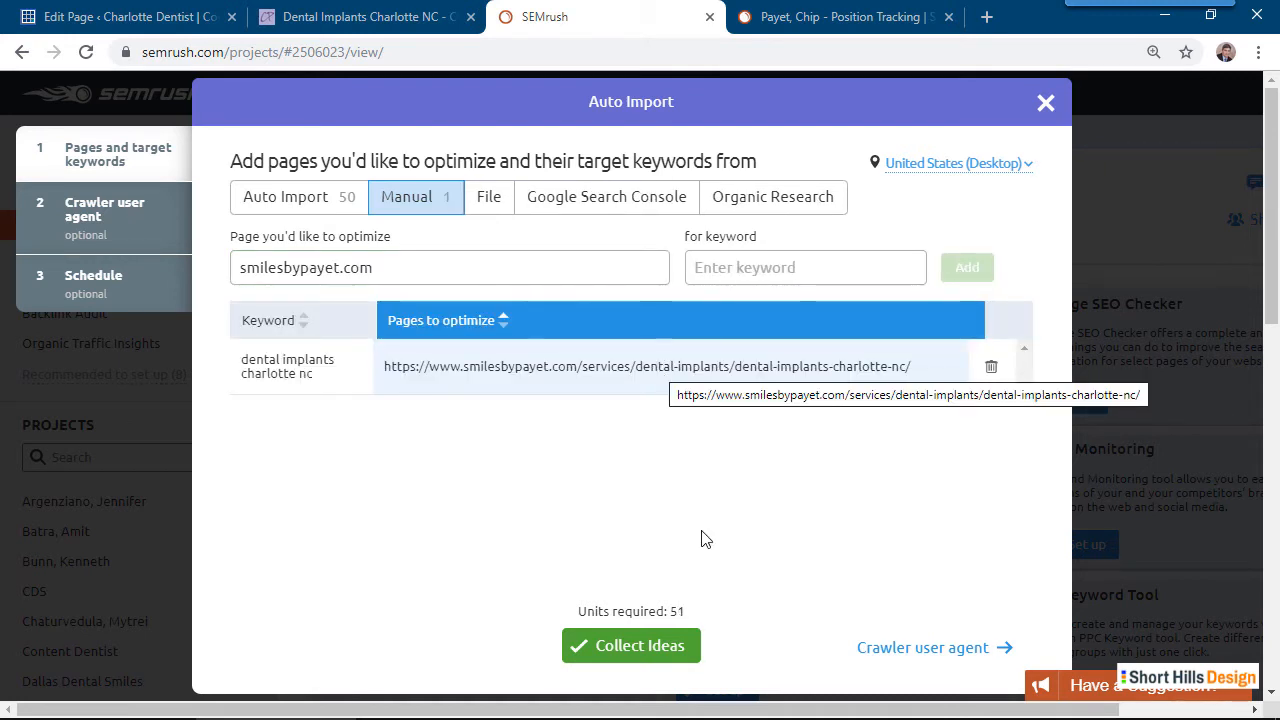
{"action": "left_click_drag", "start_coordinate": [378, 376], "coordinate": [943, 371]}
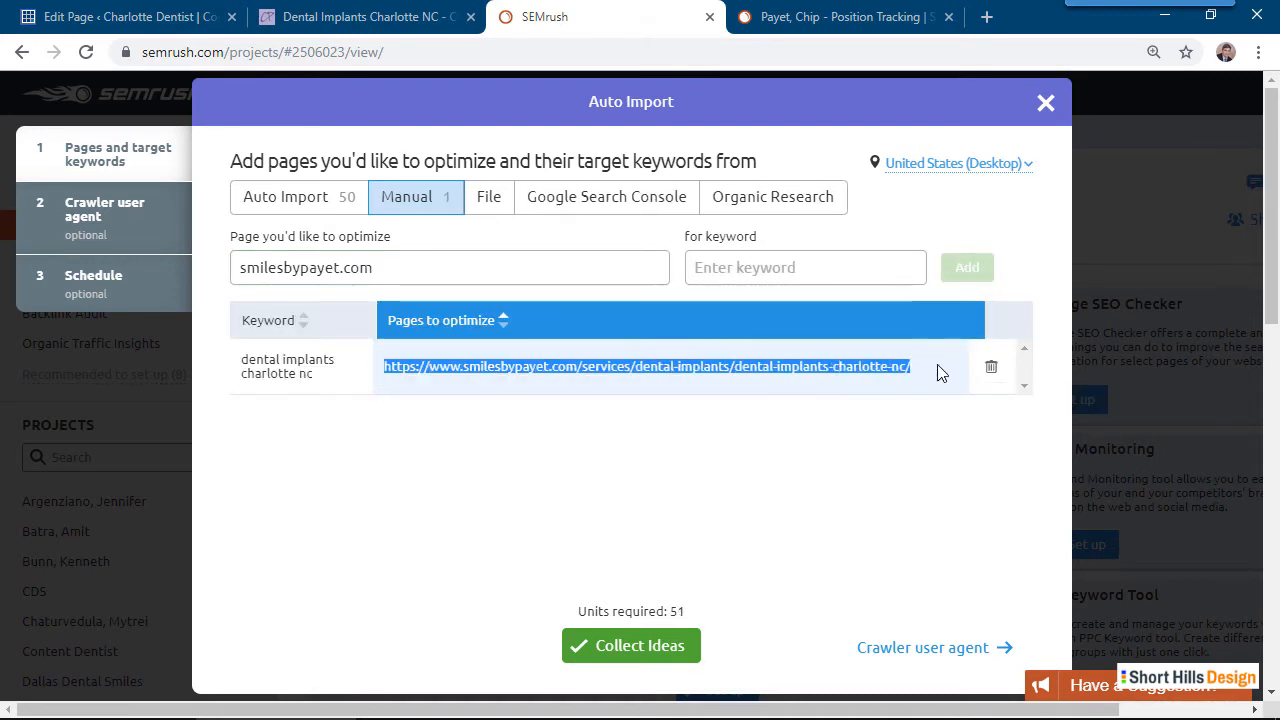
{"action": "left_click", "coordinate": [957, 486]}
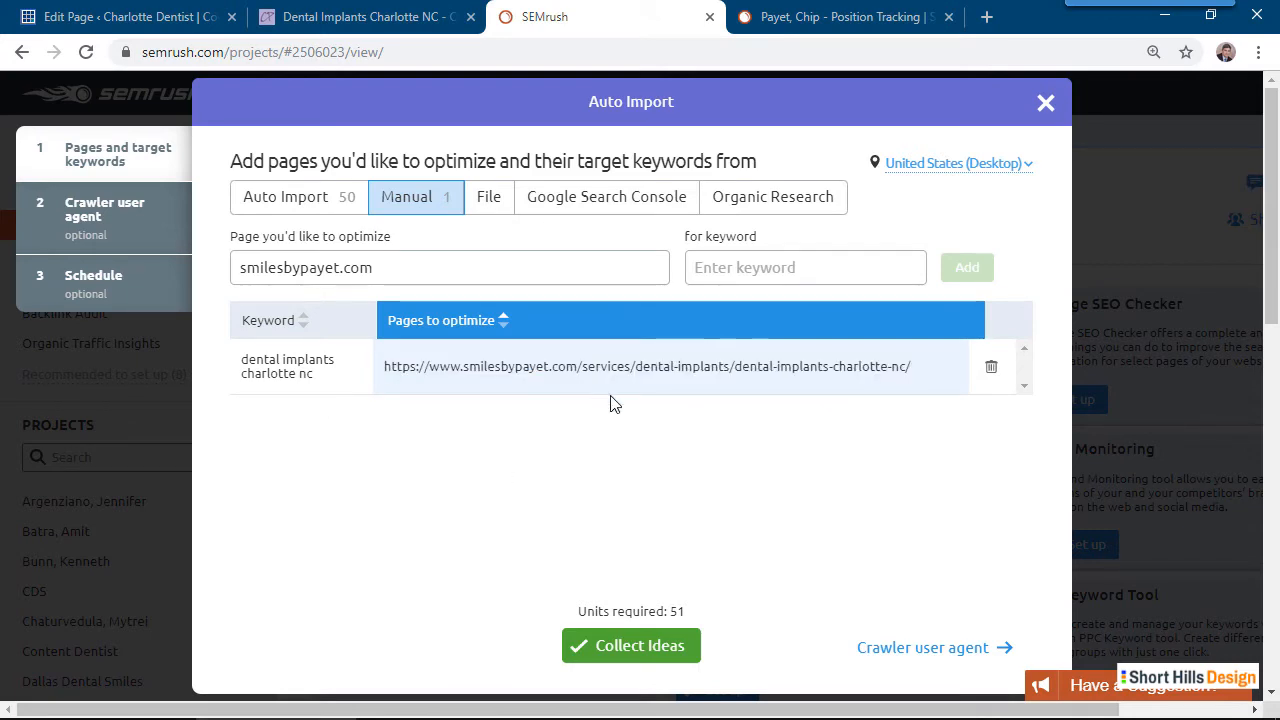
Delete every auto-imported keyword and page pair from the On Page SEO Checker setup, keeping only the manual entry
{"action": "left_click", "coordinate": [340, 204]}
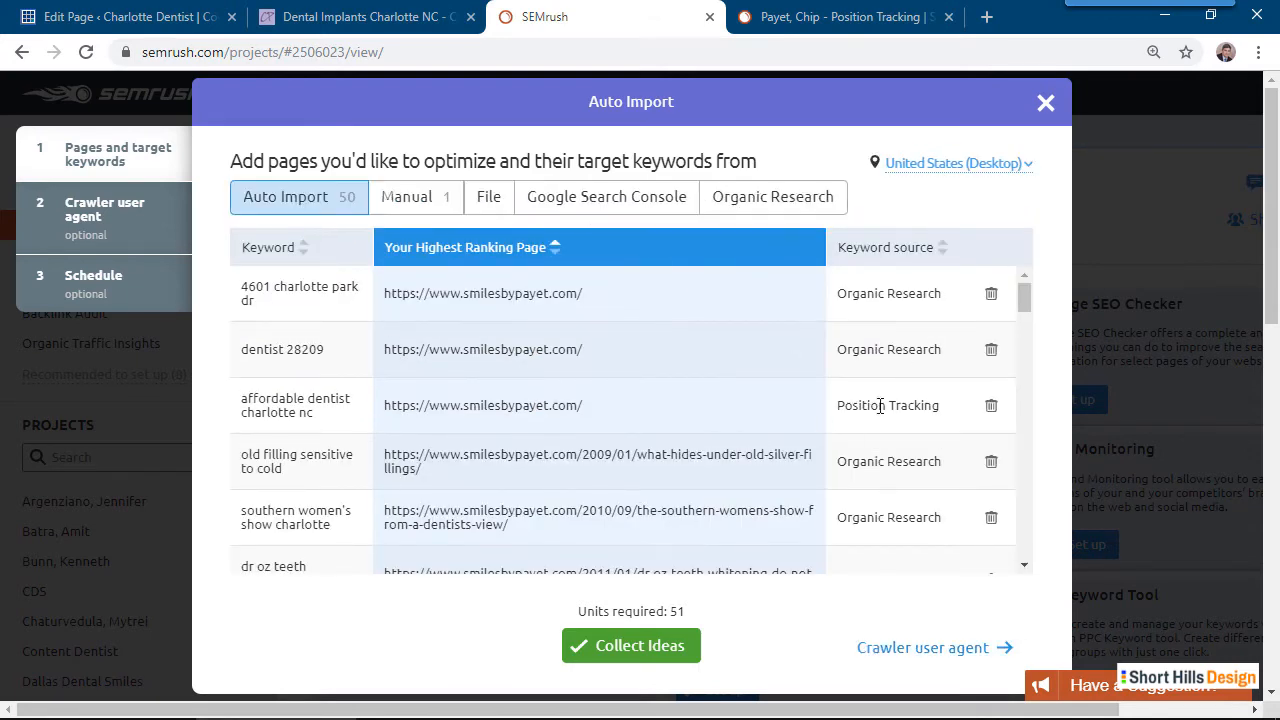
{"action": "scroll", "coordinate": [884, 407], "scroll_direction": "down", "scroll_amount": 20}
{"action": "scroll", "coordinate": [1000, 456], "scroll_direction": "up", "scroll_amount": 20}
{"action": "left_click", "coordinate": [991, 293]}
{"action": "left_click", "coordinate": [991, 293]}
{"action": "left_click", "coordinate": [991, 293]}
{"action": "left_click", "coordinate": [991, 293]}
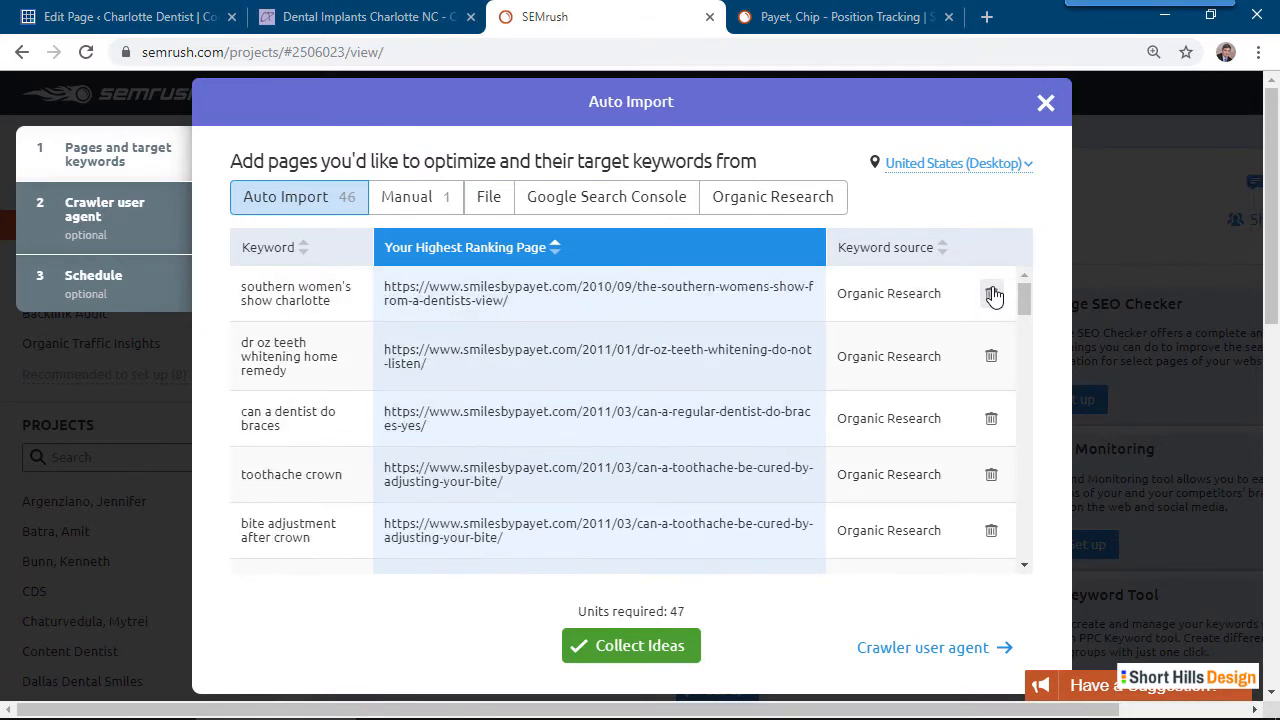
{"action": "left_click", "coordinate": [991, 293]}
{"action": "left_click", "coordinate": [991, 293]}
{"action": "left_click", "coordinate": [991, 293]}
{"action": "left_click", "coordinate": [991, 293]}
{"action": "left_click", "coordinate": [991, 293]}
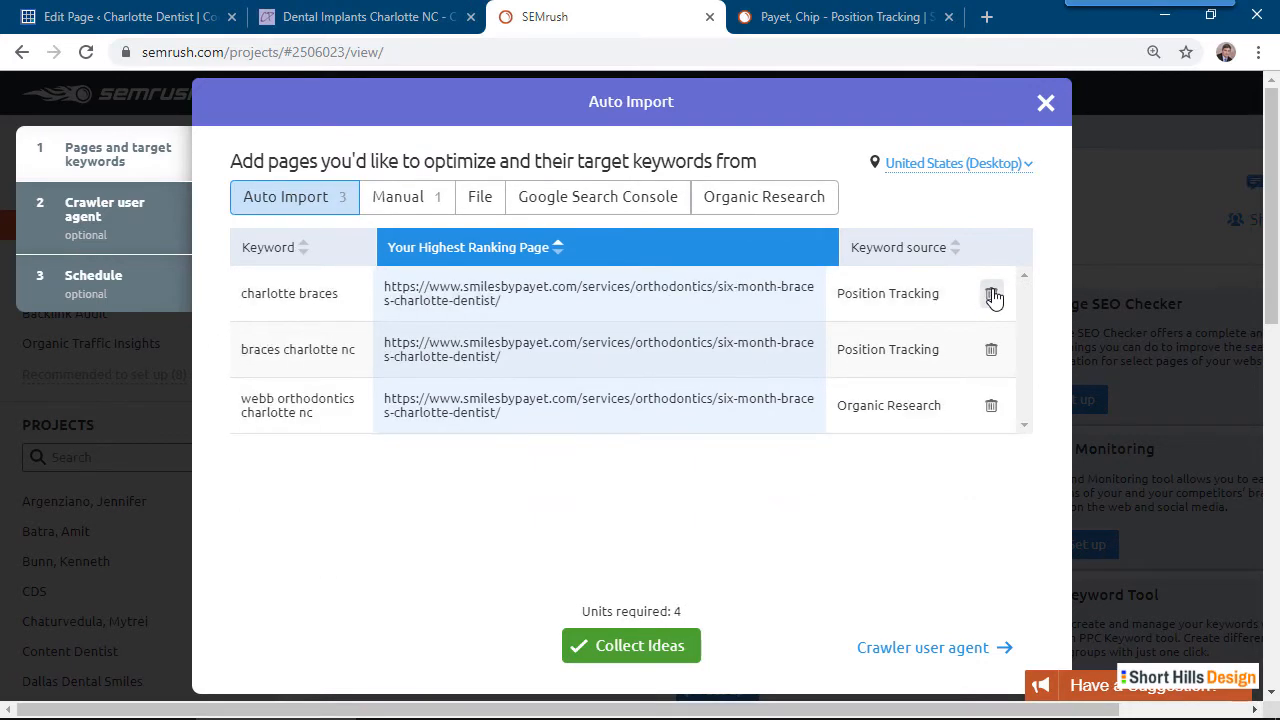
{"action": "left_click", "coordinate": [992, 295]}
{"action": "left_click", "coordinate": [992, 295]}
{"action": "left_click", "coordinate": [992, 295]}
{"action": "left_click", "coordinate": [992, 295]}
{"action": "left_click", "coordinate": [1008, 352]}
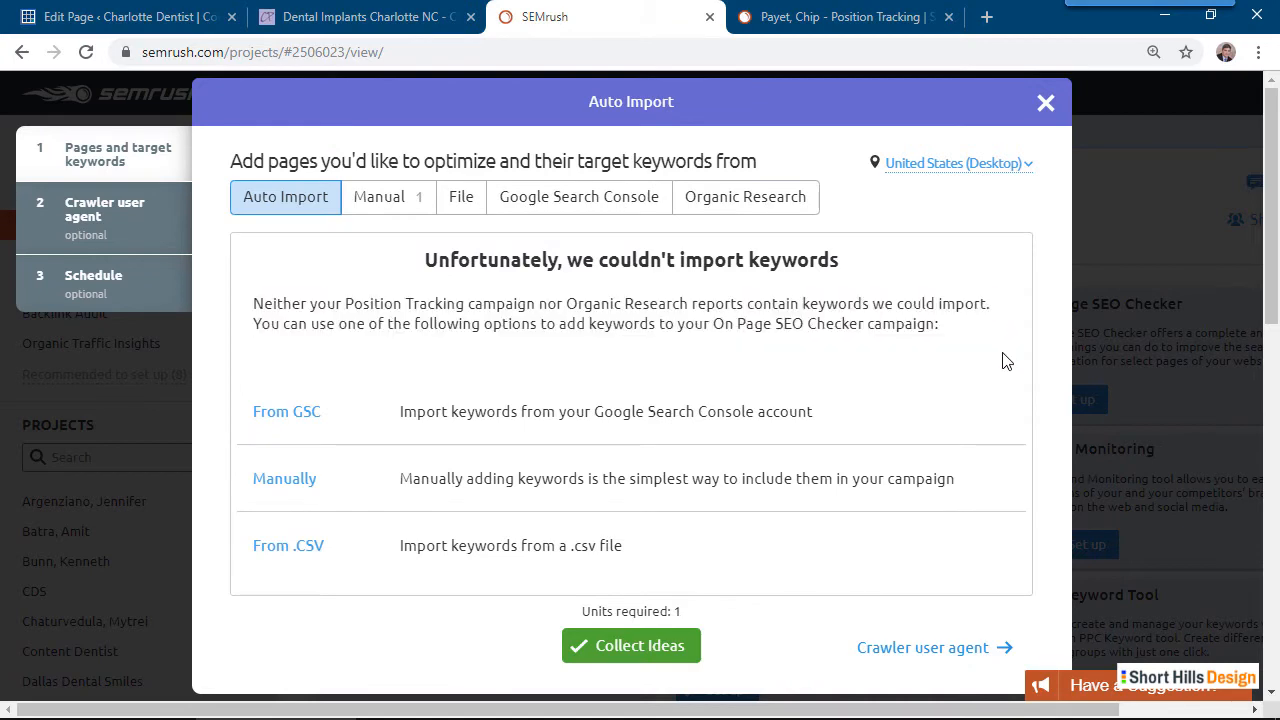
Remove all keywords suggested by Organic Research and start collecting ideas for the manually added dental implants page
{"action": "left_click", "coordinate": [414, 196]}
{"action": "left_click", "coordinate": [575, 197]}
{"action": "left_click", "coordinate": [755, 196]}
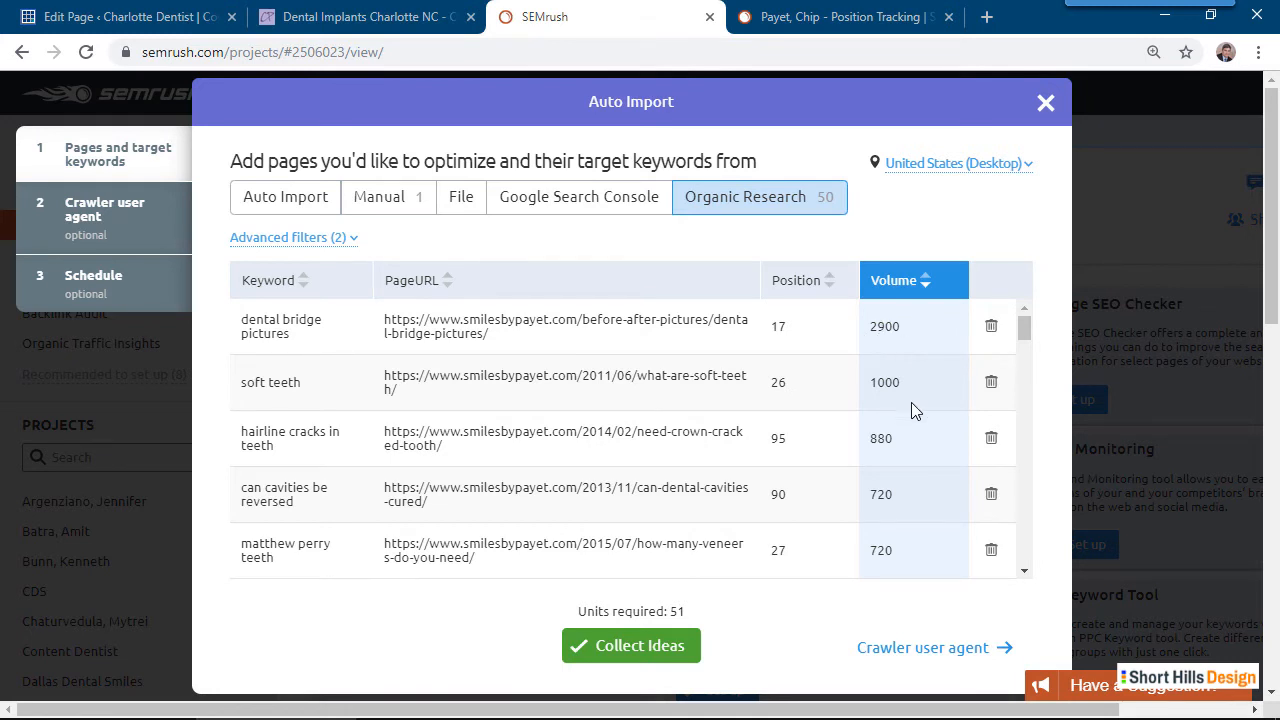
{"action": "scroll", "coordinate": [911, 402], "scroll_direction": "down", "scroll_amount": 2}
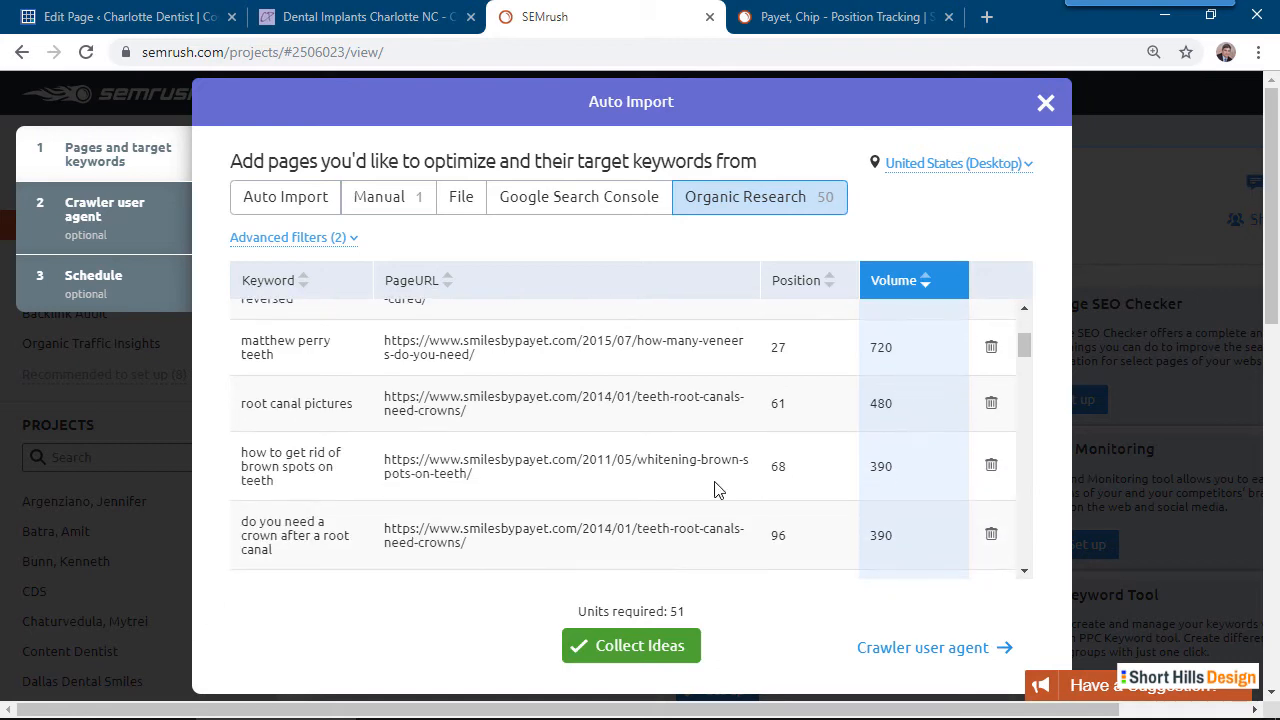
{"action": "scroll", "coordinate": [952, 519], "scroll_direction": "up", "scroll_amount": 2}
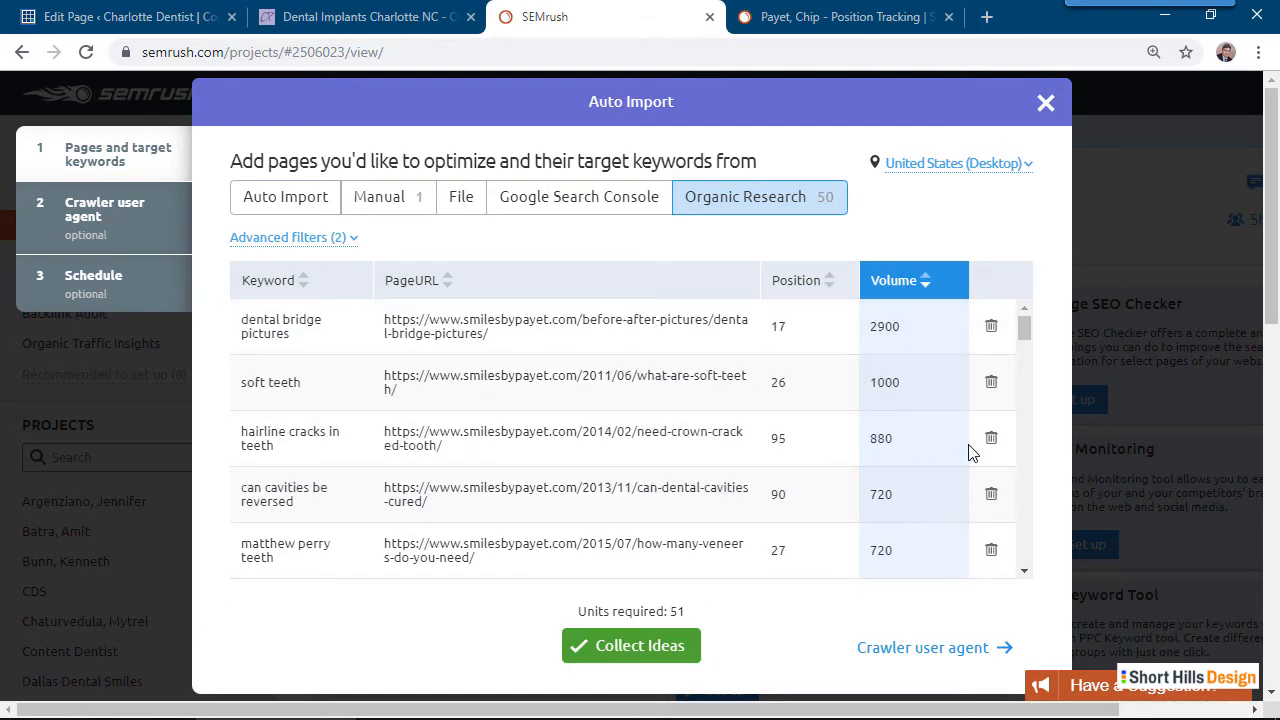
{"action": "scroll", "coordinate": [966, 451], "scroll_direction": "down", "scroll_amount": 5}
{"action": "scroll", "coordinate": [966, 451], "scroll_direction": "up", "scroll_amount": 5}
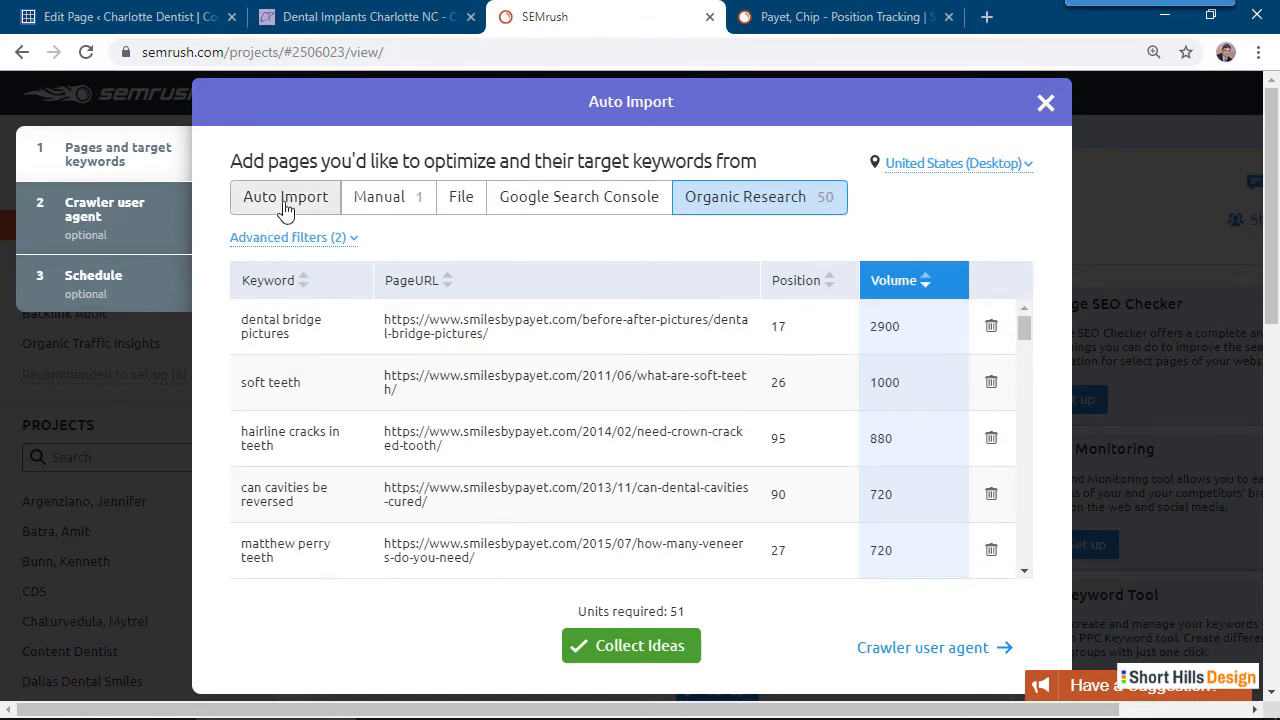
{"action": "left_click", "coordinate": [372, 203]}
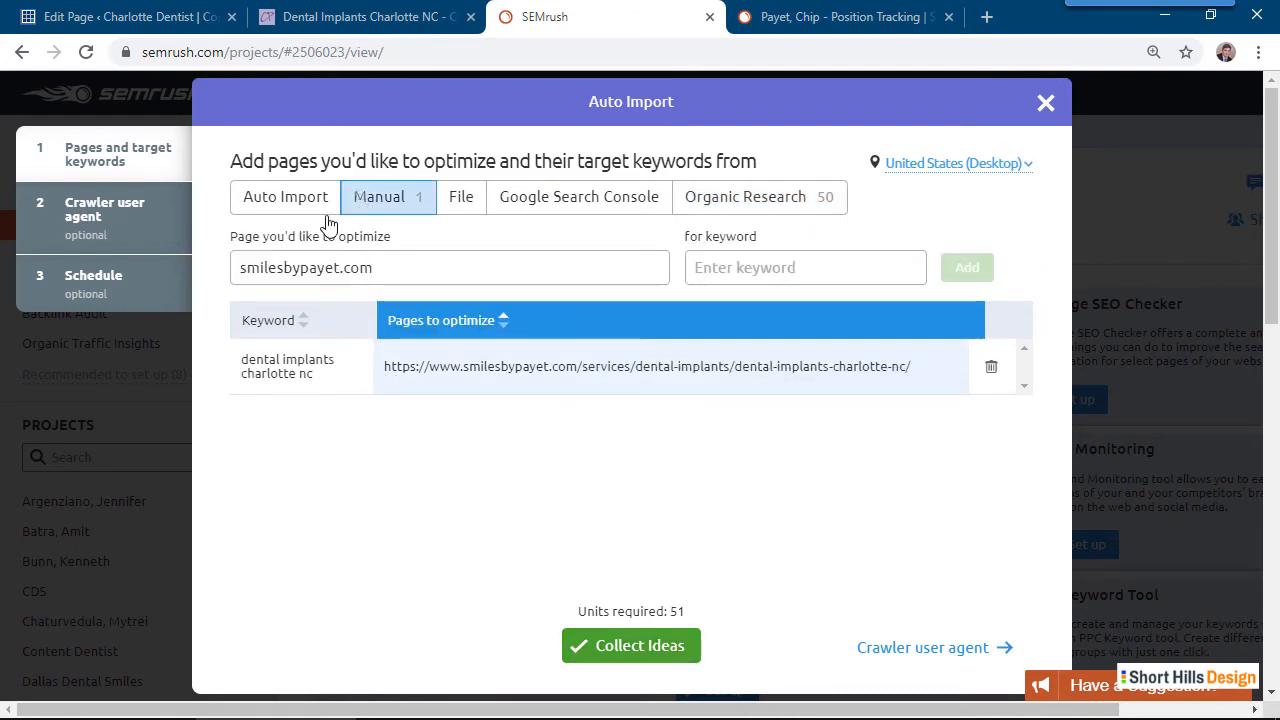
{"action": "left_click", "coordinate": [727, 197]}
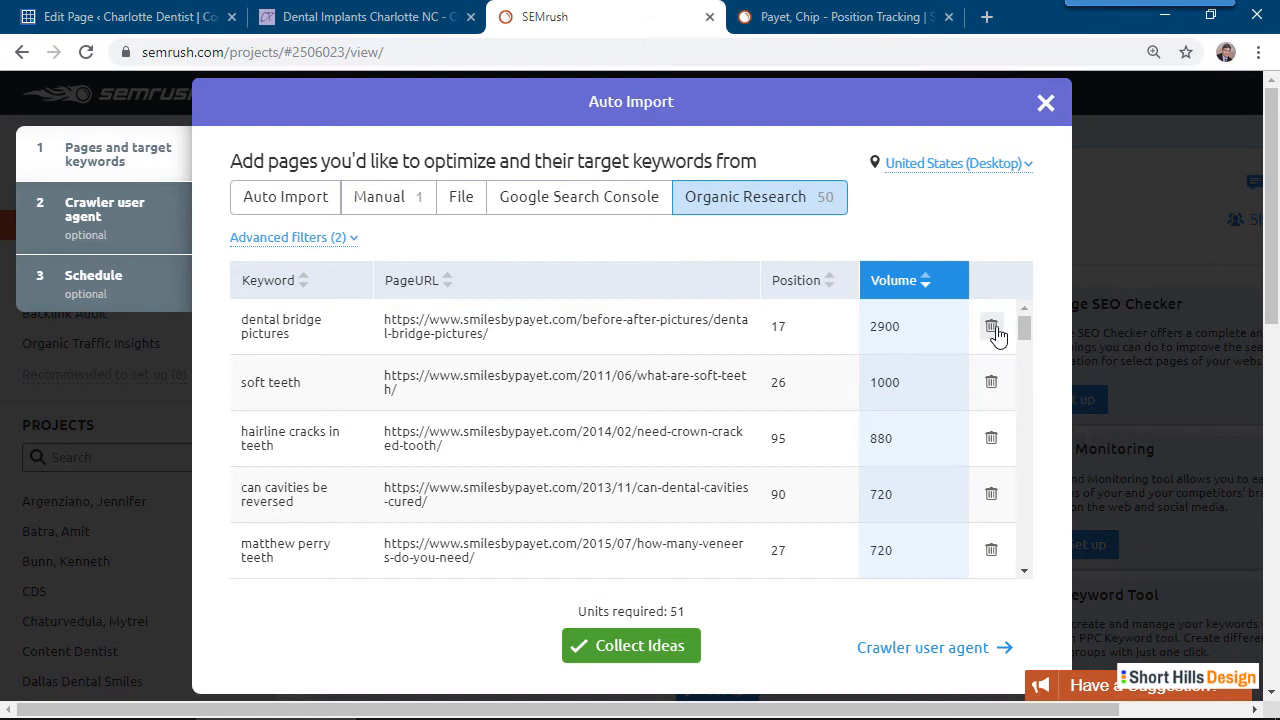
{"action": "left_click", "coordinate": [994, 330]}
{"action": "left_click", "coordinate": [994, 330]}
{"action": "left_click", "coordinate": [994, 330]}
{"action": "left_click", "coordinate": [994, 330]}
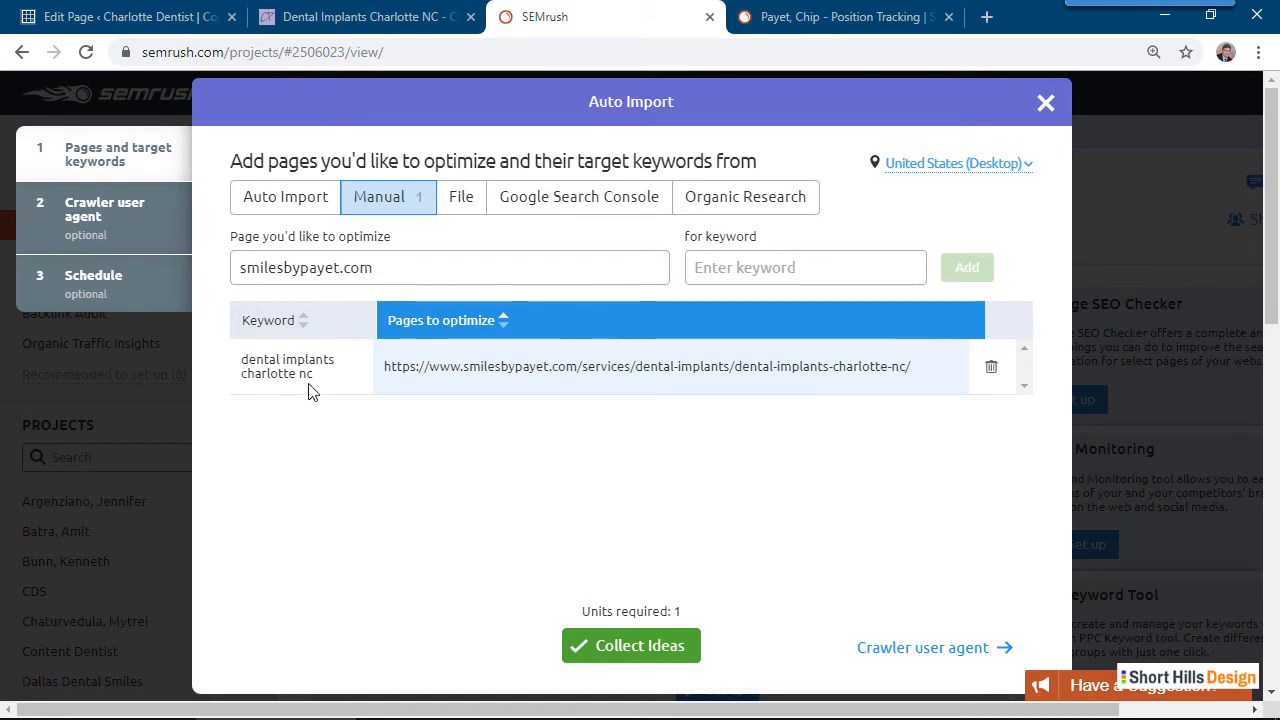
{"action": "left_click", "coordinate": [606, 646]}
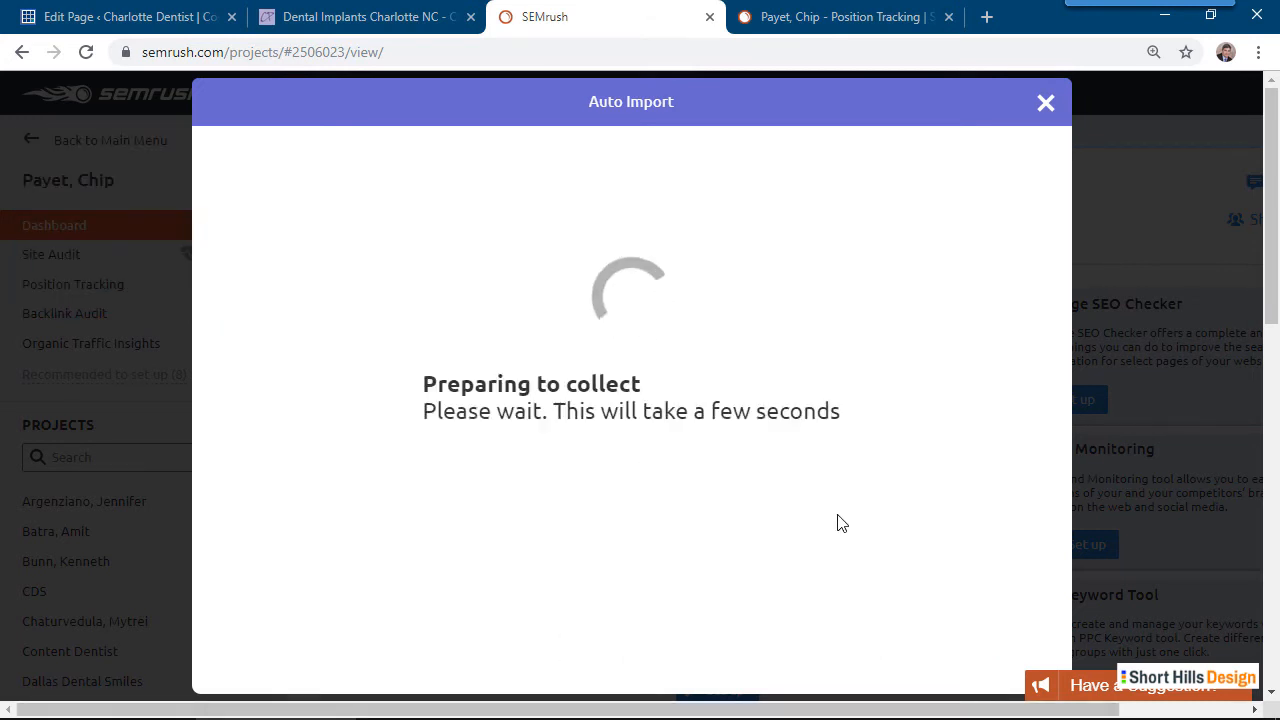
Switch to the Excel keyword worksheet and copy the Tracked "Y" in G4 into the OPCheck cell H4
{"action": "key", "text": "alt+Tab"}
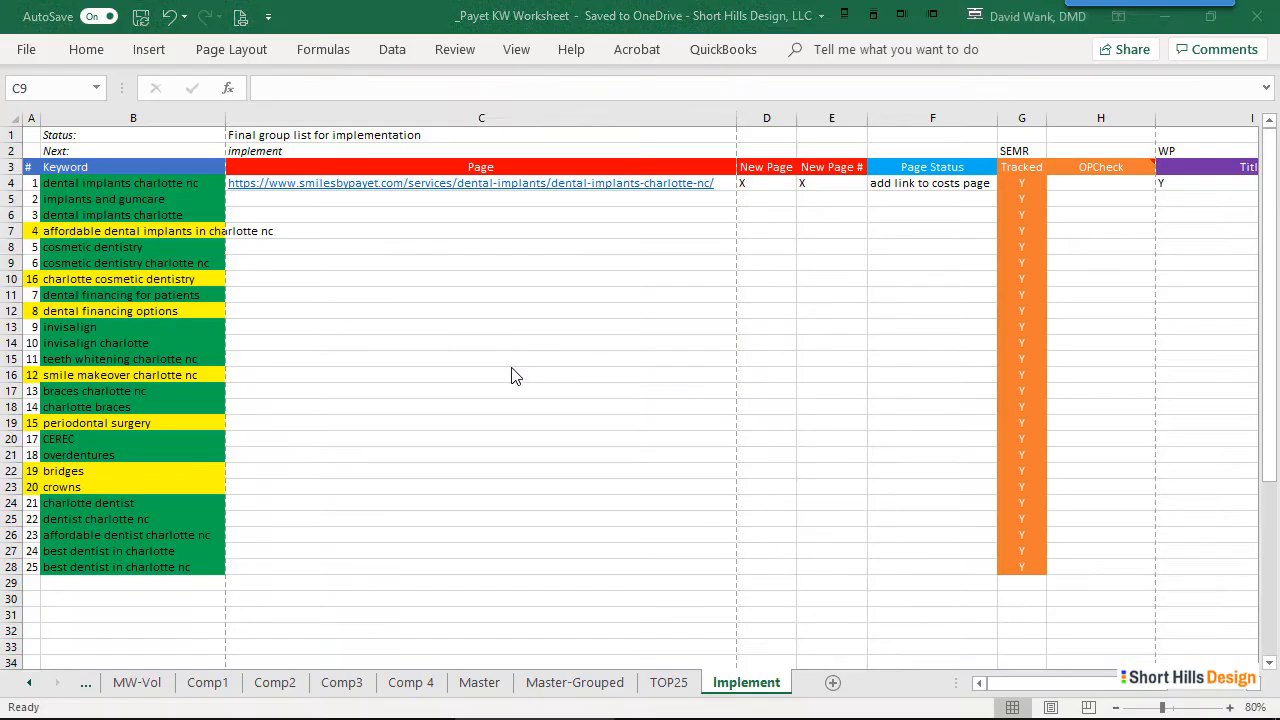
{"action": "left_click", "coordinate": [1120, 185]}
{"action": "left_click", "coordinate": [1034, 181]}
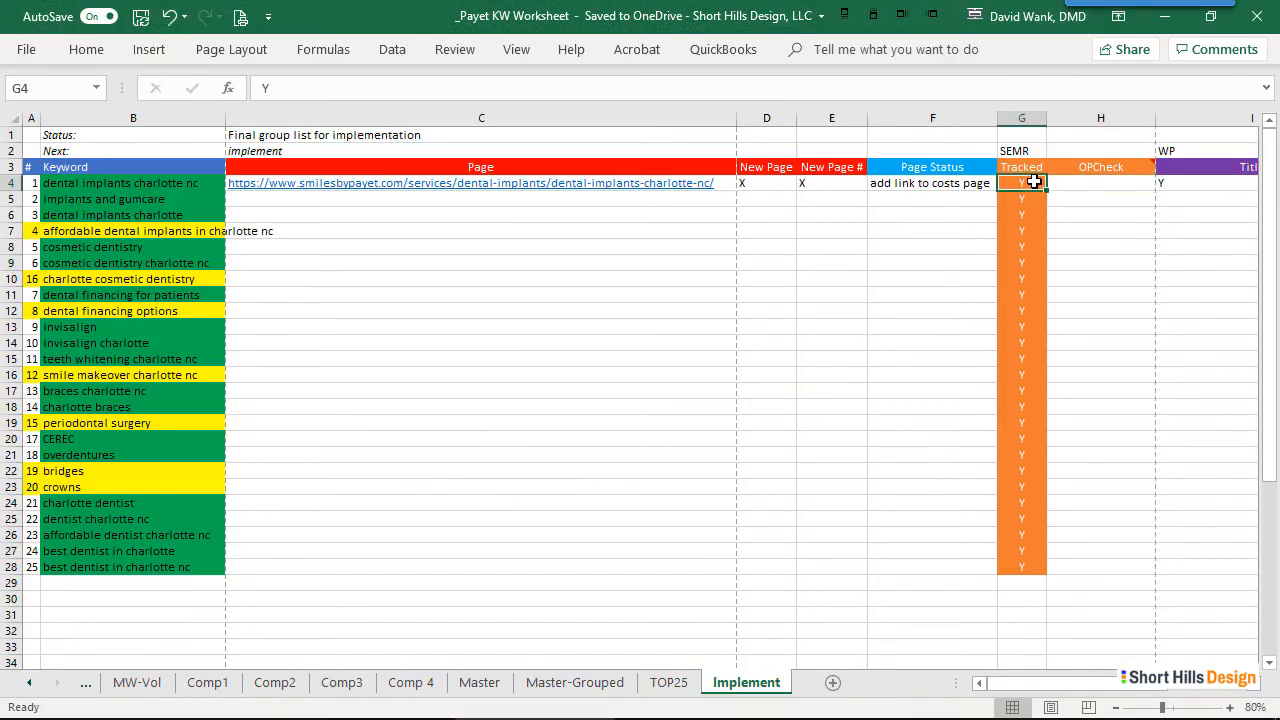
{"action": "key", "text": "ctrl+c"}
{"action": "key", "text": "Right"}
{"action": "key", "text": "ctrl+v"}
{"action": "key", "text": "Escape"}
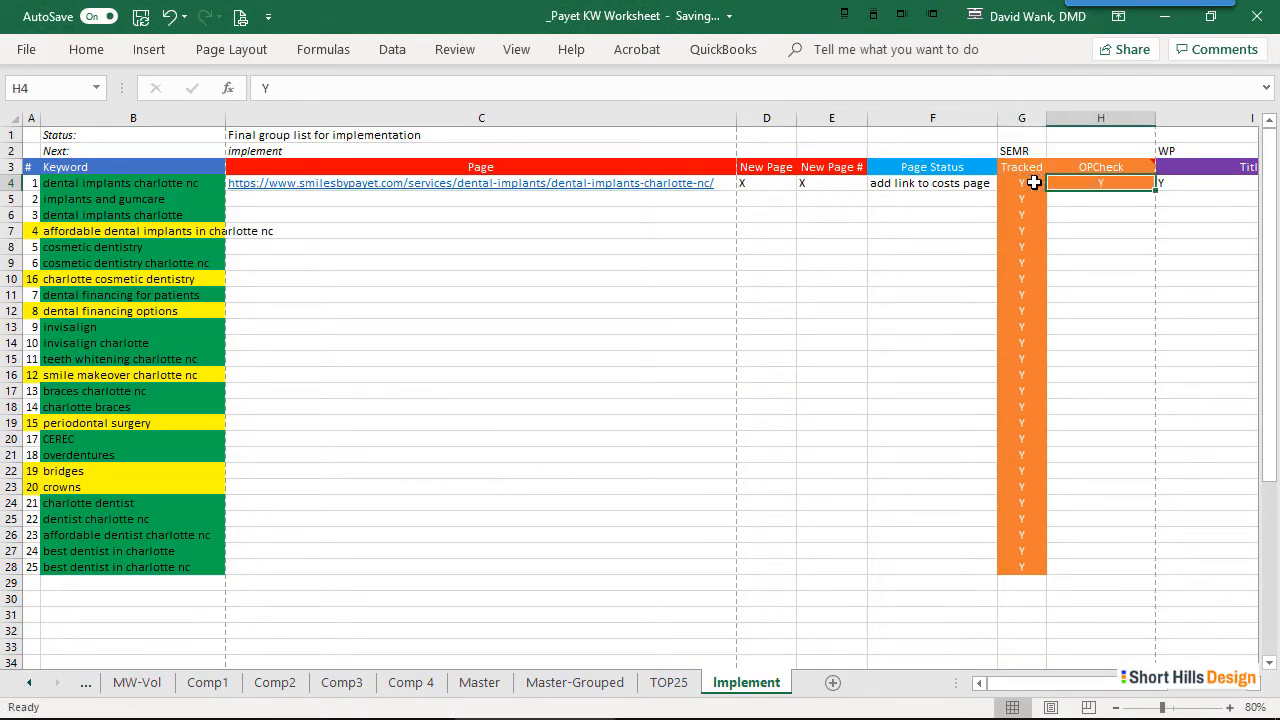
Review the status entries in row 4 for dental implants charlotte nc, across to the Notes column
{"action": "key", "text": "Down"}
{"action": "key", "text": "Right"}
{"action": "key", "text": "Right"}
{"action": "key", "text": "Left"}
{"action": "key", "text": "Left"}
{"action": "key", "text": "Left"}
{"action": "key", "text": "Up"}
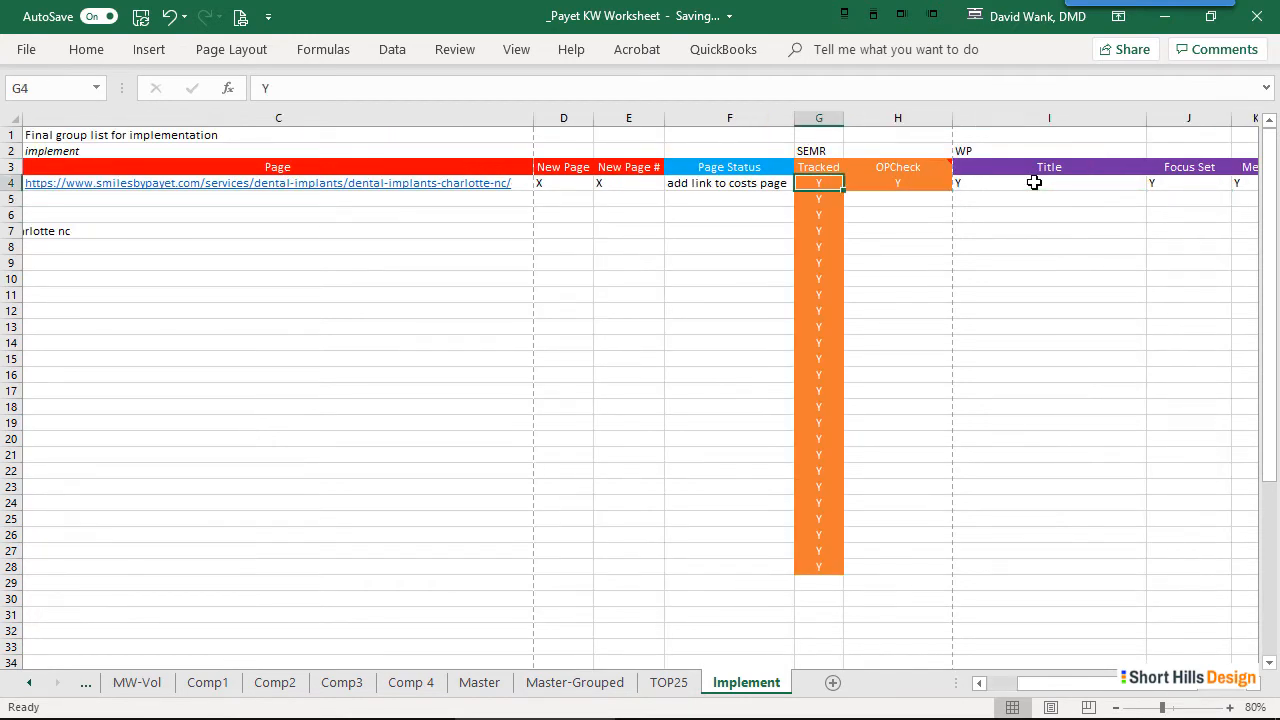
{"action": "key", "text": "Right"}
{"action": "key", "text": "Left"}
{"action": "key", "text": "Left"}
{"action": "key", "text": "Left"}
{"action": "key", "text": "Home"}
{"action": "key", "text": "Right"}
{"action": "key", "text": "Right"}
{"action": "key", "text": "Right"}
{"action": "key", "text": "Right"}
{"action": "key", "text": "Right"}
{"action": "key", "text": "Right"}
{"action": "key", "text": "Right"}
{"action": "key", "text": "Right"}
{"action": "key", "text": "Right"}
{"action": "key", "text": "Right"}
{"action": "key", "text": "Right"}
{"action": "key", "text": "Right"}
{"action": "key", "text": "Right"}
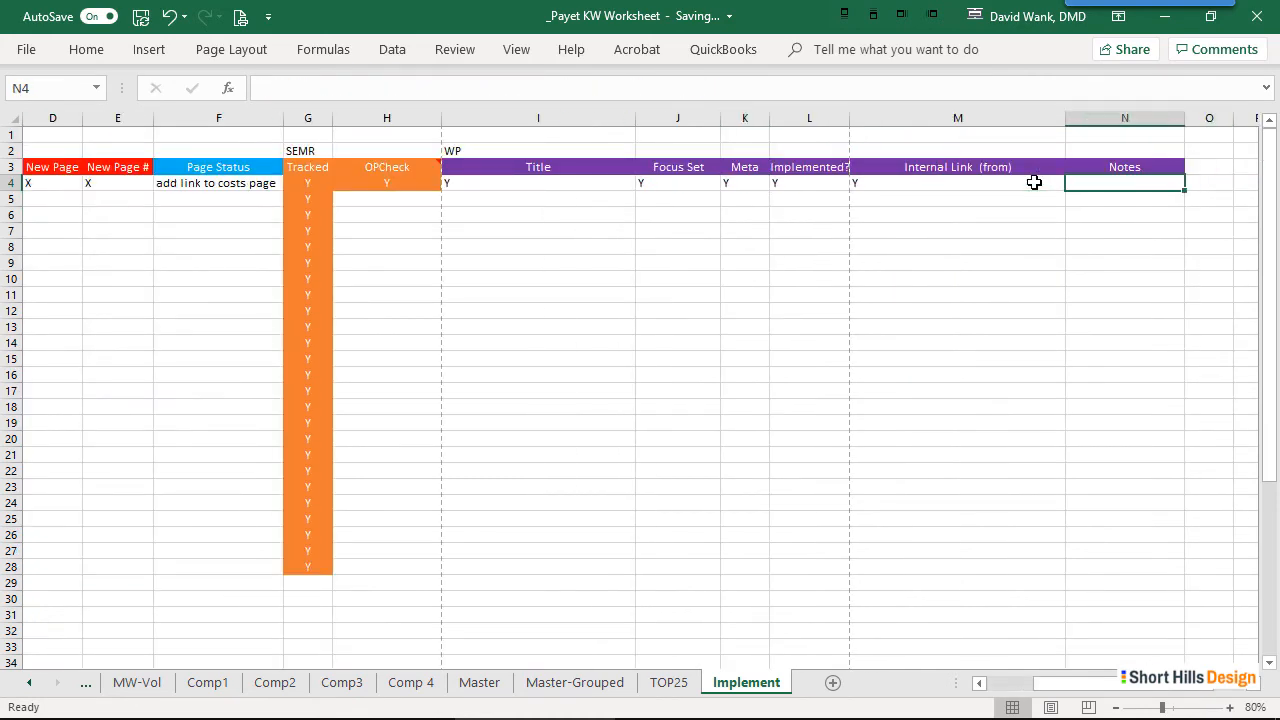
Fill the Title cell I4 of the dental implants charlotte nc row with light green
{"action": "key", "text": "Left"}
{"action": "key", "text": "Left"}
{"action": "key", "text": "Left"}
{"action": "key", "text": "Left"}
{"action": "key", "text": "Left"}
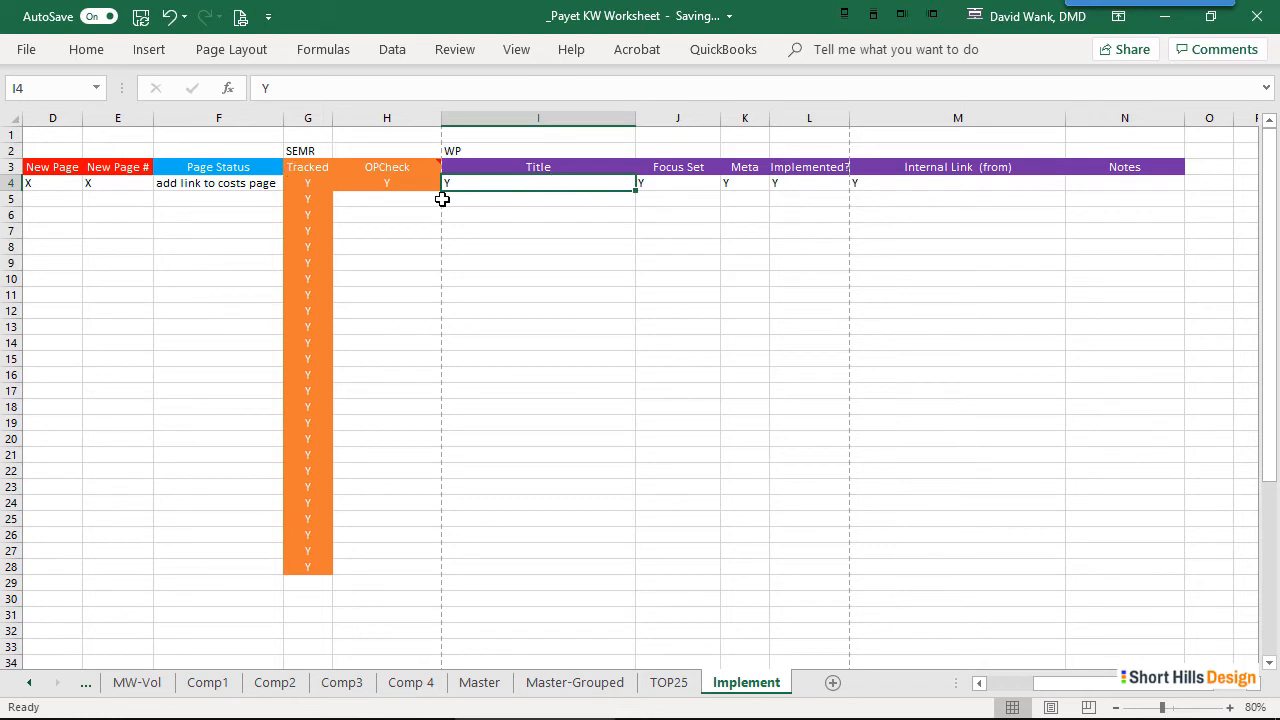
{"action": "left_click", "coordinate": [100, 51]}
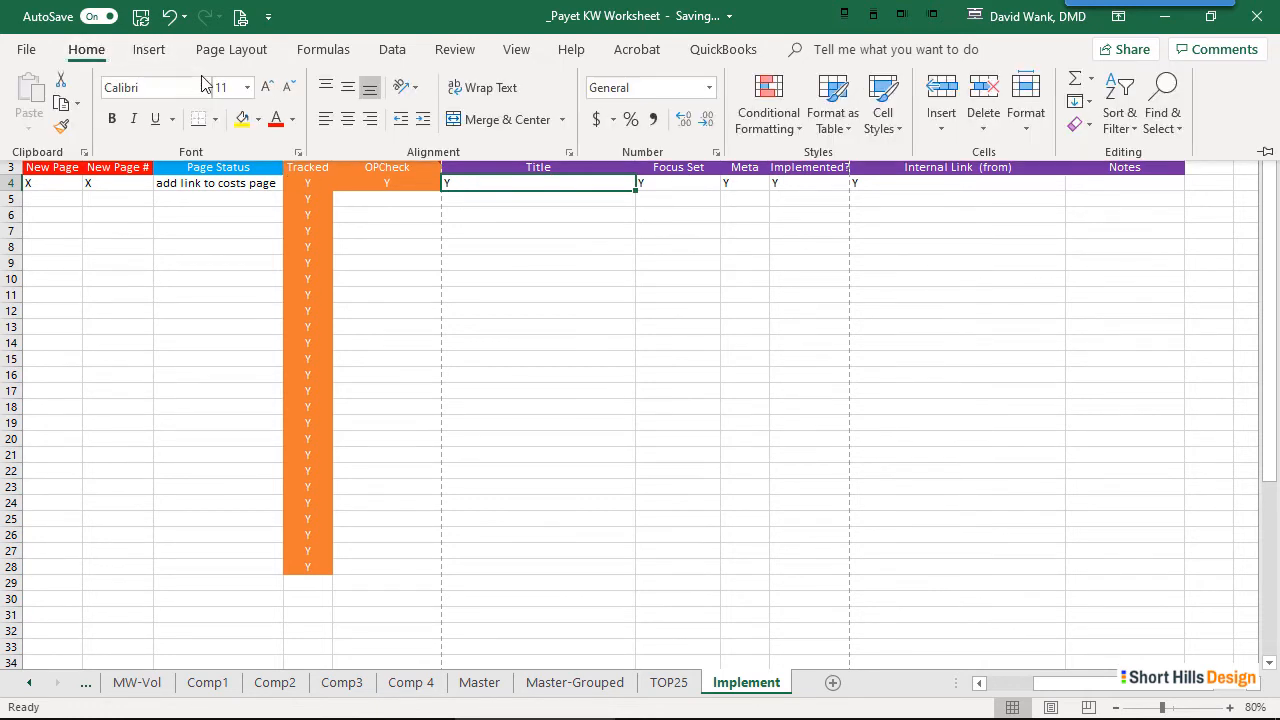
{"action": "left_click", "coordinate": [258, 120]}
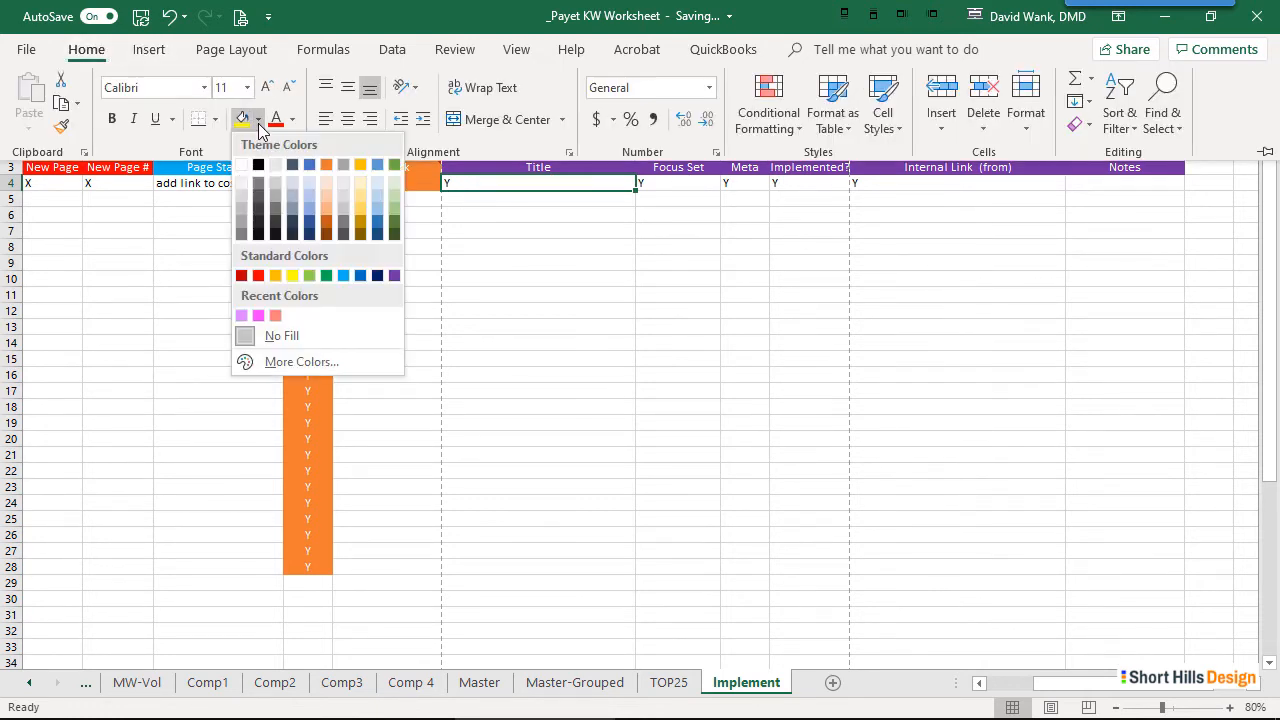
{"action": "left_click", "coordinate": [394, 199]}
{"action": "left_click", "coordinate": [579, 181]}
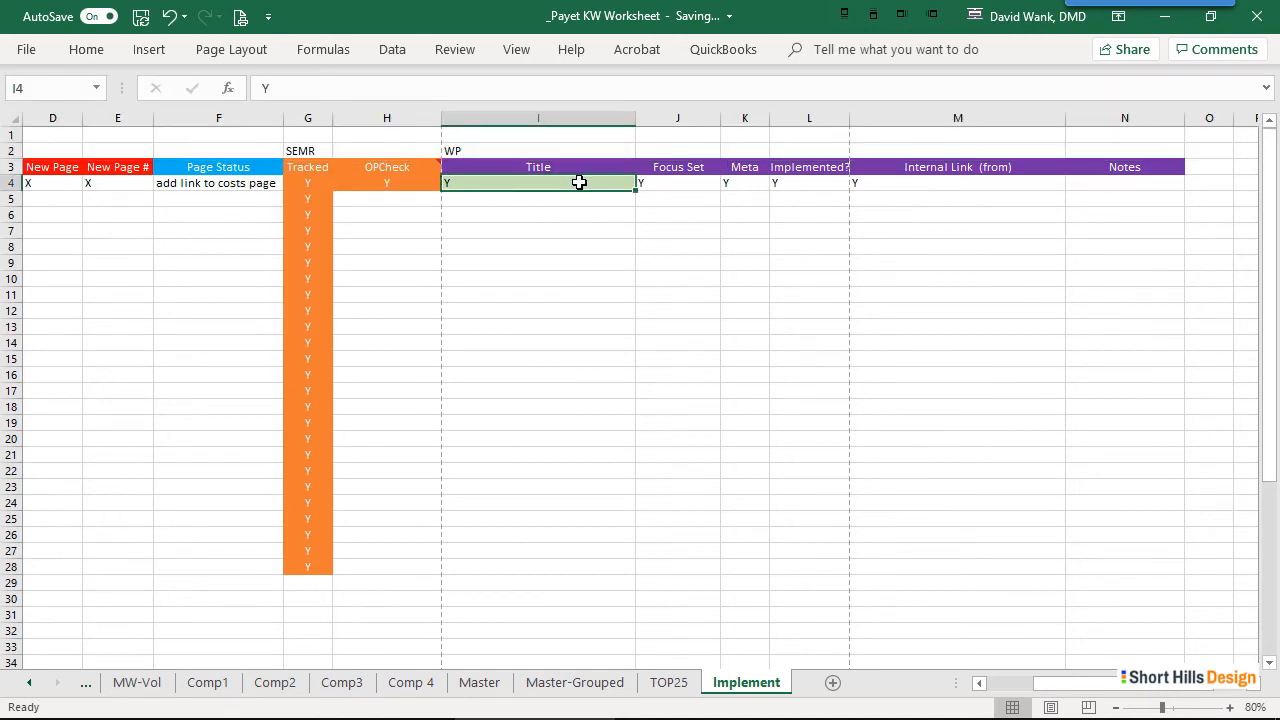
Copy the light green "Y" cell I4 across the Focus Set through Notes cells of row 4 (J4:N4)
{"action": "key", "text": "ctrl+c"}
{"action": "left_click_drag", "start_coordinate": [651, 183], "coordinate": [931, 180]}
{"action": "key", "text": "ctrl+v"}
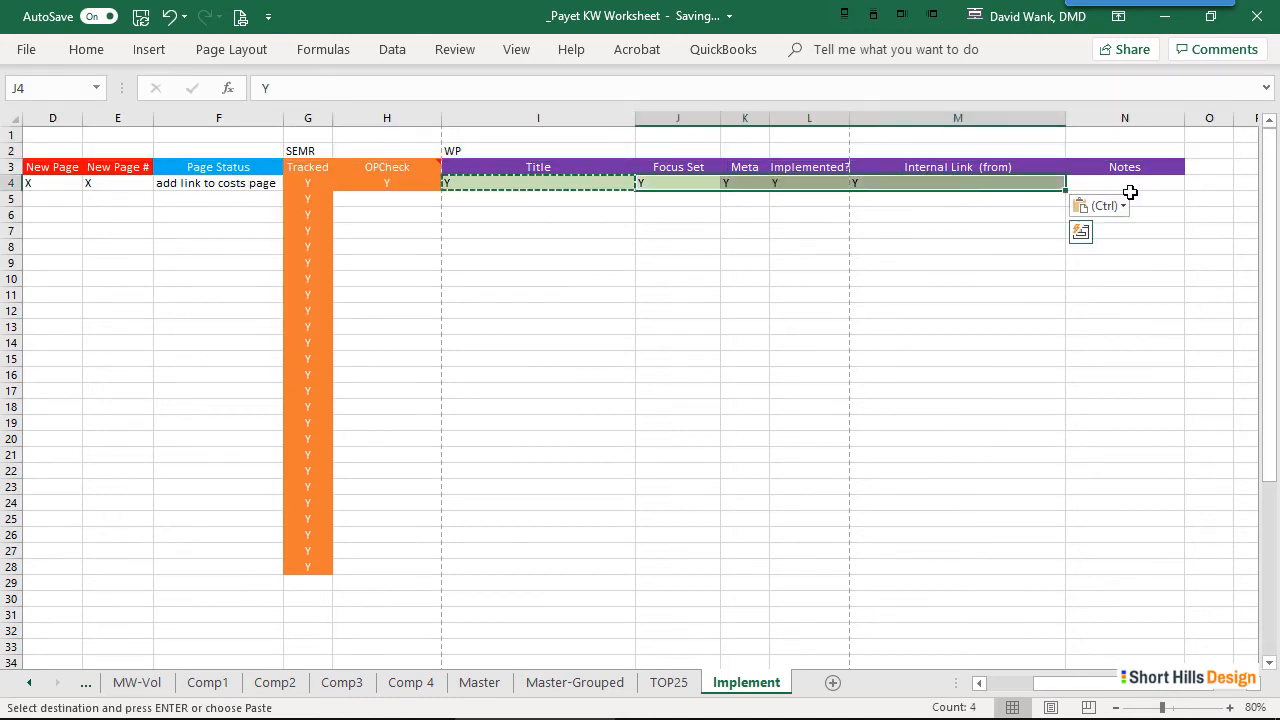
{"action": "left_click", "coordinate": [1130, 192]}
{"action": "key", "text": "ctrl+v"}
{"action": "left_click", "coordinate": [1171, 248]}
{"action": "left_click", "coordinate": [1138, 192]}
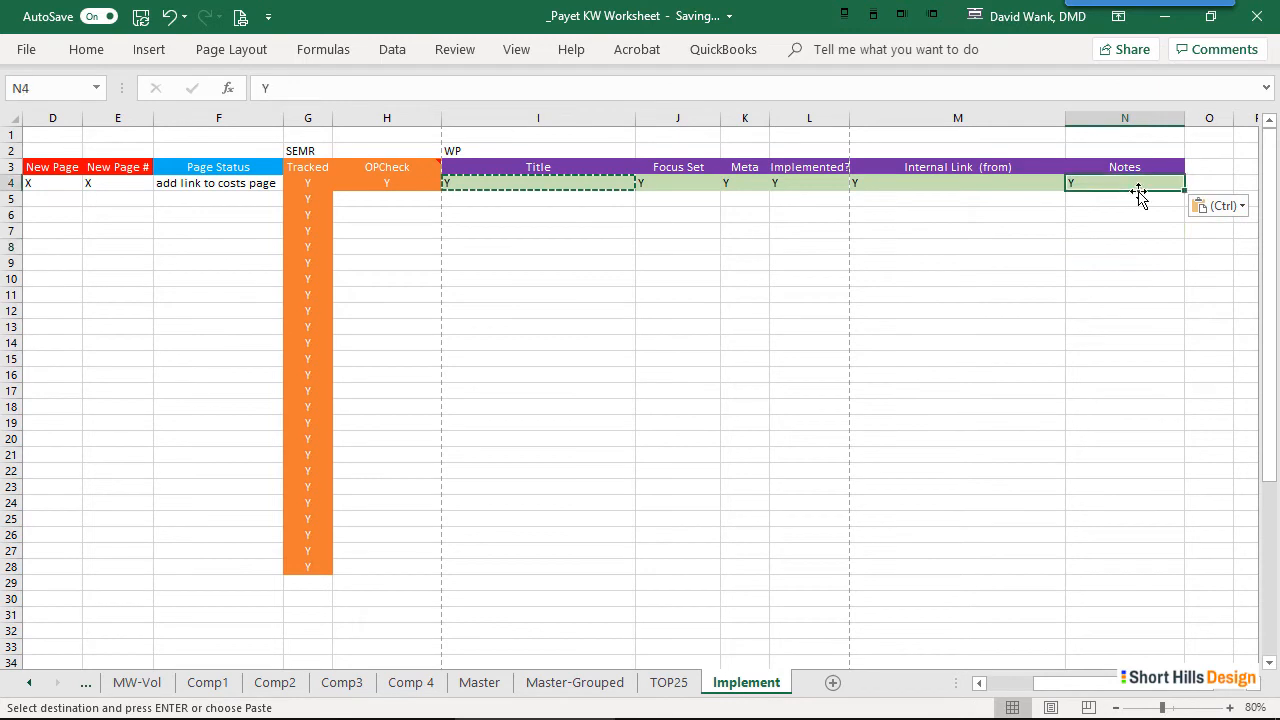
{"action": "key", "text": "Escape"}
Examine the page URL, New Page, New Page # and Page Status entries for dental implants charlotte nc
{"action": "key", "text": "Home"}
{"action": "key", "text": "Right"}
{"action": "key", "text": "Right"}
{"action": "key", "text": "Right"}
{"action": "key", "text": "Right"}
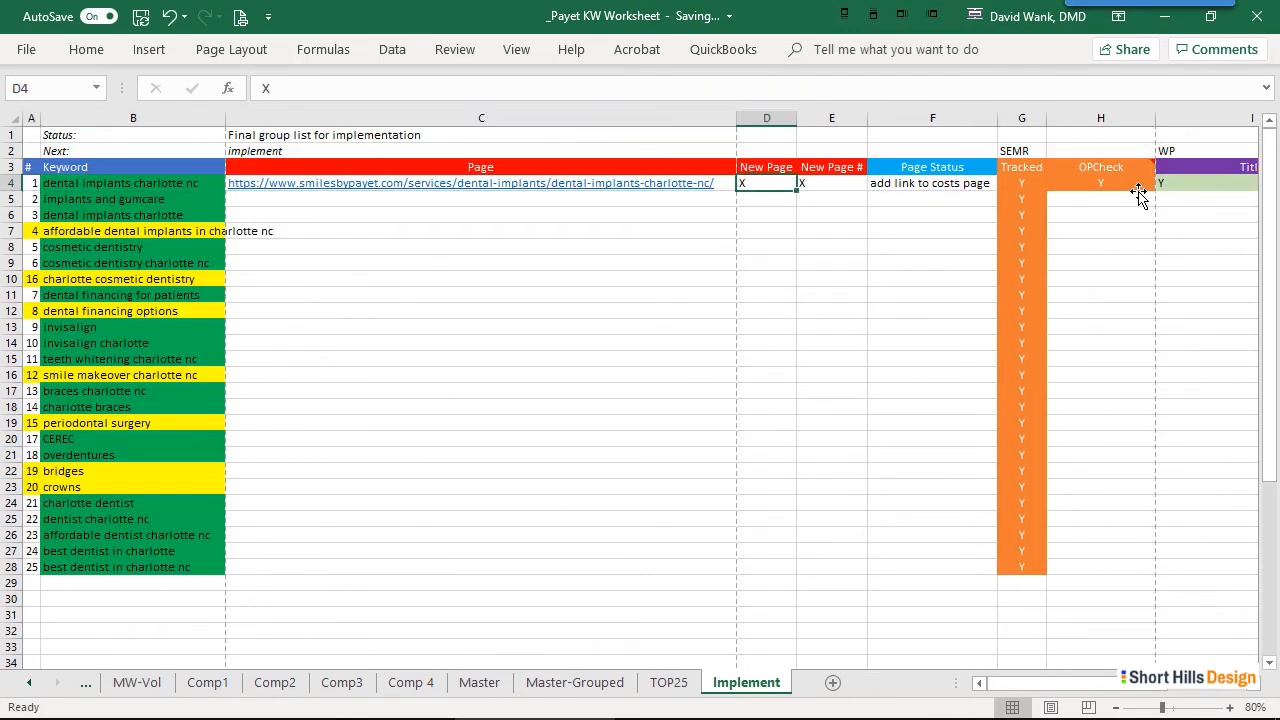
{"action": "key", "text": "Left"}
{"action": "key", "text": "Right"}
{"action": "key", "text": "Left"}
{"action": "key", "text": "Right"}
{"action": "key", "text": "Right"}
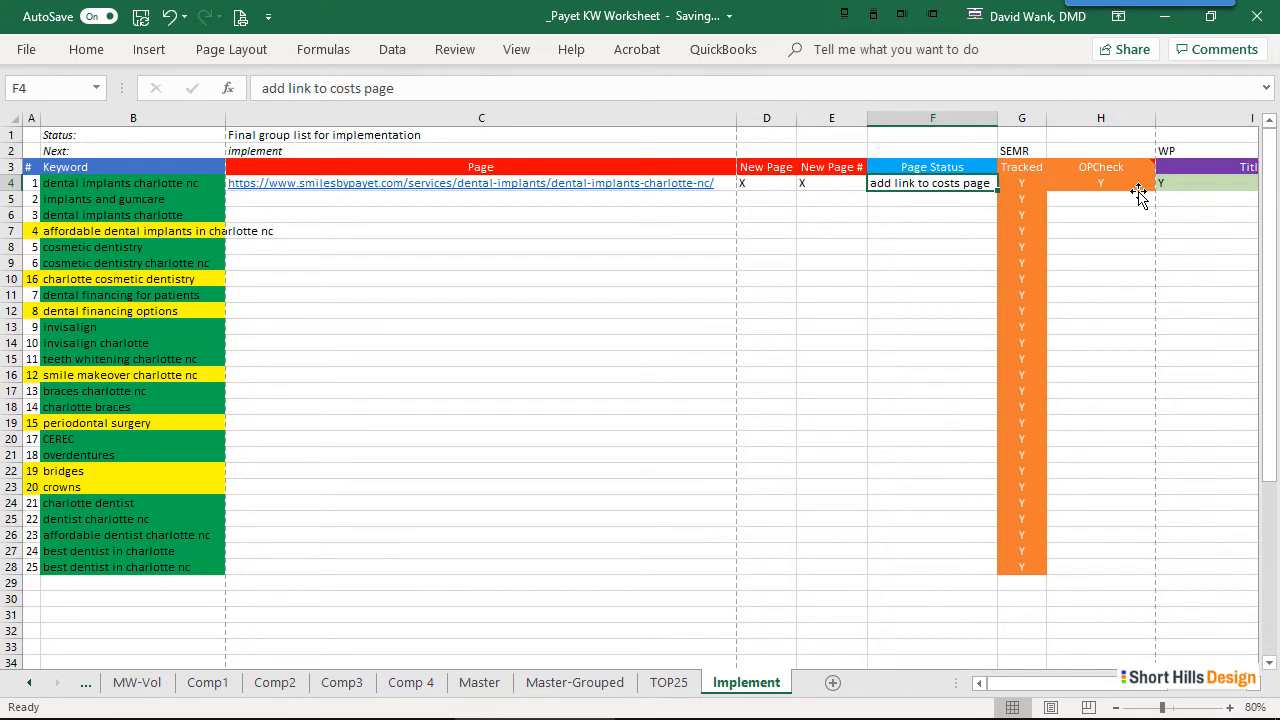
Fill the number cell A4 of the dental implants charlotte nc row with light green
{"action": "key", "text": "Home"}
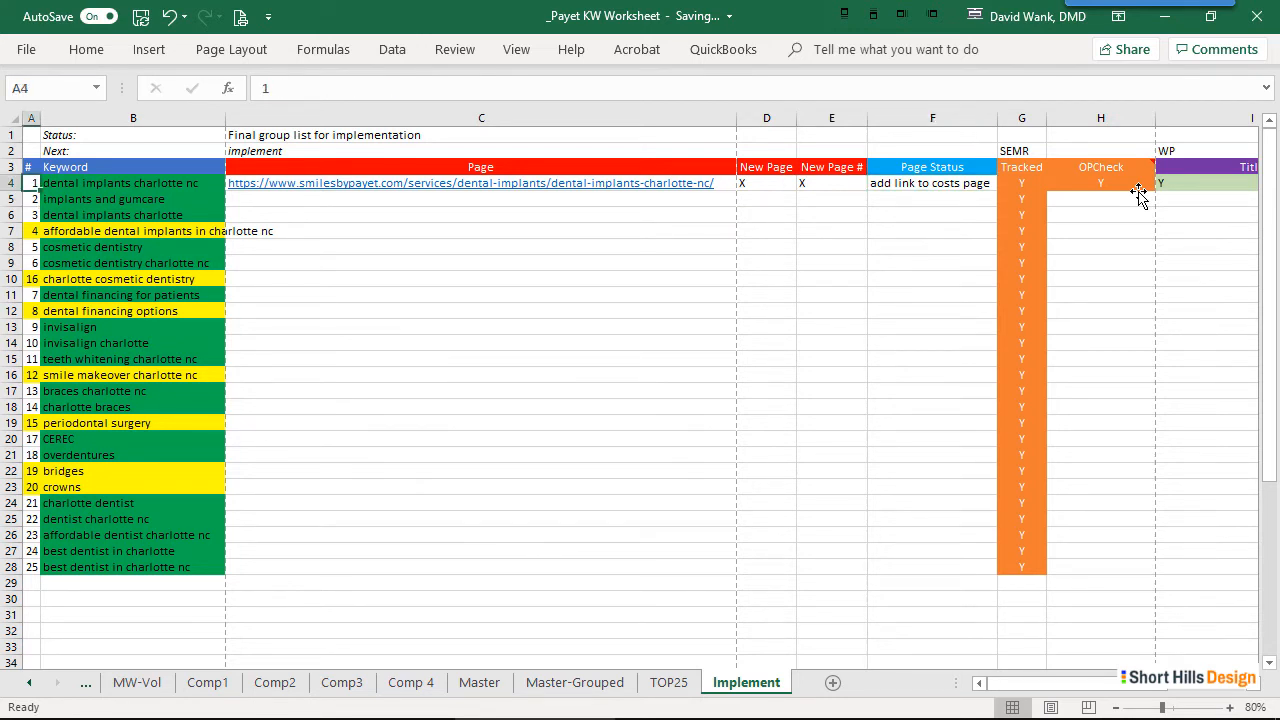
{"action": "left_click", "coordinate": [103, 58]}
{"action": "left_click", "coordinate": [320, 332]}
{"action": "left_click", "coordinate": [50, 199]}
{"action": "left_click", "coordinate": [33, 199]}
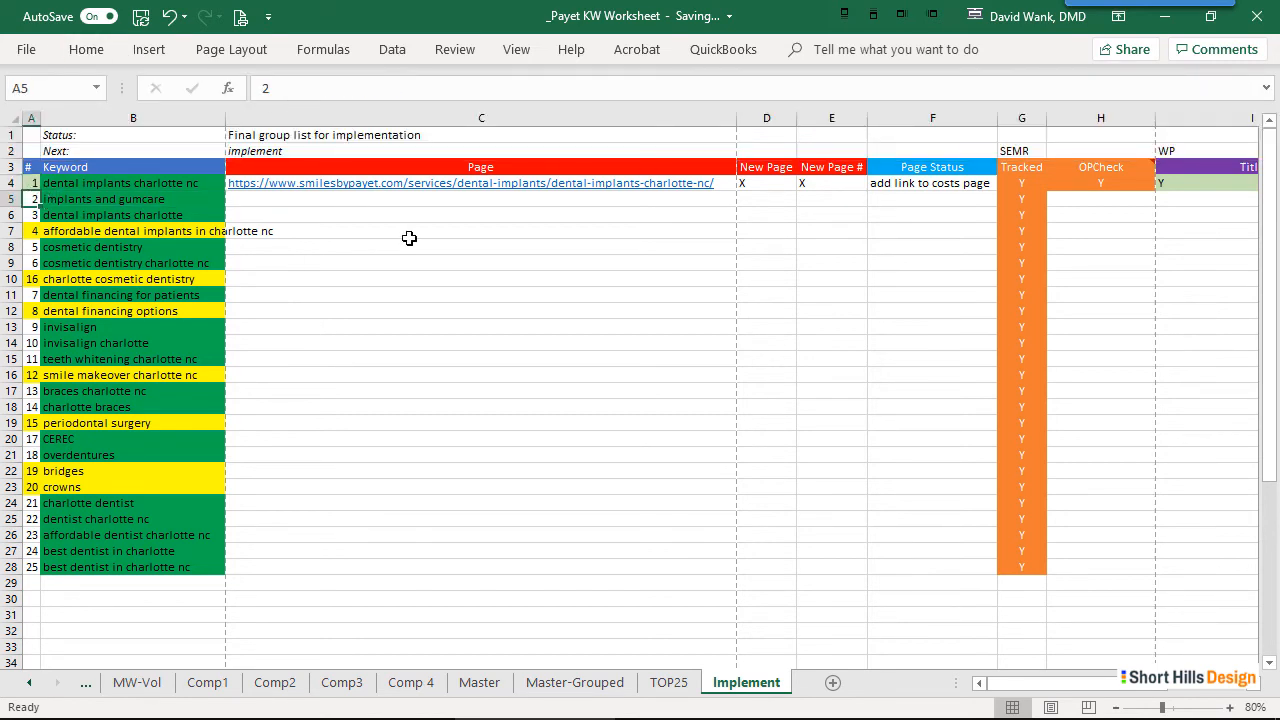
Review the remaining keywords in the Implement sheet and the empty page columns beside them
{"action": "left_click", "coordinate": [388, 327]}
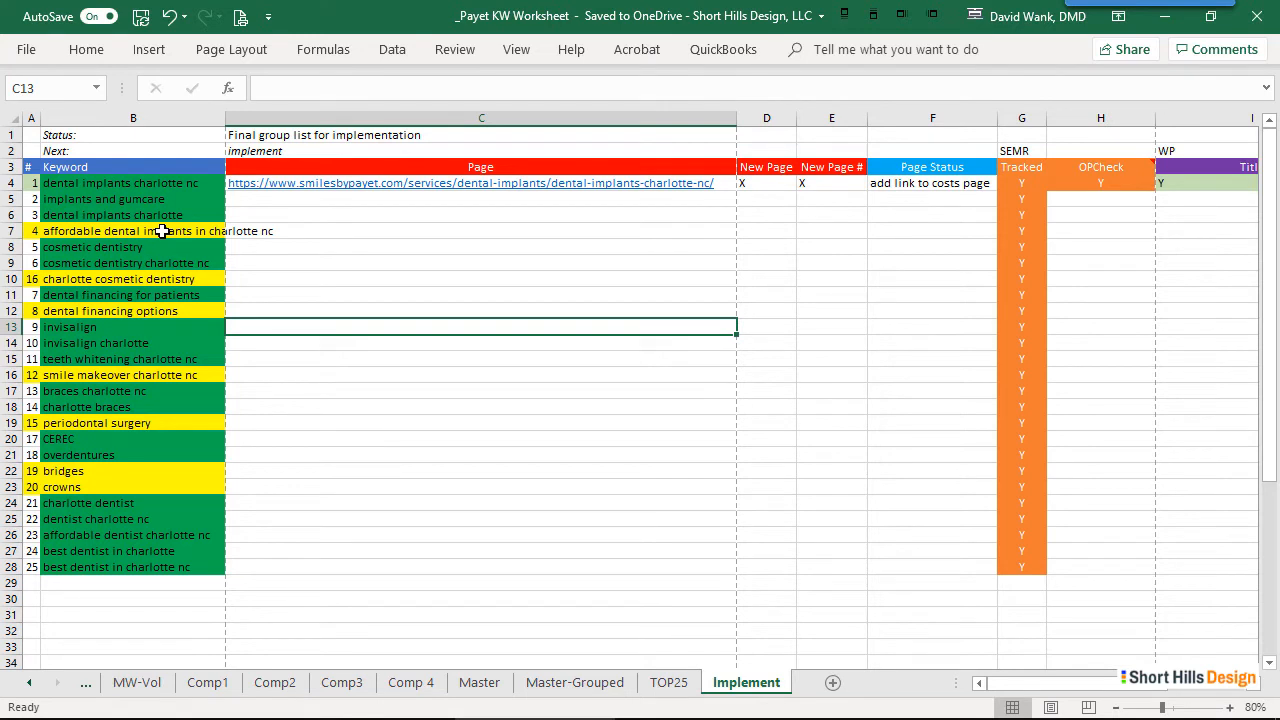
{"action": "left_click", "coordinate": [100, 312]}
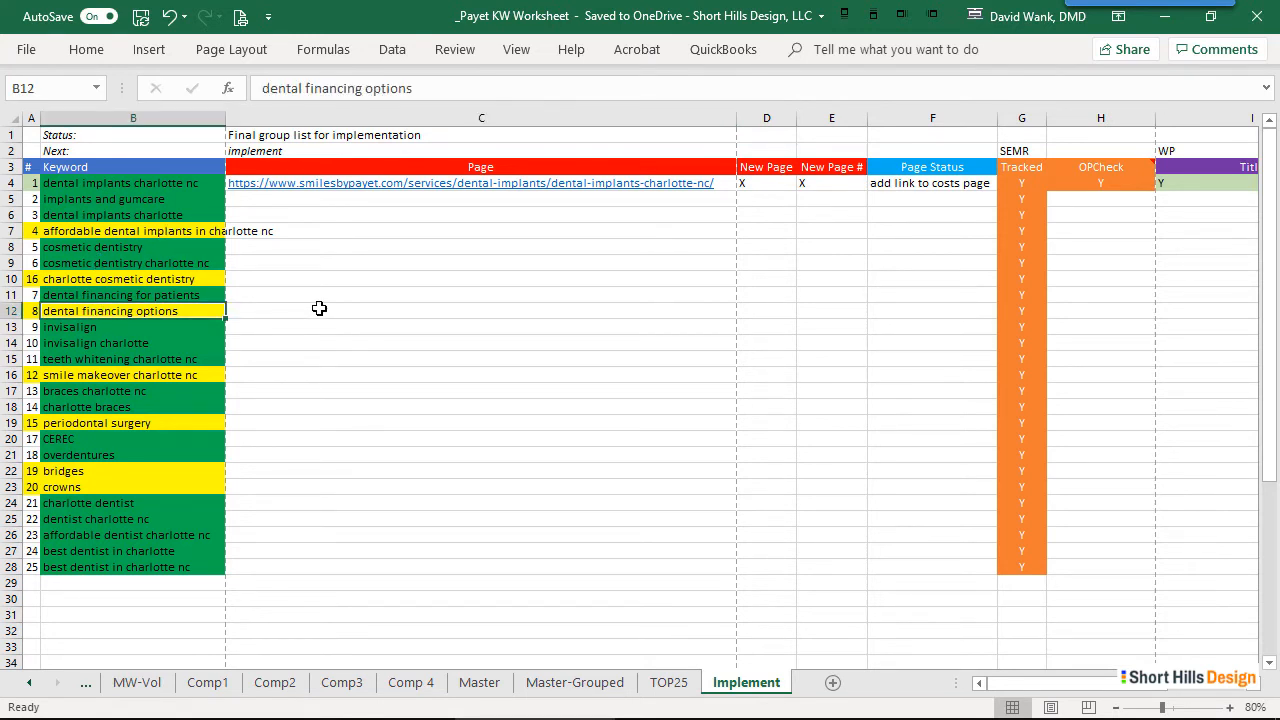
{"action": "left_click", "coordinate": [319, 308]}
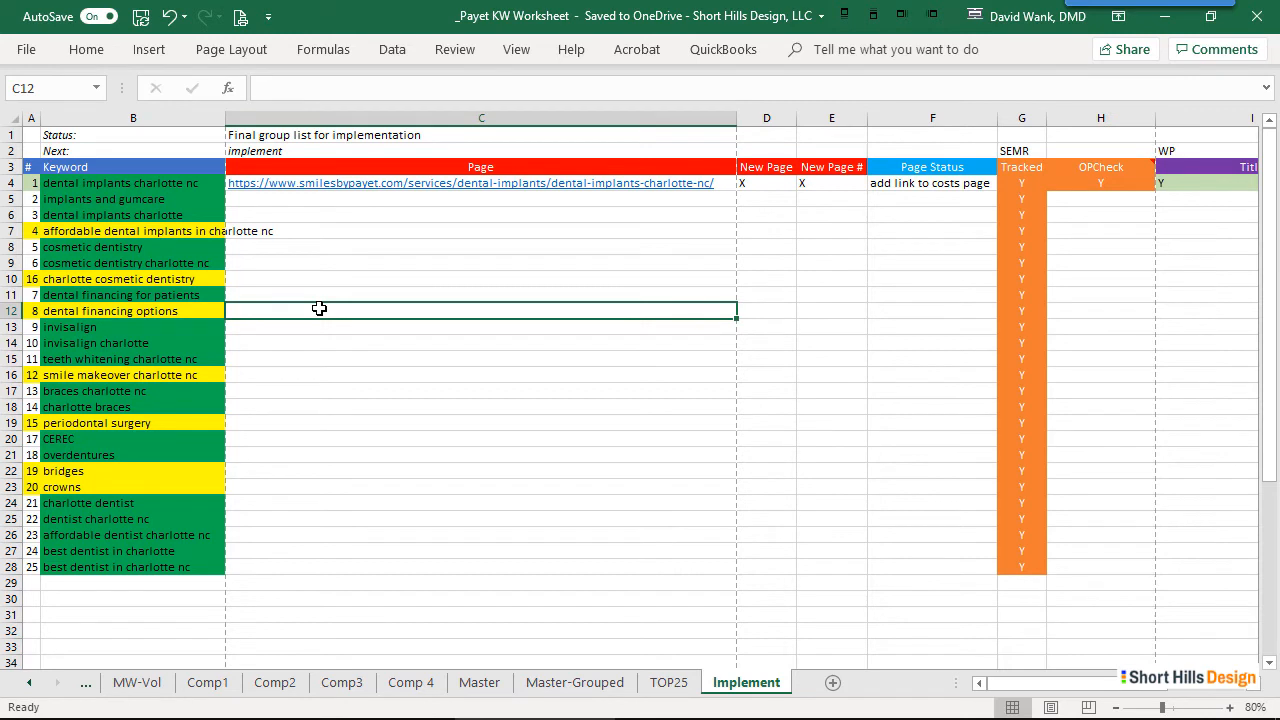
{"action": "left_click", "coordinate": [166, 310]}
{"action": "left_click", "coordinate": [240, 310]}
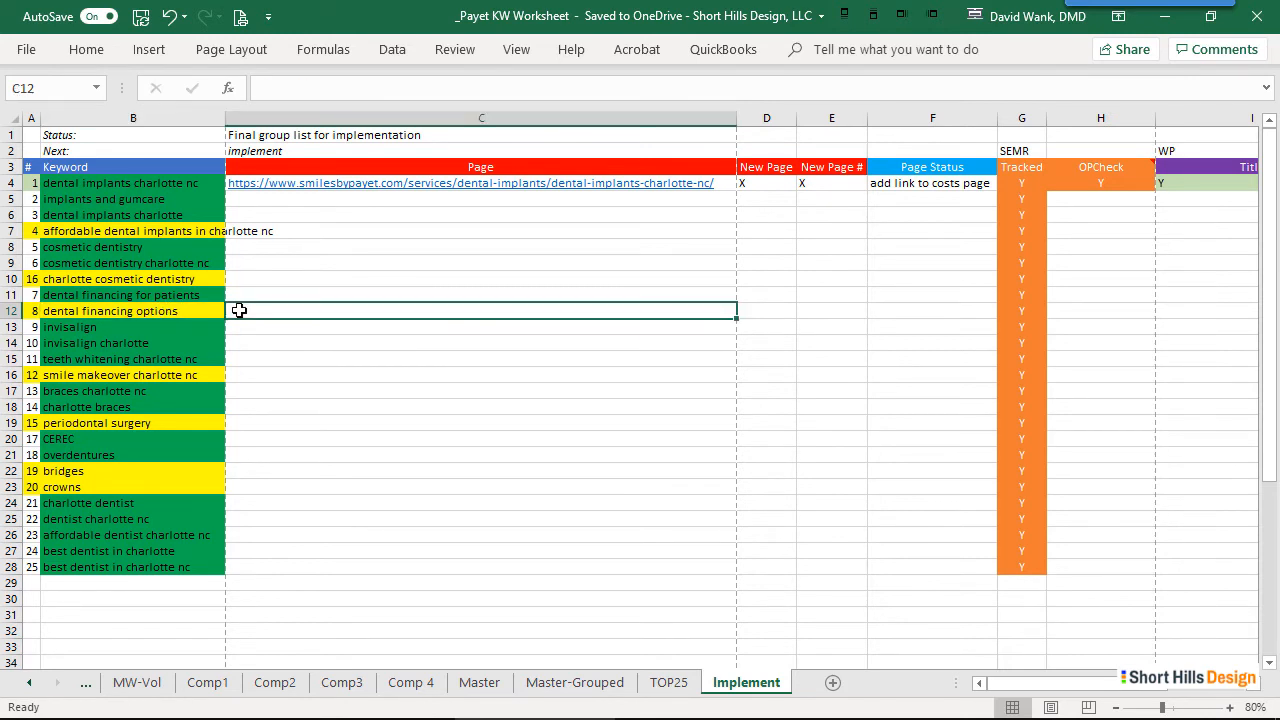
{"action": "left_click", "coordinate": [130, 184]}
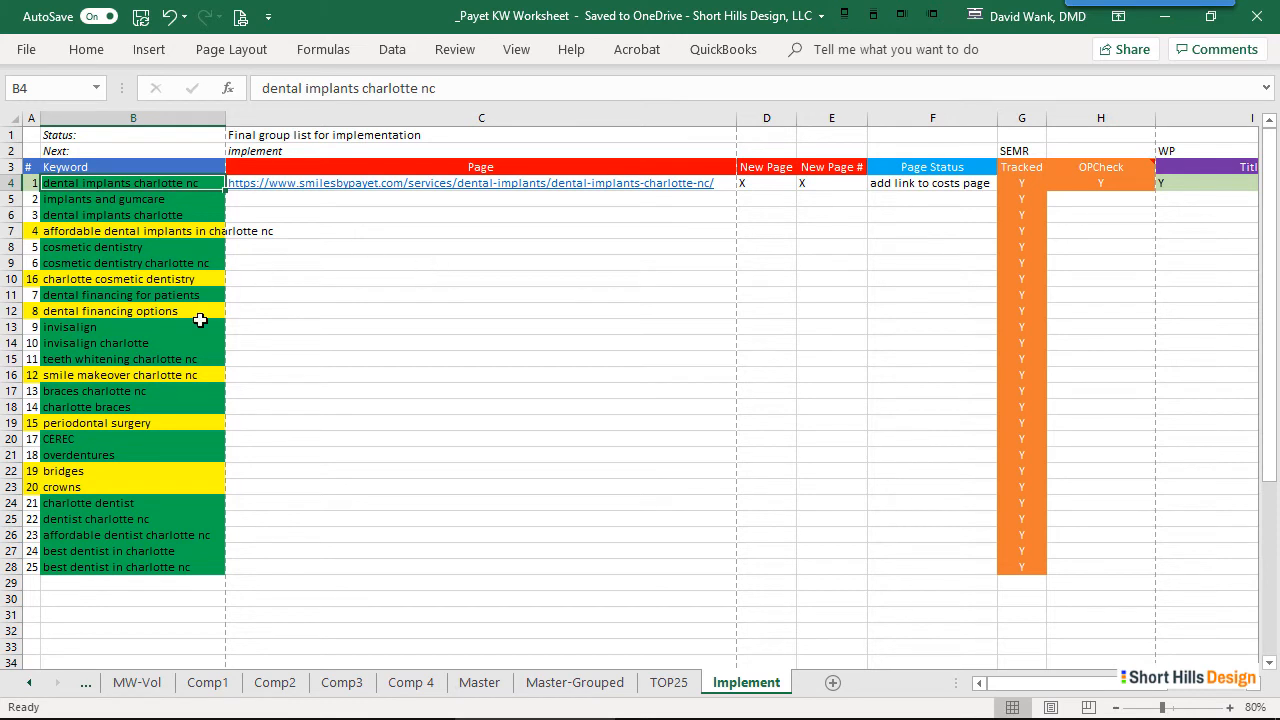
{"action": "left_click", "coordinate": [452, 376]}
{"action": "left_click", "coordinate": [186, 342]}
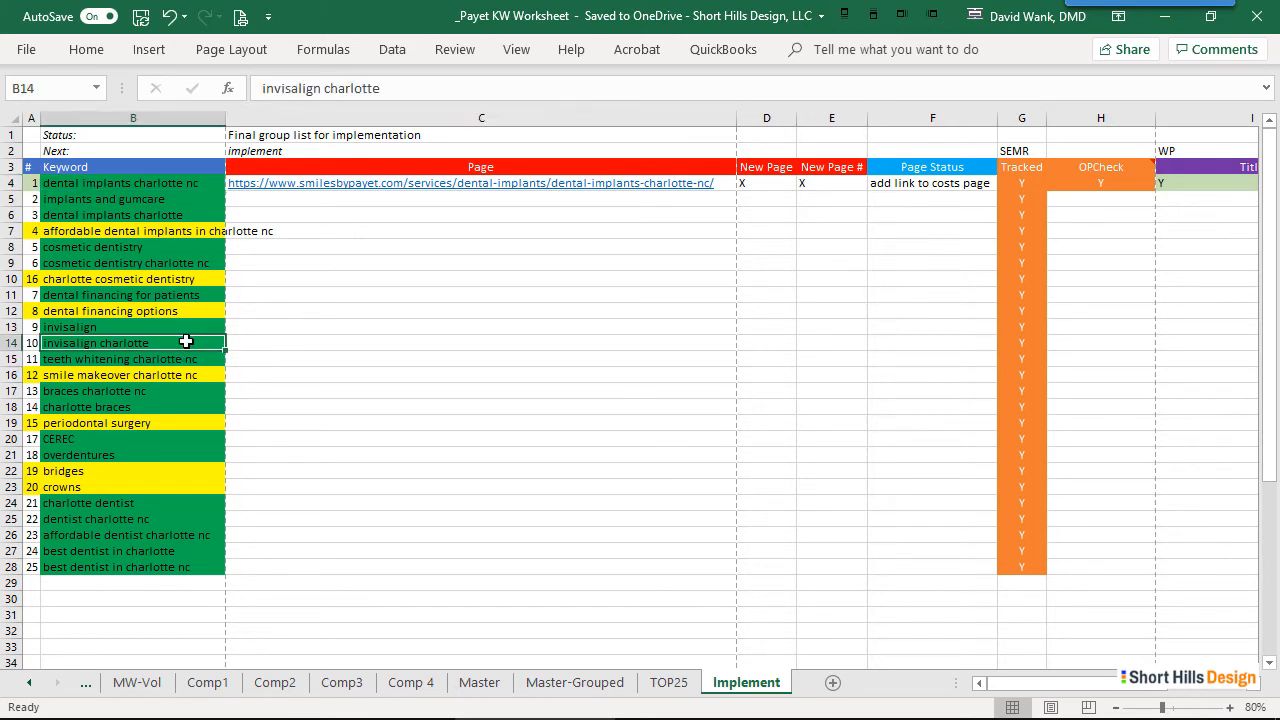
{"action": "left_click", "coordinate": [415, 283]}
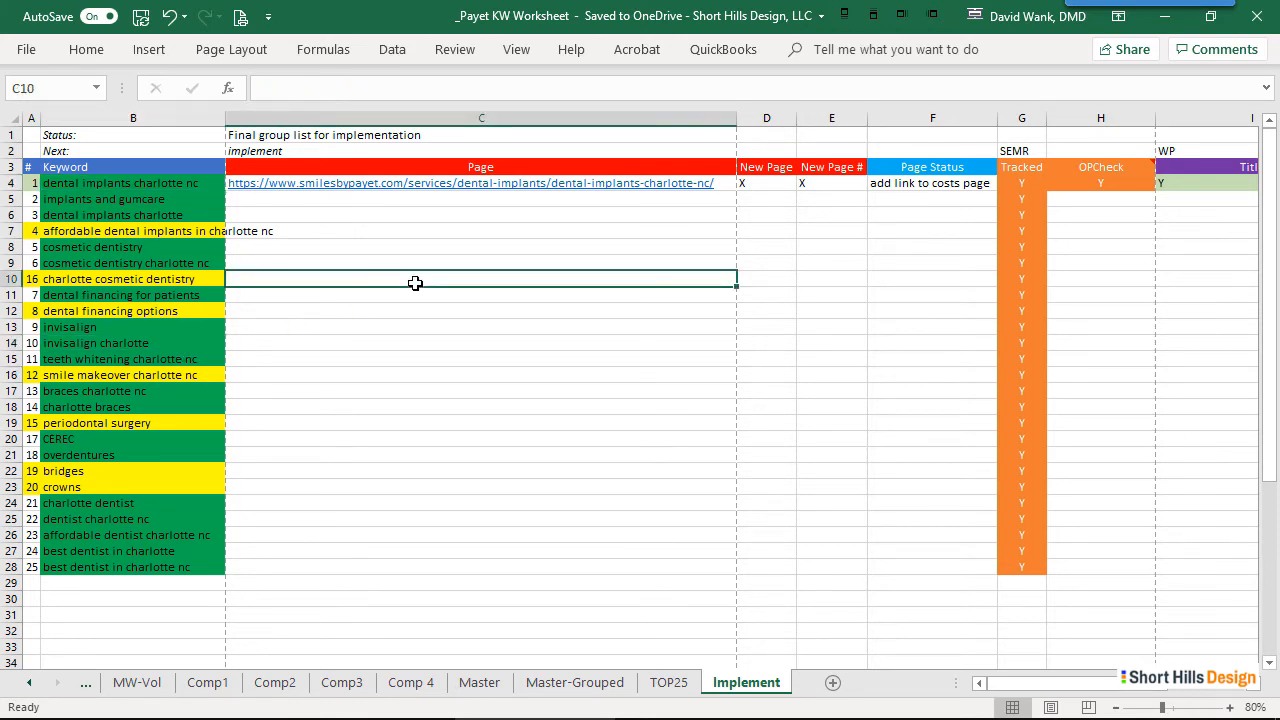
{"action": "key", "text": "Right"}
{"action": "key", "text": "Right"}
{"action": "key", "text": "Right"}
{"action": "key", "text": "Right"}
{"action": "key", "text": "Right"}
{"action": "key", "text": "Right"}
{"action": "key", "text": "Right"}
{"action": "key", "text": "Right"}
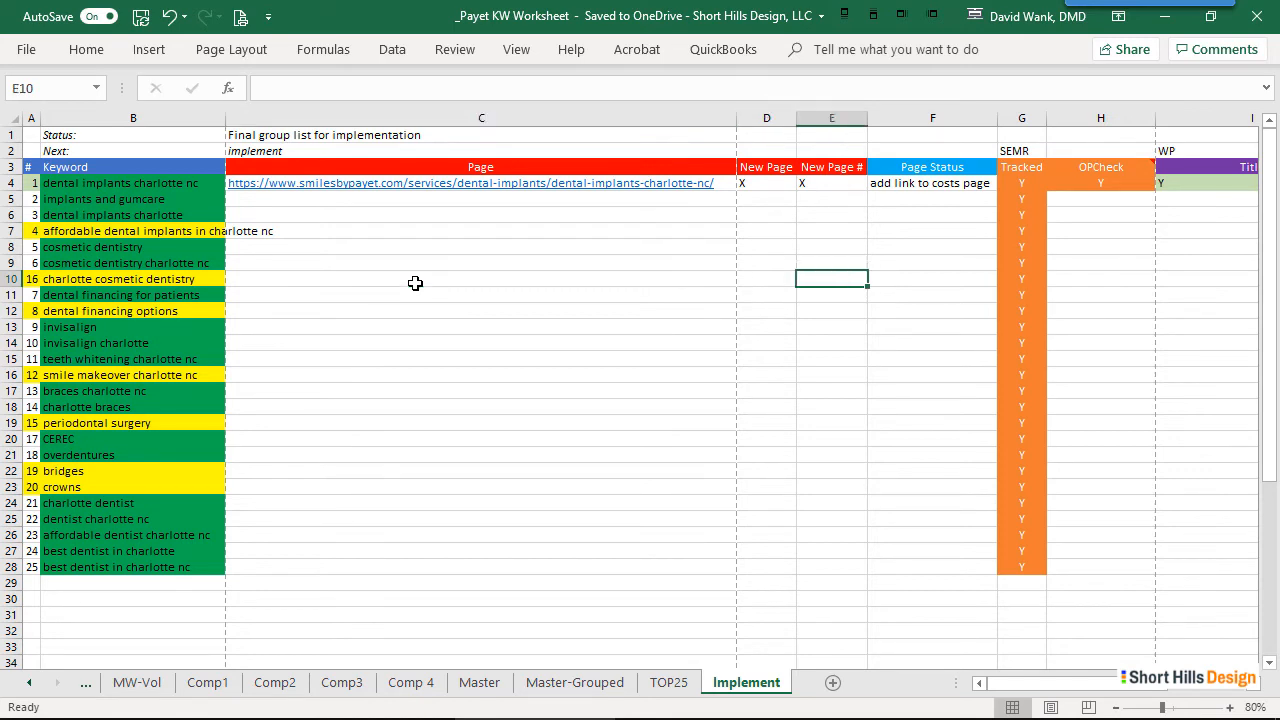
Enter "invisalign charlotte" in the Title cell of the charlotte cosmetic dentistry row (I10)
{"action": "key", "text": "Left"}
{"action": "key", "text": "Left"}
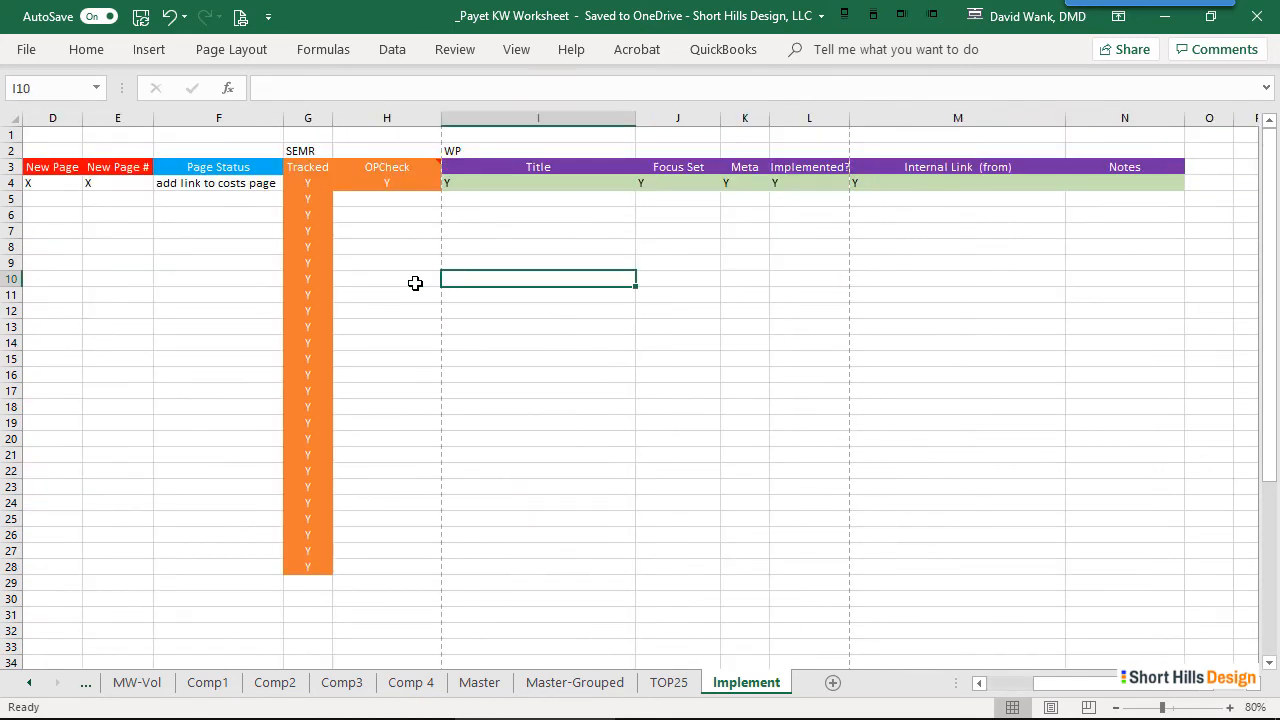
{"action": "type", "text": "invisalign charlotte"}
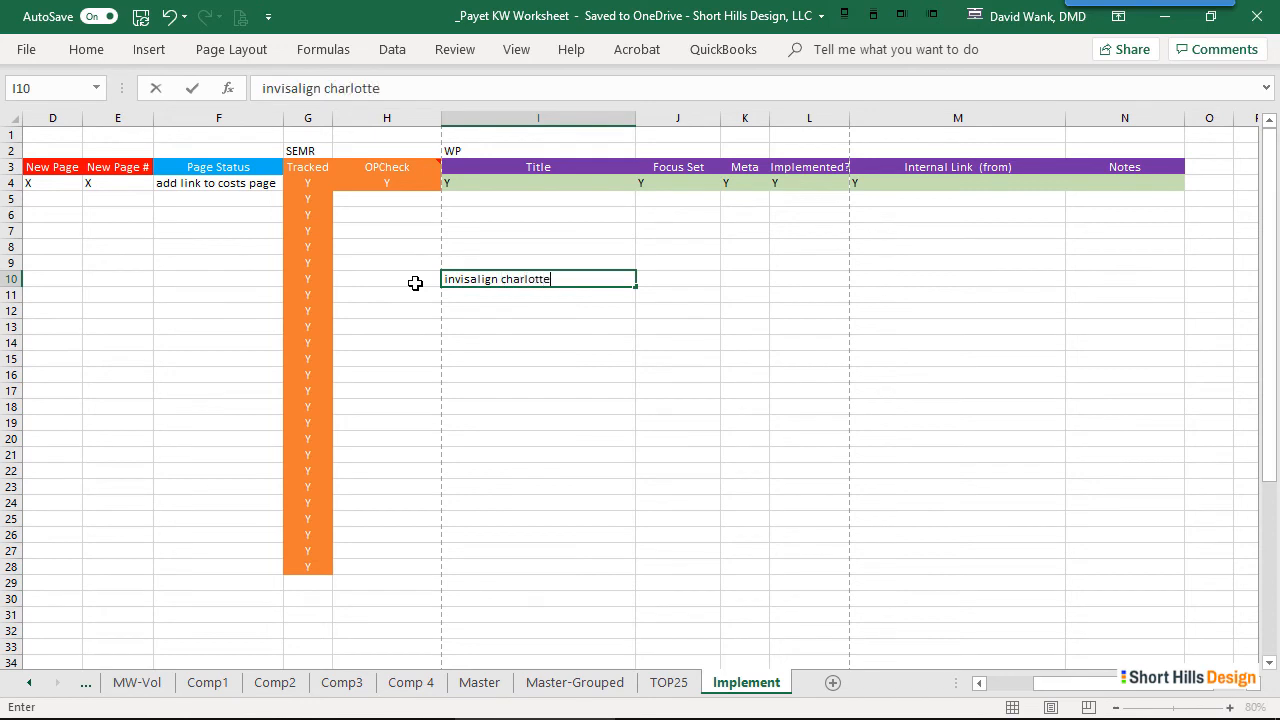
{"action": "key", "text": "Tab"}
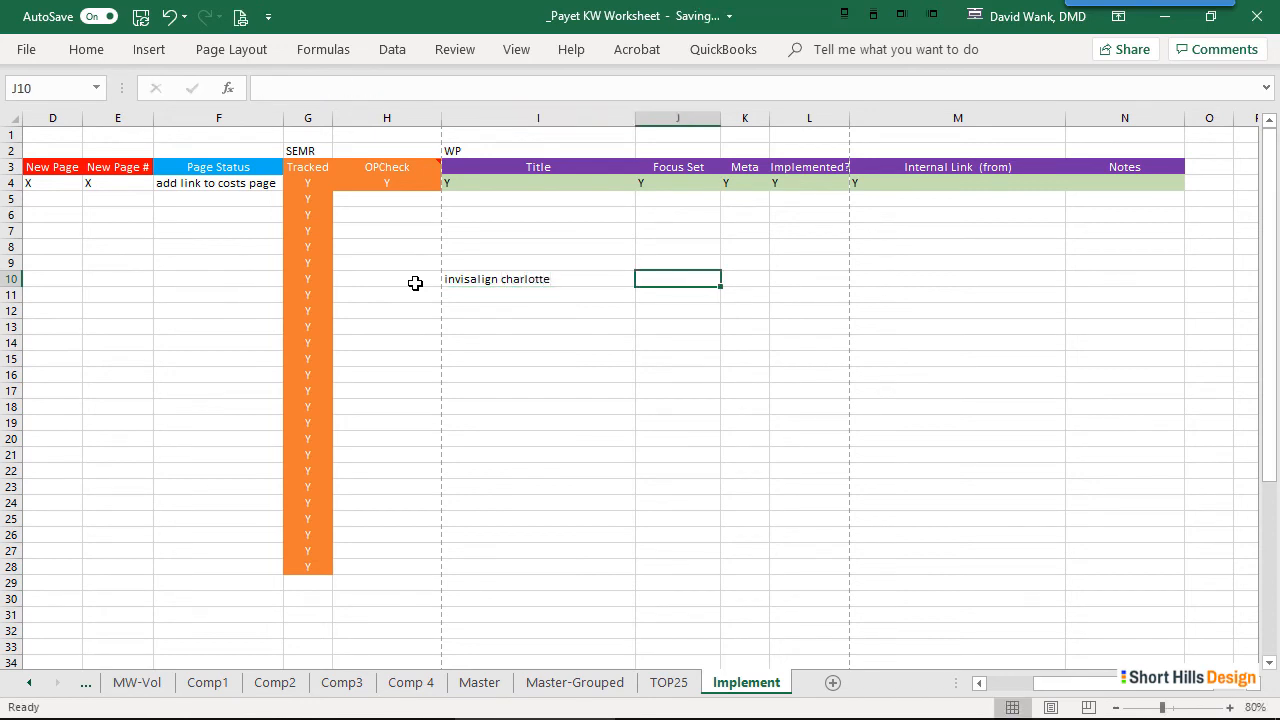
Enter "h2 invisalign charltotee nc" as row 10's Internal Link (from) entry and "Loking for an" as its Notes entry
{"action": "key", "text": "Tab"}
{"action": "key", "text": "Tab"}
{"action": "key", "text": "Tab"}
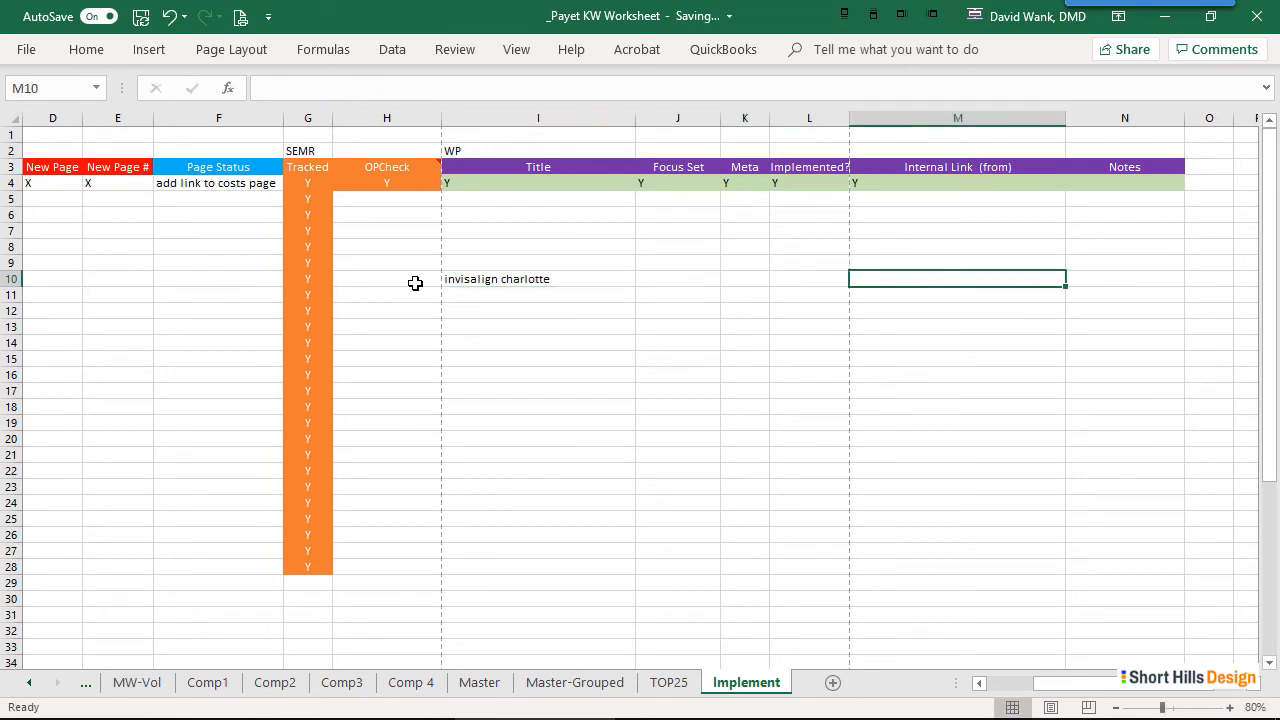
{"action": "type", "text": "h2 invis"}
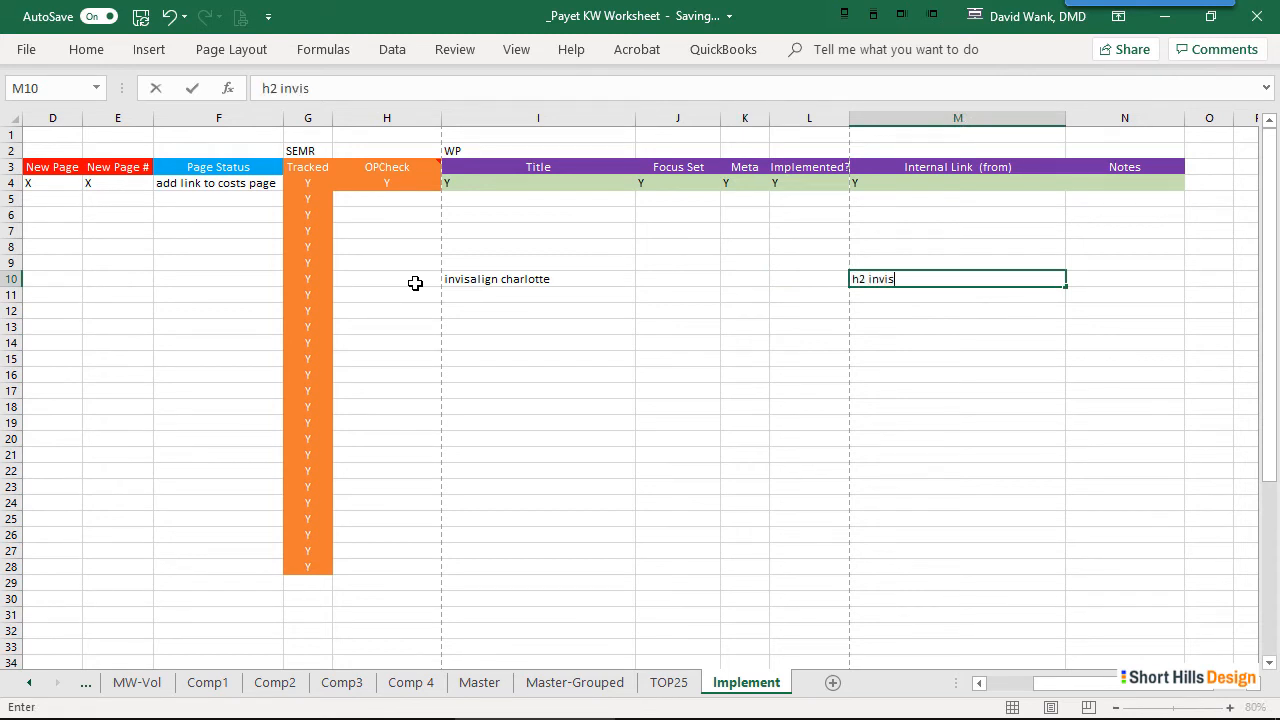
{"action": "type", "text": "align charltotee nc"}
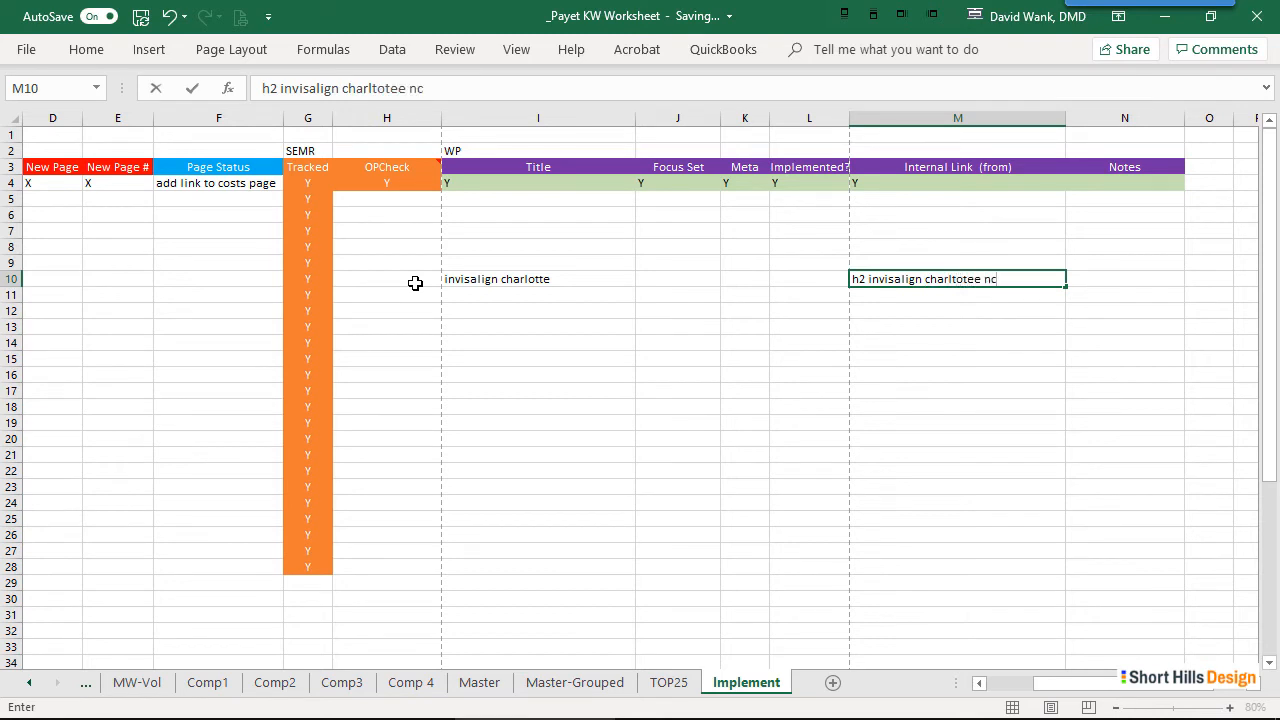
{"action": "key", "text": "Tab"}
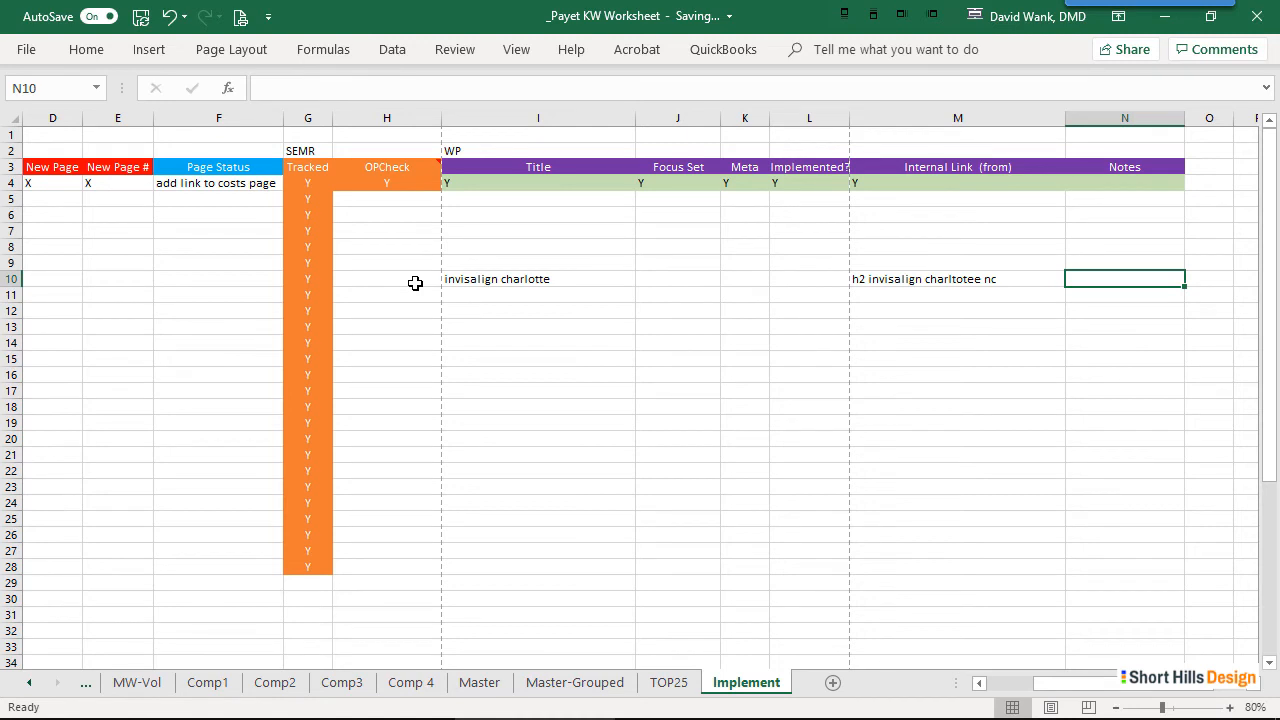
{"action": "type", "text": "Loking for an"}
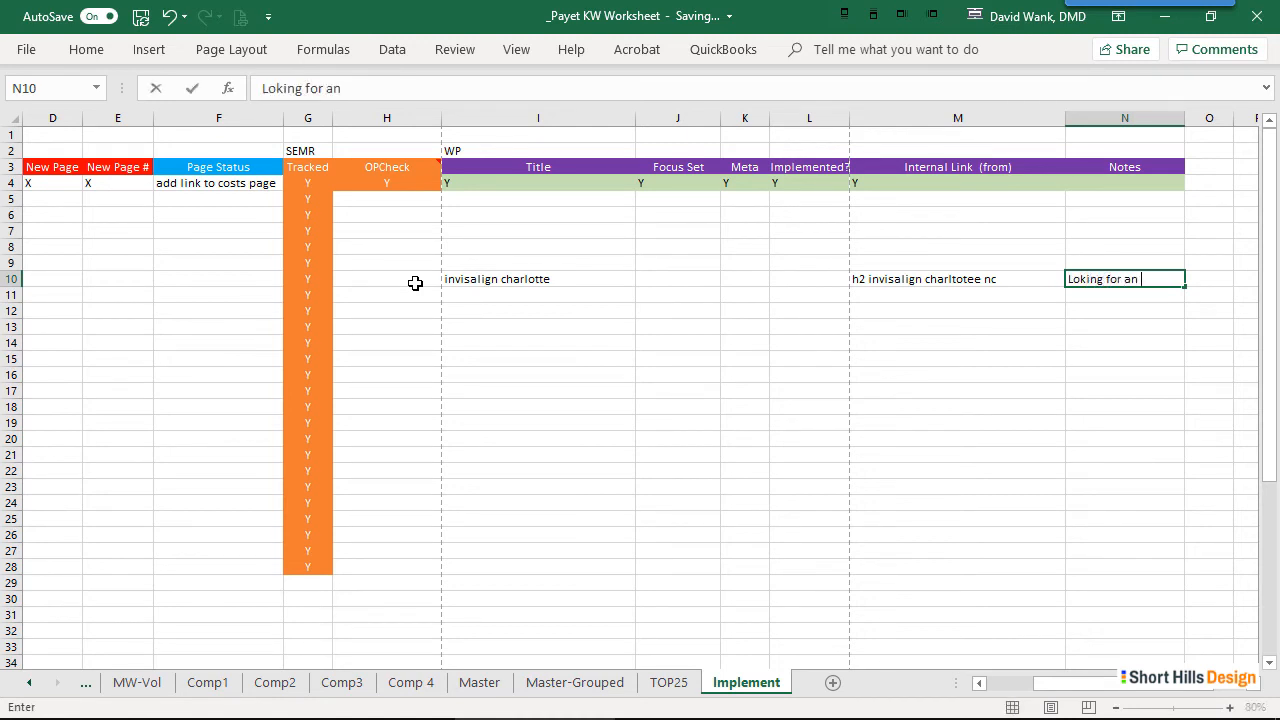
{"action": "key", "text": "Return"}
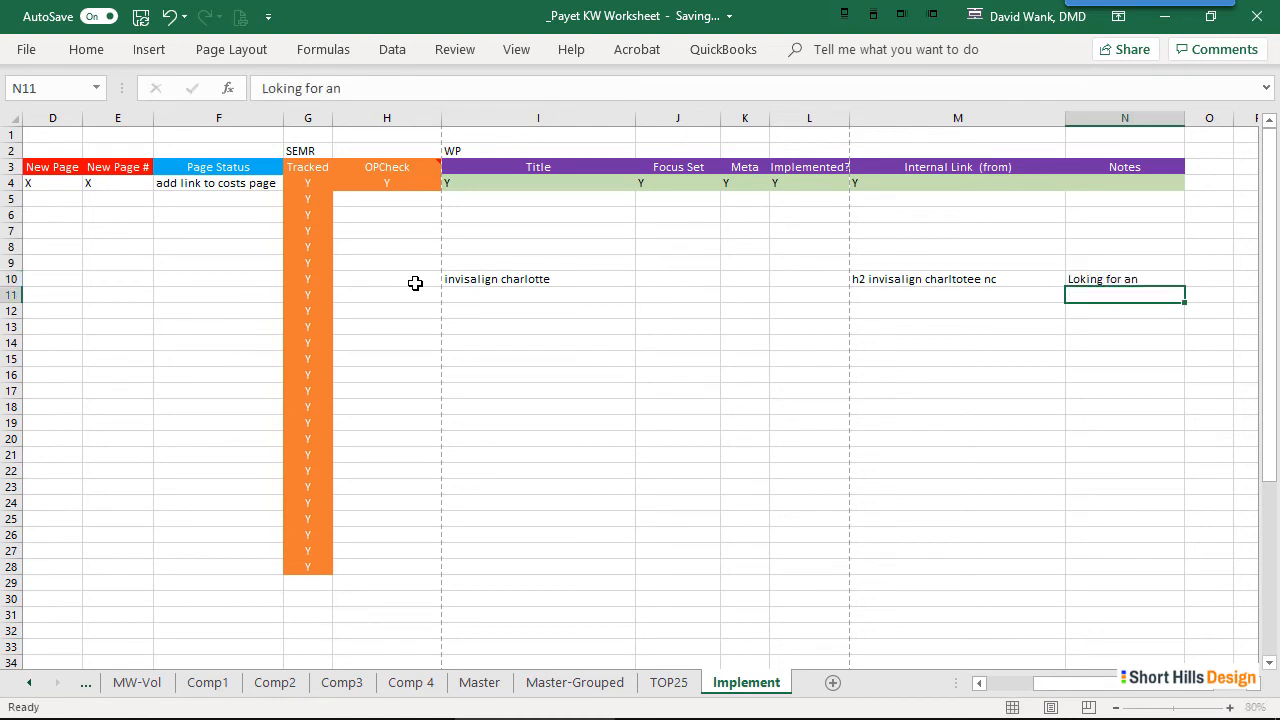
Clear the sample entries from the Internal Link (from), Notes and Title cells of row 10
{"action": "key", "text": "Up"}
{"action": "key", "text": "Right"}
{"action": "key", "text": "Left"}
{"action": "key", "text": "Left"}
{"action": "key", "text": "Left"}
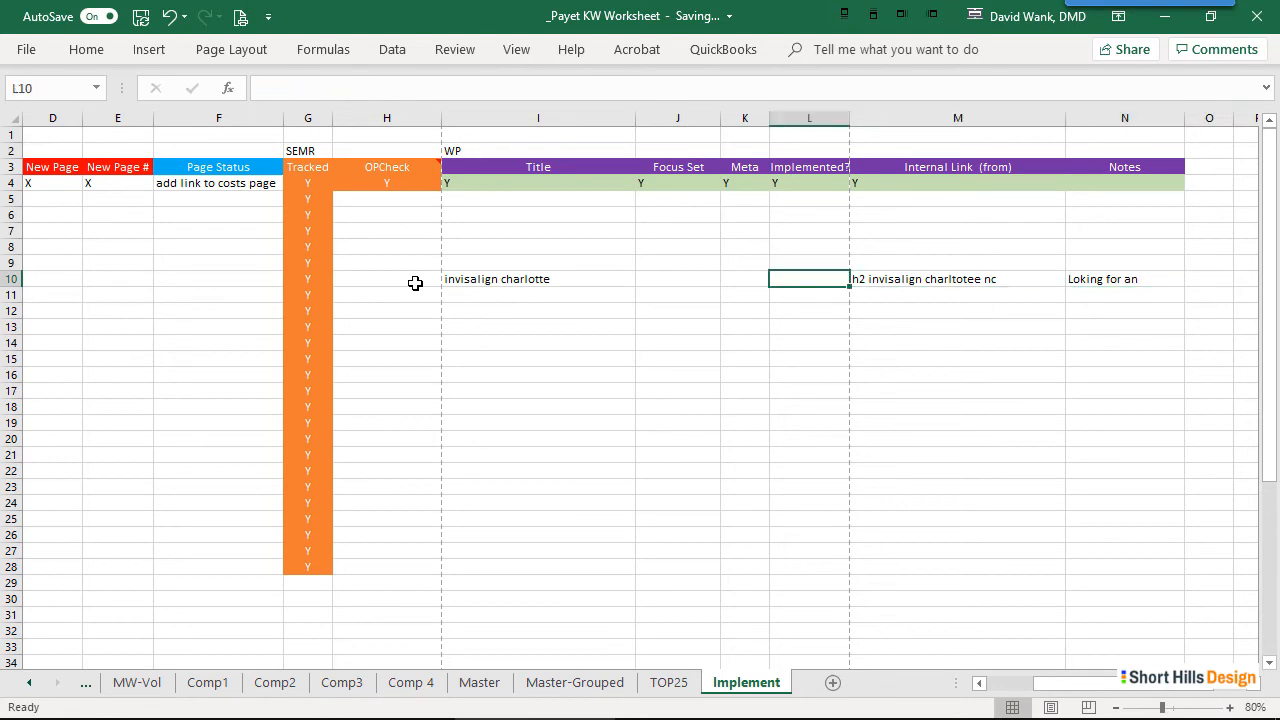
{"action": "key", "text": "Right"}
{"action": "key", "text": "Delete"}
{"action": "key", "text": "Right"}
{"action": "key", "text": "Delete"}
{"action": "key", "text": "Left"}
{"action": "key", "text": "Left"}
{"action": "key", "text": "Left"}
{"action": "key", "text": "Left"}
{"action": "key", "text": "Left"}
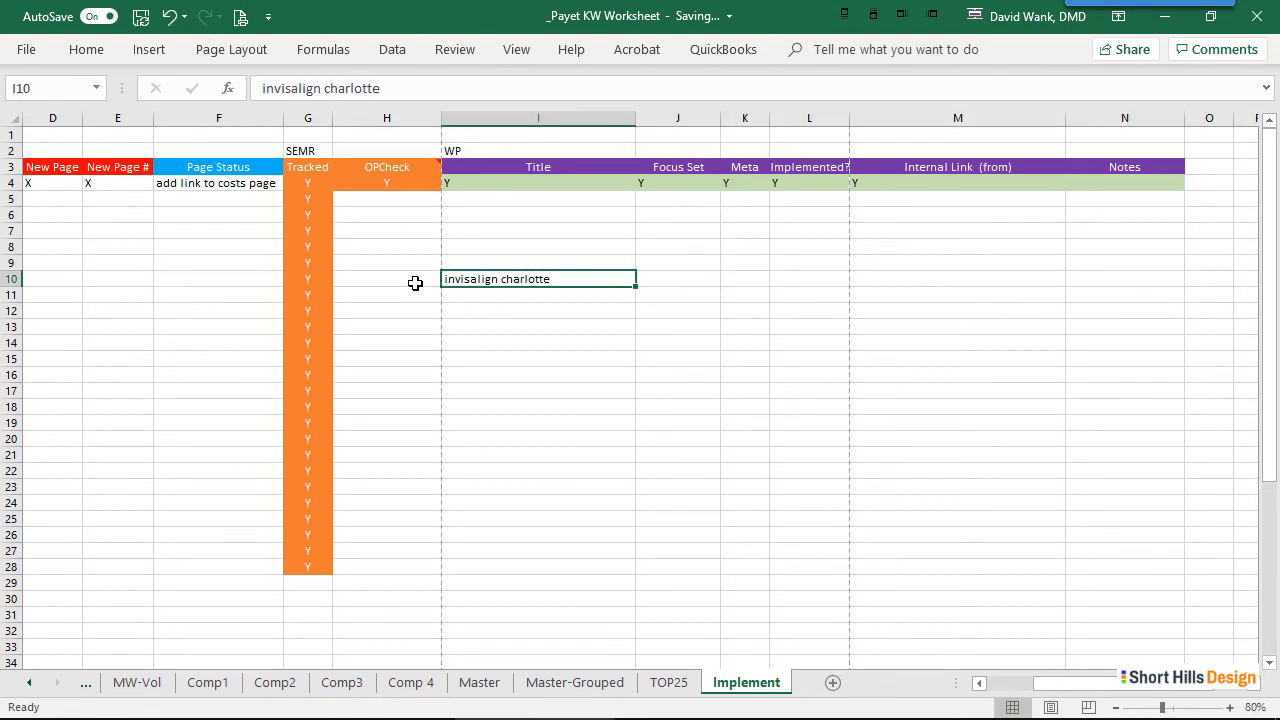
{"action": "key", "text": "Delete"}
{"action": "key", "text": "Left"}
{"action": "key", "text": "Left"}
{"action": "key", "text": "Left"}
{"action": "key", "text": "Left"}
{"action": "key", "text": "Left"}
{"action": "key", "text": "Left"}
{"action": "key", "text": "Left"}
{"action": "key", "text": "Left"}
{"action": "key", "text": "Right"}
{"action": "key", "text": "Right"}
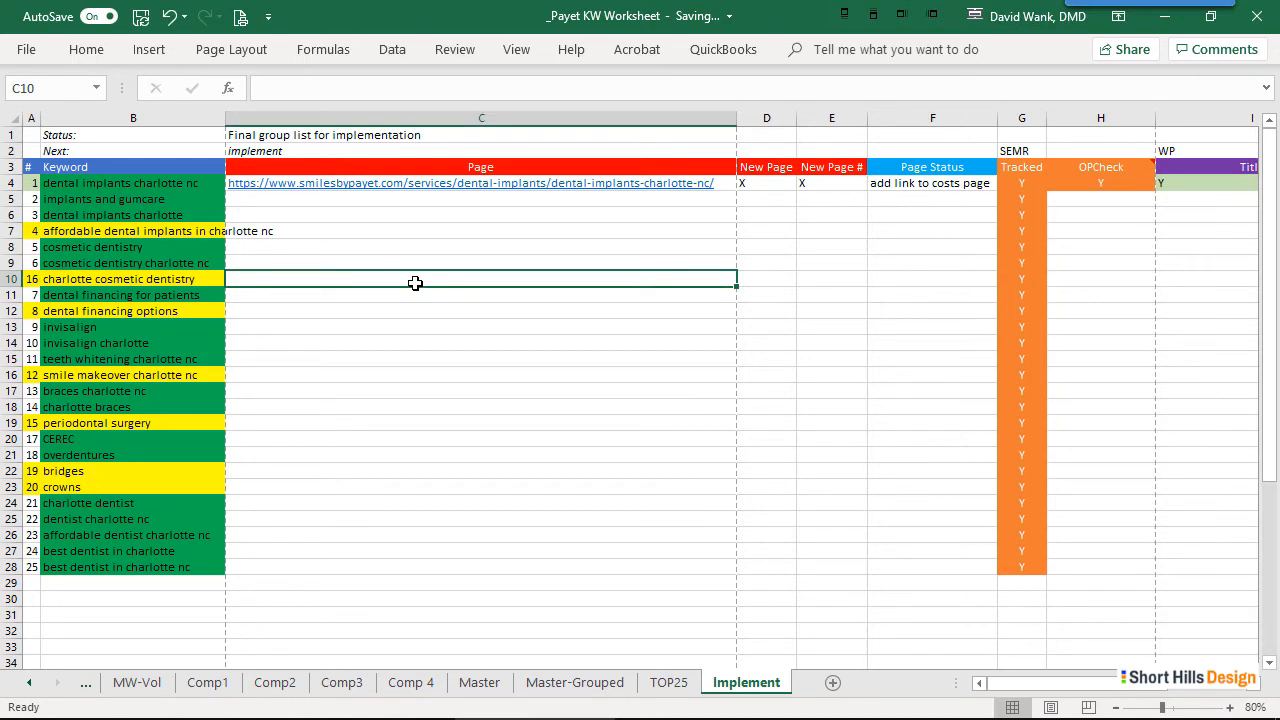
{"action": "type", "text": "h"}
{"action": "key", "text": "BackSpace"}
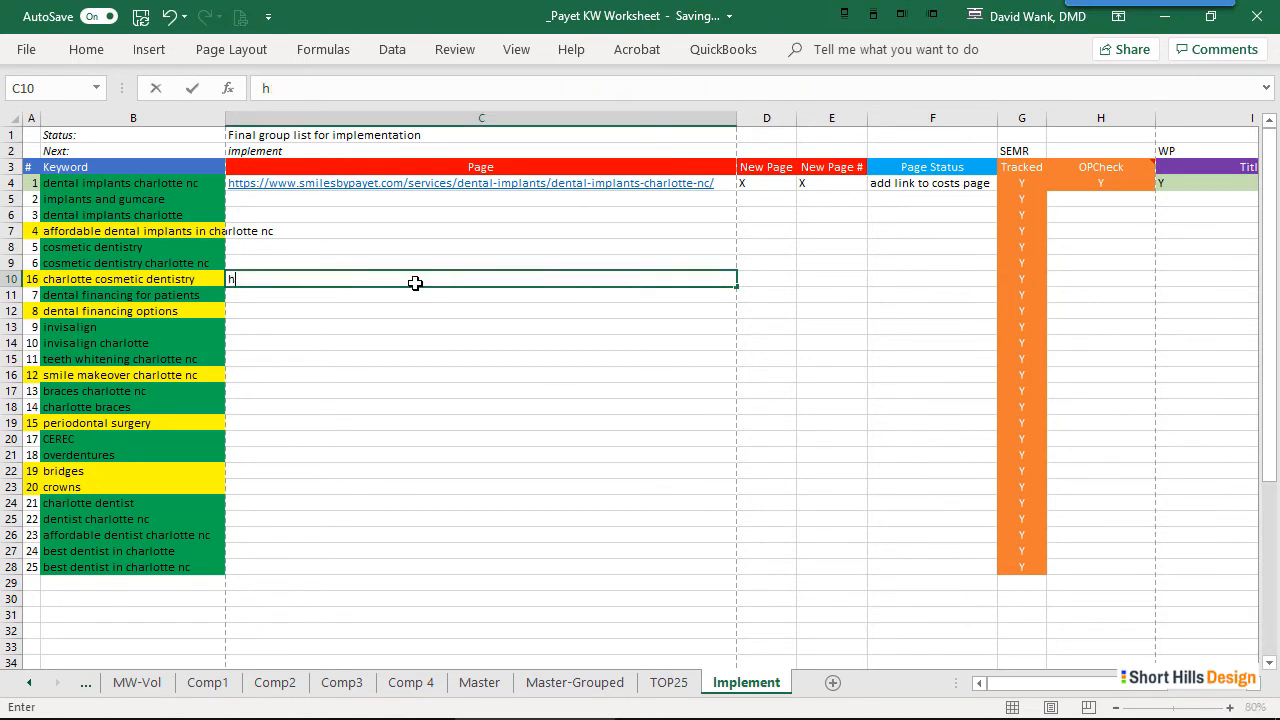
{"action": "key", "text": "BackSpace"}
{"action": "key", "text": "Left"}
{"action": "key", "text": "Left"}
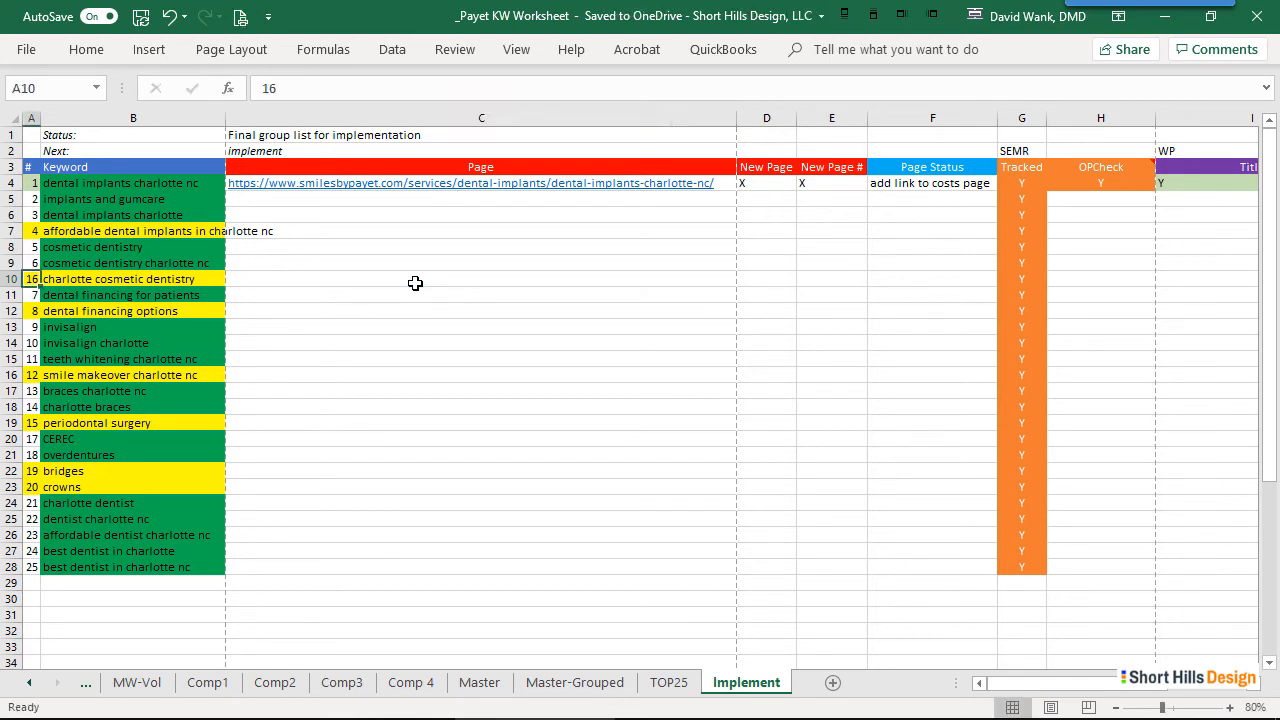